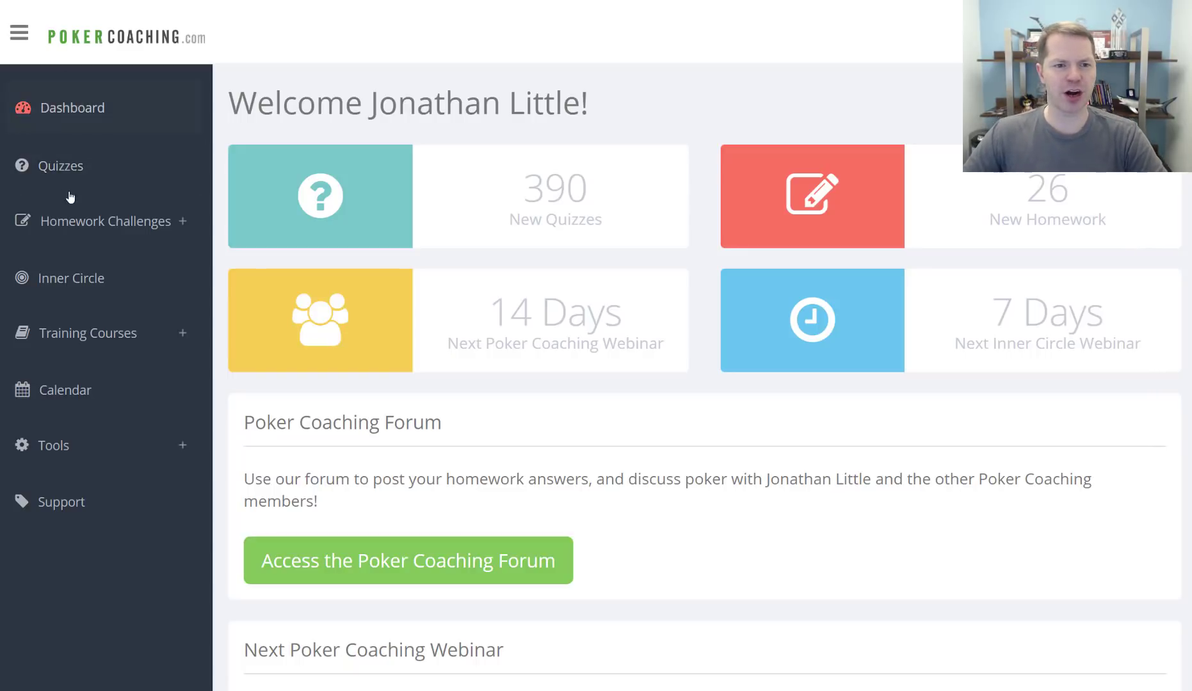
Open the current homework assignment and highlight its first question about button play with a 50 big blind stack.
click(70, 219)
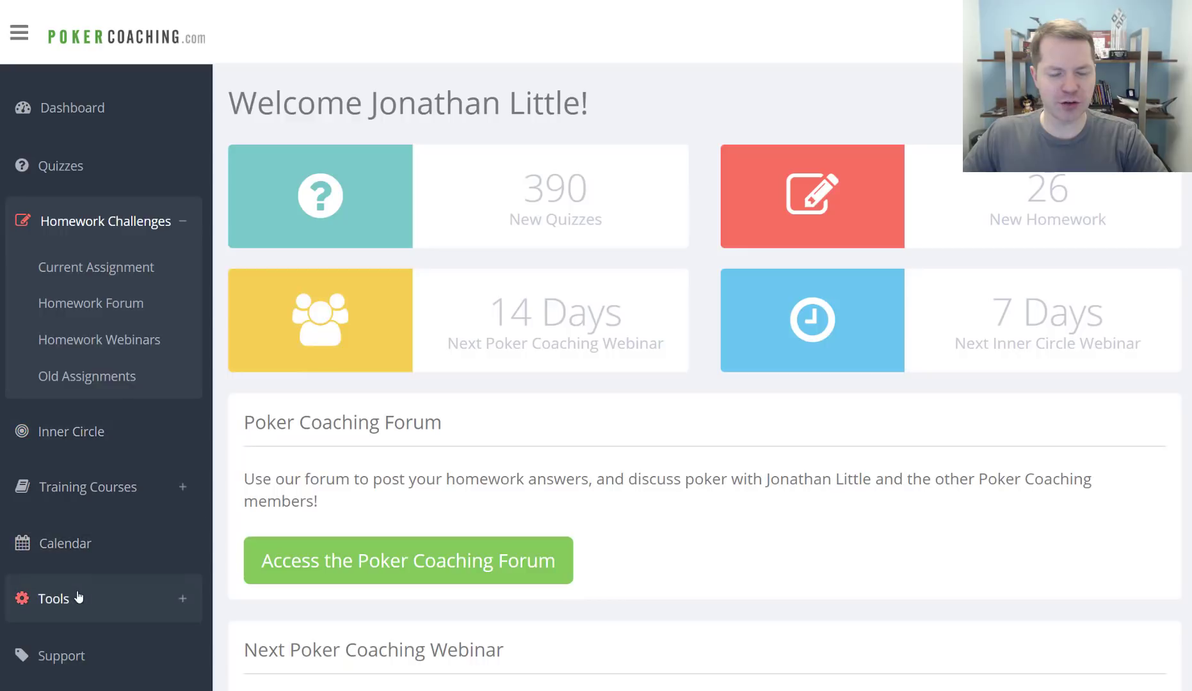
click(128, 269)
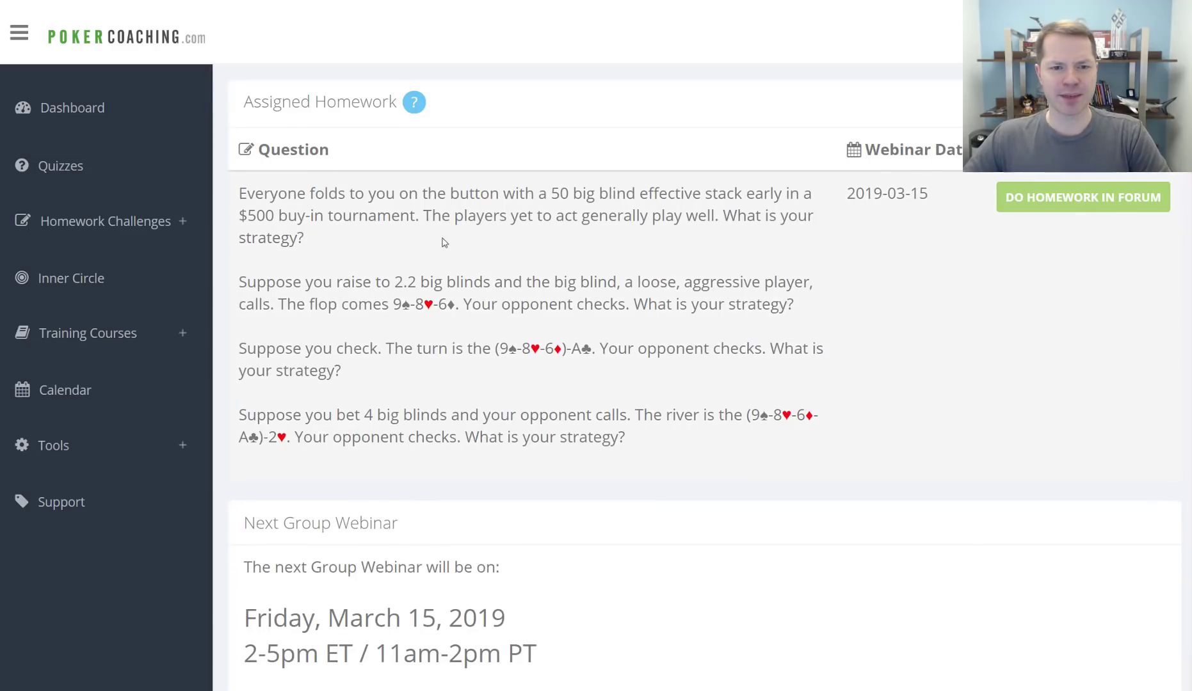
drag(240, 194, 320, 241)
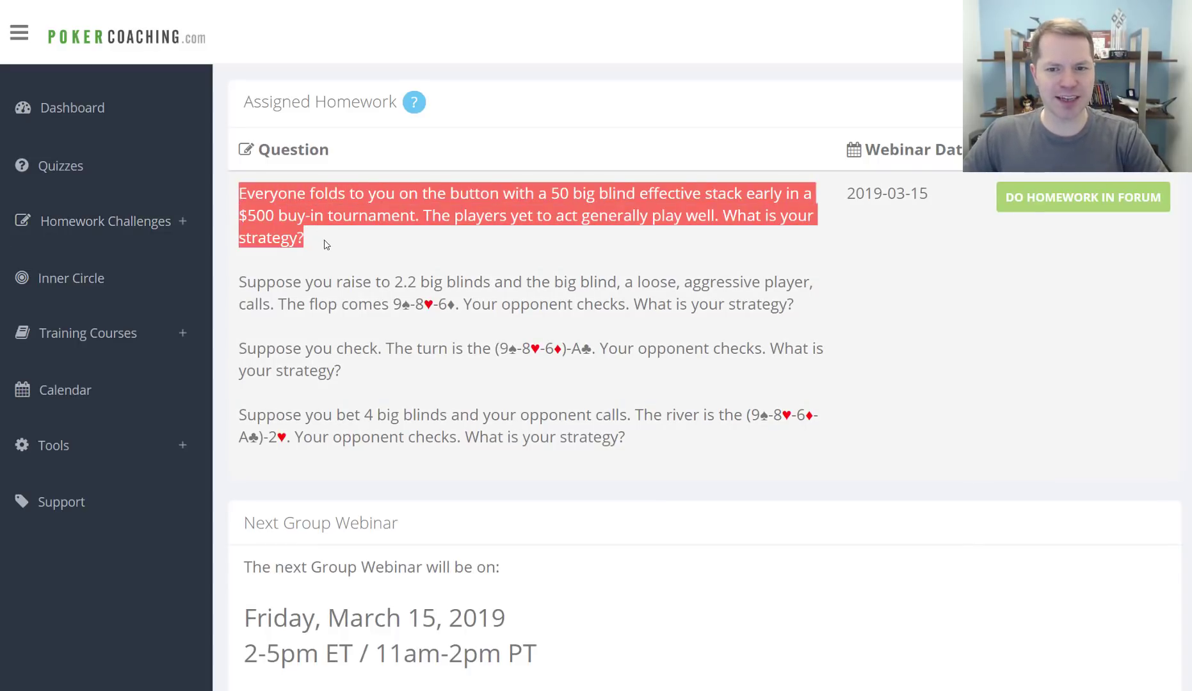
click(326, 244)
drag(304, 238, 236, 192)
click(375, 224)
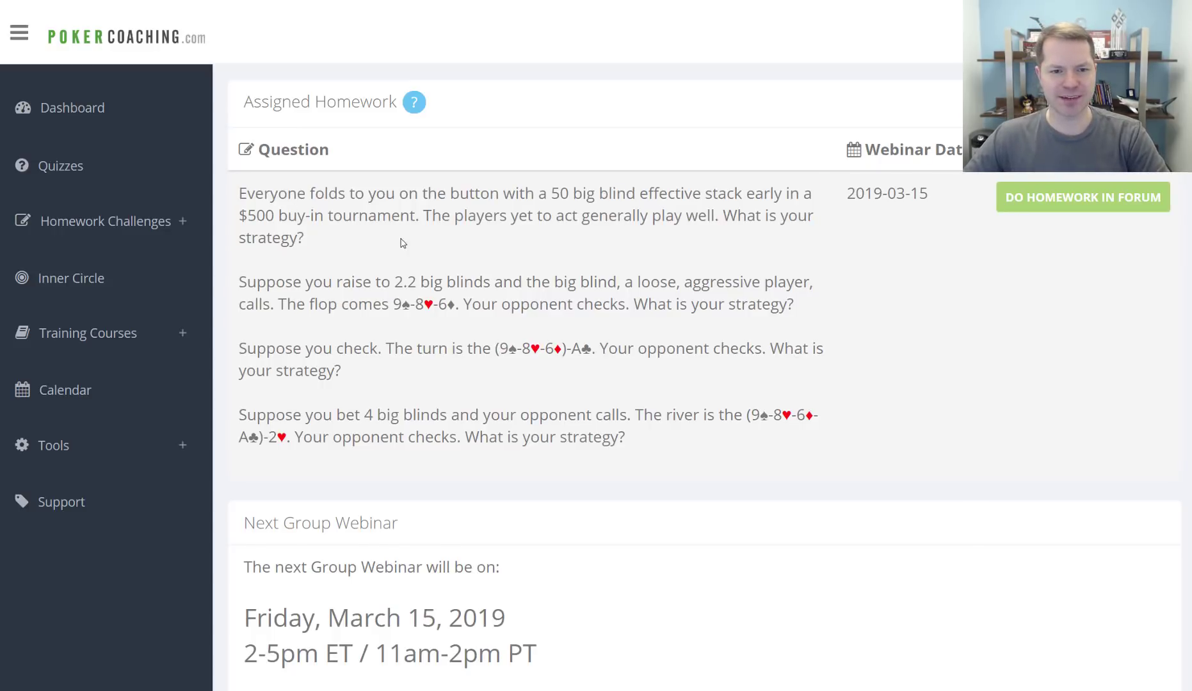
drag(383, 246, 240, 192)
click(268, 201)
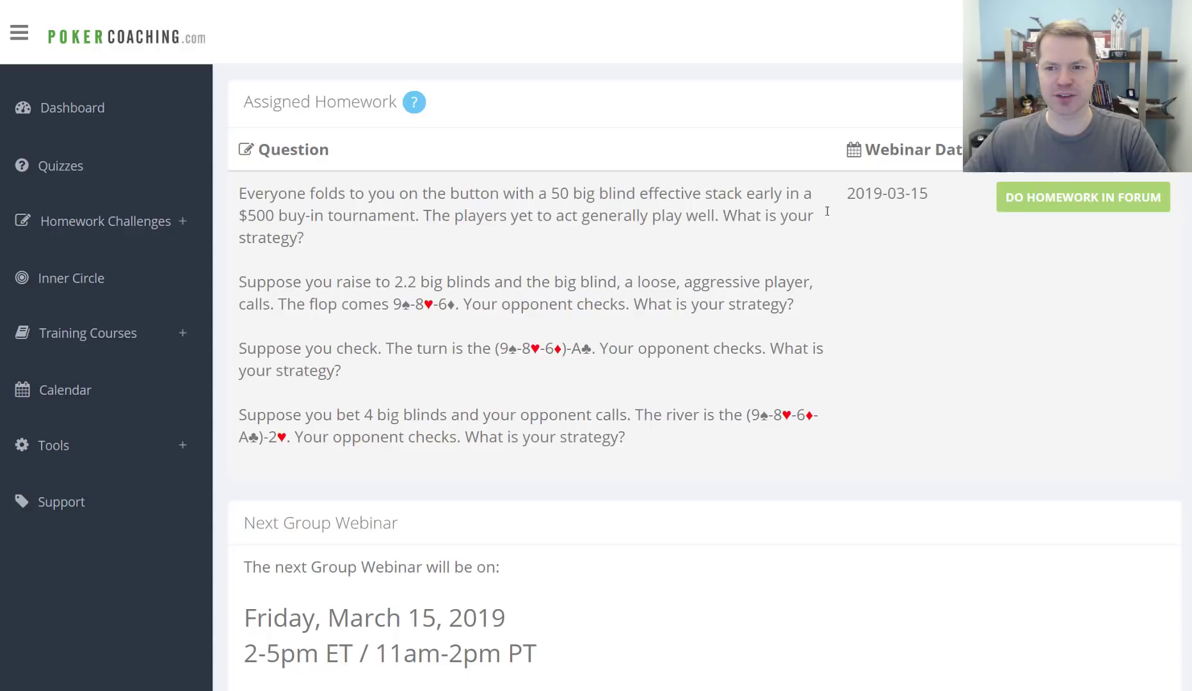
Open the assignment's forum topic and look over the March 2019 homework questions and posting rules.
click(1032, 205)
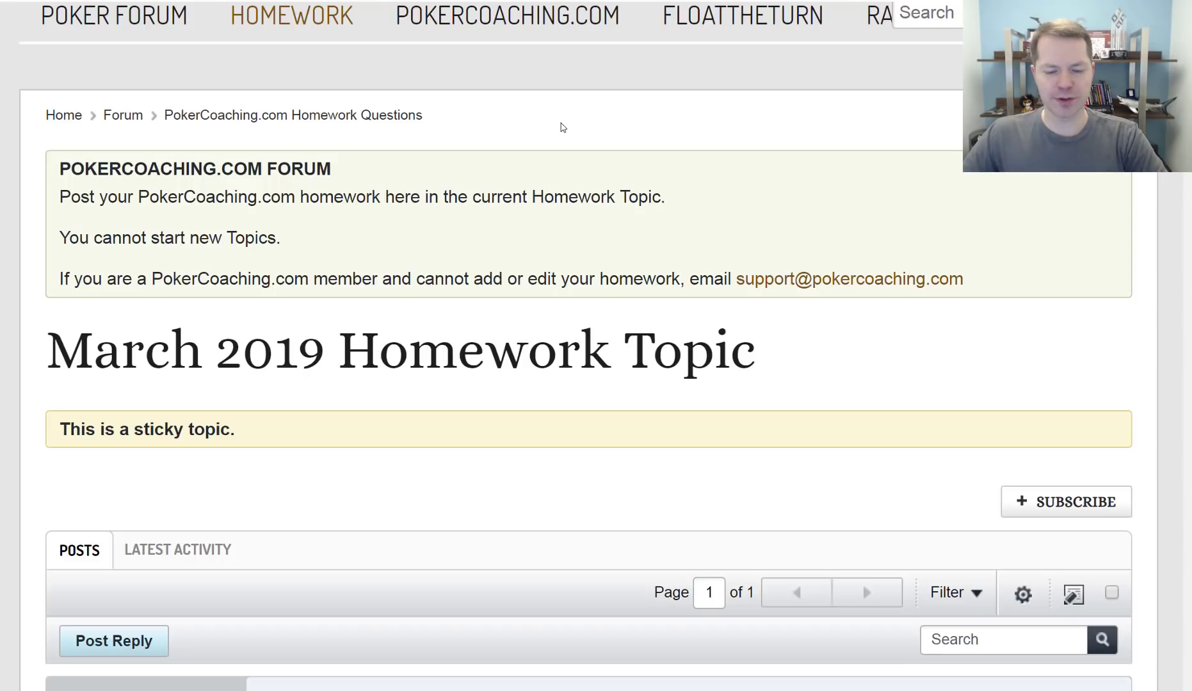
scroll(560, 127, down, 5)
scroll(562, 127, down, 3)
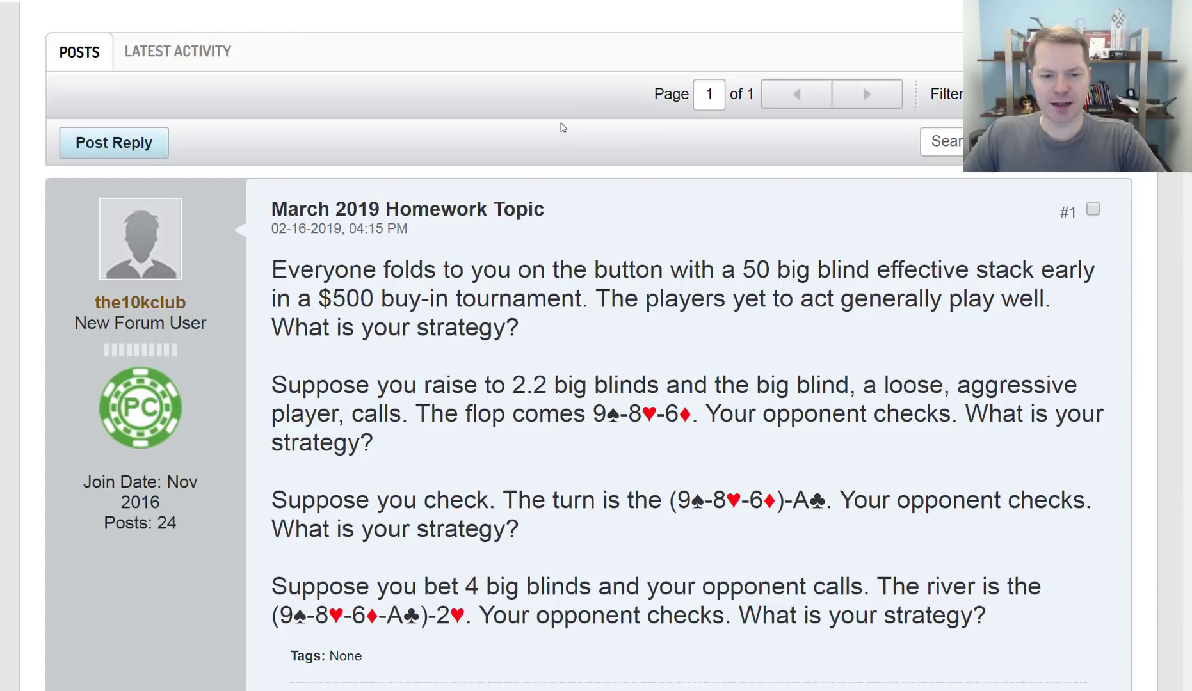
scroll(561, 126, up, 4)
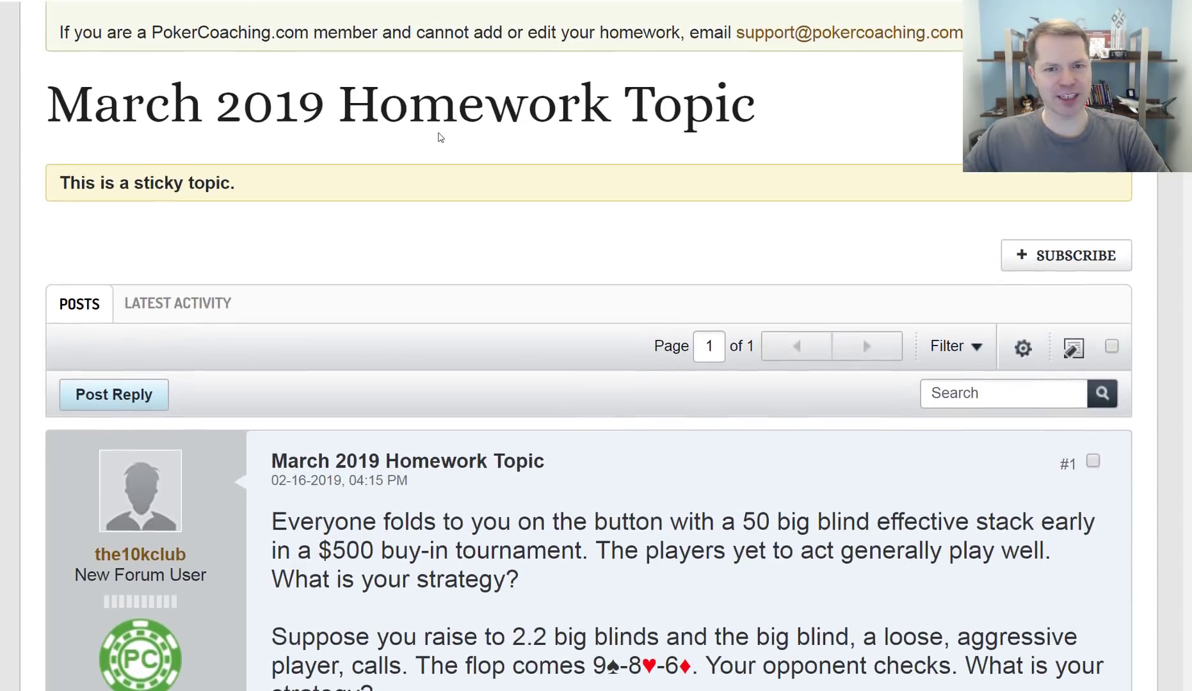
scroll(441, 137, up, 3)
scroll(441, 137, down, 2)
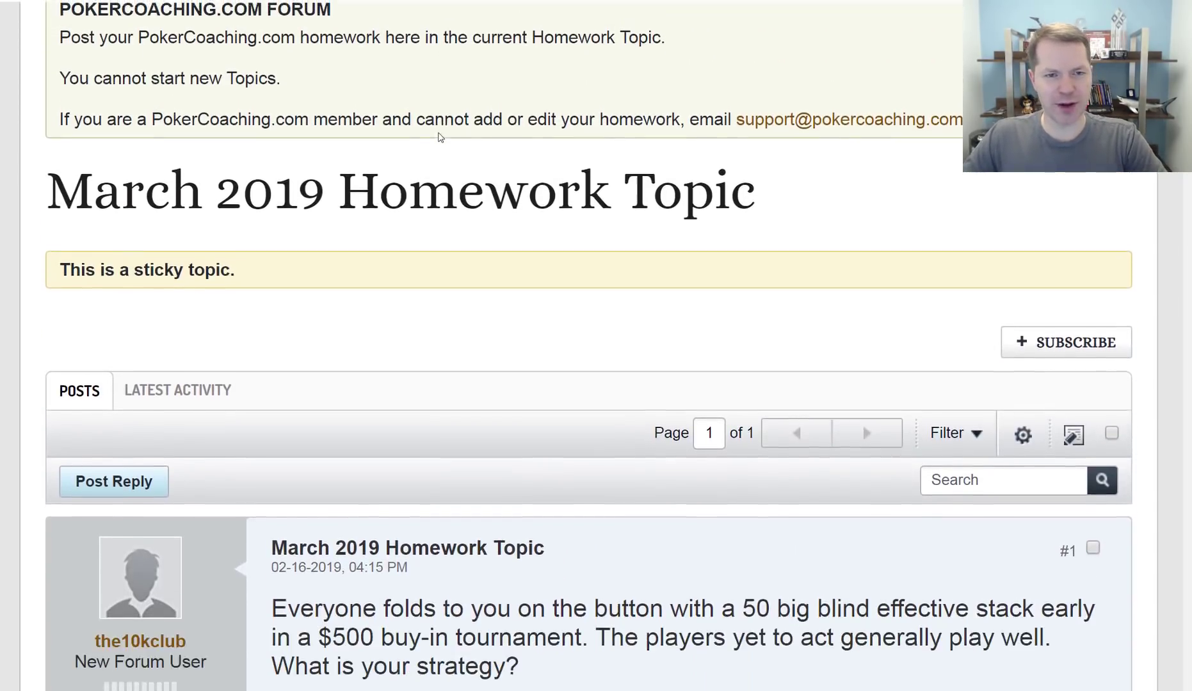
scroll(440, 137, up, 1)
Go to the PokerCoaching.com Homework Questions forum and open the sticky topic "Copy and Paste into Forum from Range Analyzer".
right_click(278, 40)
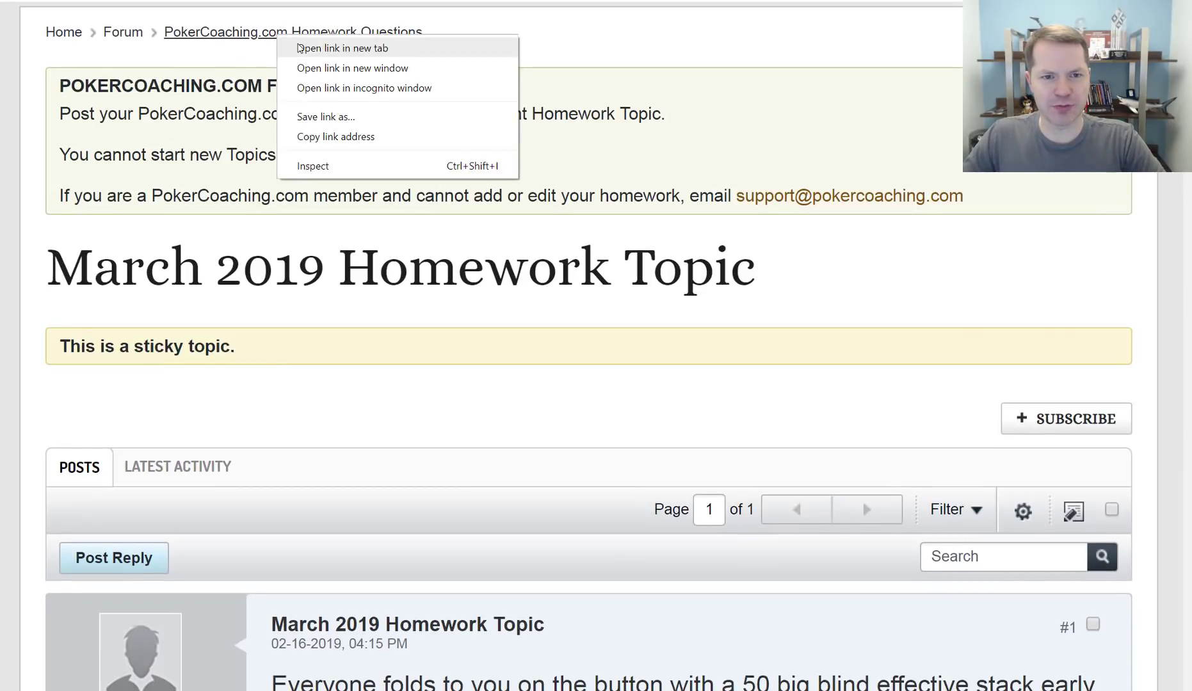
click(566, 16)
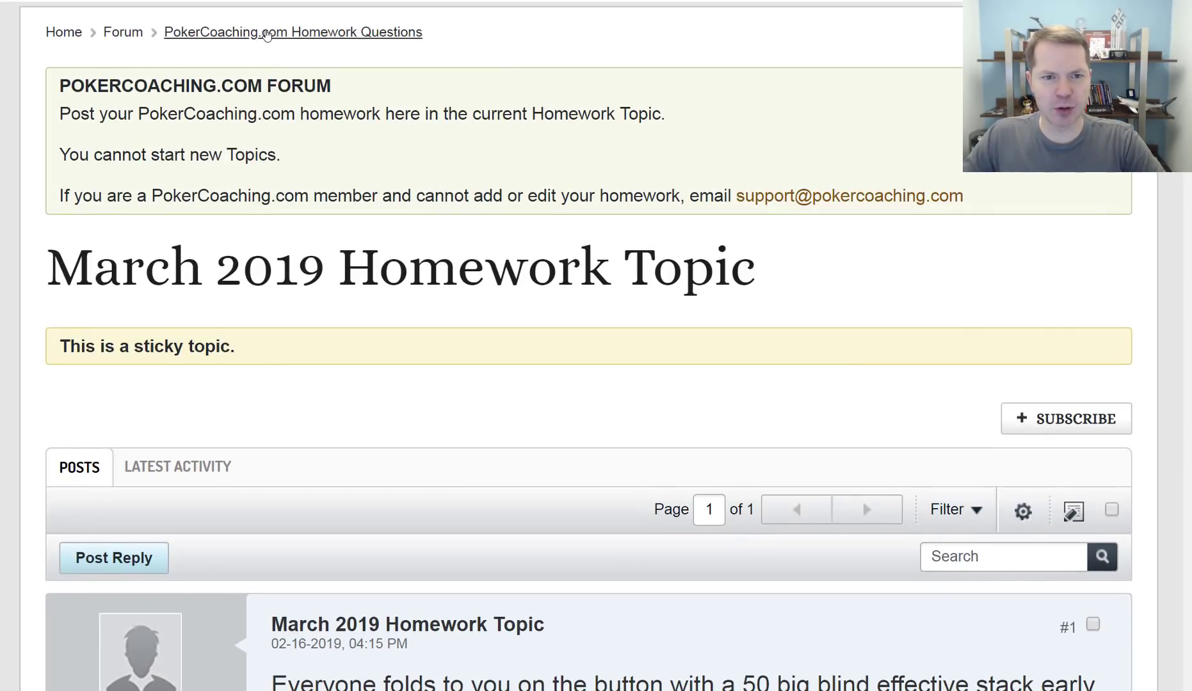
key(alt+Left)
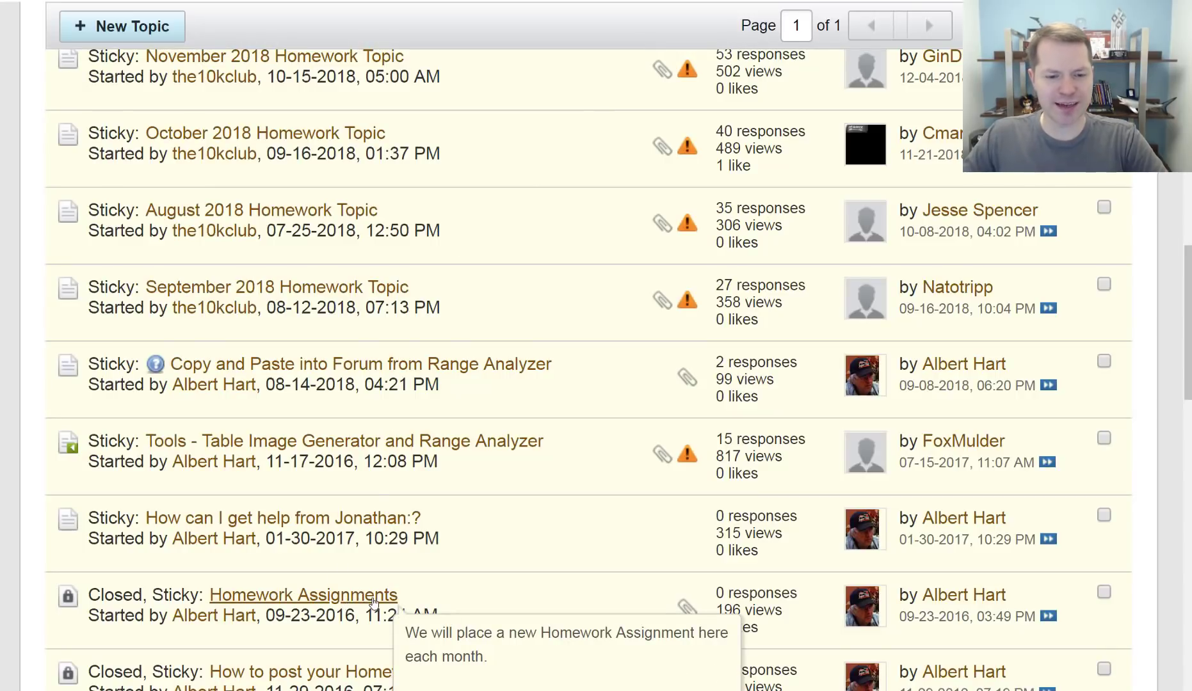
mouse_move(356, 377)
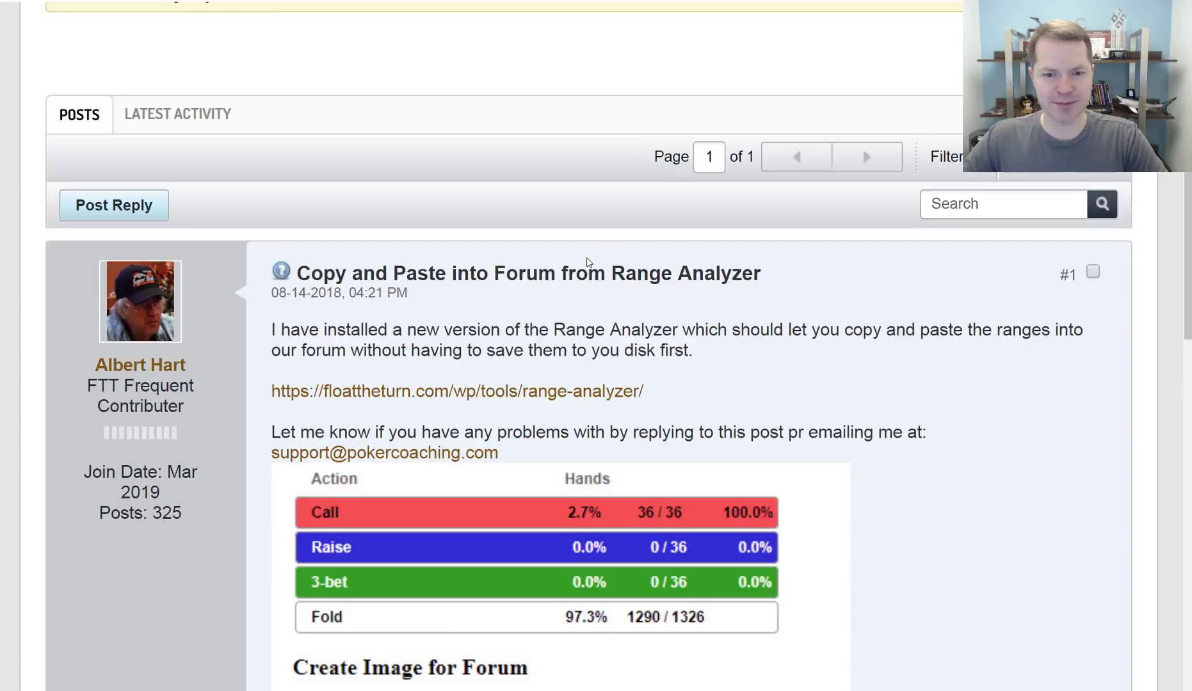
Review the topic's copy and paste instructions and open the linked Range Analyzer.
scroll(606, 304, down, 4)
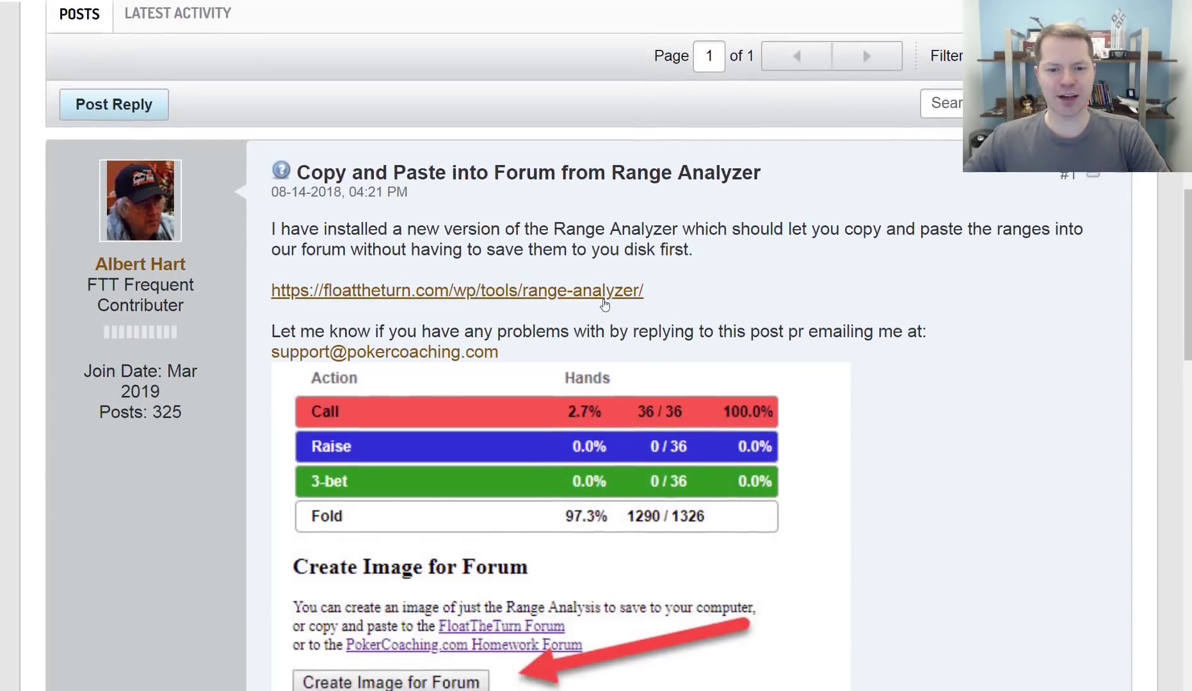
scroll(604, 299, down, 5)
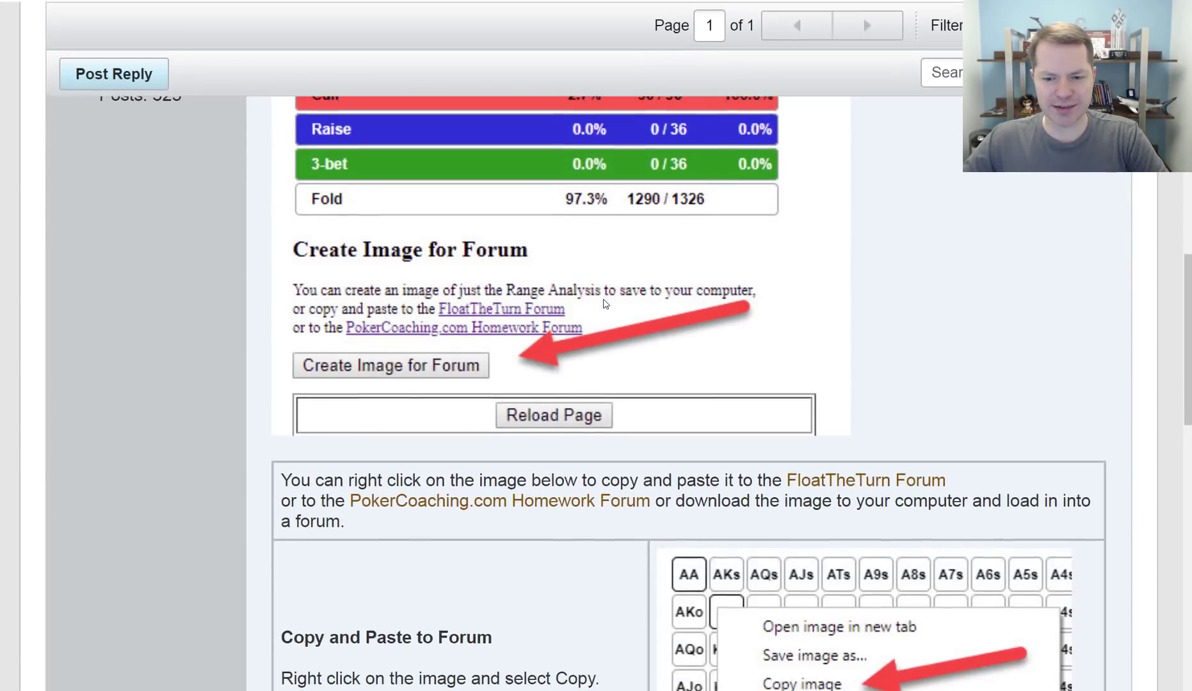
scroll(608, 320, up, 8)
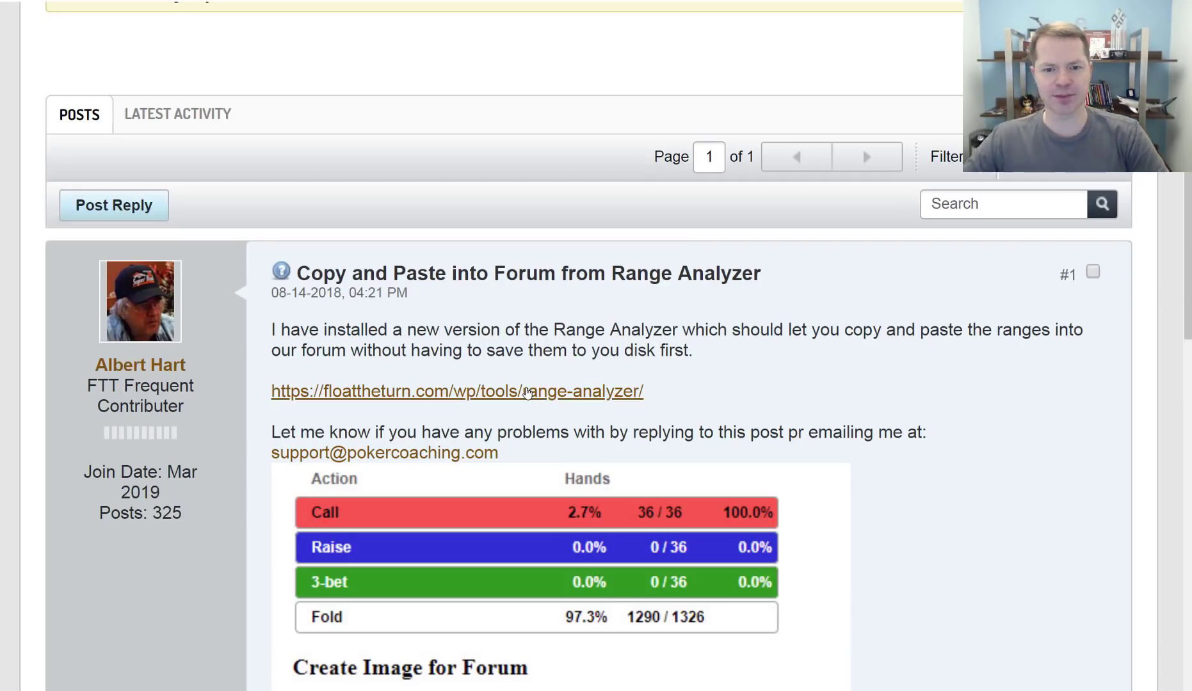
click(528, 392)
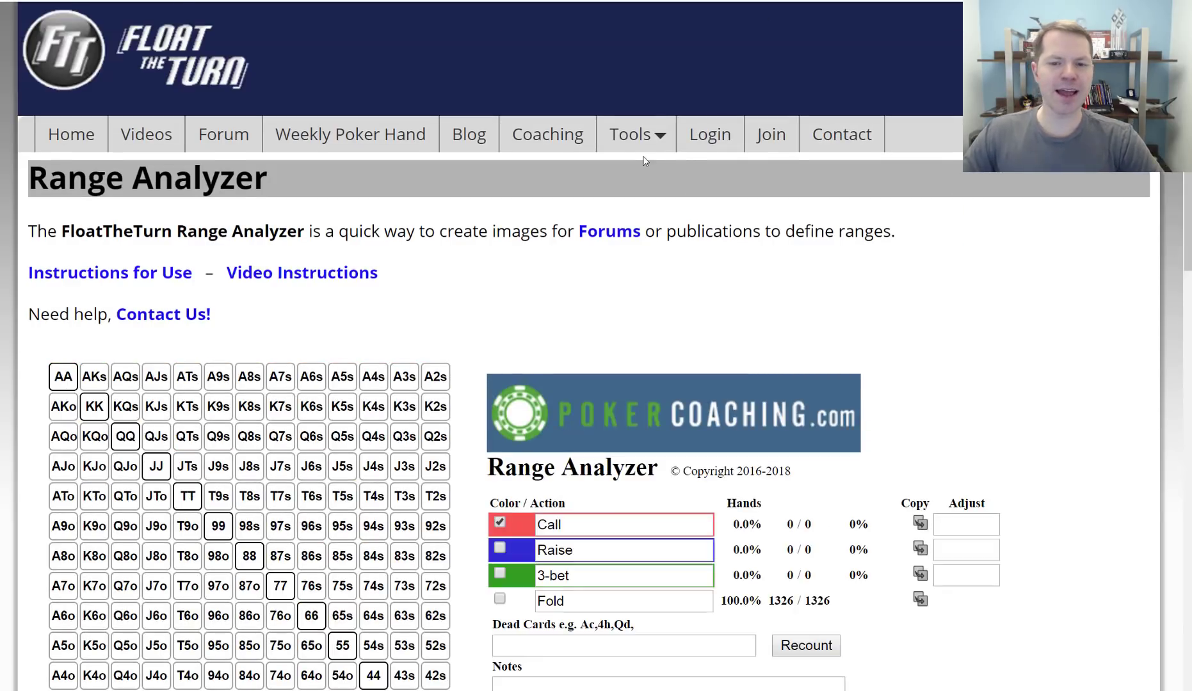
Set the Range Analyzer's number of colors to 1.
scroll(604, 293, down, 1)
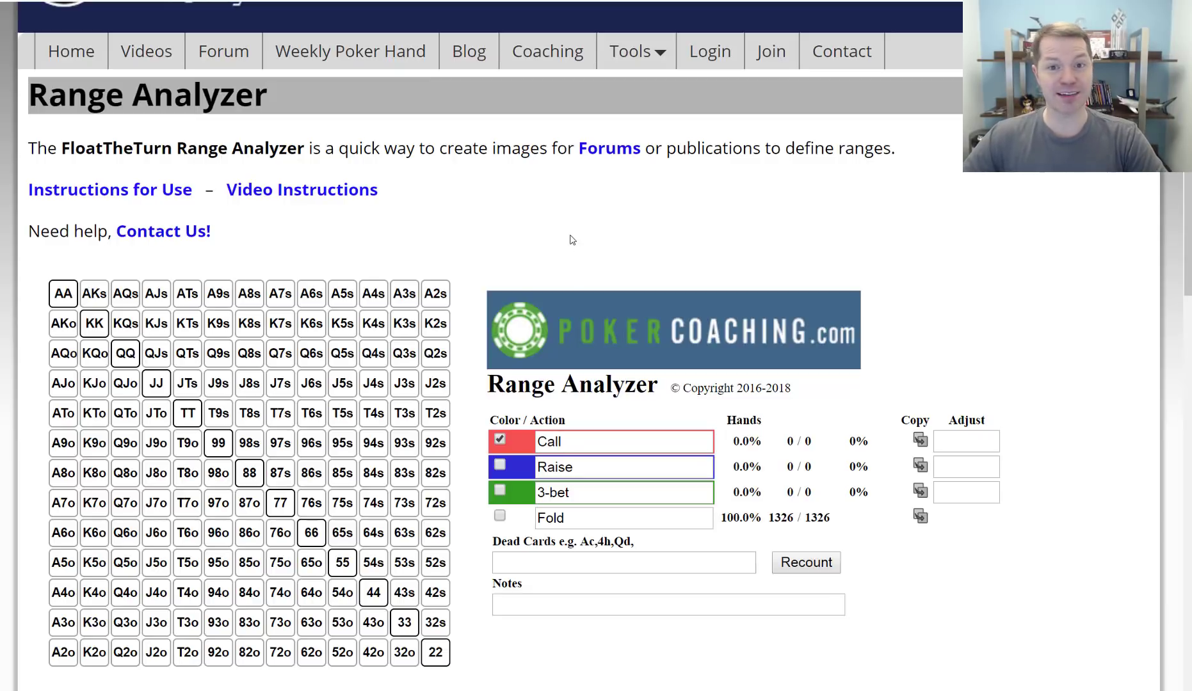
scroll(569, 239, down, 10)
click(222, 603)
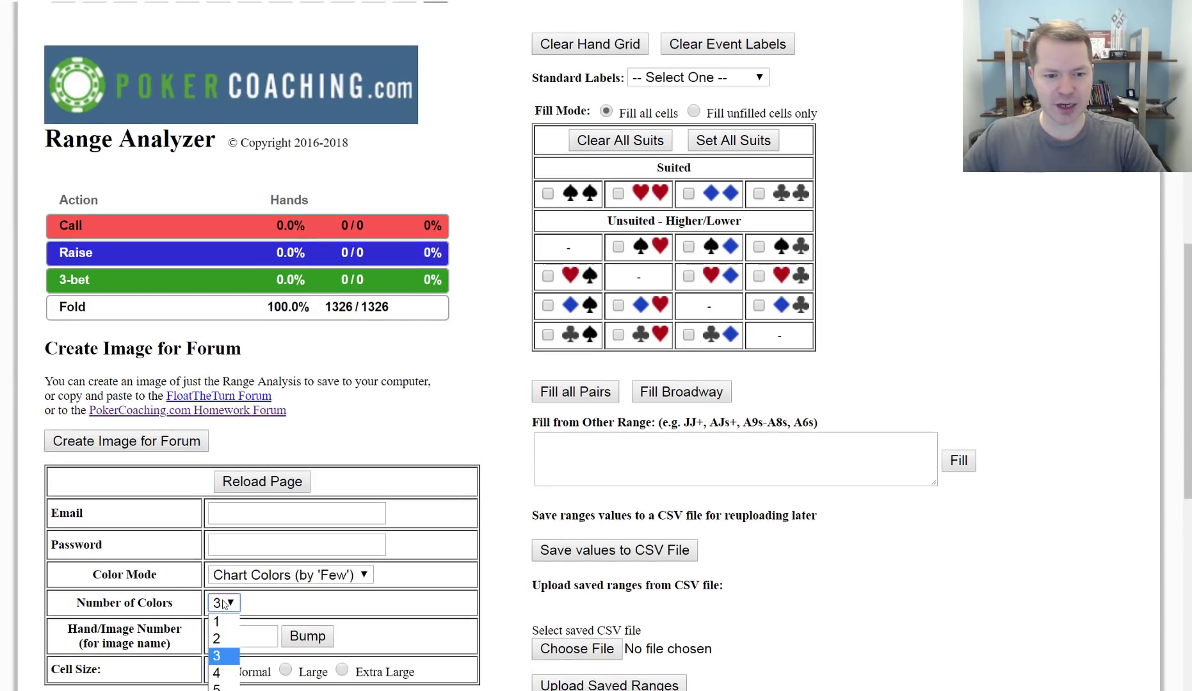
click(218, 622)
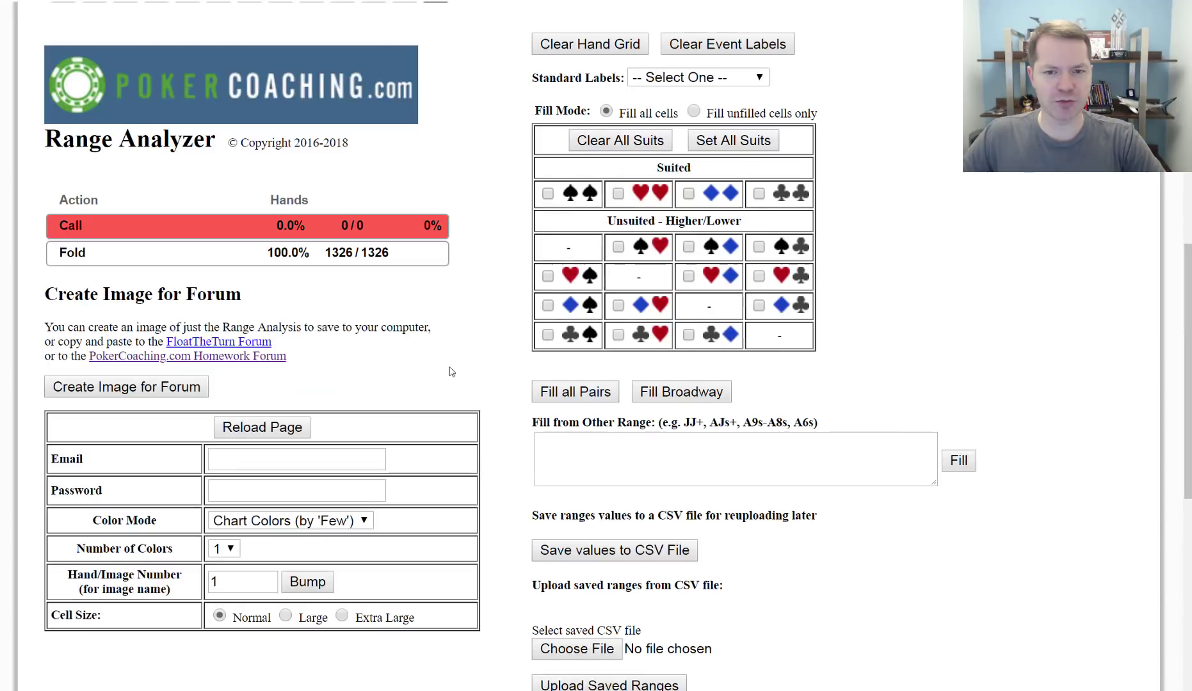
Rename the Call action as Raise.
scroll(593, 436, up, 10)
double_click(593, 436)
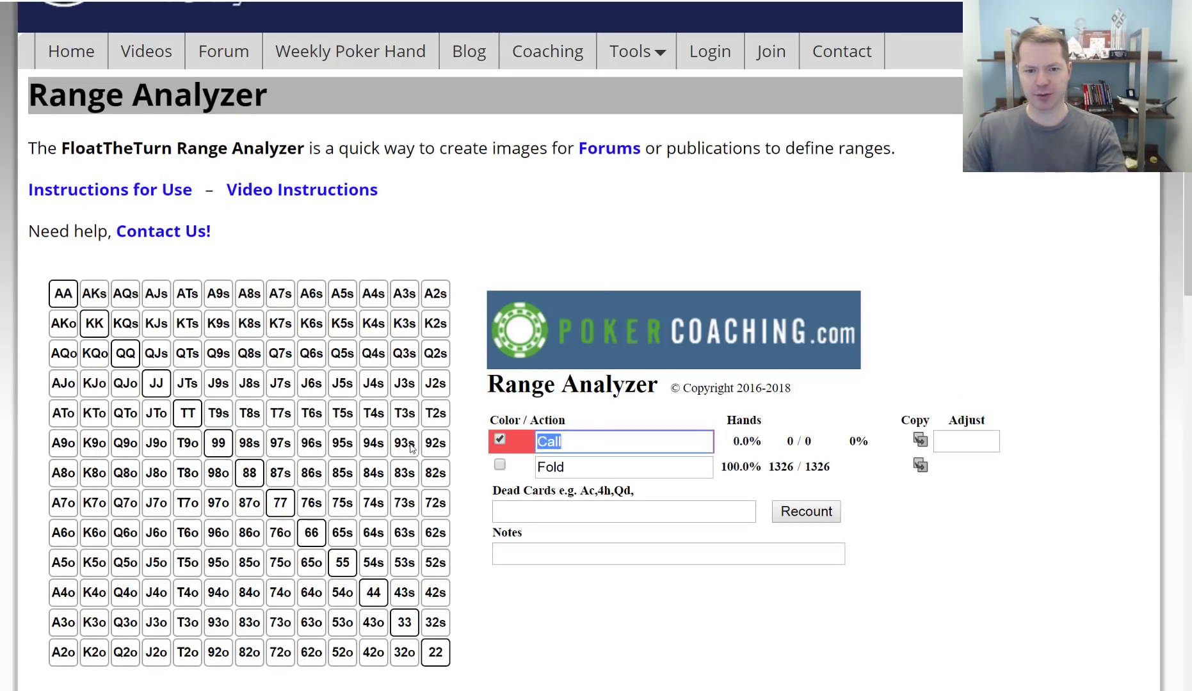
text(Raise)
click(563, 205)
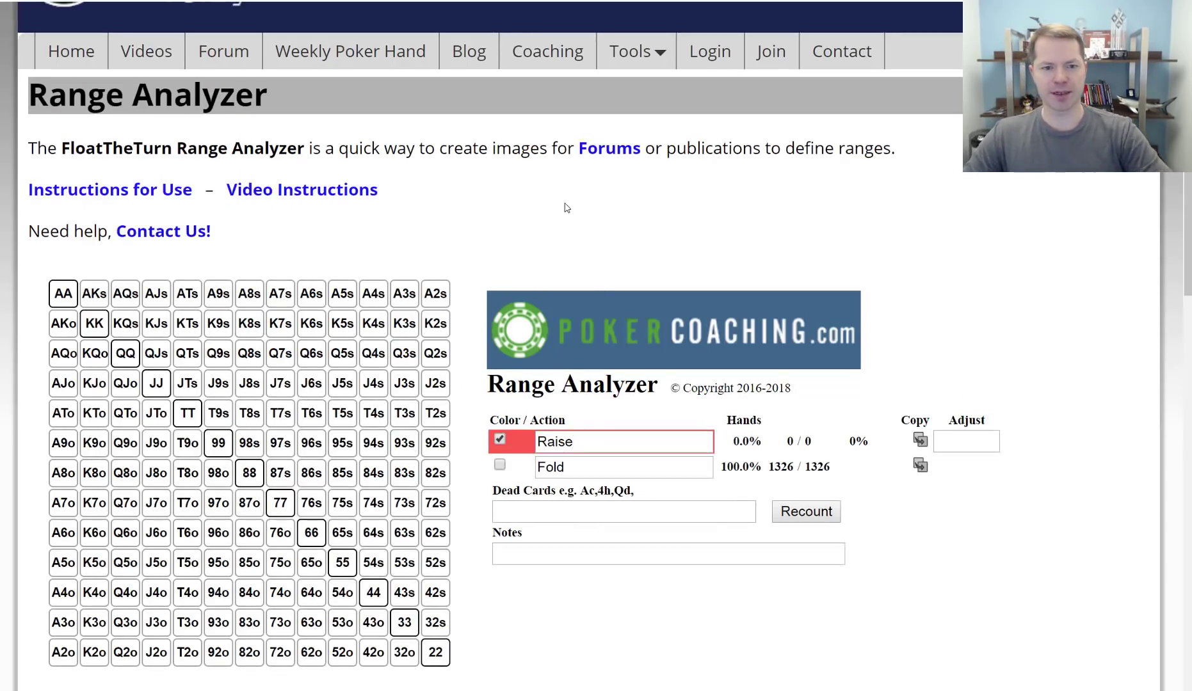
Mark all pairs, suited aces and kings, Q6s+, J6s+, T6s+, suited connectors, offsuit aces and K8o+ as raises.
mouse_move(435, 293)
mouse_down()
mouse_move(58, 311)
mouse_move(59, 659)
mouse_up()
drag(94, 323, 94, 353)
mouse_move(104, 408)
mouse_down()
mouse_move(117, 347)
mouse_move(436, 323)
mouse_move(145, 351)
mouse_move(159, 390)
mouse_move(288, 356)
mouse_move(240, 397)
mouse_move(310, 384)
mouse_move(219, 428)
mouse_move(281, 442)
mouse_move(291, 467)
mouse_move(339, 506)
mouse_move(313, 489)
mouse_move(362, 570)
mouse_move(447, 652)
mouse_up()
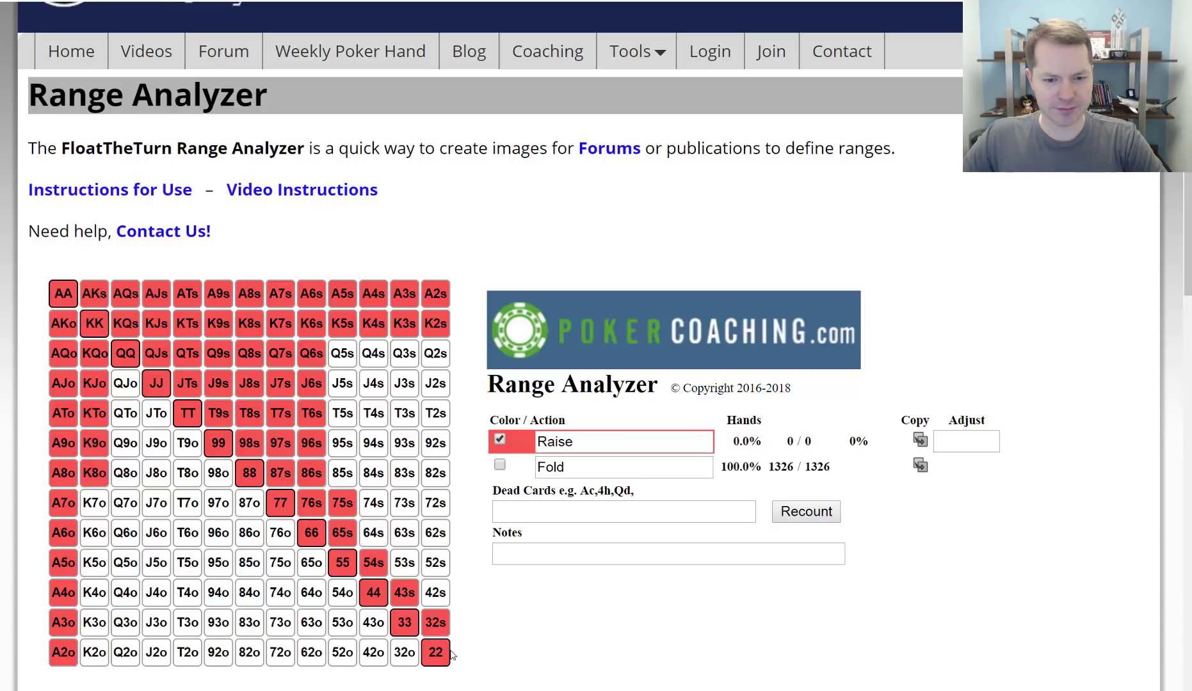
Remove 32s from the raising range and add Q5s through Q2s, J5s, 85s, 64s and 53s.
click(439, 624)
click(433, 356)
drag(433, 355, 342, 382)
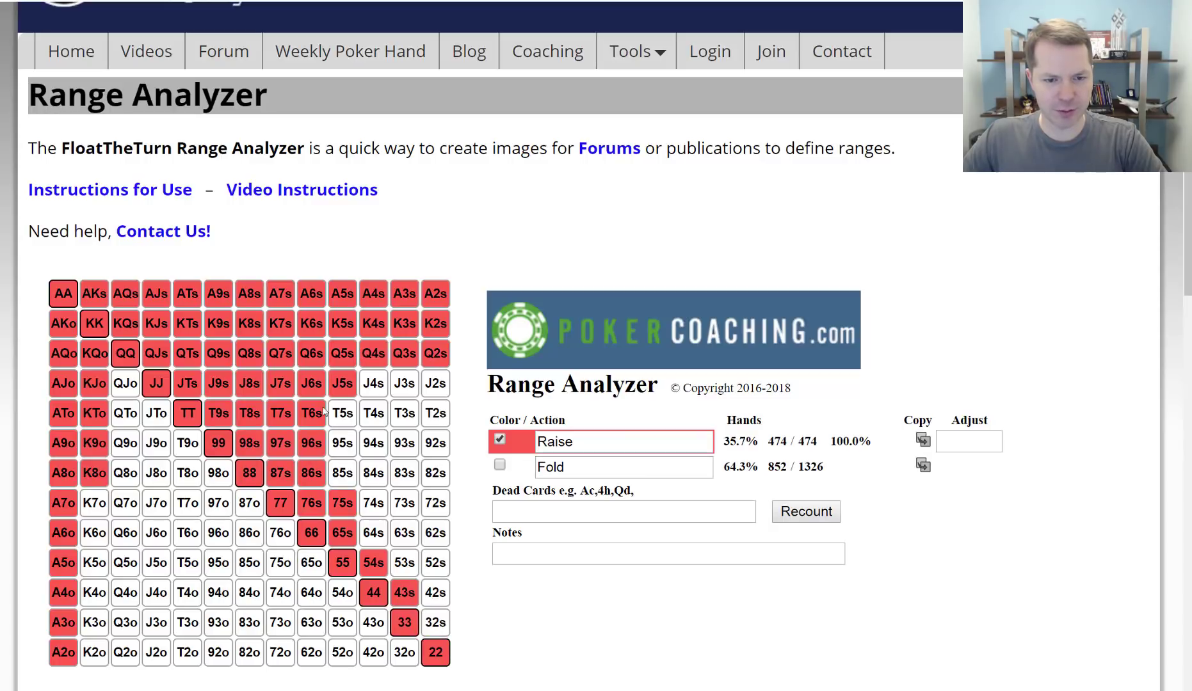
click(343, 473)
click(373, 532)
click(403, 562)
Add the offsuit hands K7o–K4o, QJo–Q7o, JTo–J8o, T9o–T8o, 98o and 87o to the raising range.
mouse_move(127, 382)
mouse_down()
mouse_move(126, 504)
mouse_move(90, 610)
mouse_up()
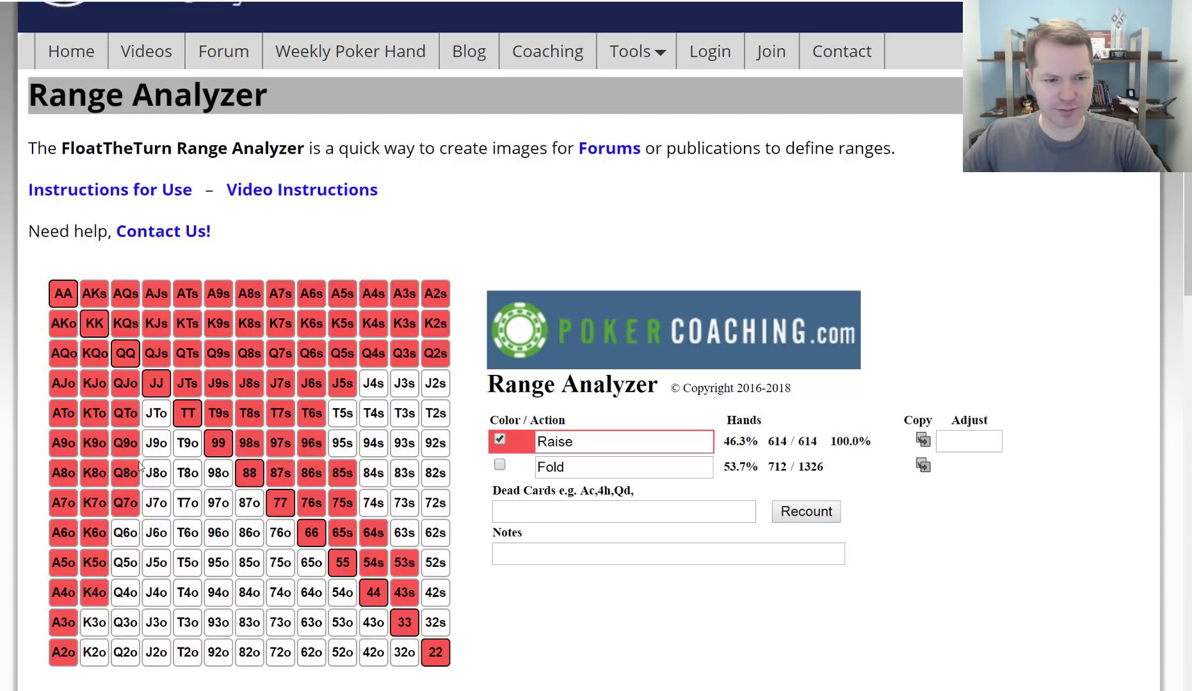
mouse_move(160, 409)
mouse_down()
mouse_move(156, 448)
mouse_move(250, 503)
mouse_up()
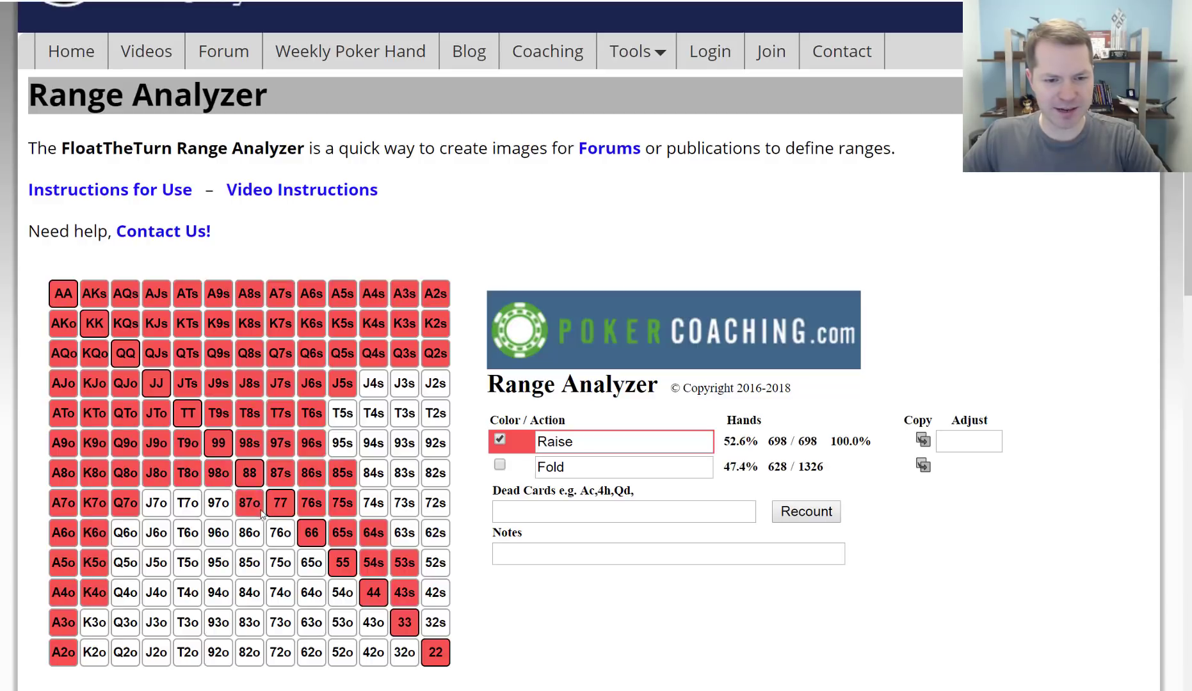
click(250, 503)
click(255, 504)
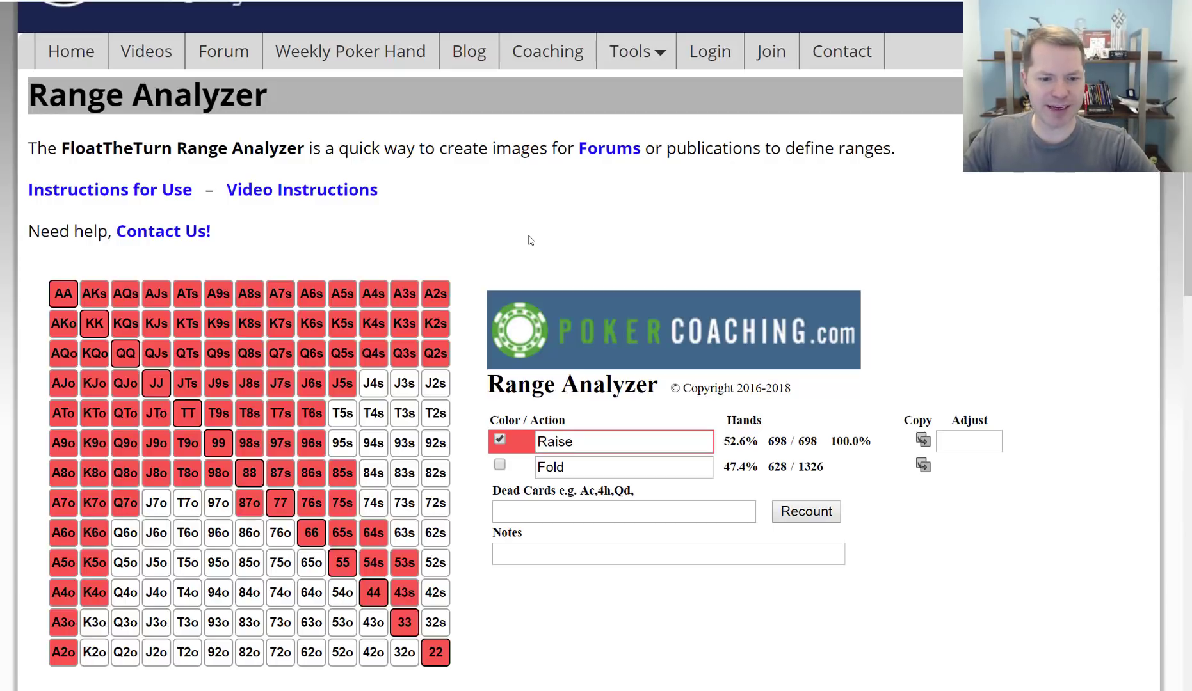
Create a forum image of the finished raising range and bring it into view.
scroll(530, 240, down, 4)
scroll(269, 512, down, 2)
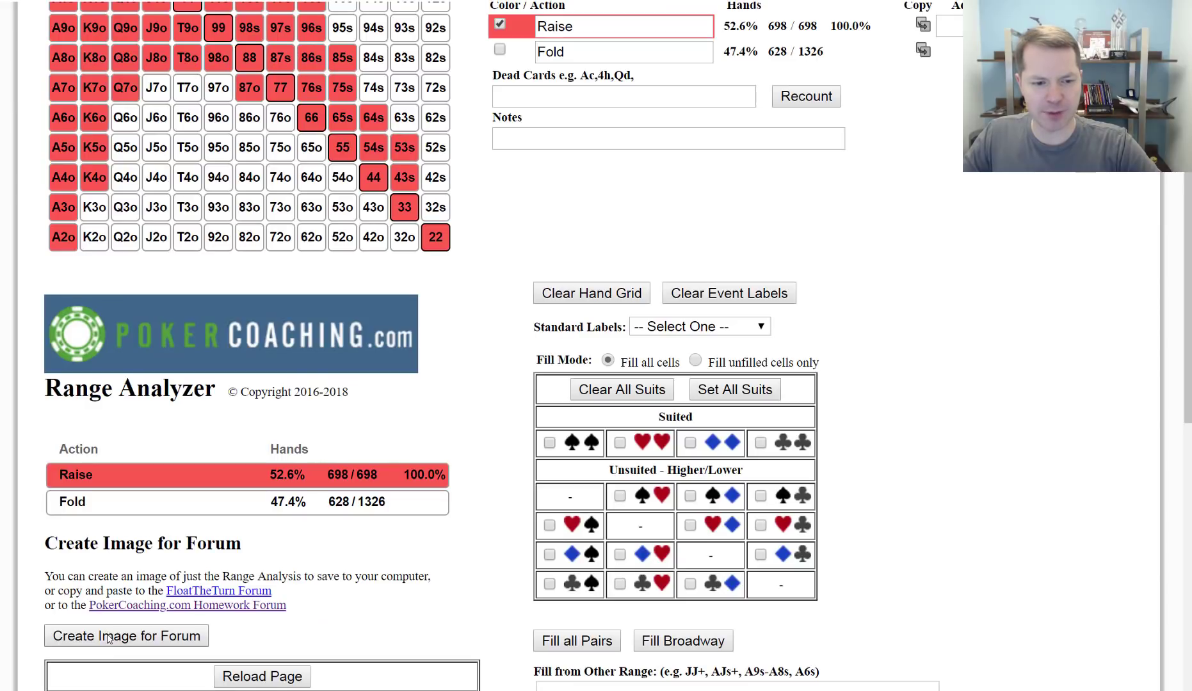
click(109, 638)
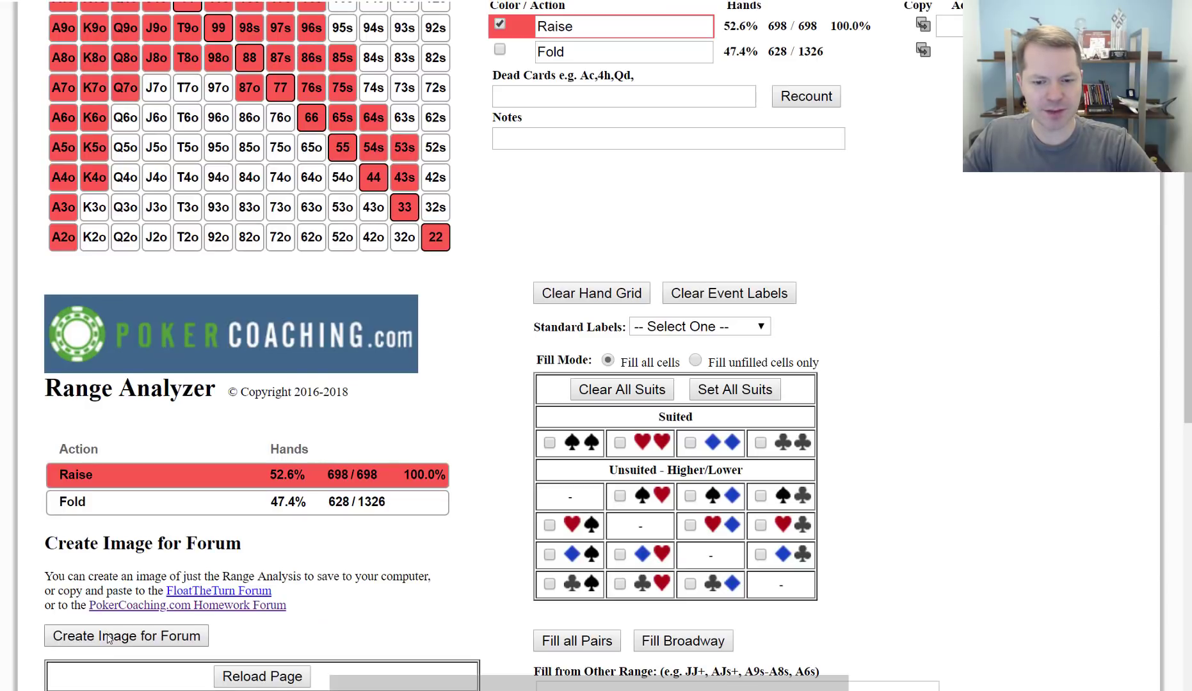
scroll(471, 288, up, 4)
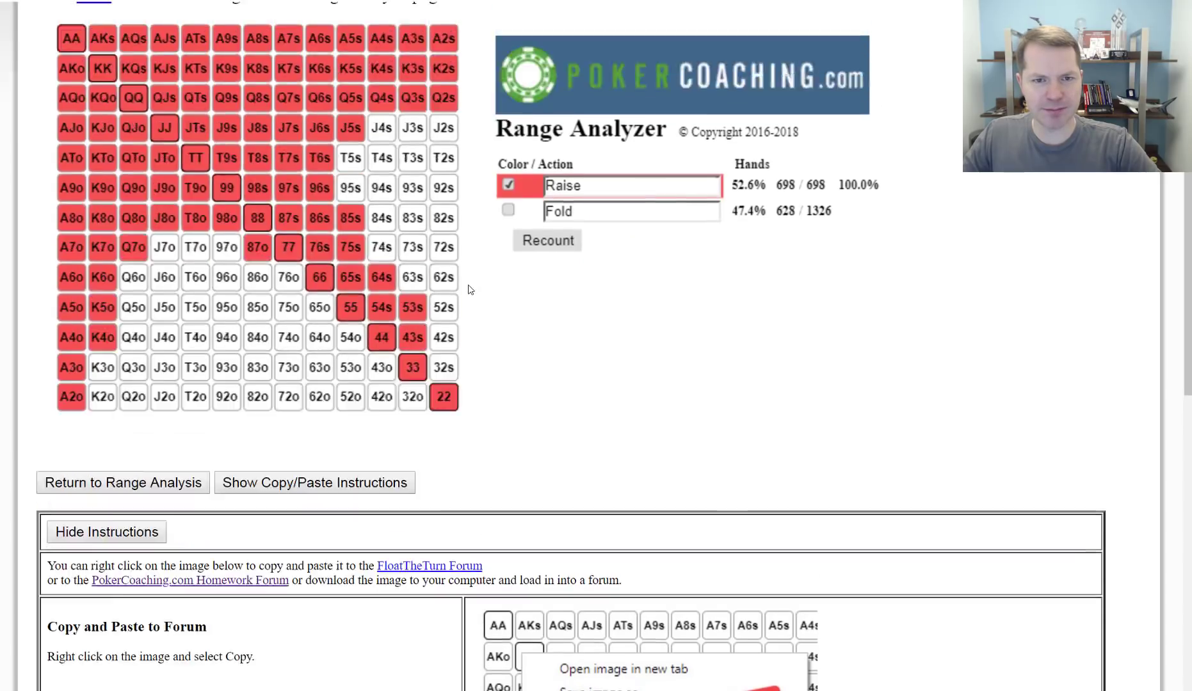
right_click(324, 288)
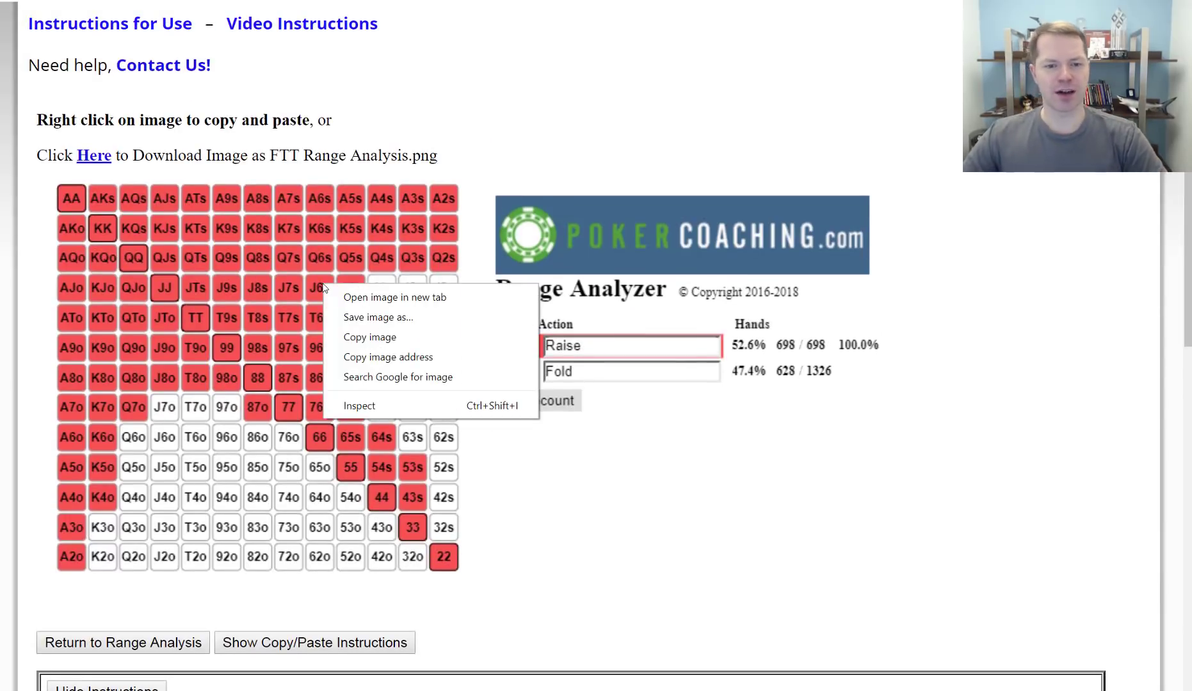
click(381, 316)
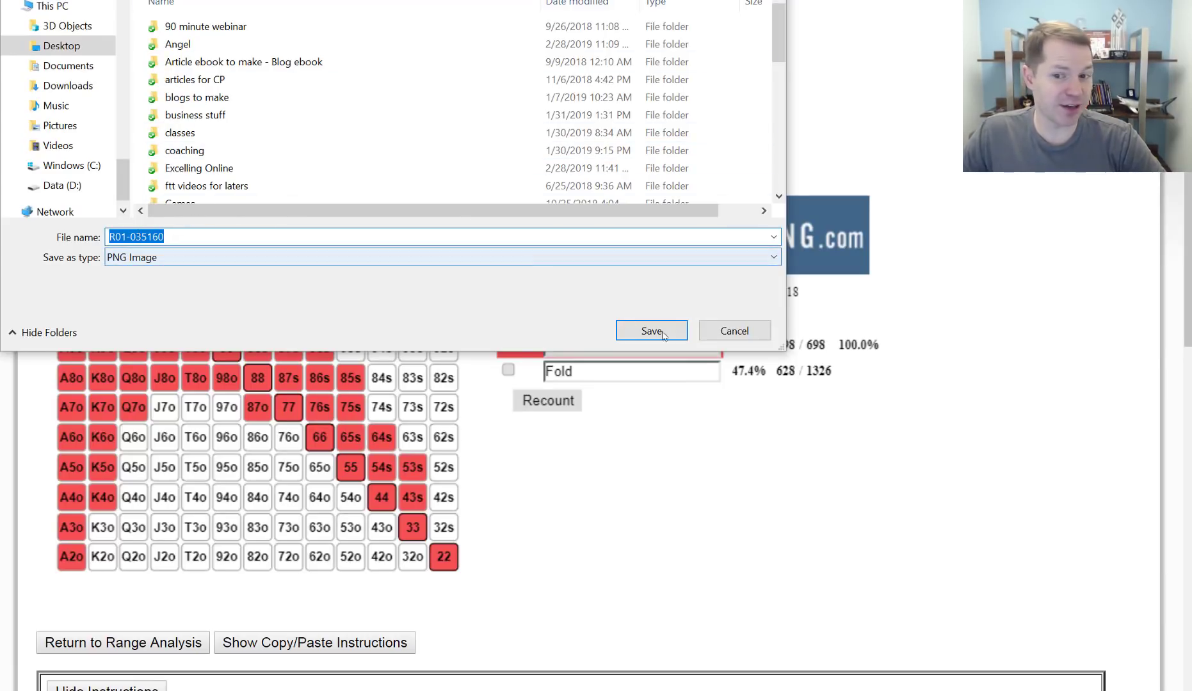
click(738, 335)
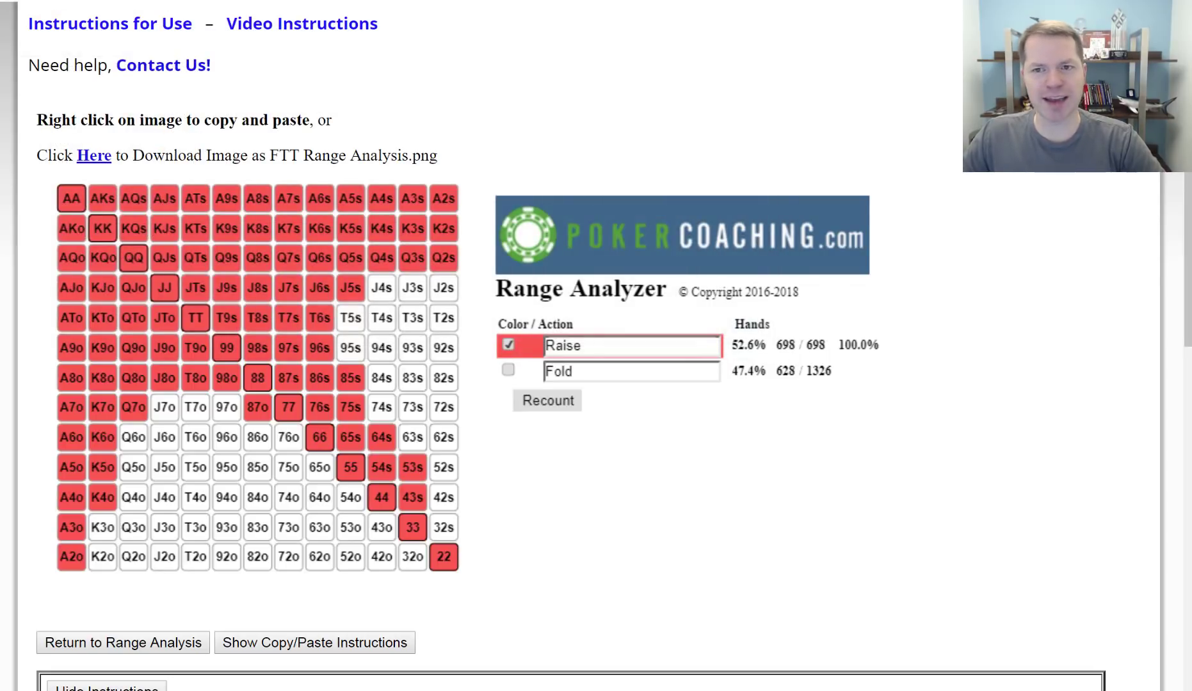
Switch to the forum's March 2019 Homework Topic and look through the assignment and the posted range answers.
key(ctrl+Tab)
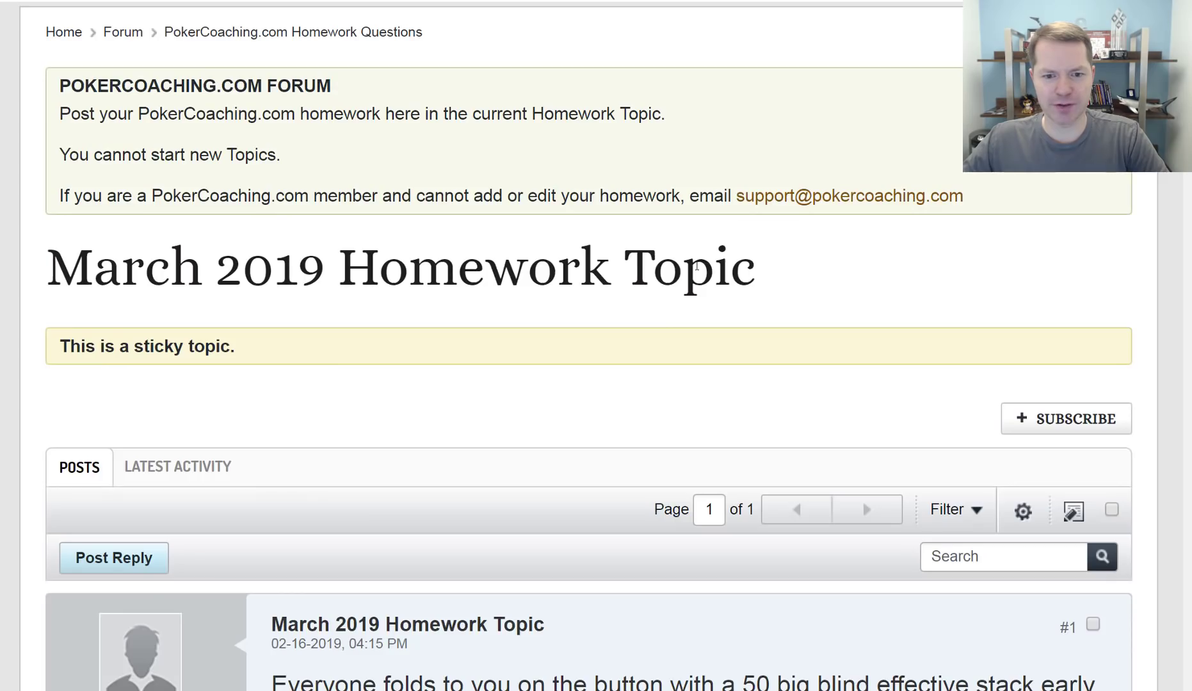
scroll(697, 270, down, 15)
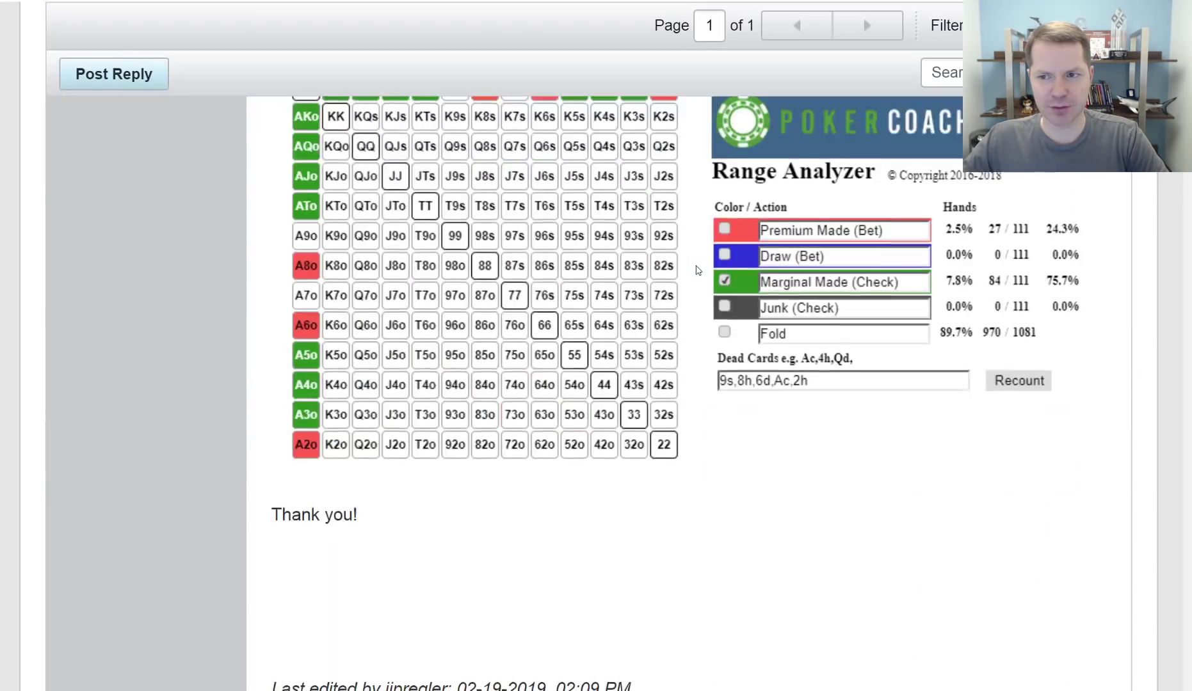
scroll(698, 270, up, 15)
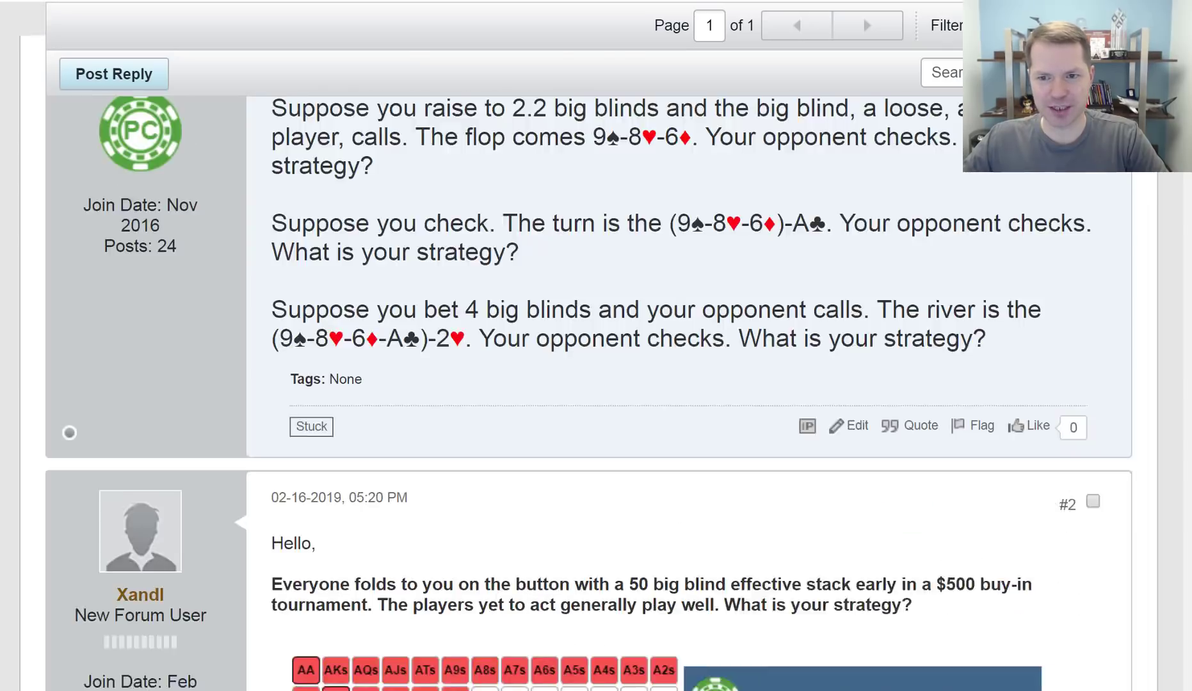
scroll(1007, 418, up, 10)
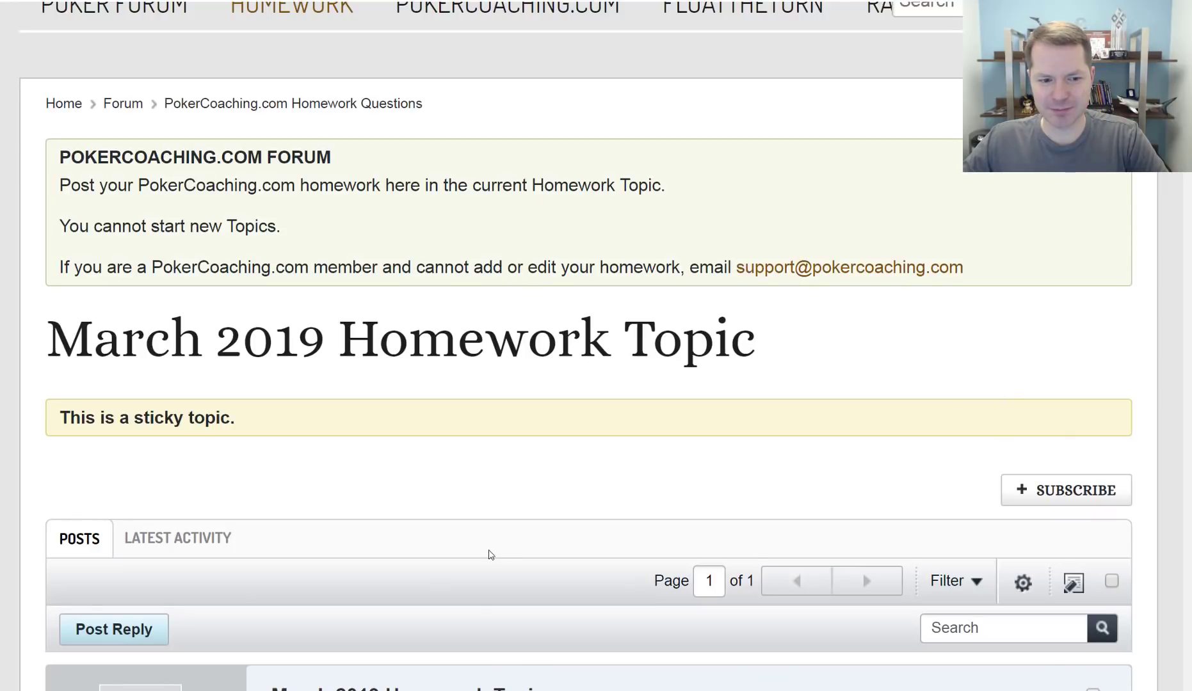
Start a reply in the March 2019 Homework Topic and open its image upload options.
click(101, 627)
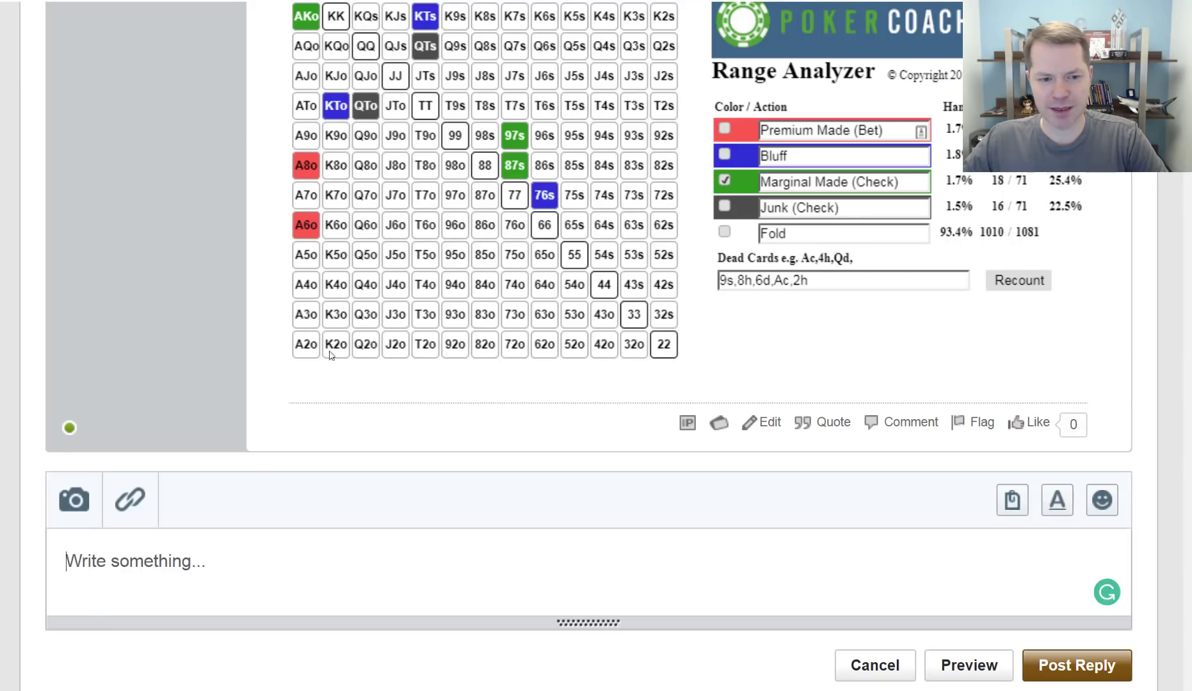
click(74, 504)
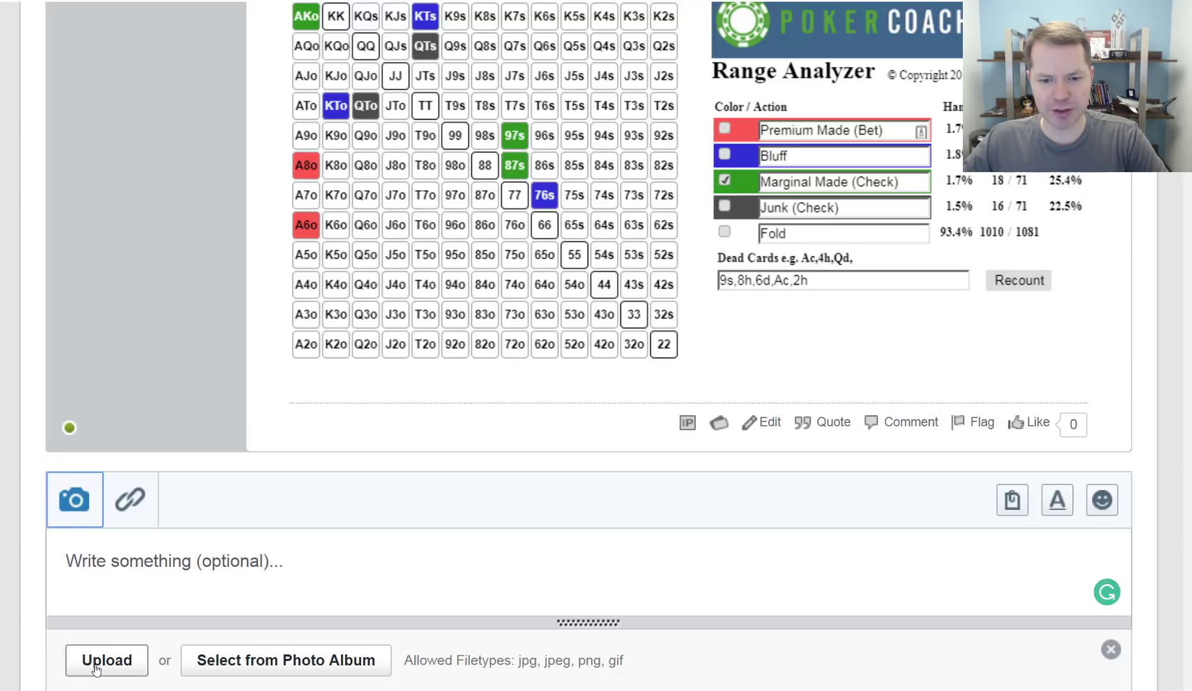
scroll(96, 669, down, 1)
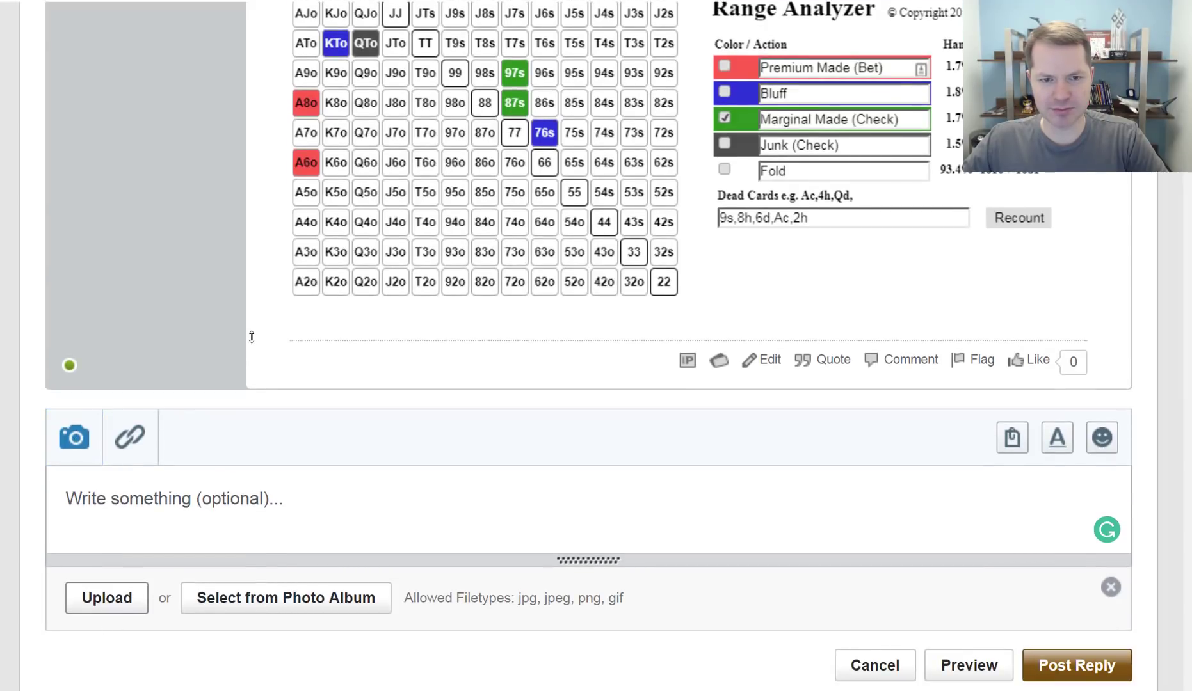
click(735, 330)
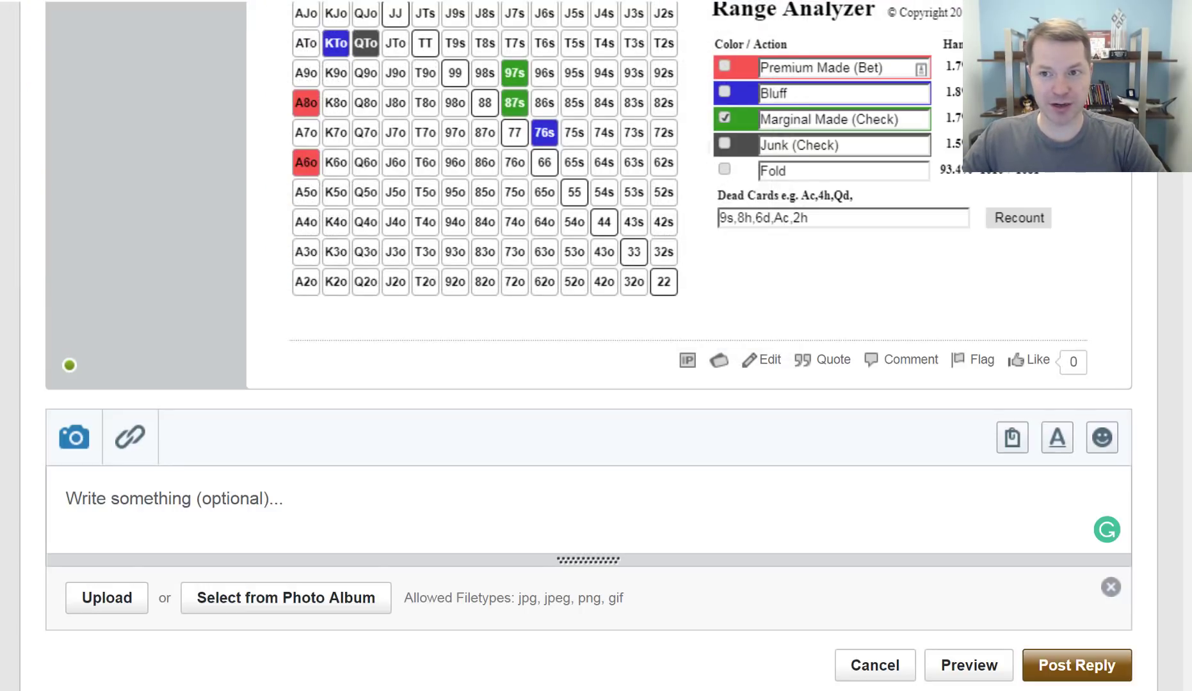
Return from the generated forum image to the editable range and check the flop cards in the assigned homework question.
key(ctrl+Tab)
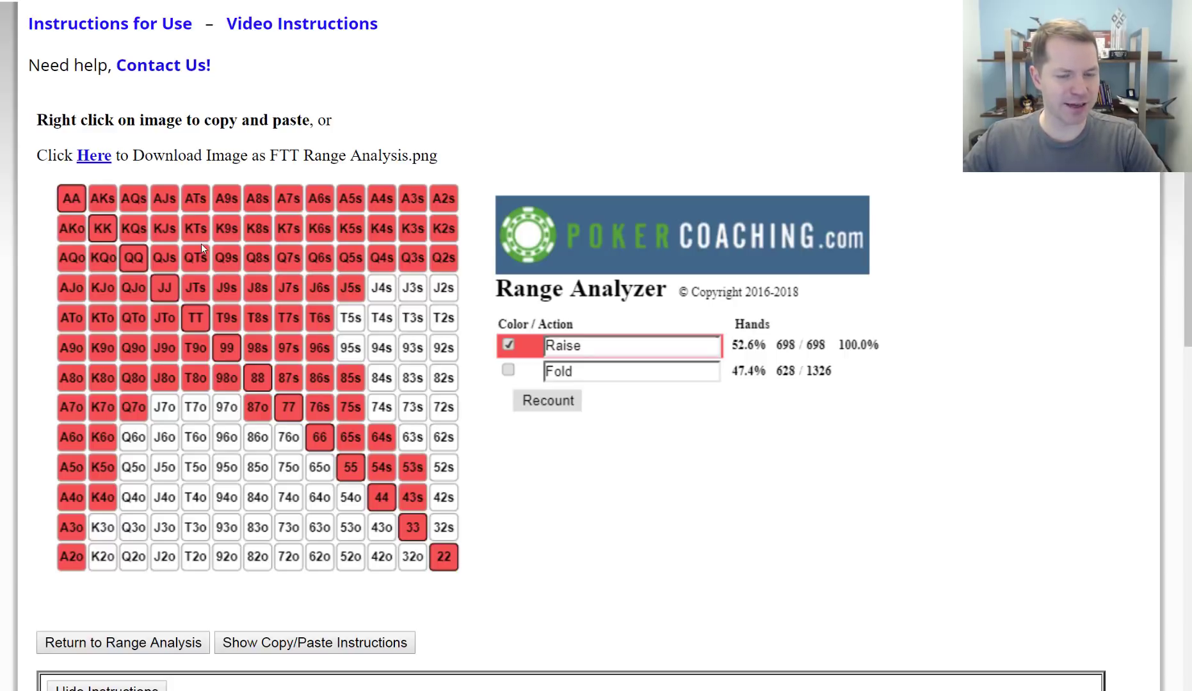
click(153, 643)
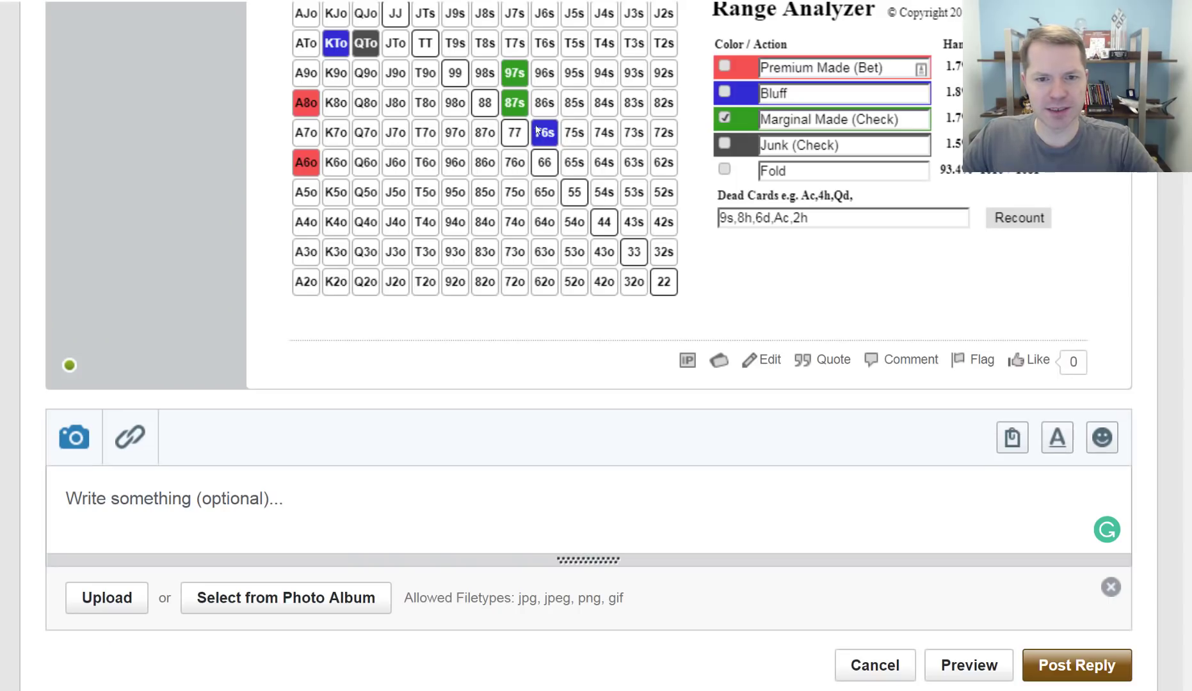
scroll(596, 346, up, 11)
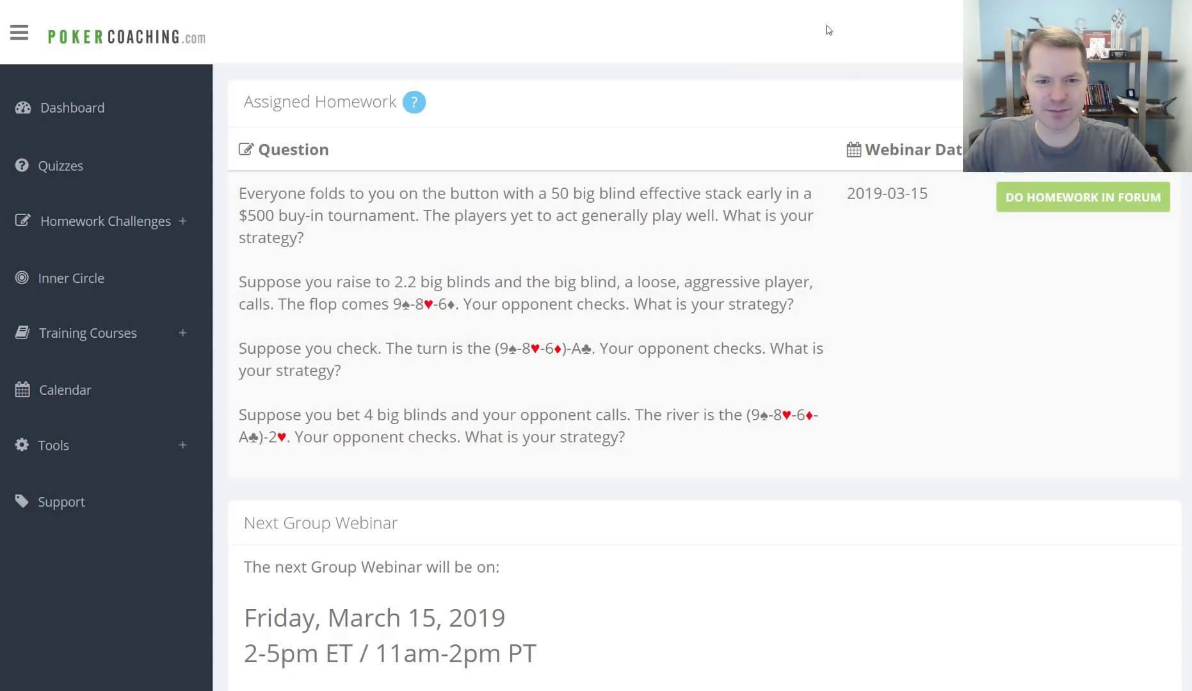
drag(451, 305, 444, 305)
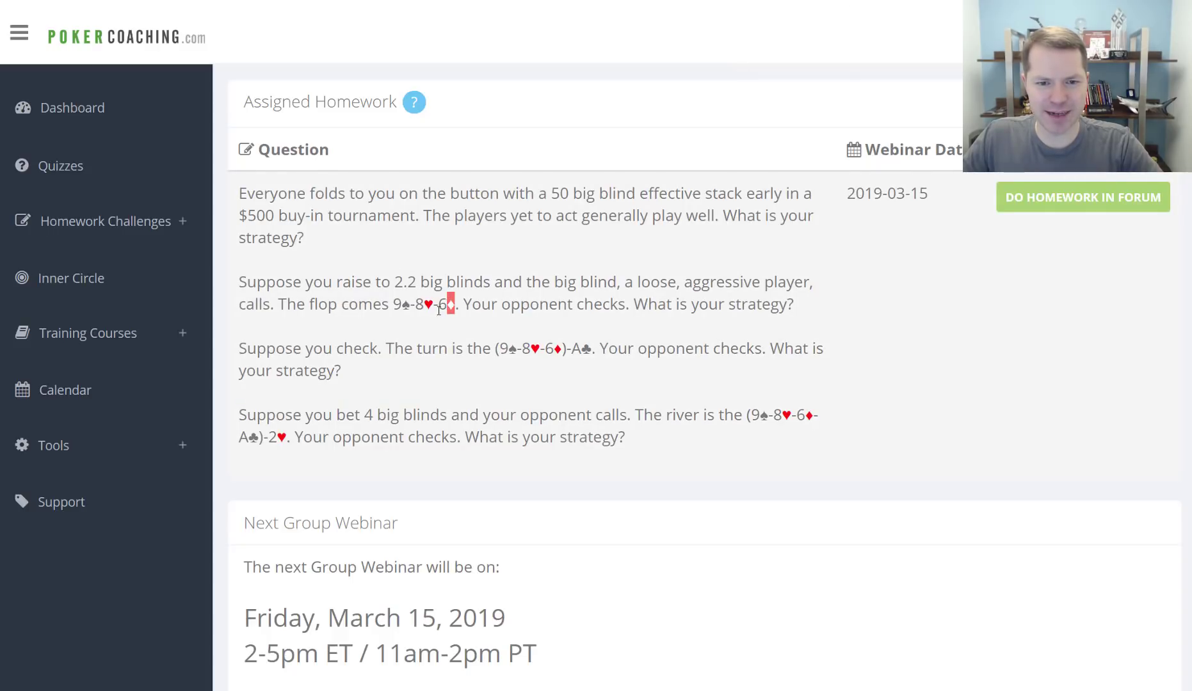
click(439, 310)
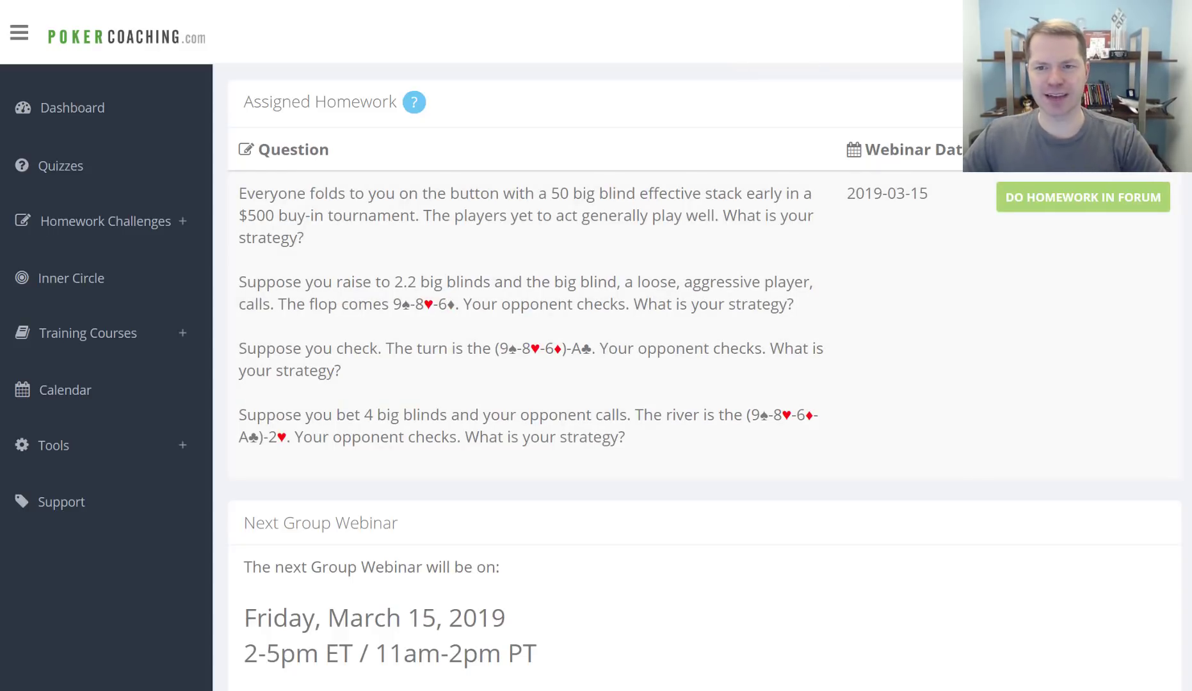
Enter 9s,8h,6d as the dead cards in the Range Analyzer and recount the hands.
key(alt+Tab)
click(554, 346)
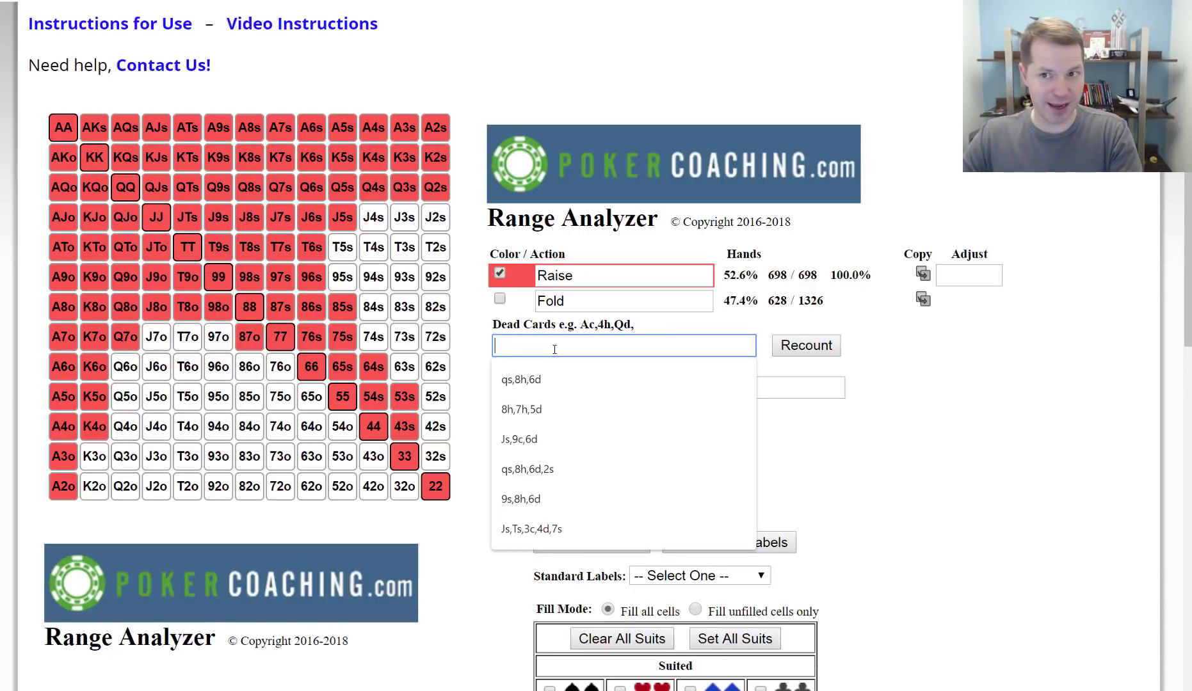
text(9s,)
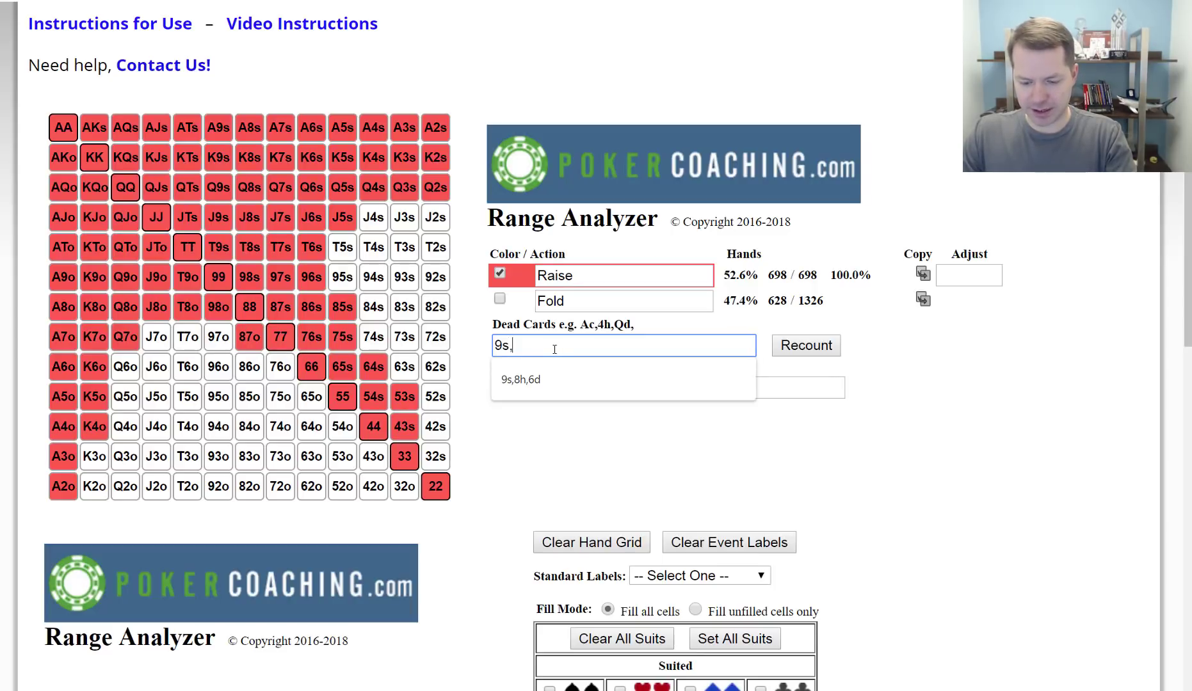
text(8h,6d)
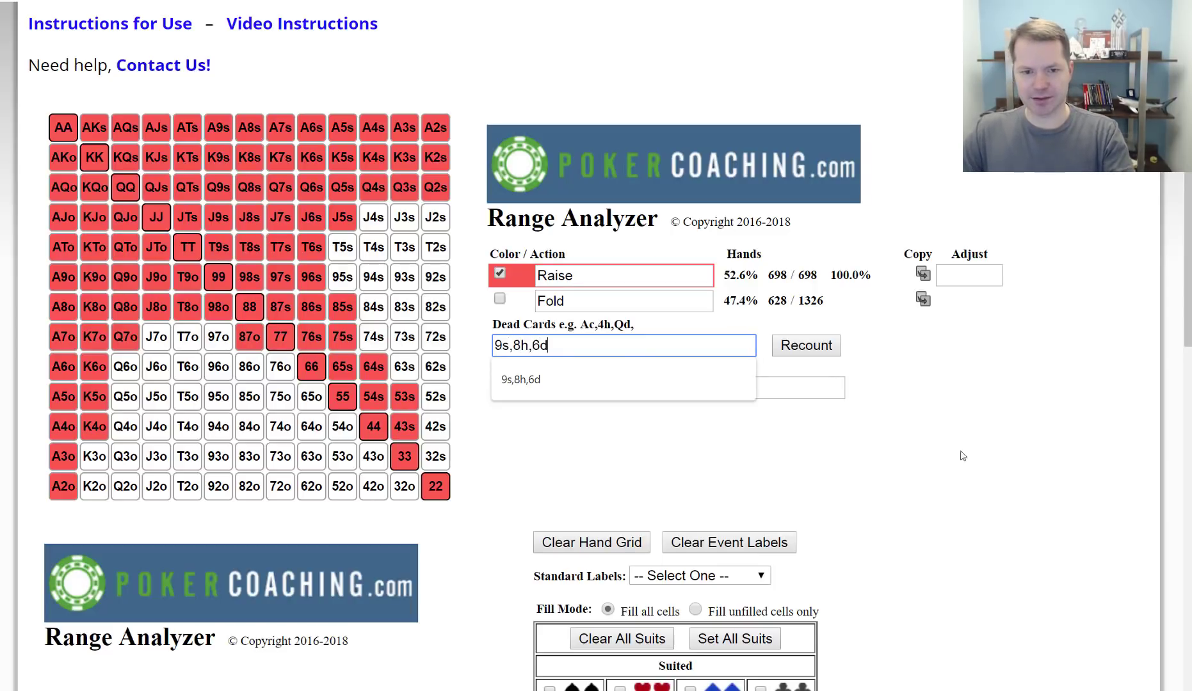
key(Return)
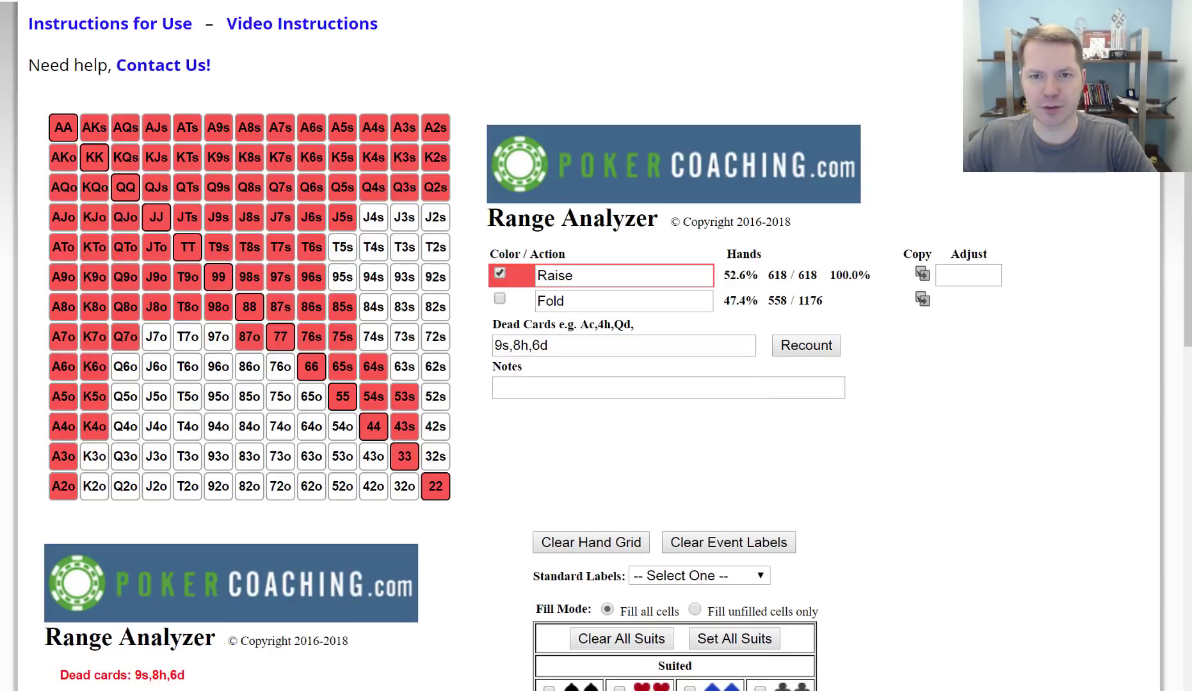
Recheck the flop question in the assigned homework and apply the Postflop Aggressor standard labels to the range.
key(ctrl+Tab)
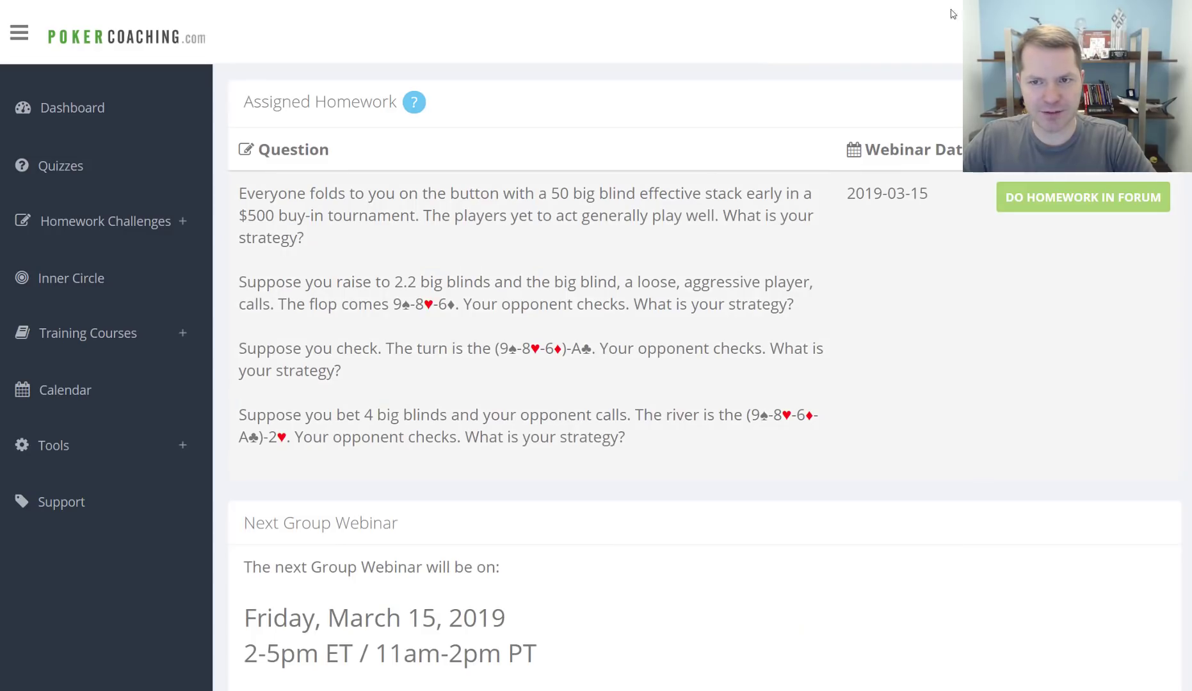
key(ctrl+Tab)
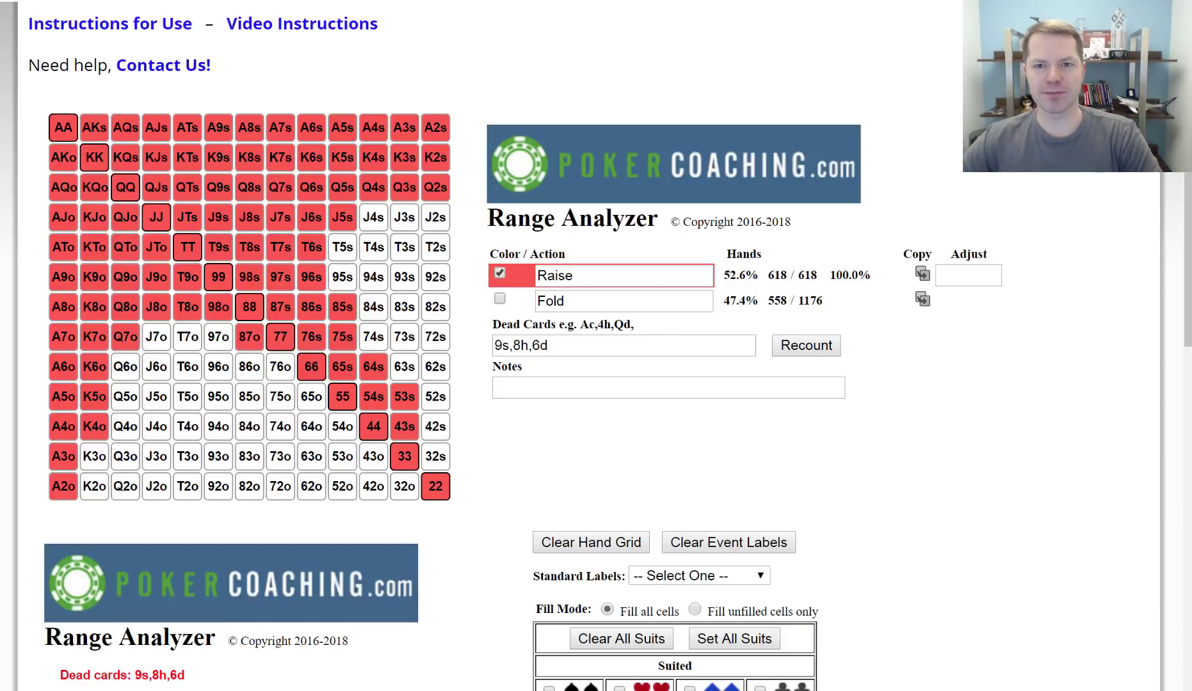
key(ctrl+Tab)
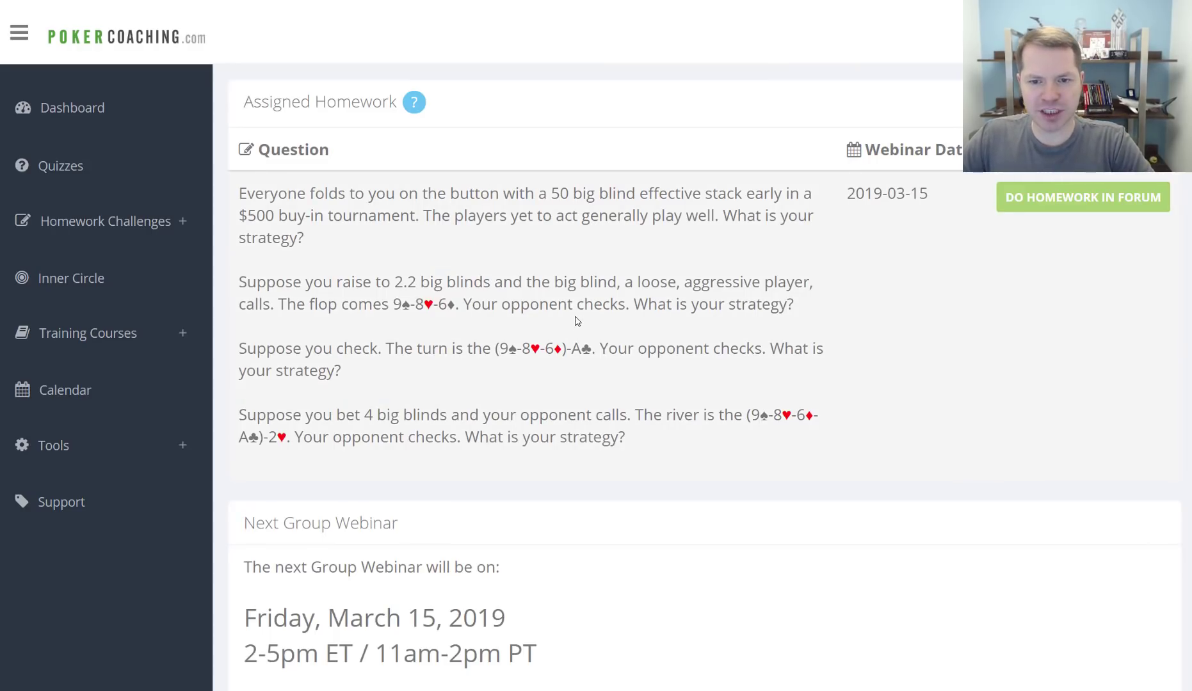
key(ctrl+Tab)
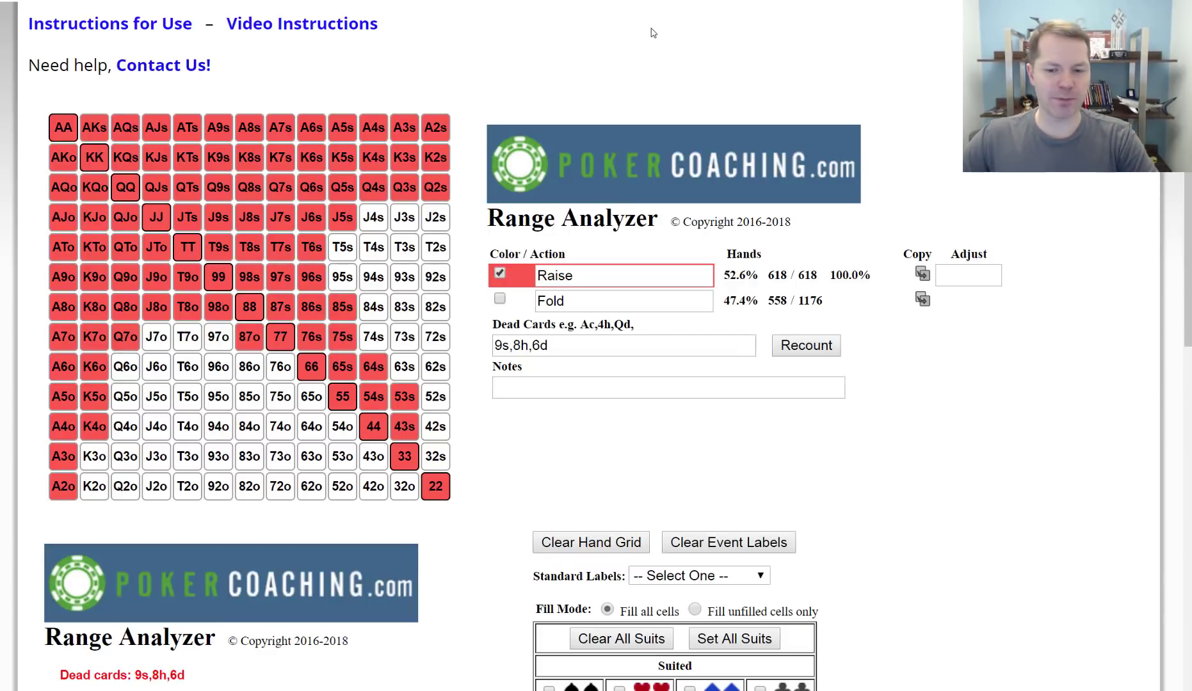
click(664, 575)
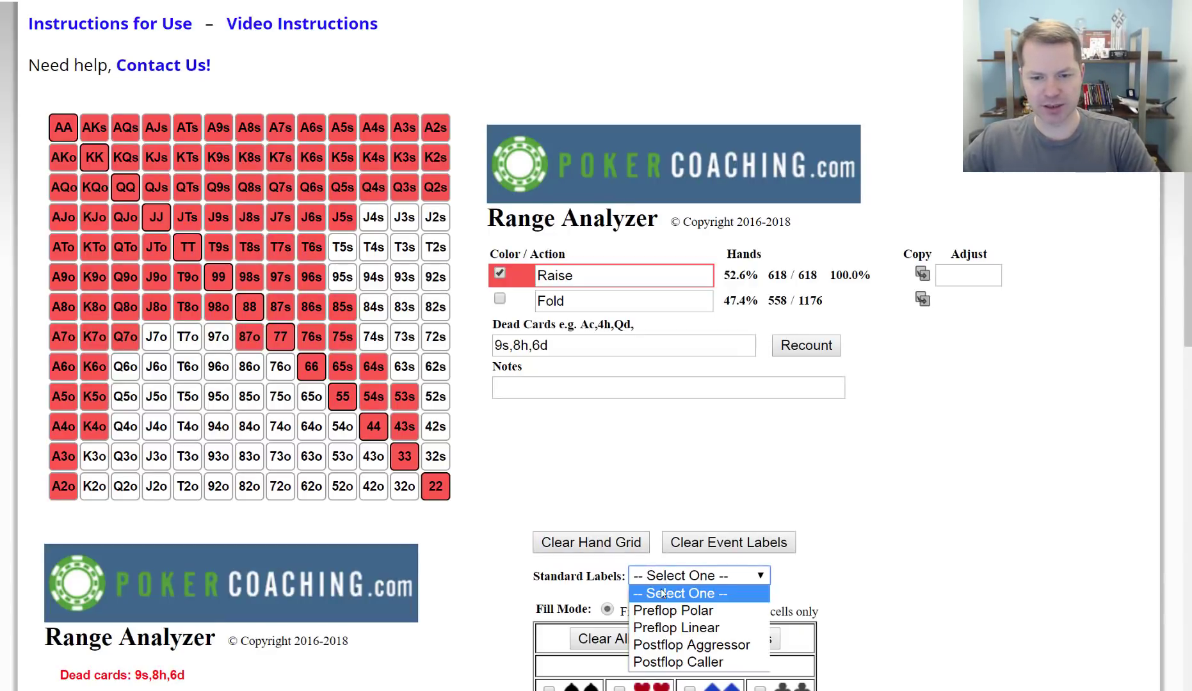
click(657, 645)
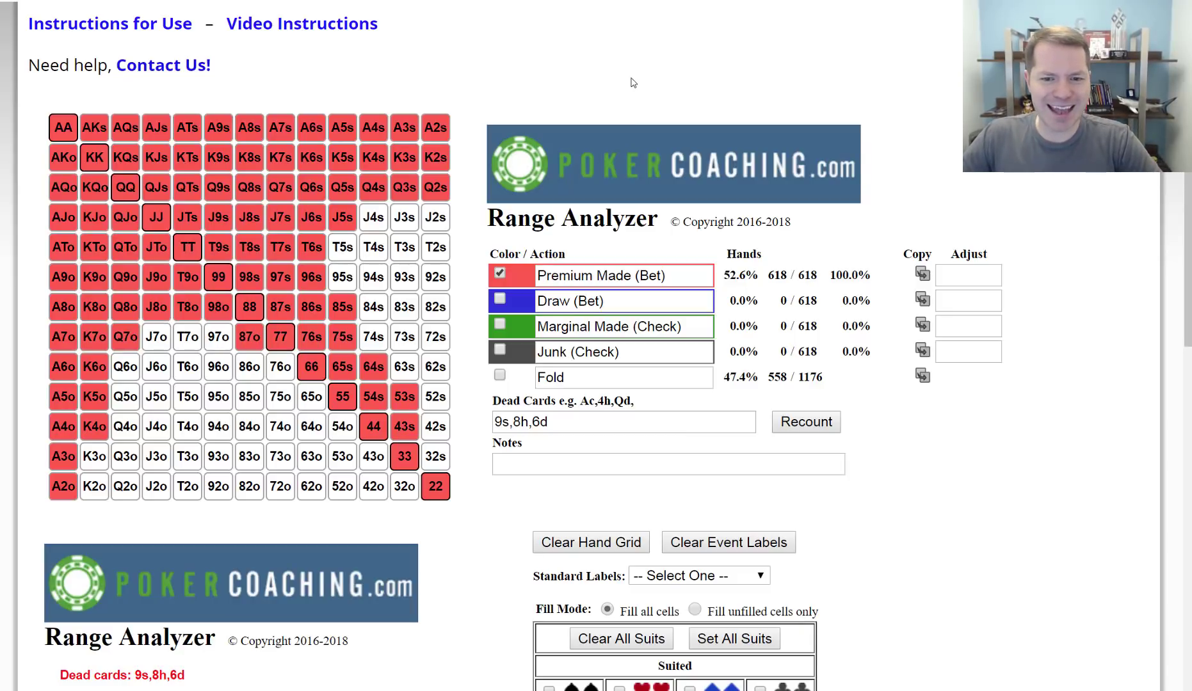
double_click(566, 424)
click(567, 424)
click(1044, 455)
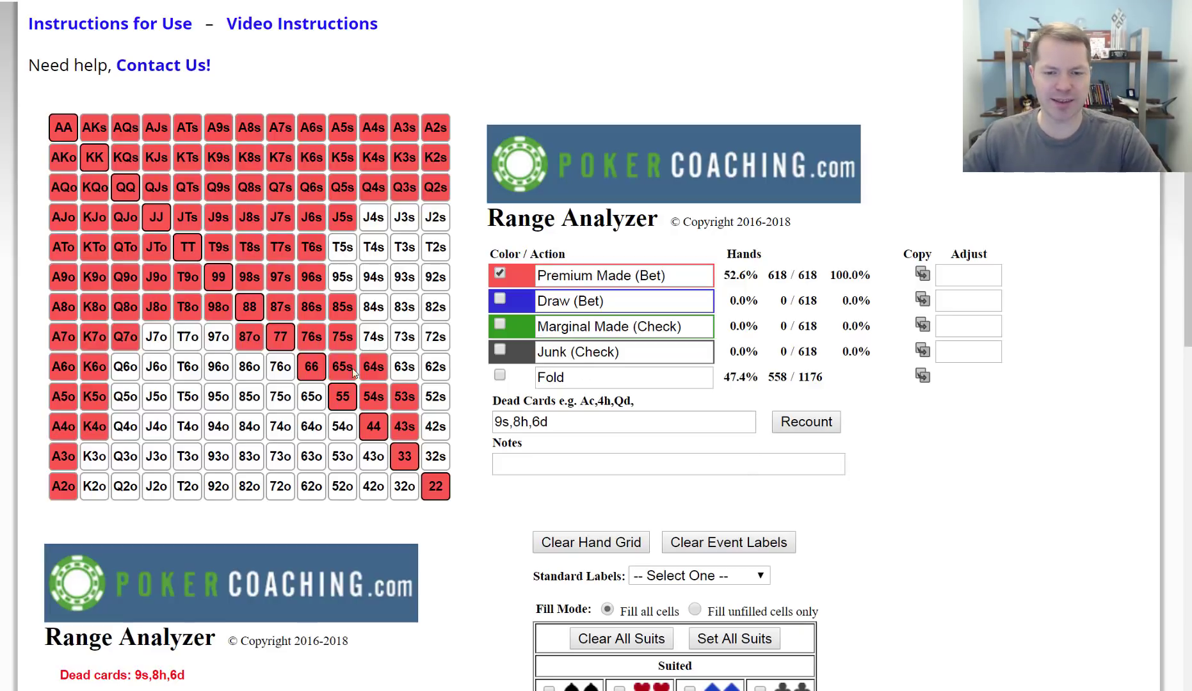
click(567, 420)
click(616, 423)
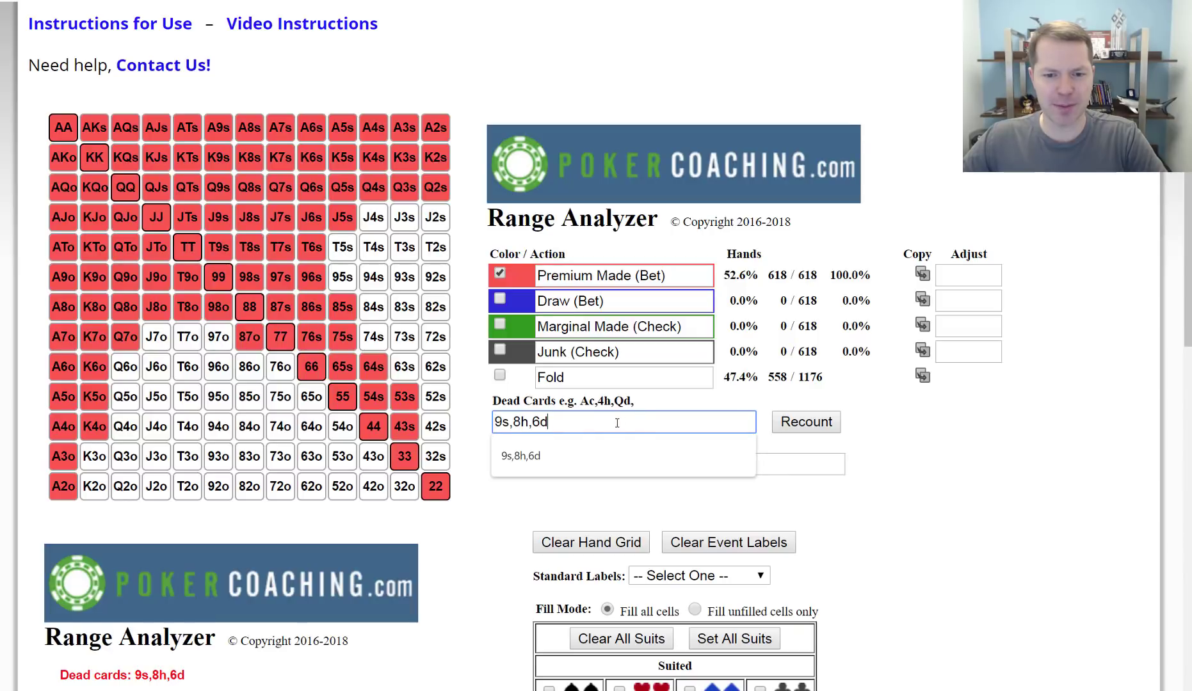
click(1076, 470)
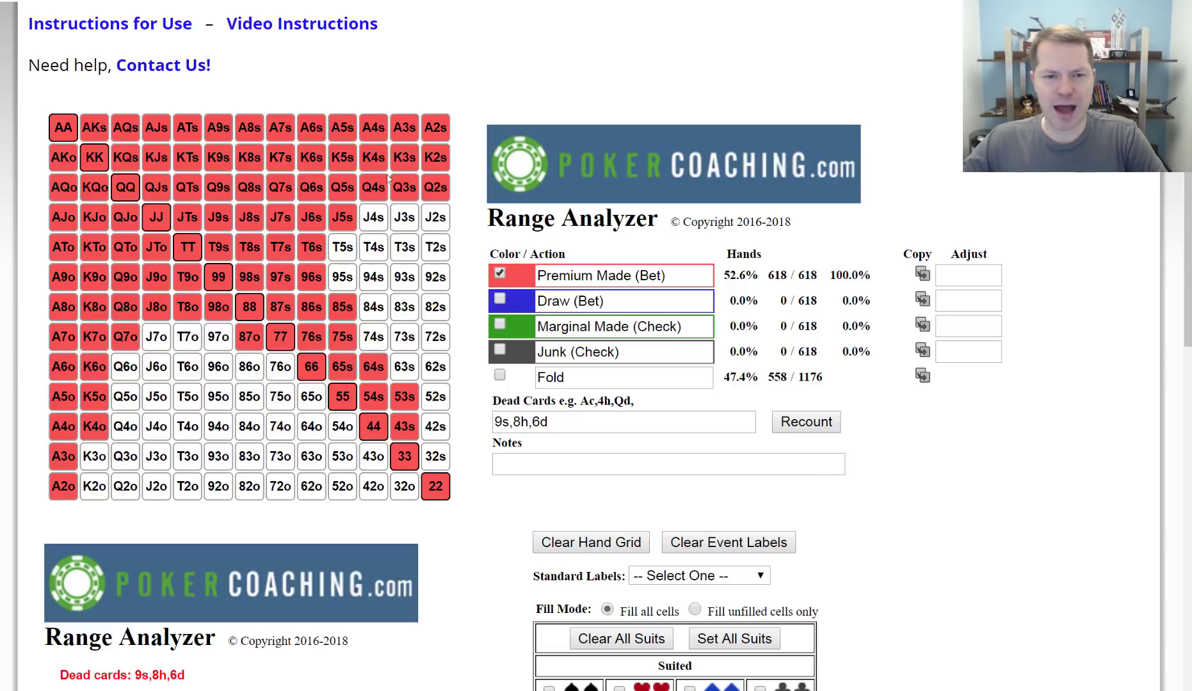
Assign A7s–J7s, A7o–Q7o, JTs and JTo to the Draw (Bet) action.
click(499, 300)
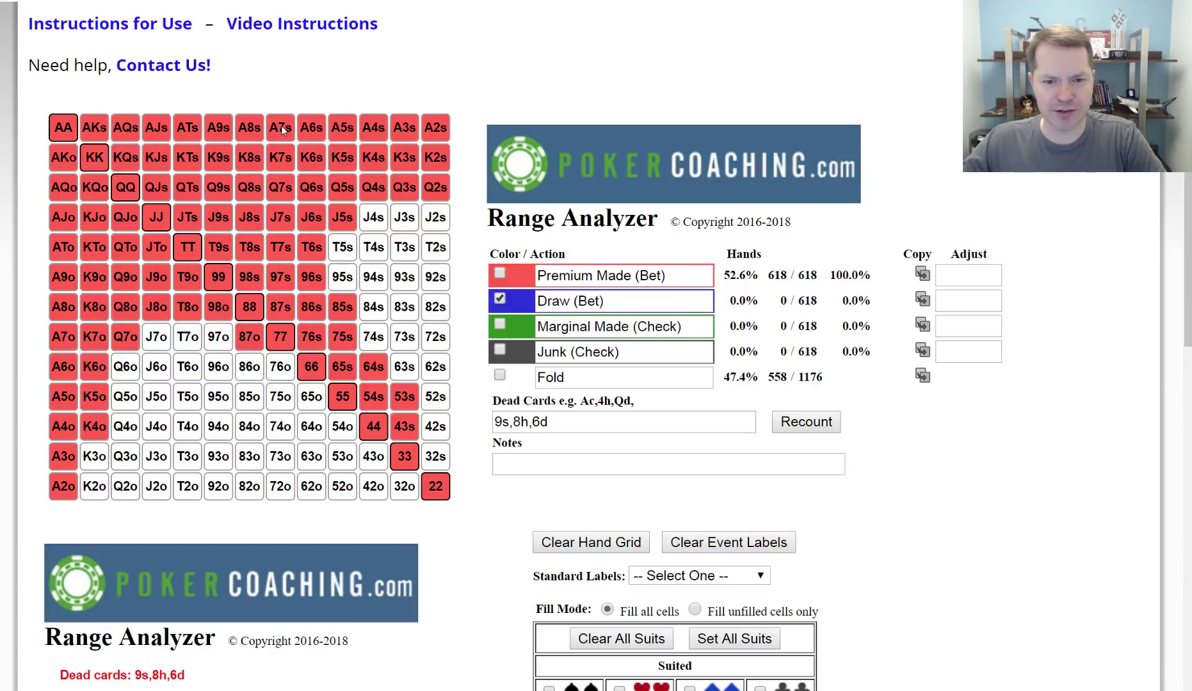
drag(283, 130, 280, 225)
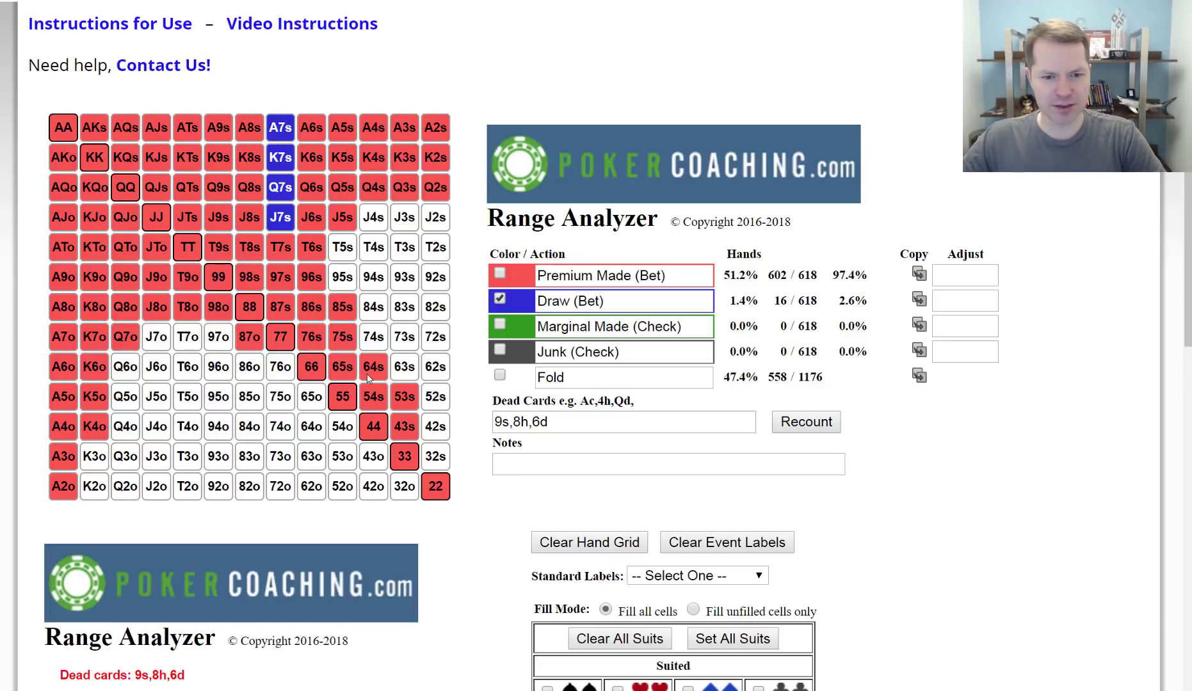
drag(122, 338, 64, 338)
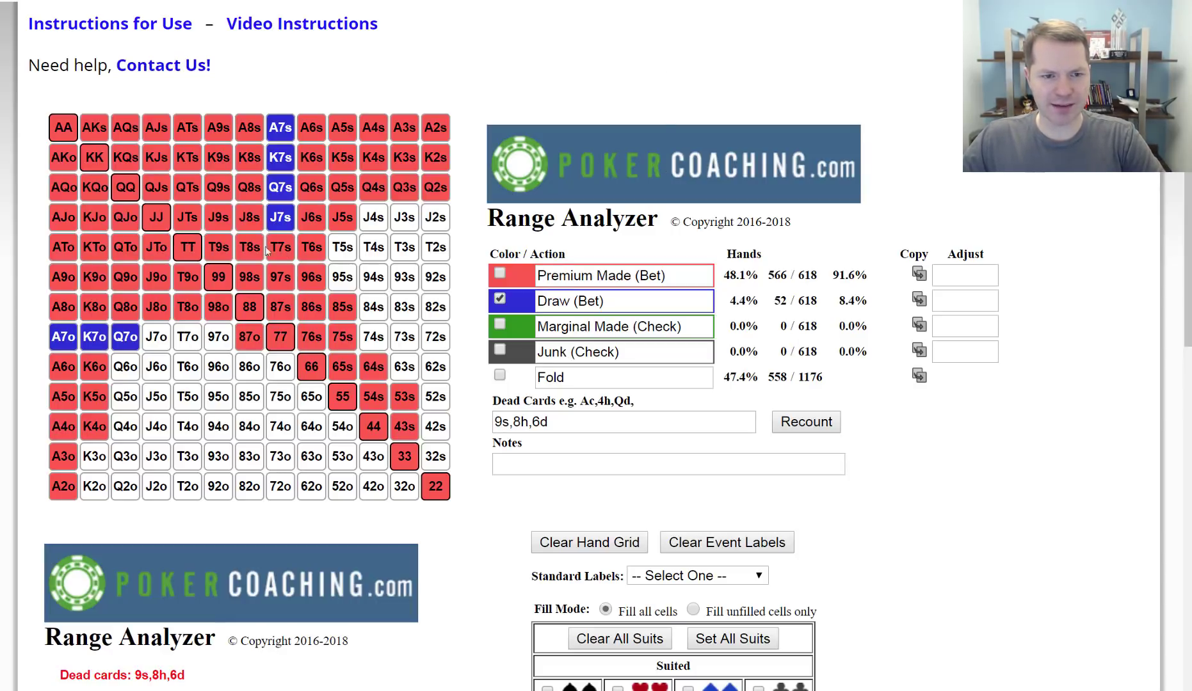
click(181, 217)
click(156, 247)
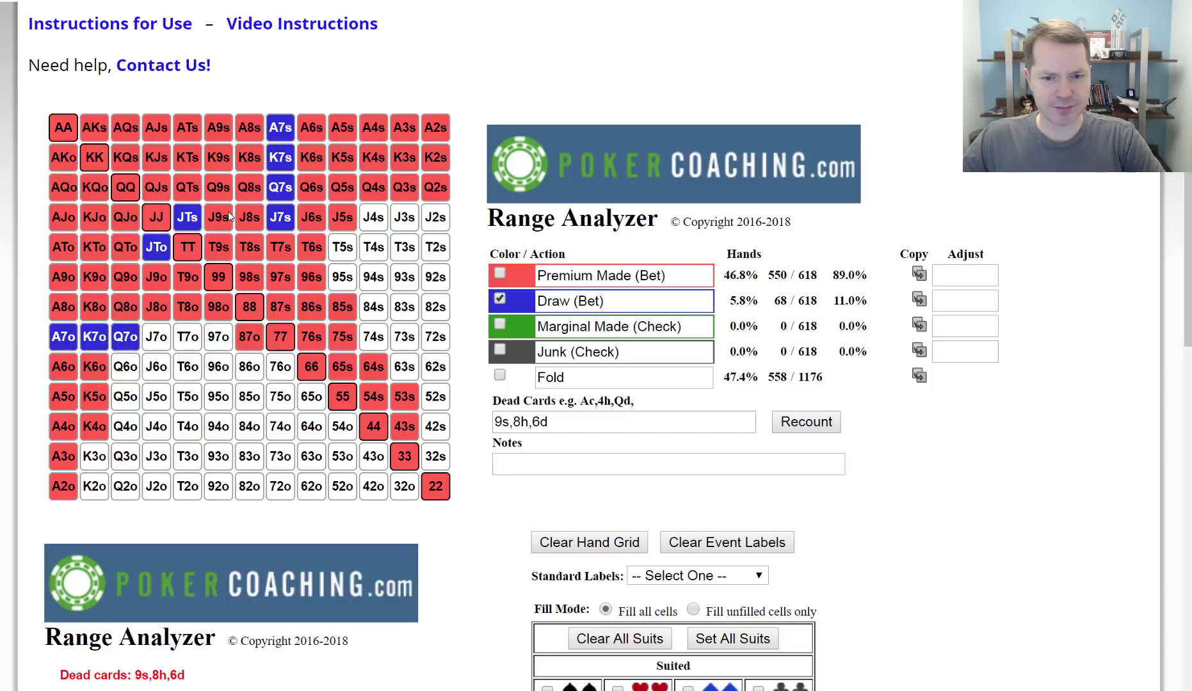
Add QTs, QJs, QJo, QTo, KTo and KTs to the Draw (Bet) hands.
click(194, 189)
click(157, 187)
click(126, 217)
click(125, 247)
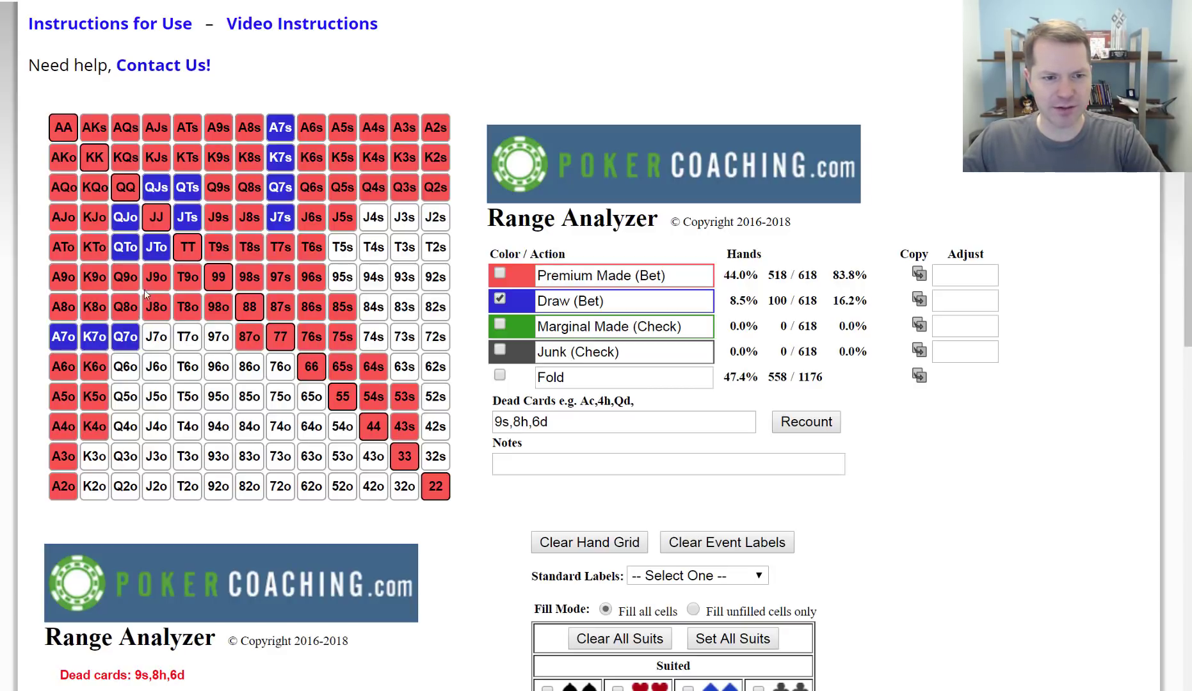
click(93, 249)
click(191, 158)
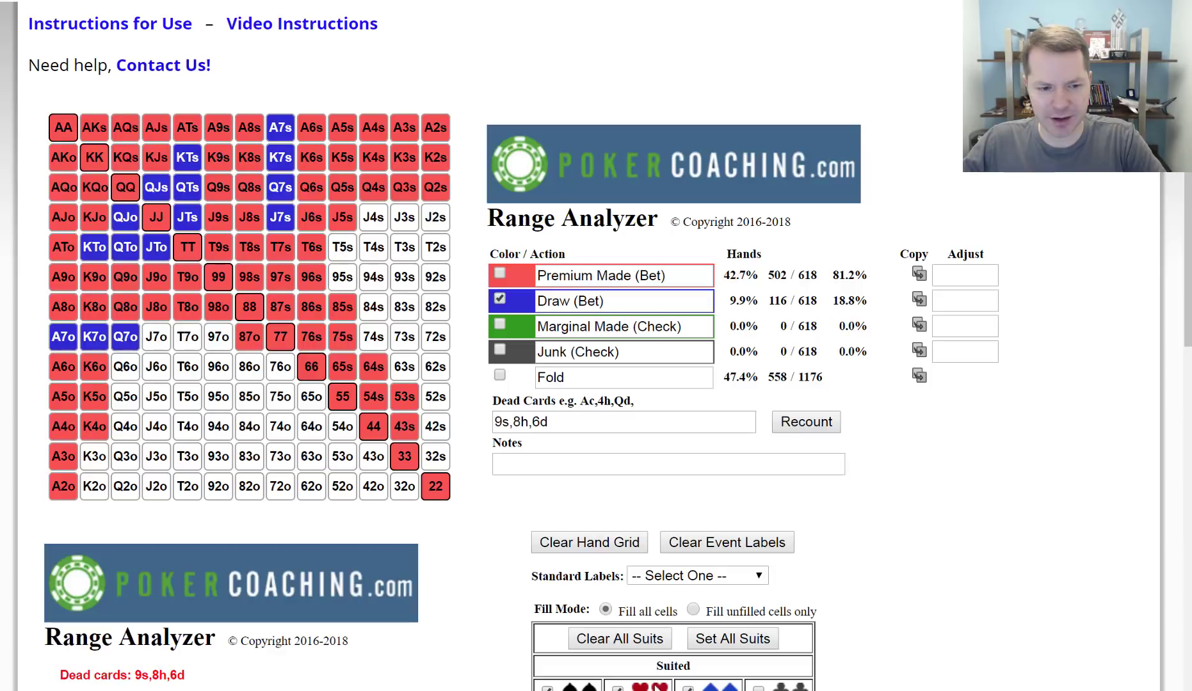
Mark only the spade, heart and diamond combos of KQs, KJs, A5s–A2s, K5s–K2s and Q5s–Q2s as Draw (Bet).
click(153, 156)
click(127, 155)
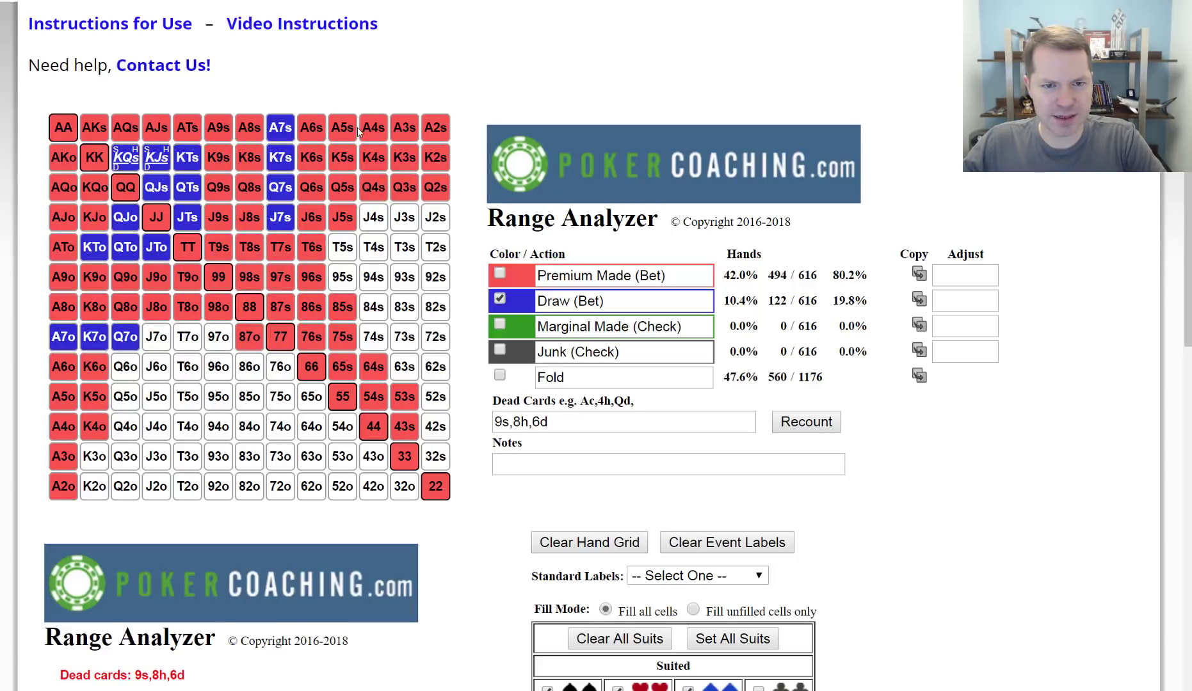
drag(343, 126, 435, 126)
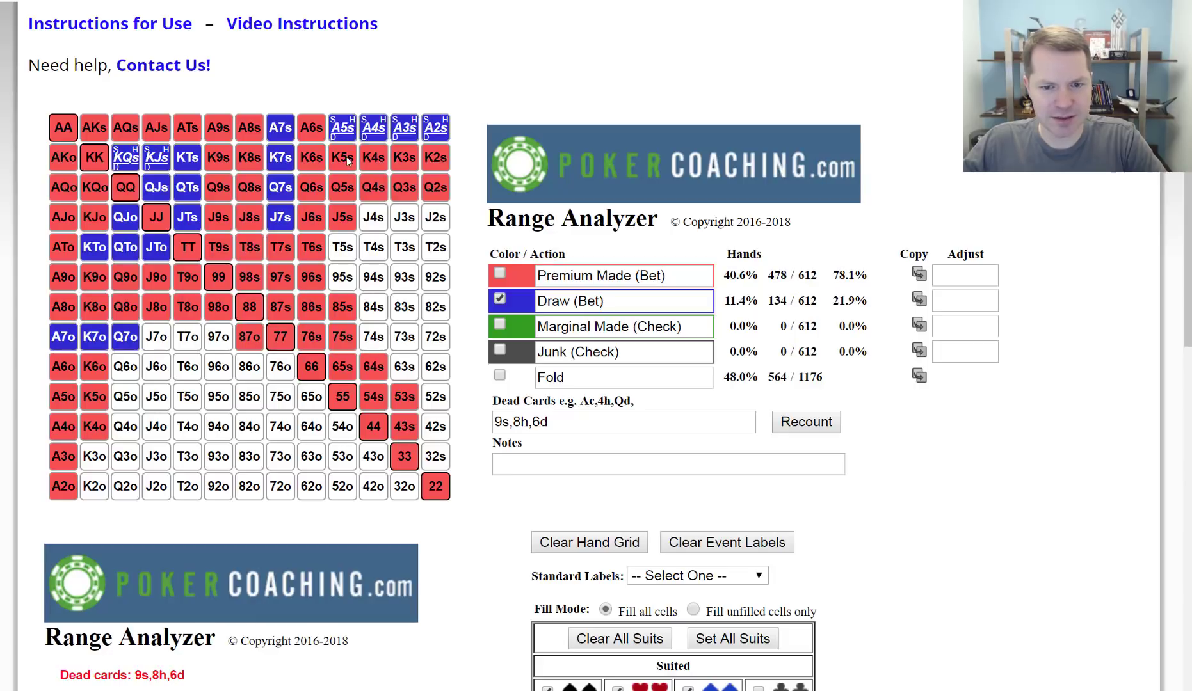
drag(348, 160, 435, 158)
drag(346, 188, 467, 190)
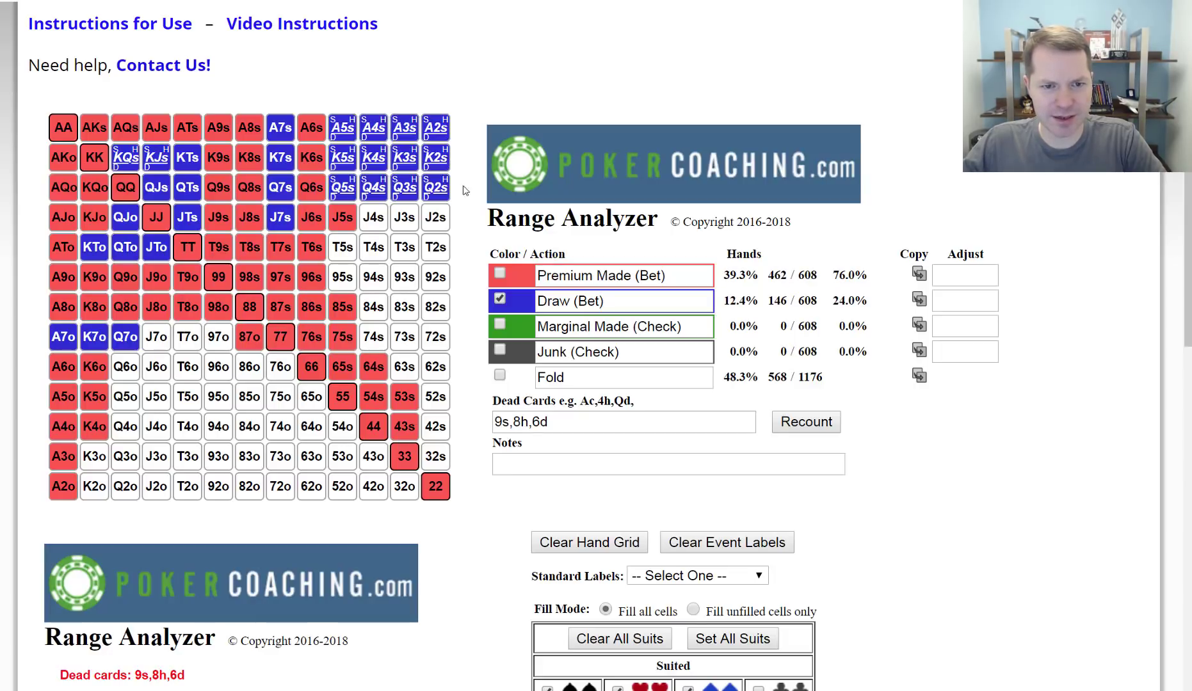
Mark only the spade, heart and diamond combos of J5s and AJs as Draw (Bet).
click(344, 218)
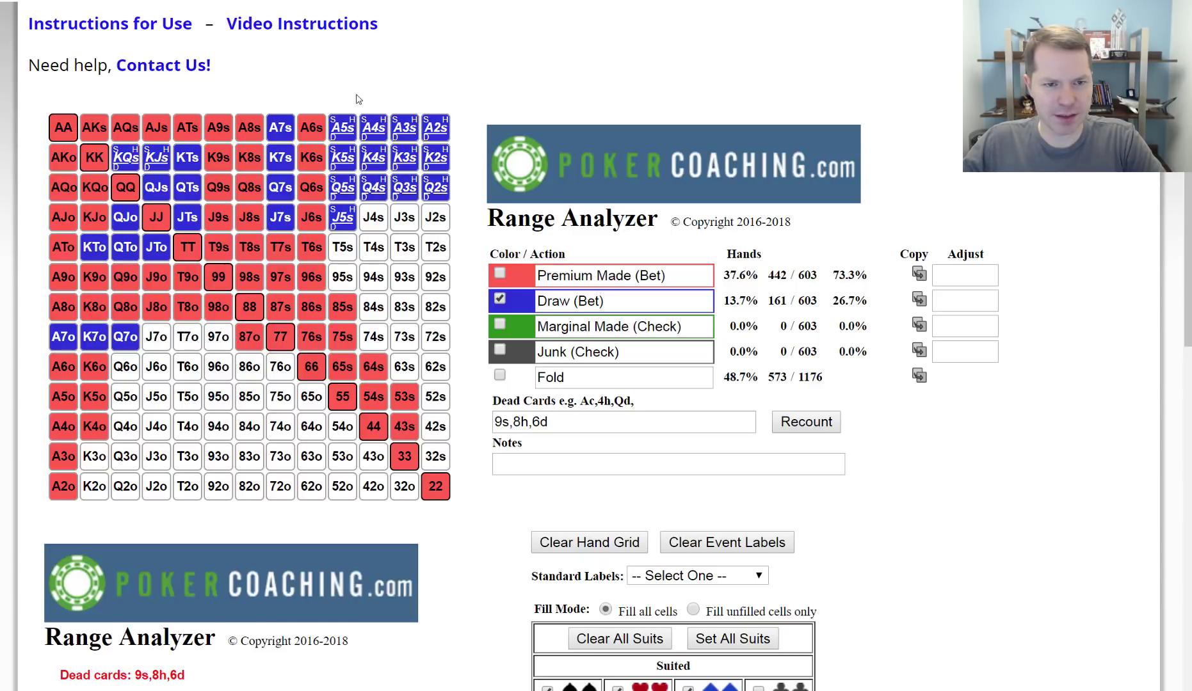
click(163, 126)
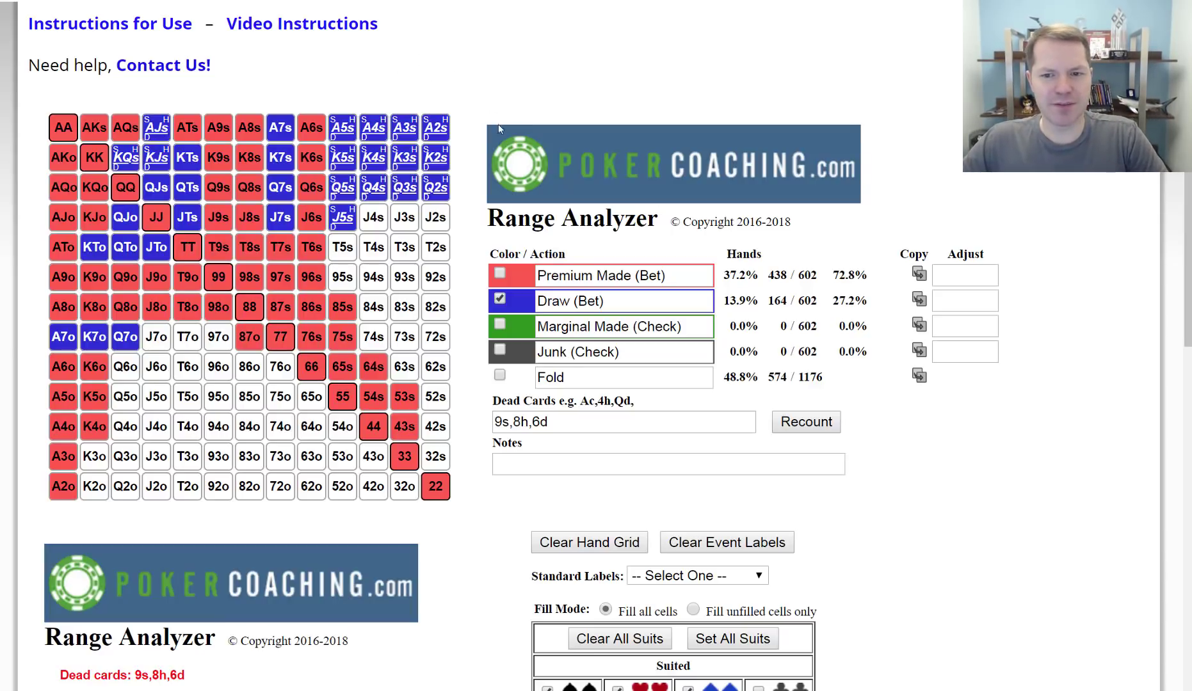
click(446, 130)
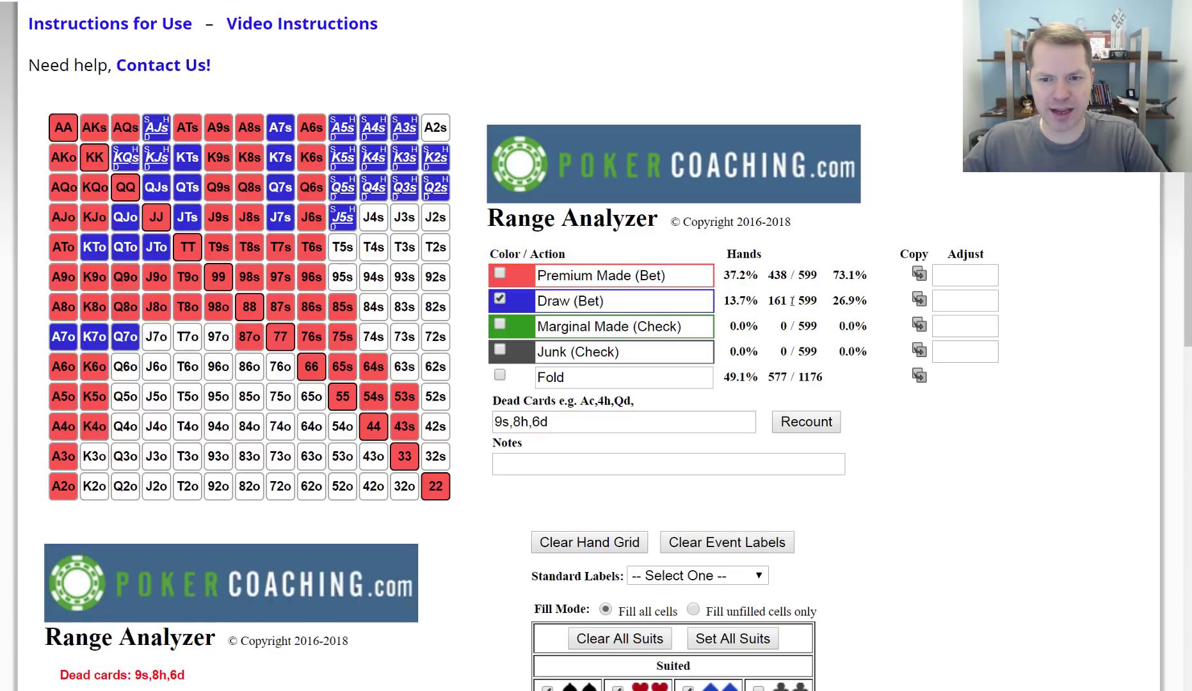
drag(792, 300, 780, 300)
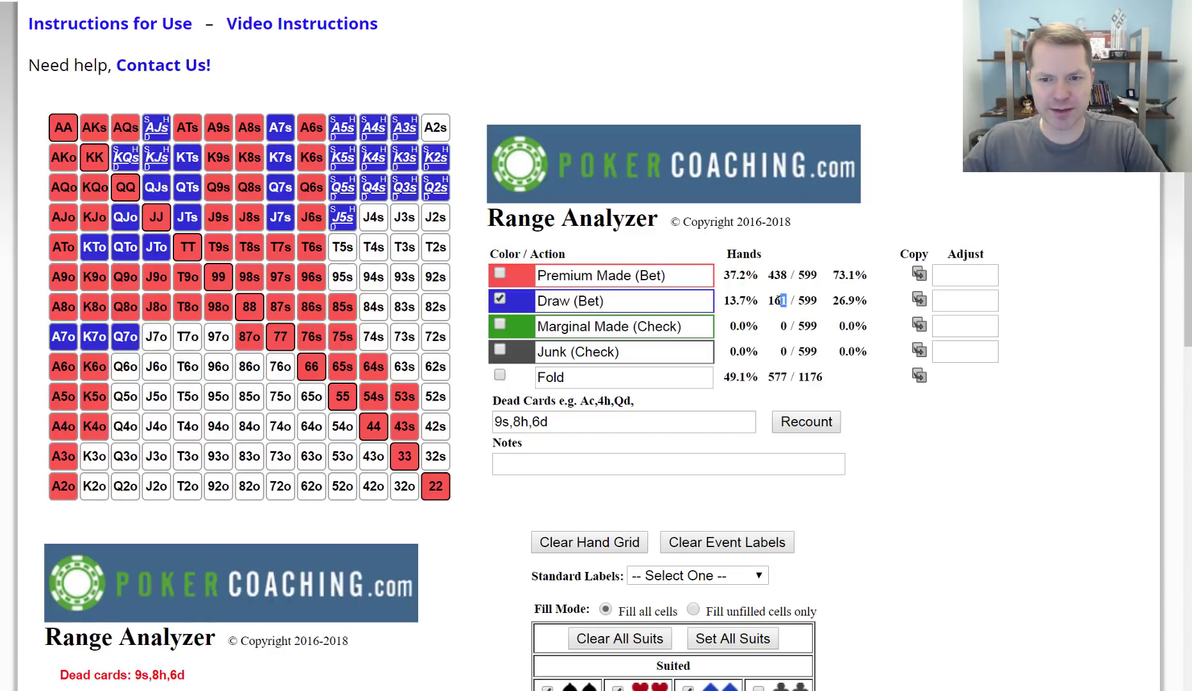
click(433, 134)
click(433, 135)
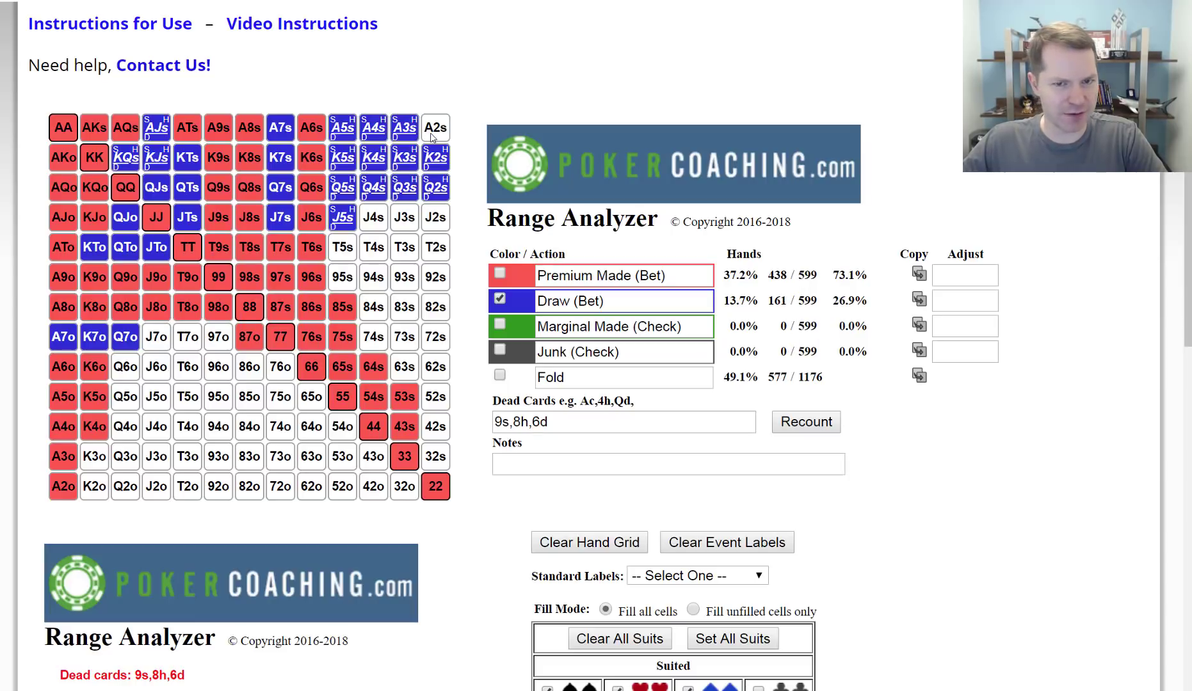
click(432, 135)
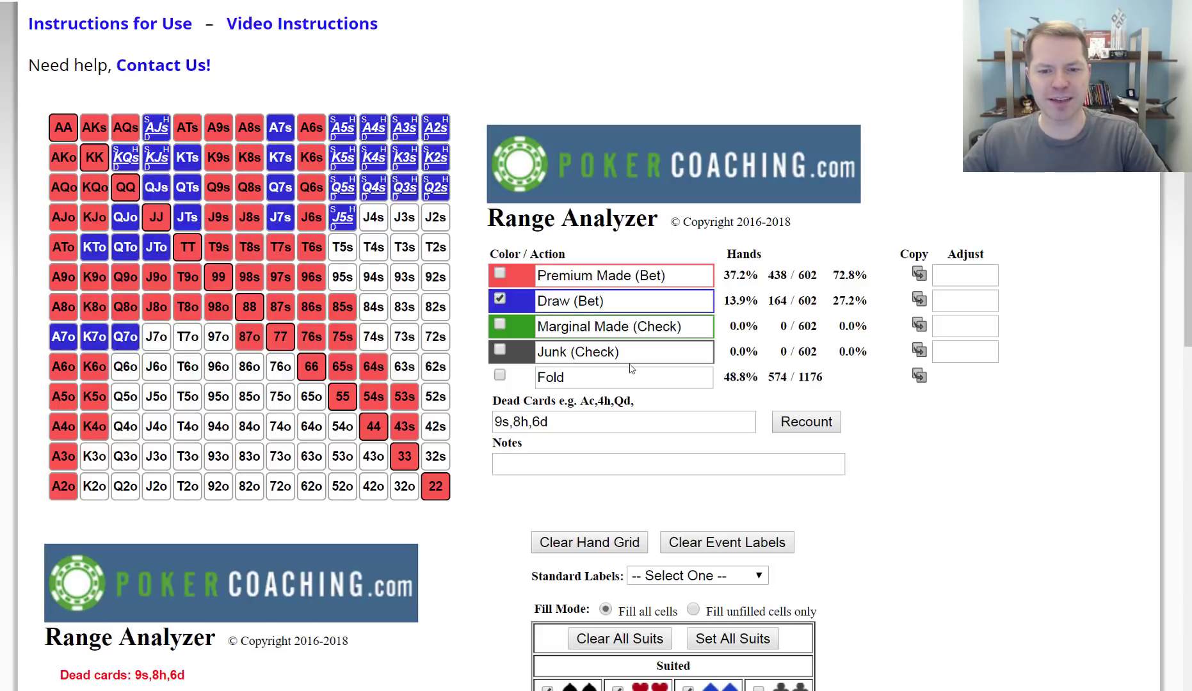
click(558, 379)
double_click(557, 379)
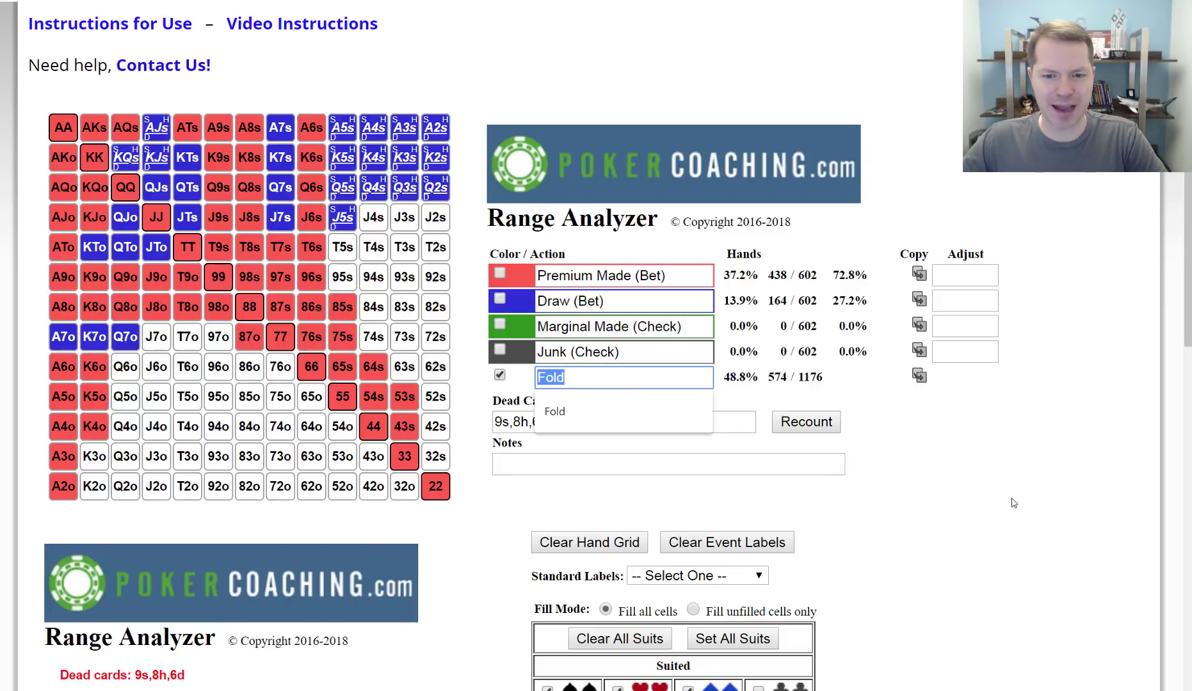
click(500, 375)
click(499, 375)
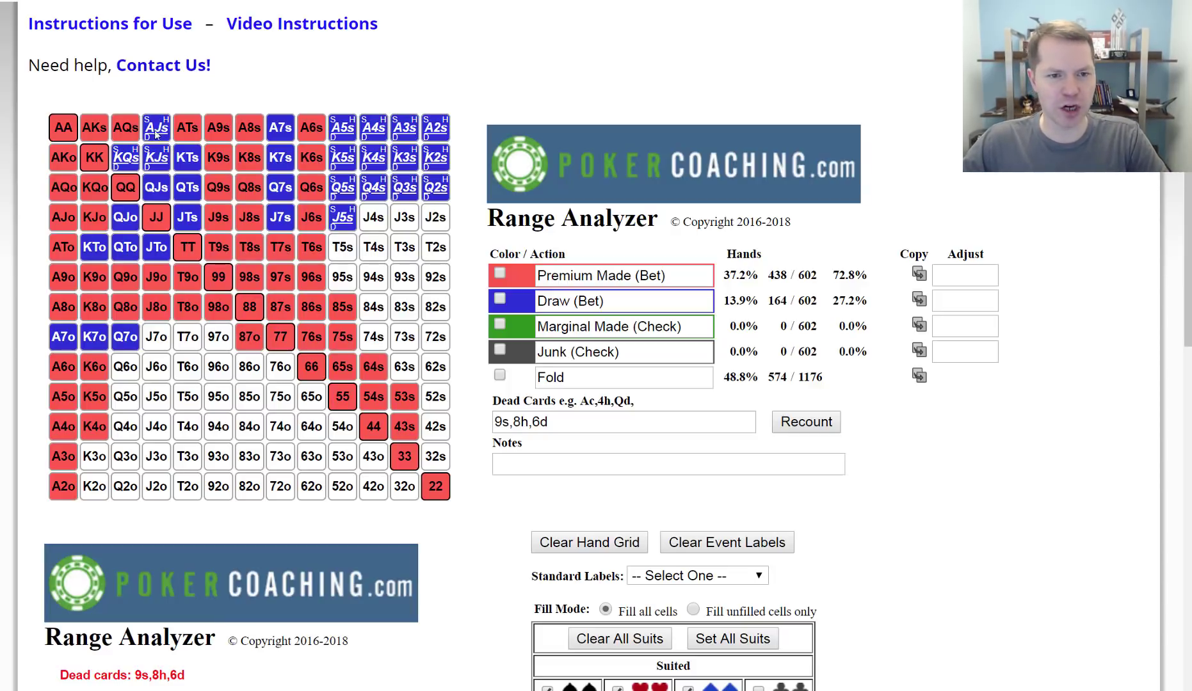
Set the adjustment to 1 for Marginal Made (Check) and 15 for Junk (Check).
click(936, 335)
text(1)
click(932, 451)
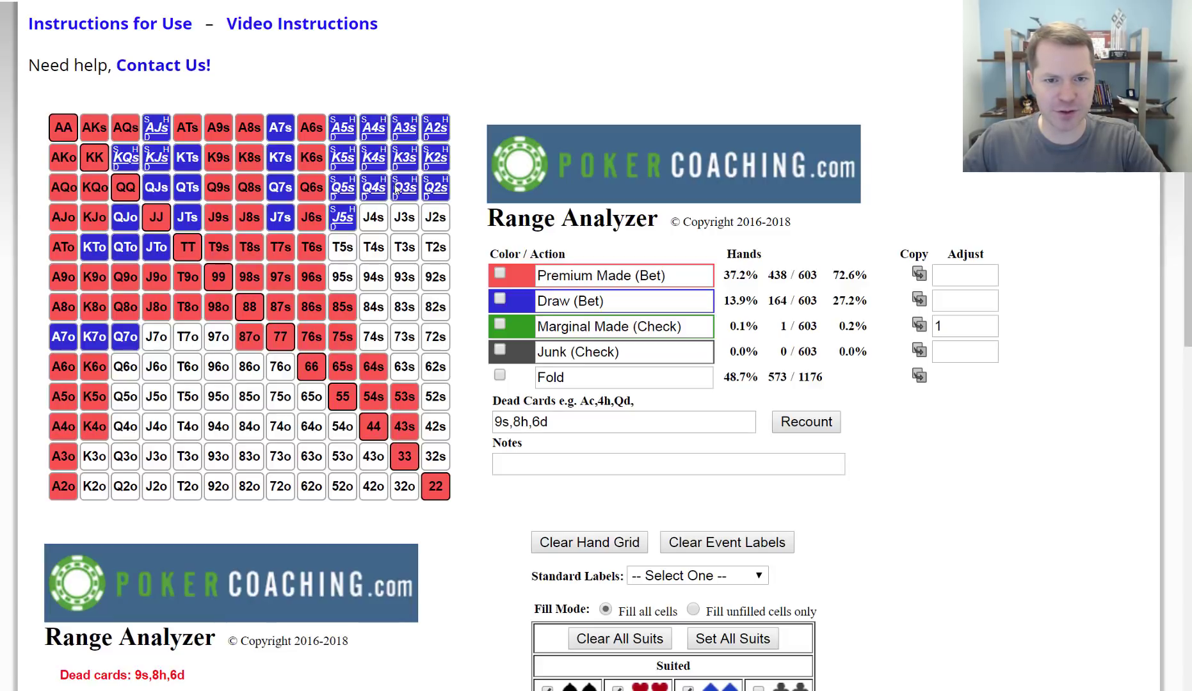
click(968, 353)
text(15)
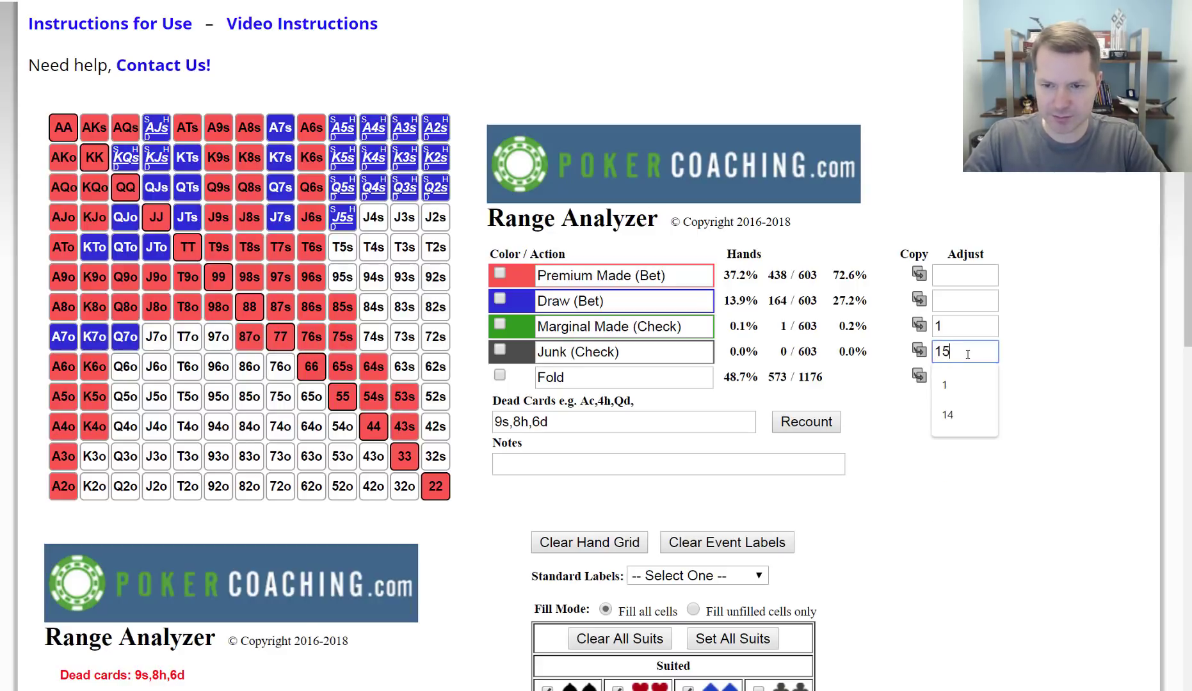
click(1011, 488)
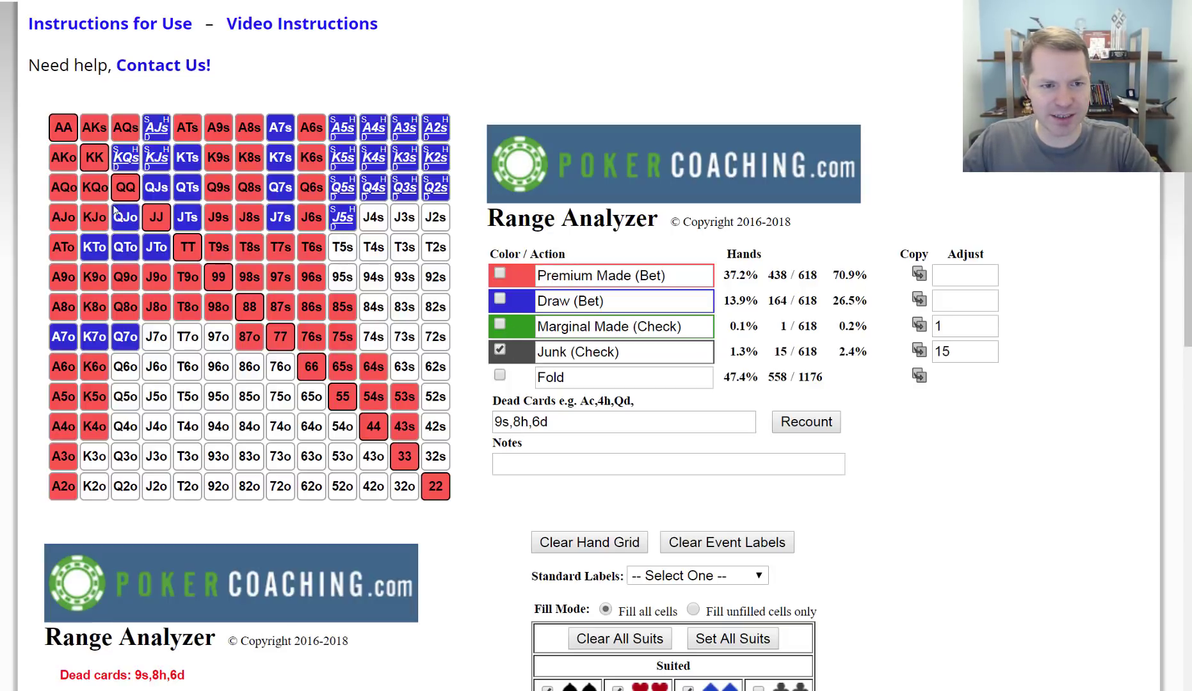
Assign KQo, KJo, A5o–A2o, K5o and K4o to the Junk (Check) action.
drag(94, 191, 94, 218)
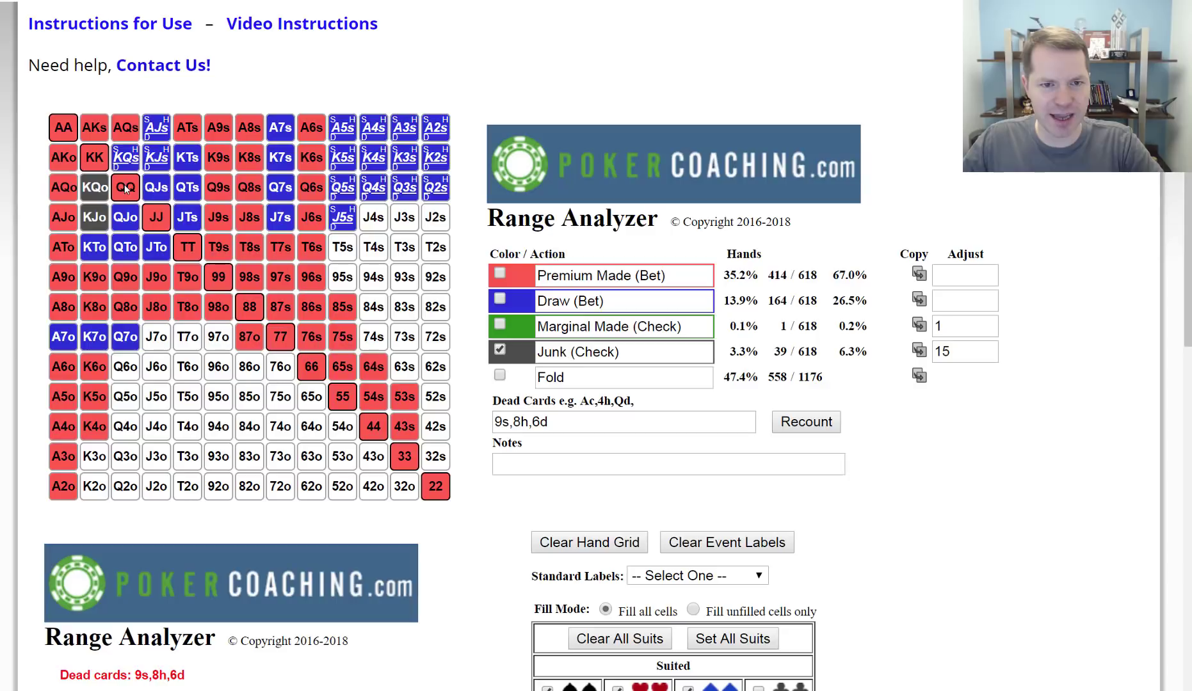
click(63, 486)
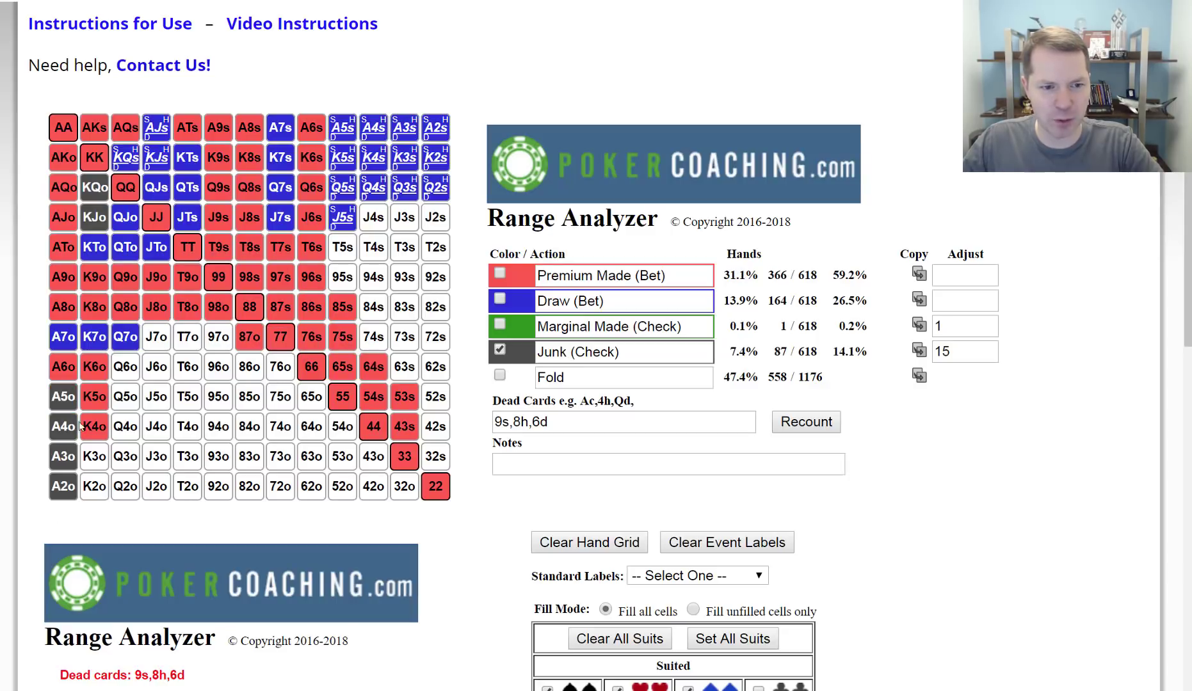
click(94, 396)
click(94, 426)
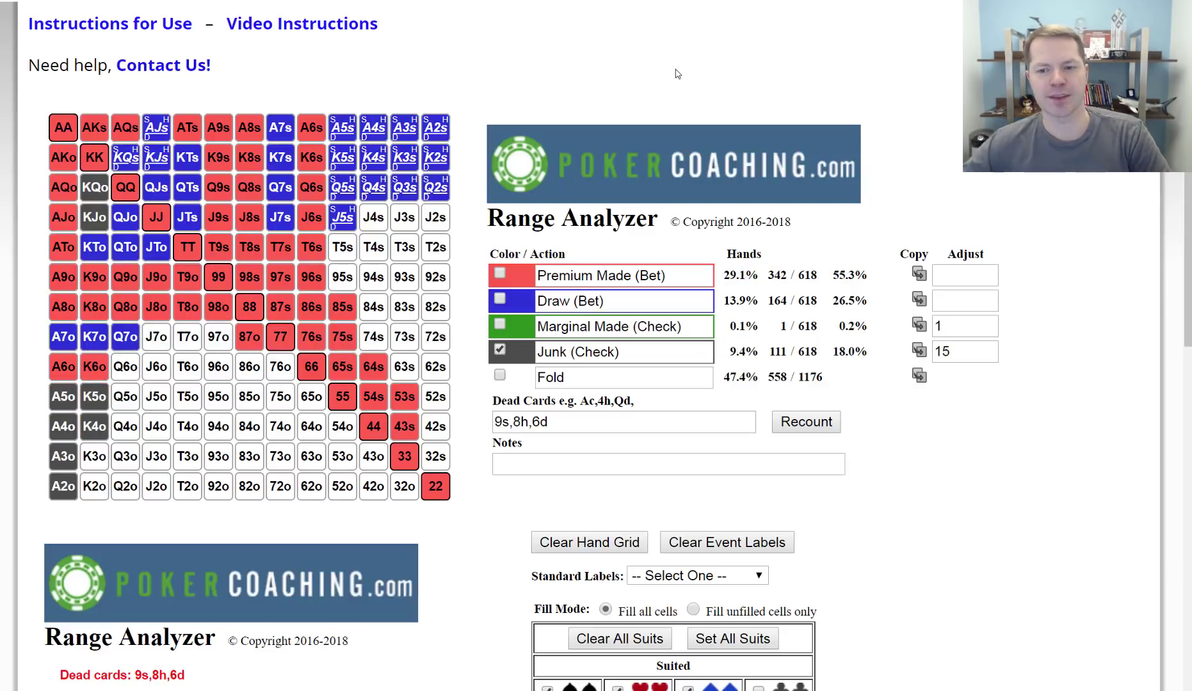
Assign A8s–T8s, A6s–T6s, A8o–T8o, A6o and K6o to the Marginal Made (Check) action.
click(500, 325)
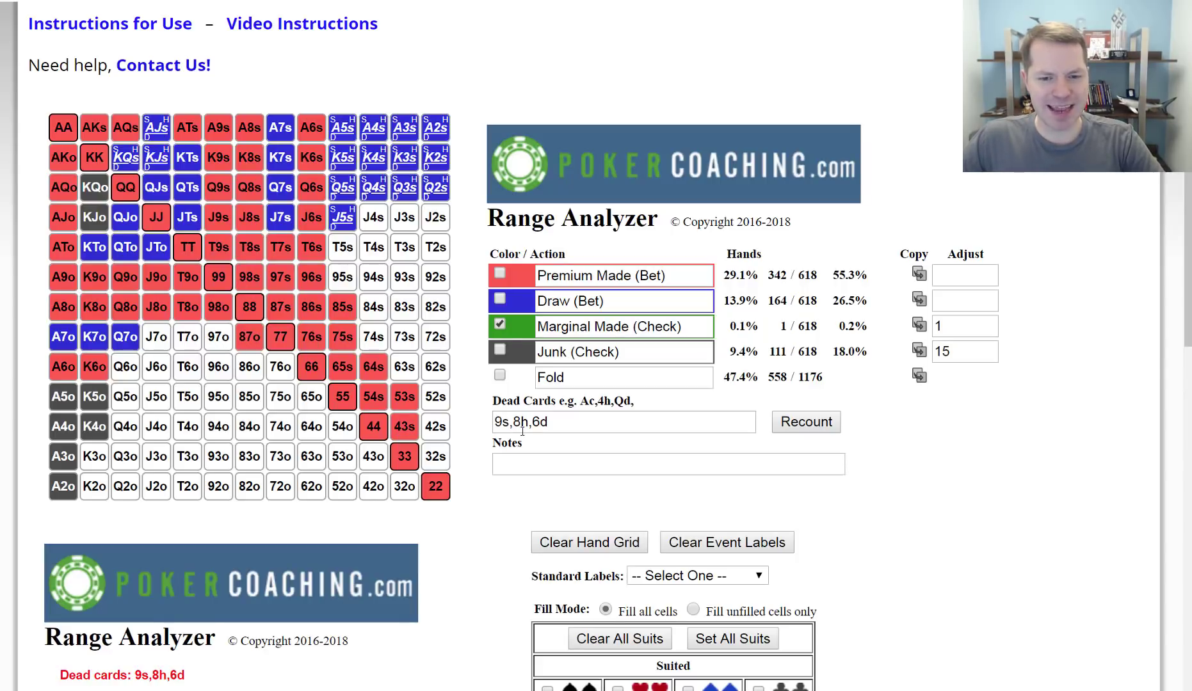
click(251, 127)
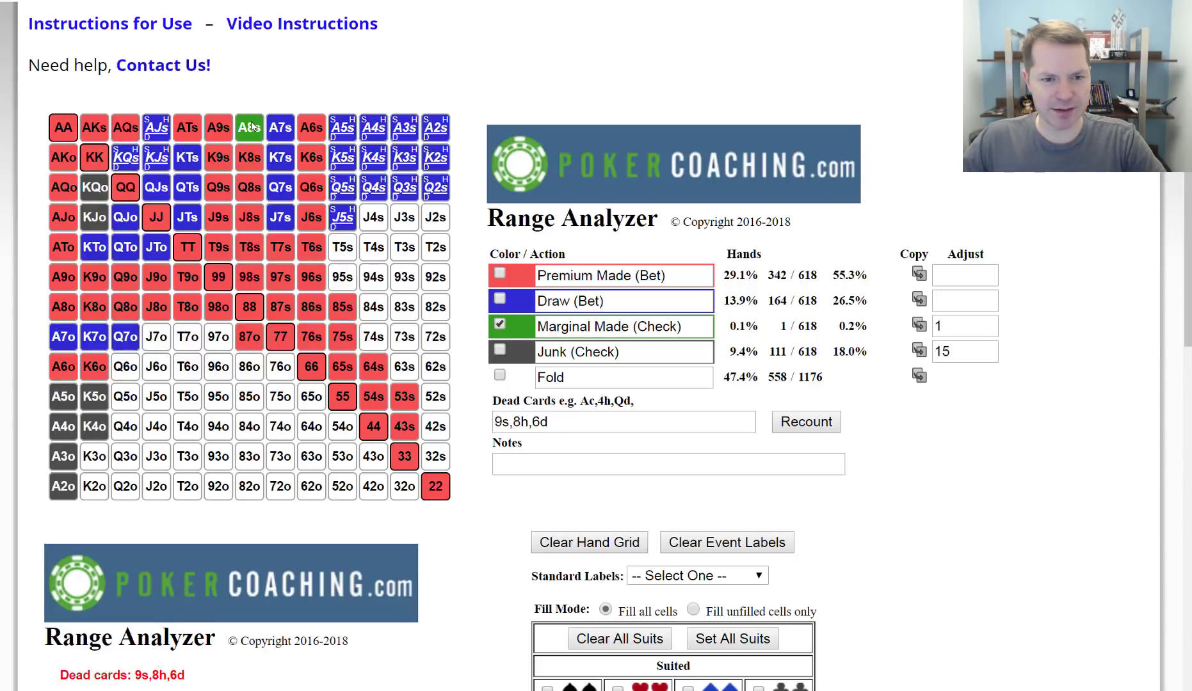
drag(252, 127, 247, 246)
drag(314, 141, 311, 248)
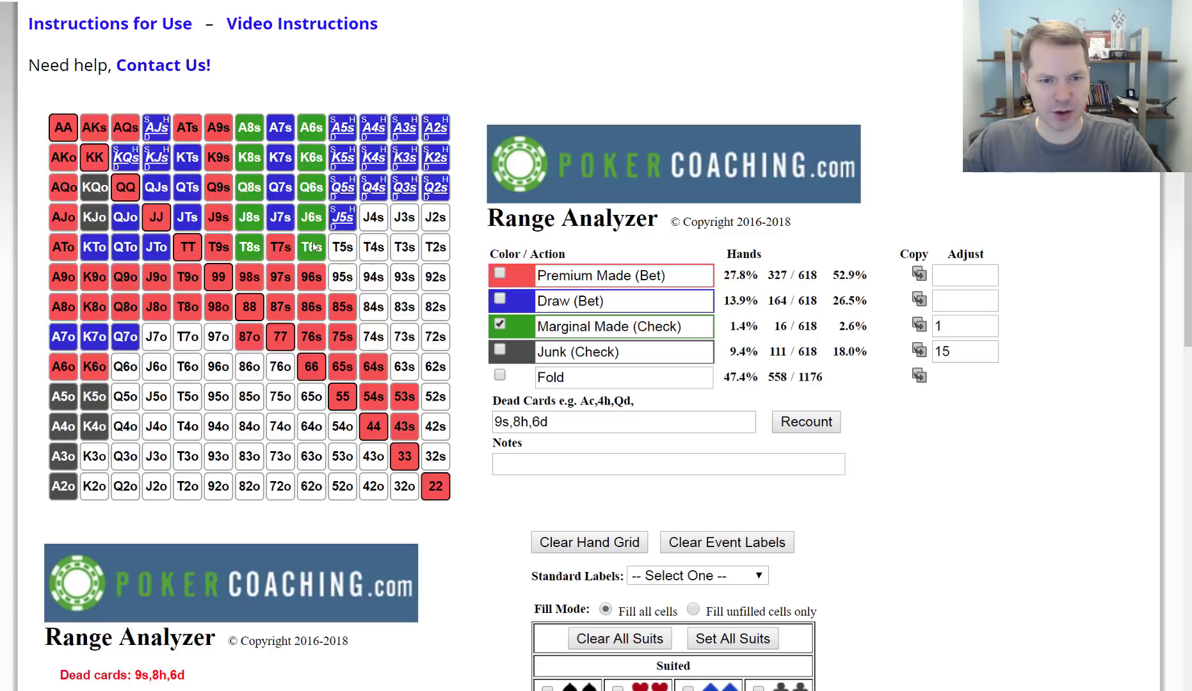
drag(95, 368, 63, 367)
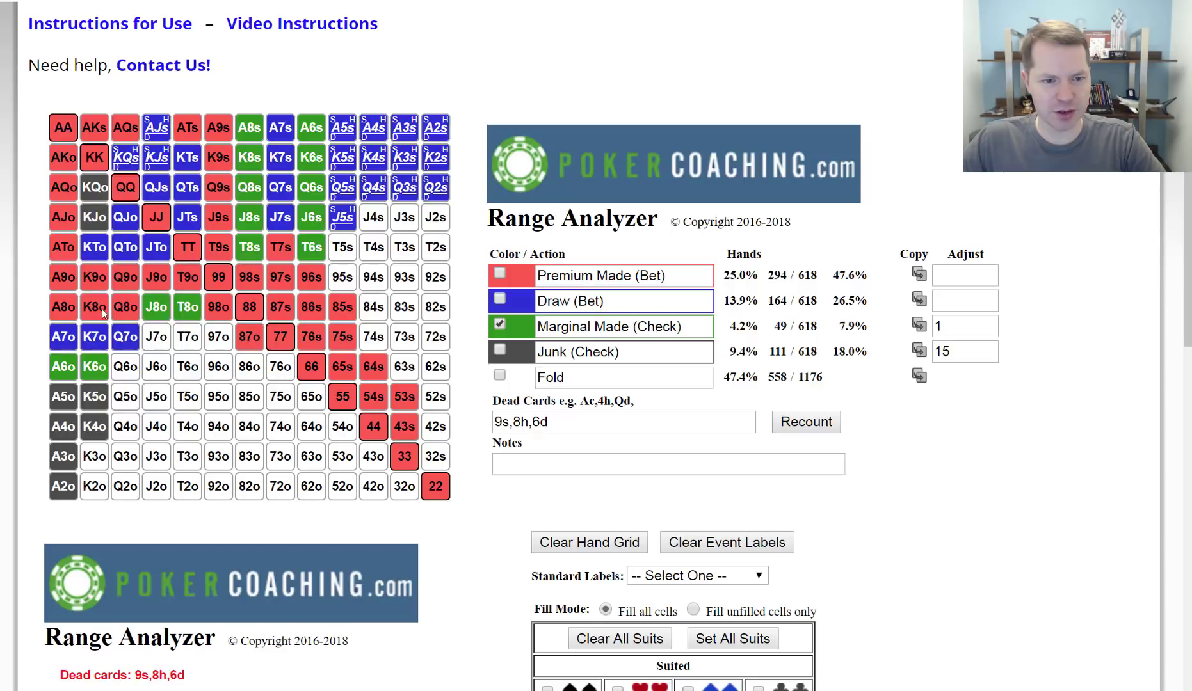
drag(102, 308, 64, 306)
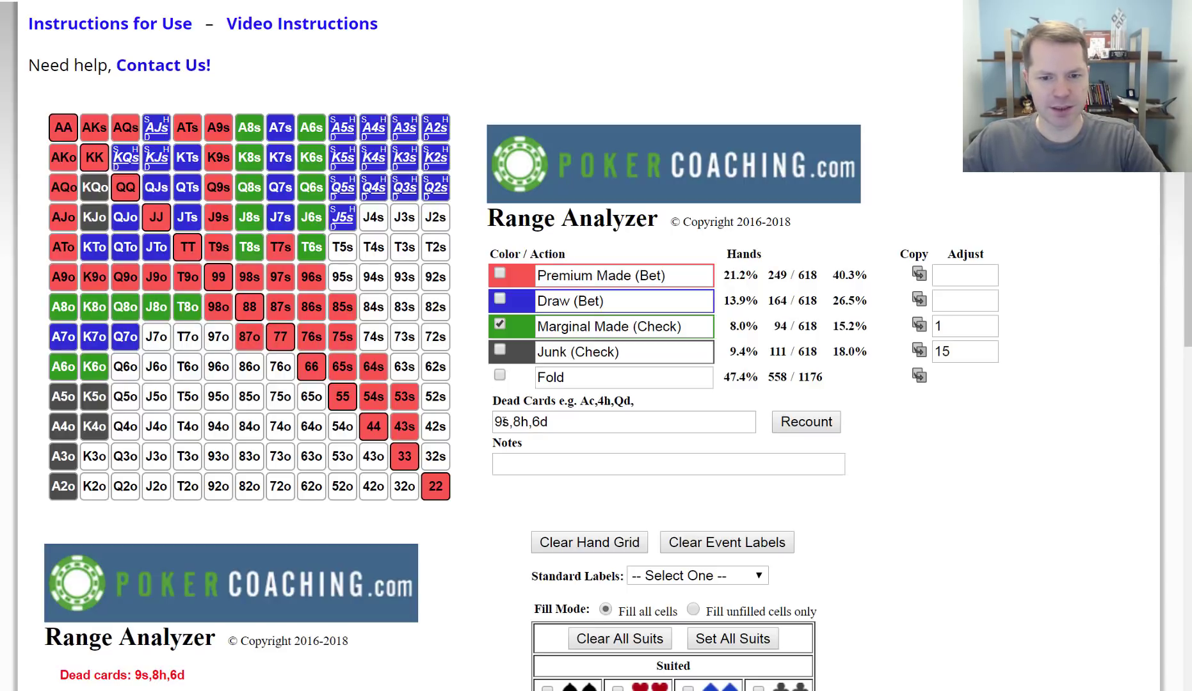
Add 87s, 87o, 85s, 76s, 65s and 64s to the Marginal Made (Check) hands.
click(286, 309)
click(258, 334)
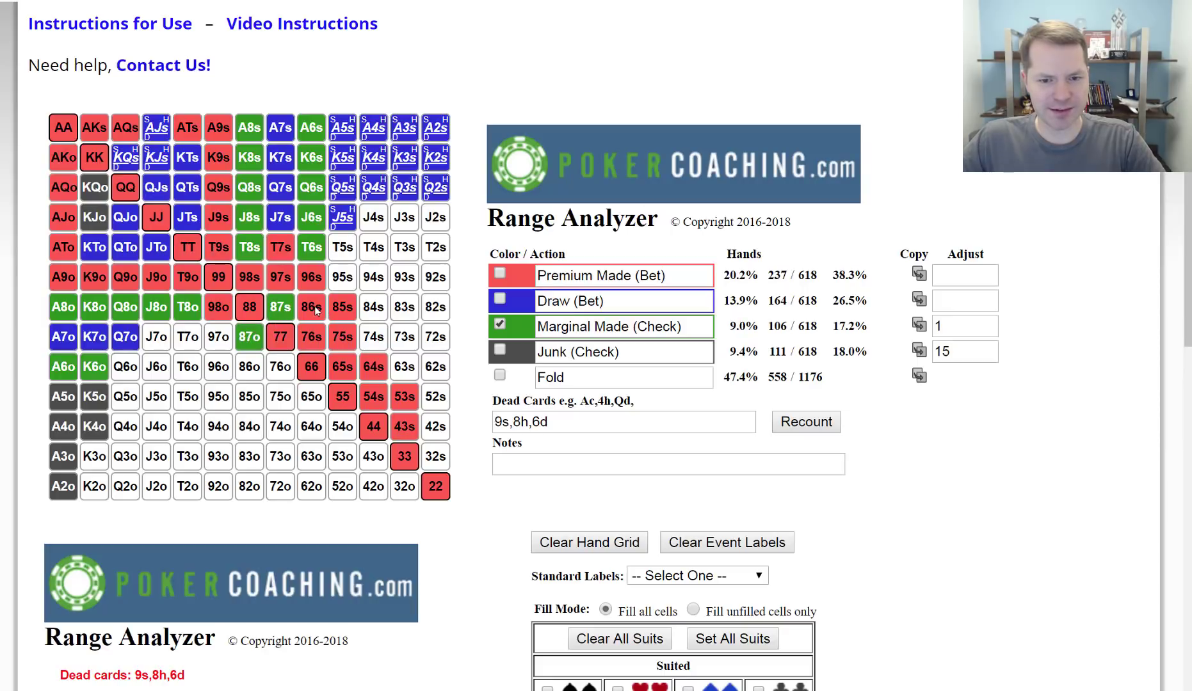
click(337, 307)
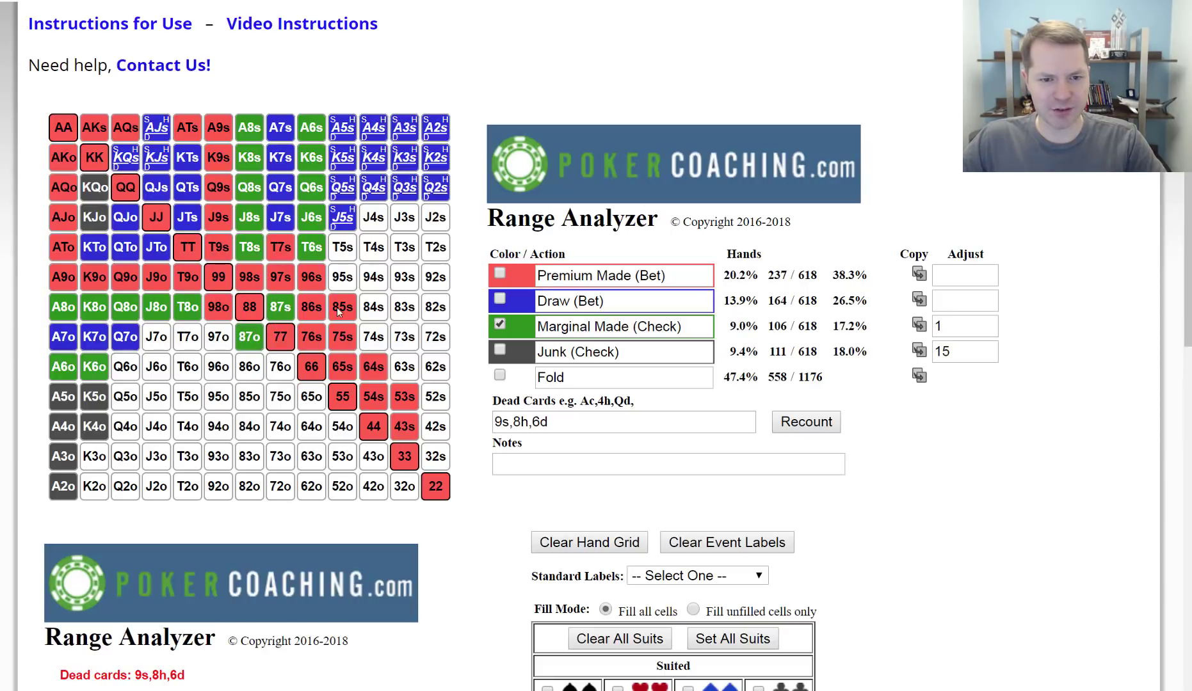
click(311, 337)
click(348, 362)
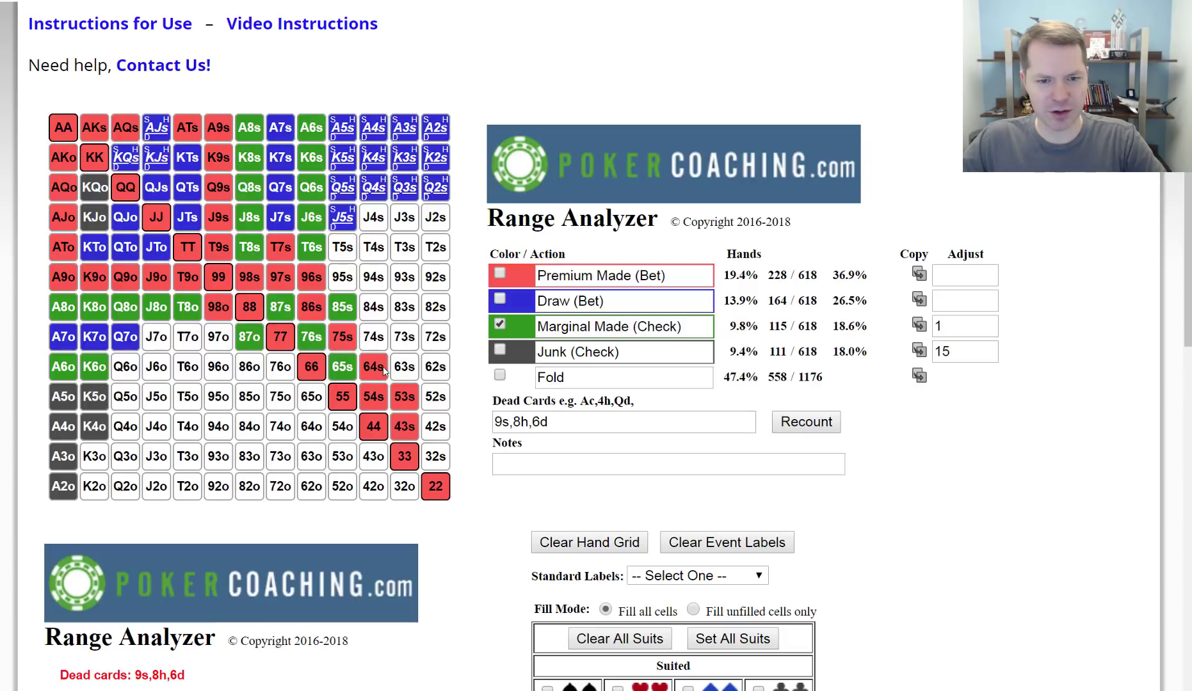
click(373, 366)
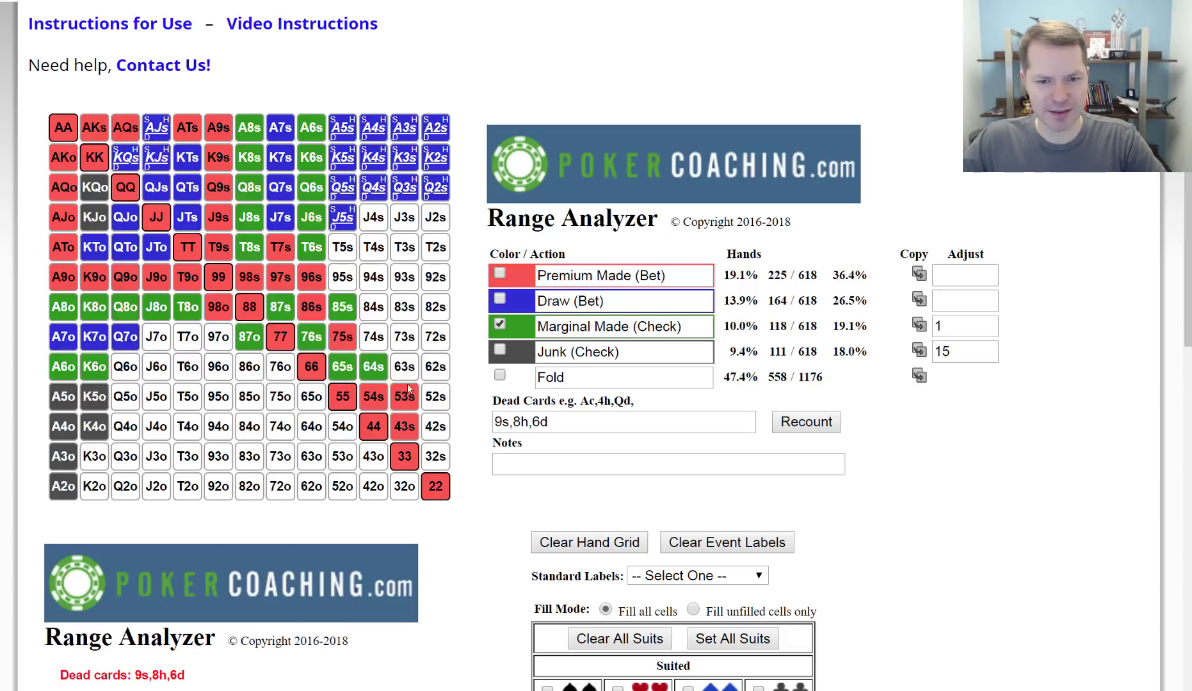
Assign only the spade, heart and diamond combos of 54s and 53s to Draw (Bet).
click(500, 299)
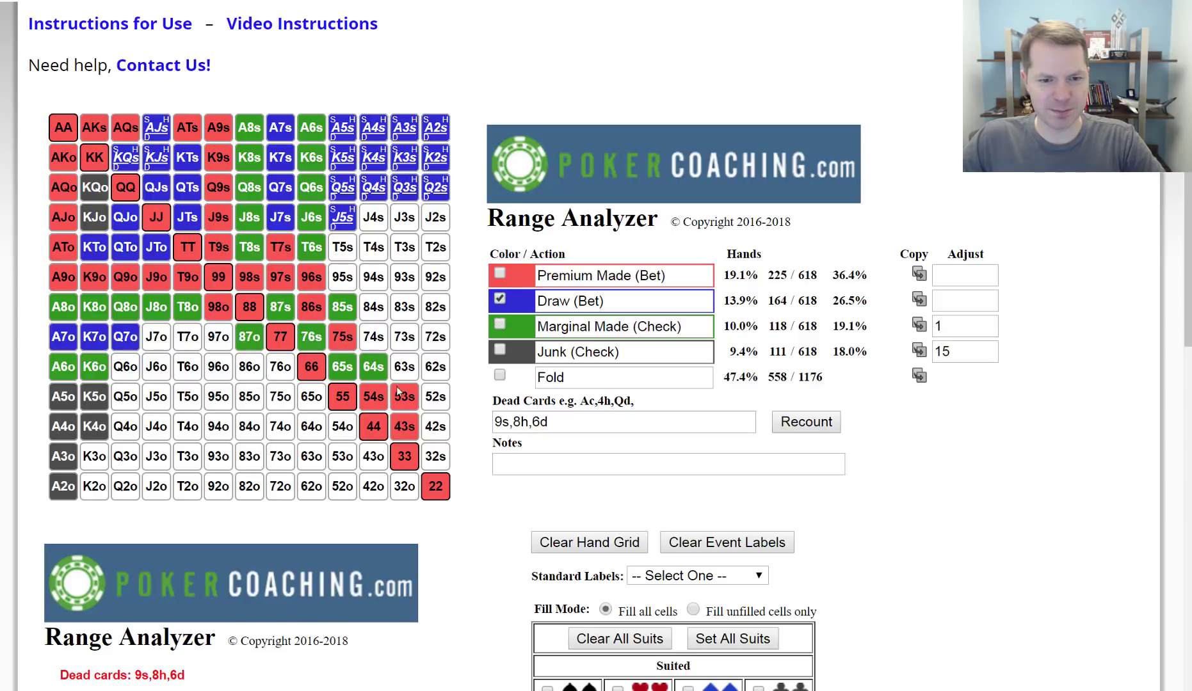
click(374, 396)
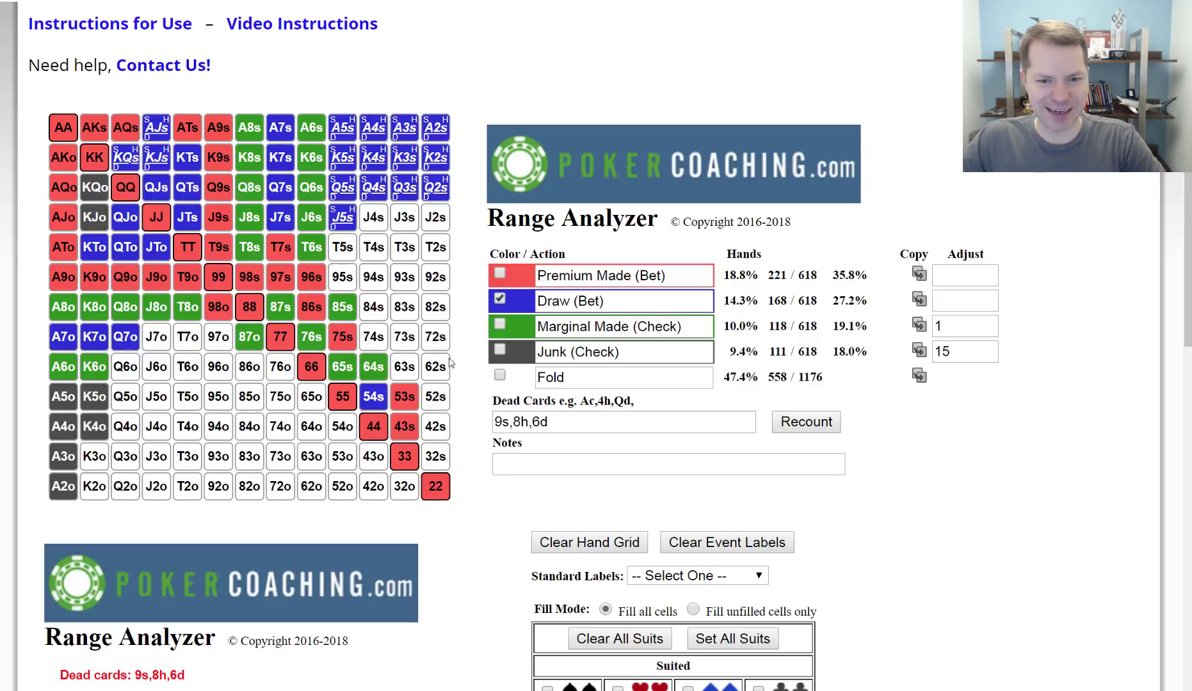
click(501, 349)
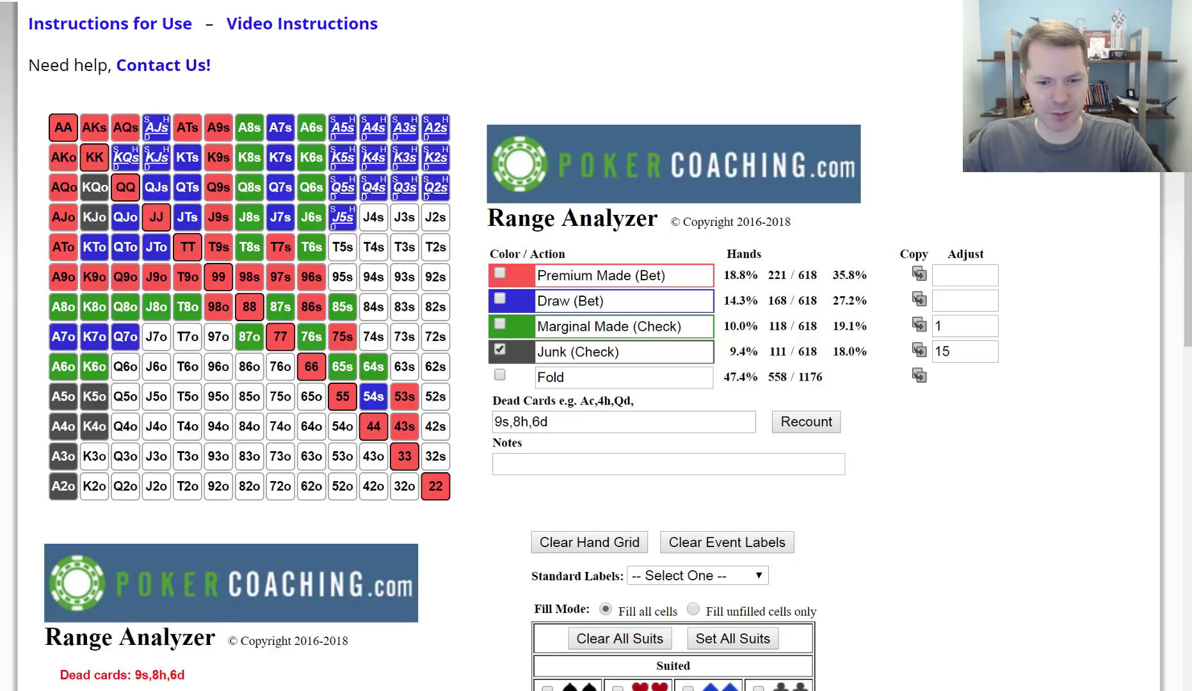
click(617, 689)
click(377, 396)
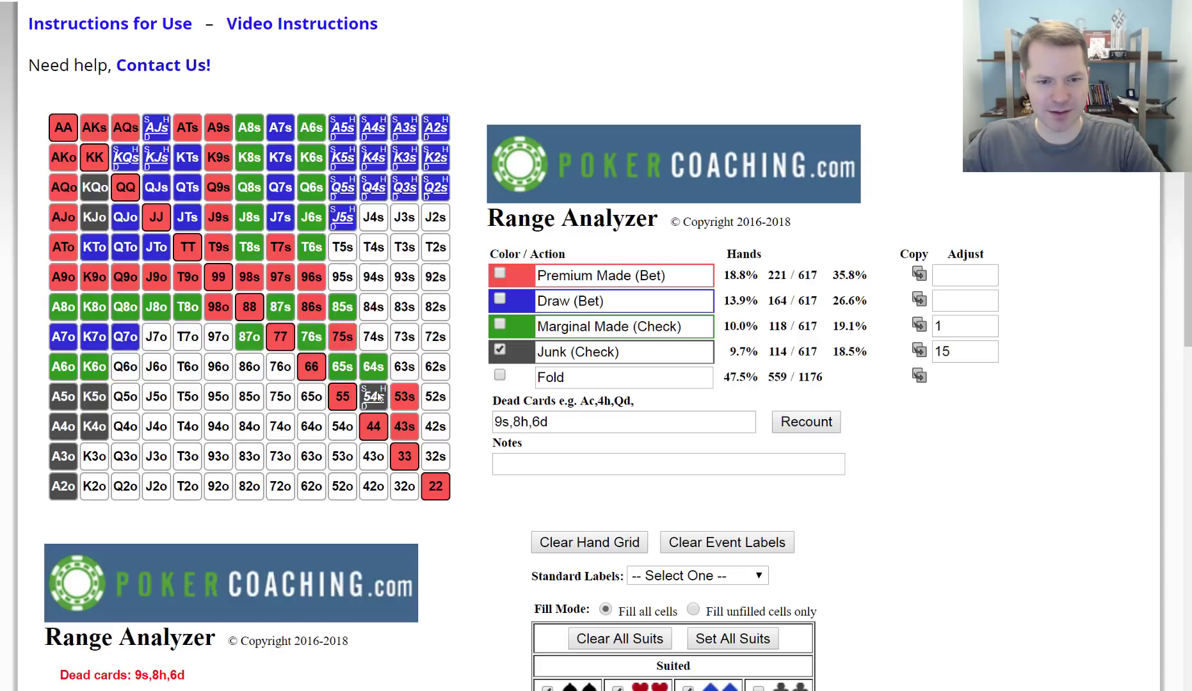
click(981, 351)
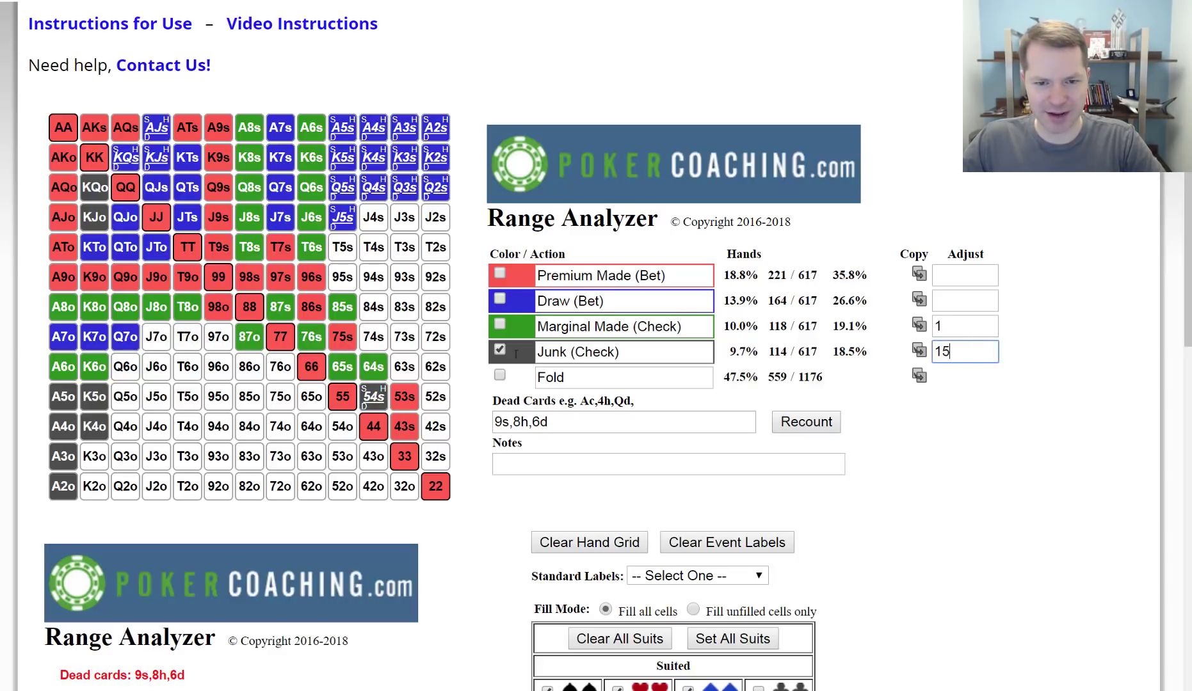
click(499, 299)
click(383, 395)
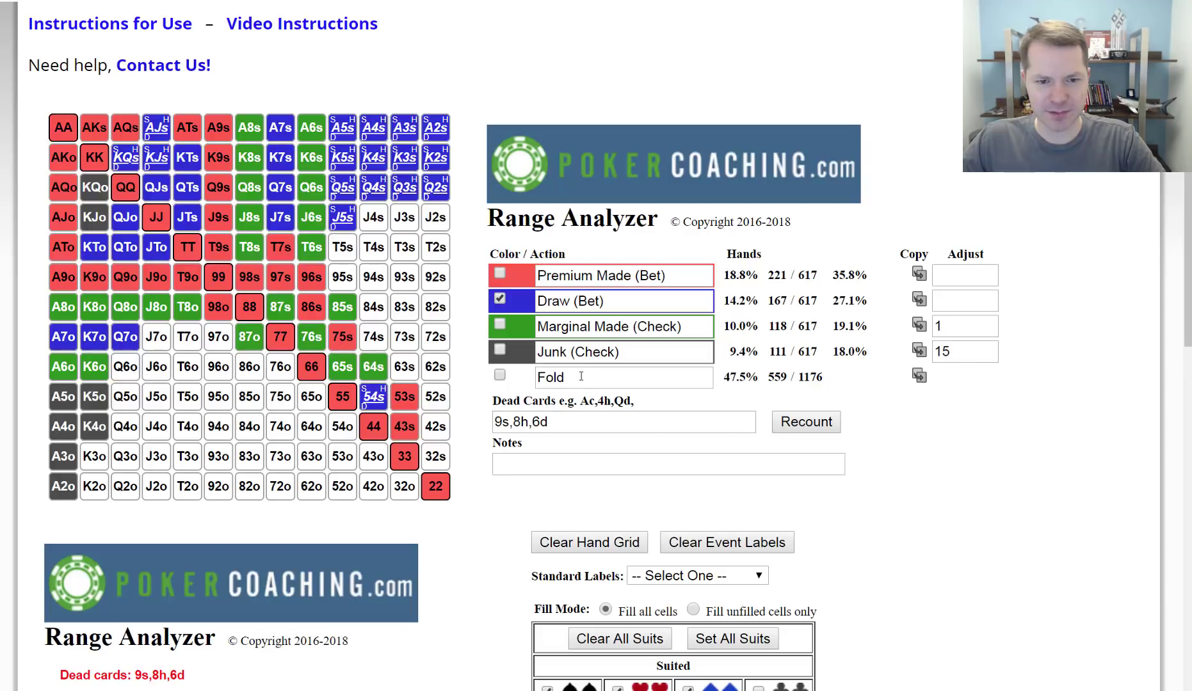
click(405, 398)
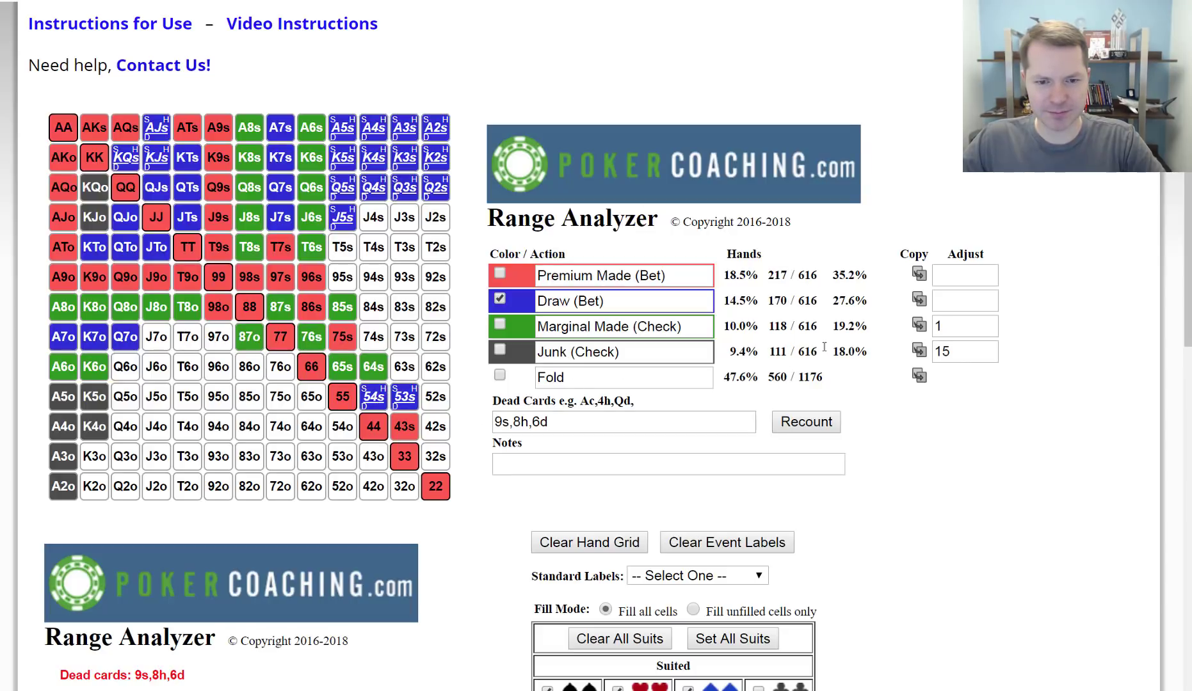
Set the Junk (Check) adjustment to 17 and assign 43s to Junk (Check).
double_click(963, 351)
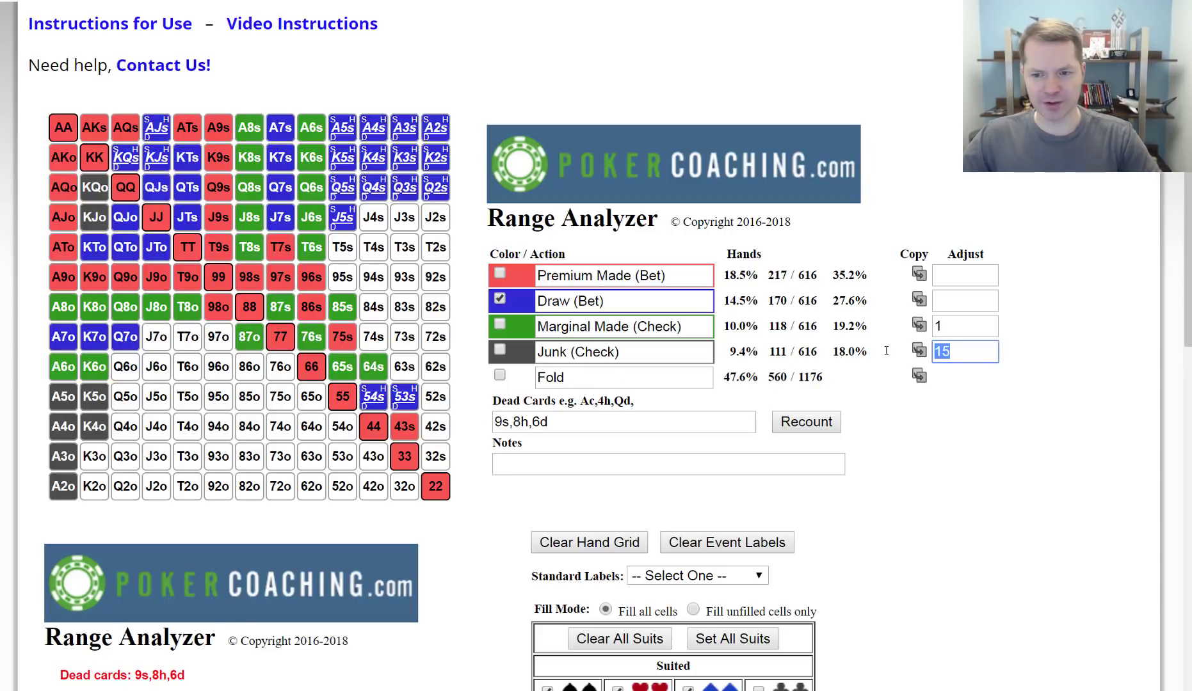
text(2)
key(ctrl+a)
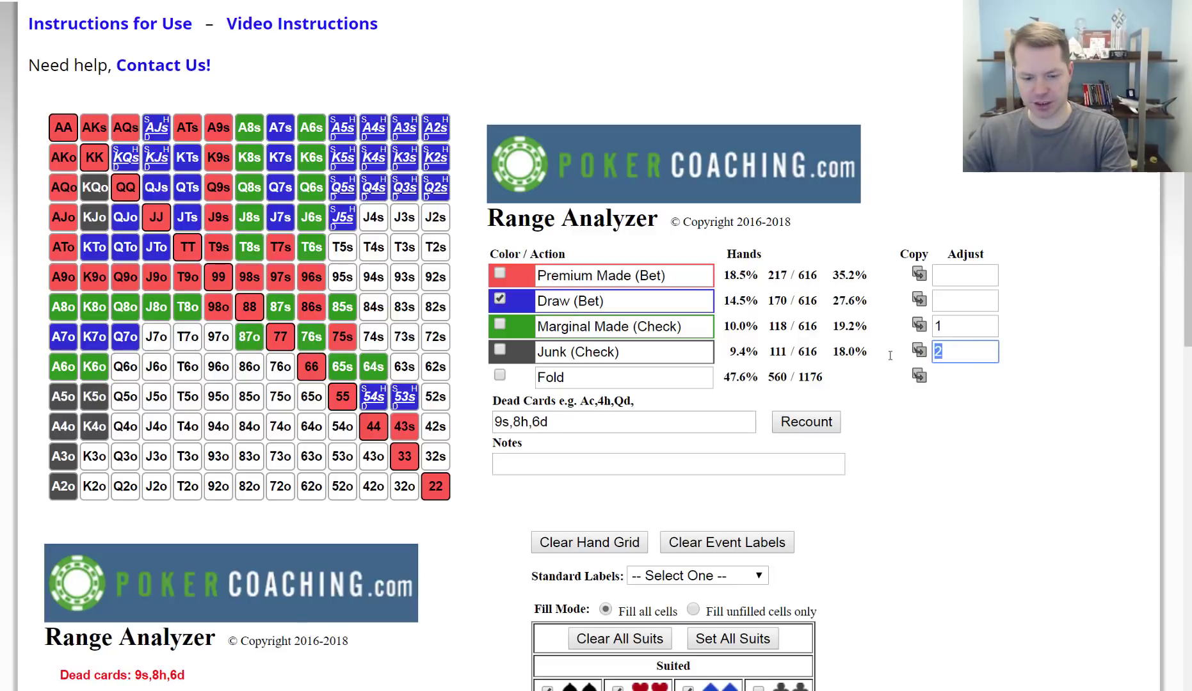
text(17)
click(922, 480)
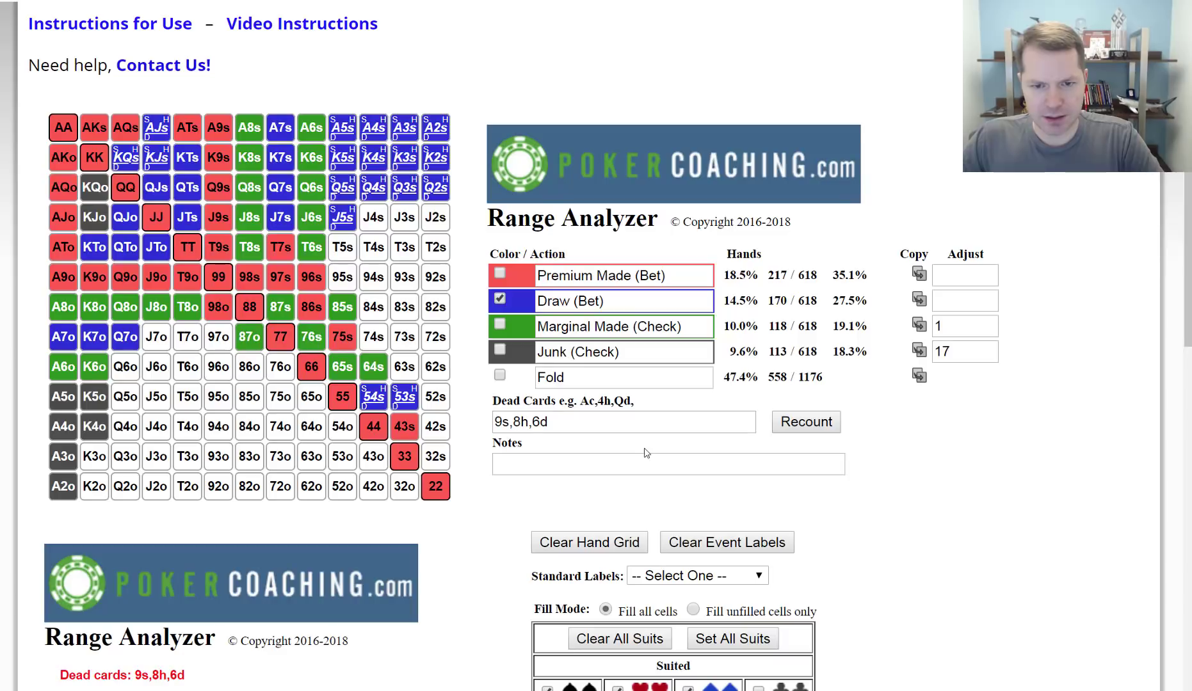
click(499, 349)
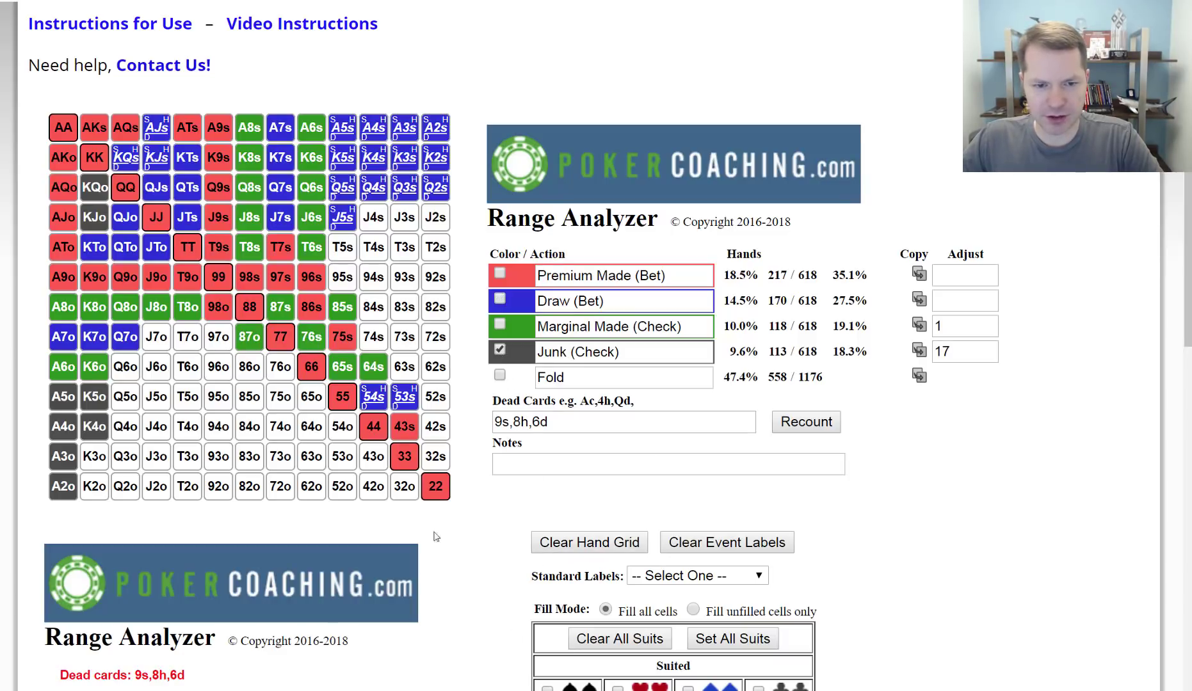
click(410, 427)
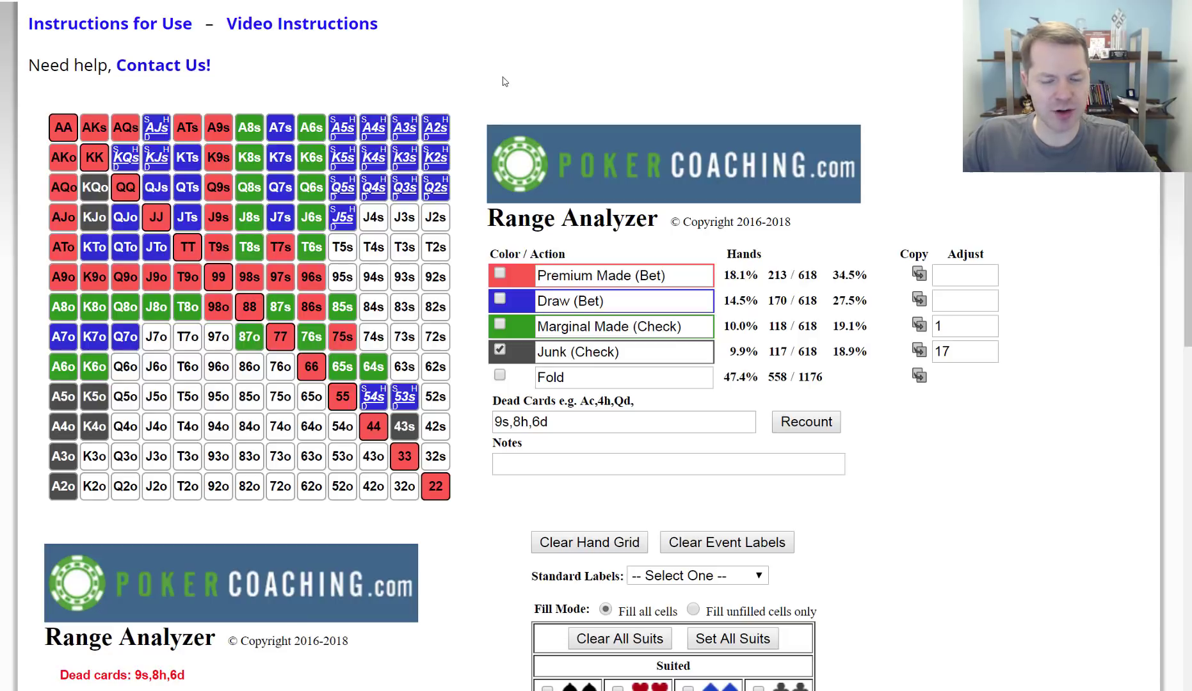
Reassign the pocket pairs 55, 44, 33 and 22 to Junk (Check).
click(346, 402)
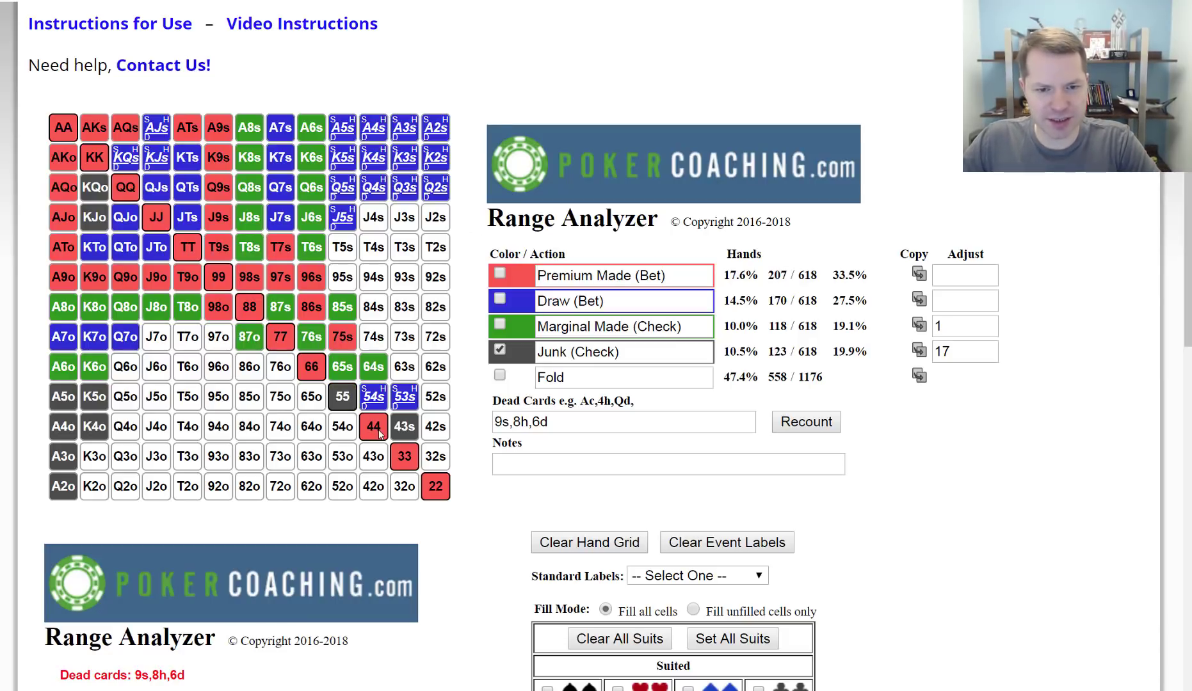
click(379, 429)
click(405, 456)
click(435, 487)
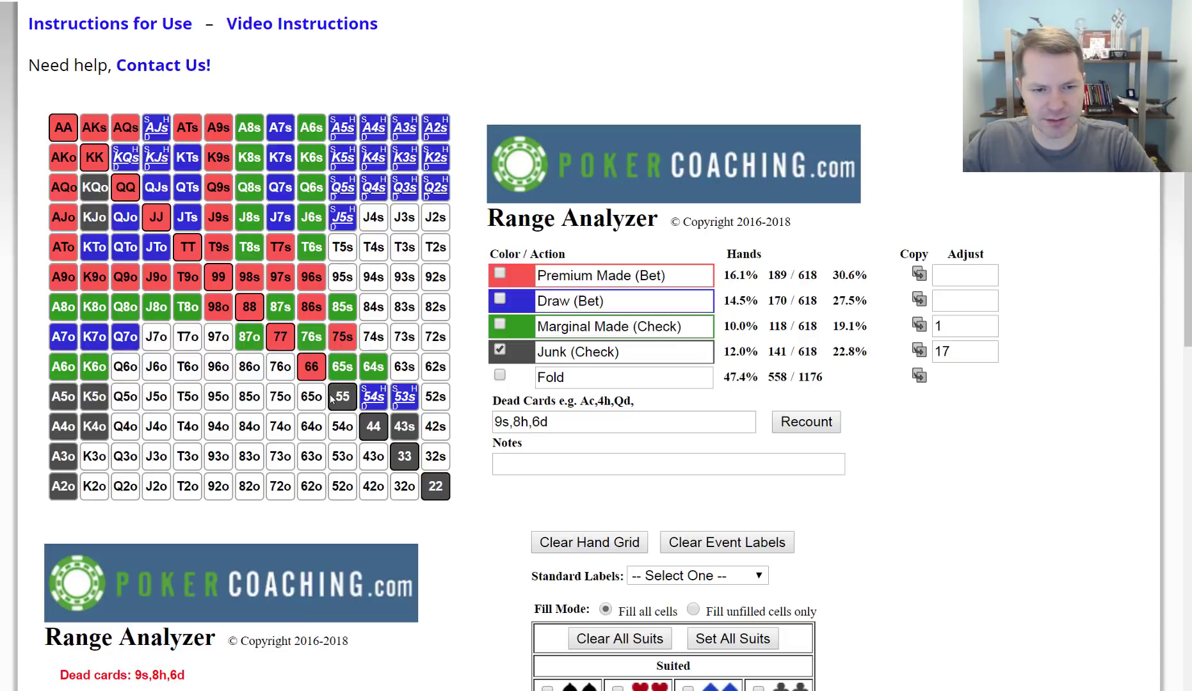
Reassign the pocket pairs 55 and 77 to Marginal Made (Check).
click(500, 324)
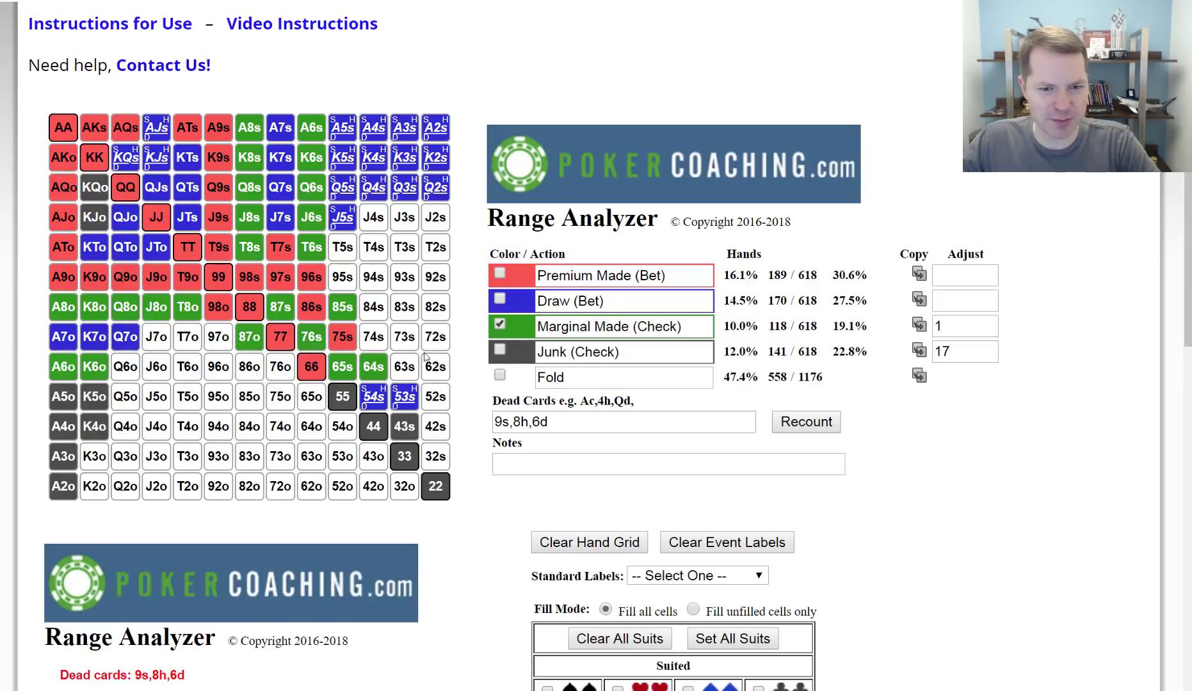
click(348, 391)
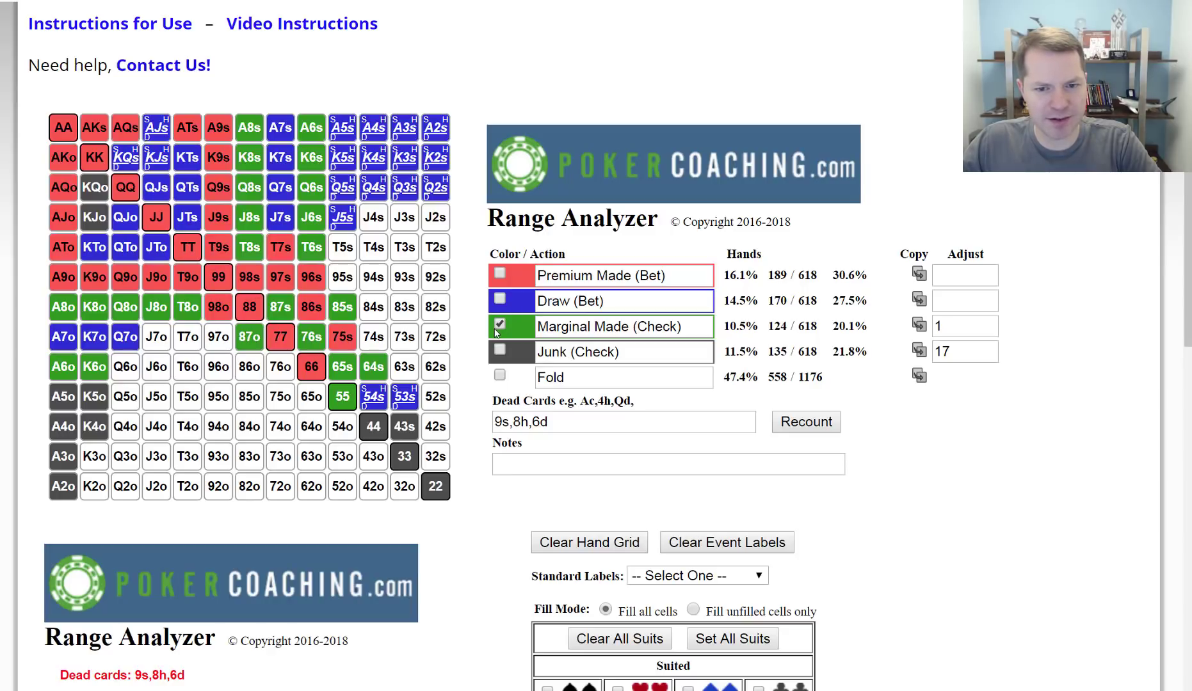
click(281, 337)
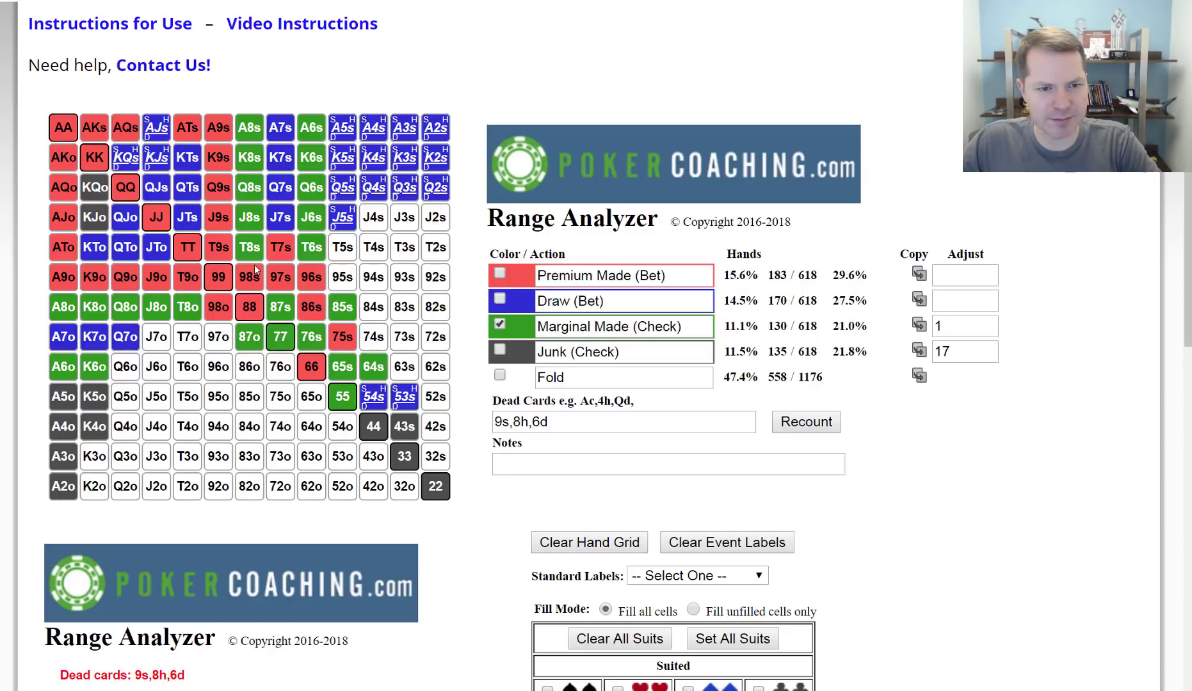
Reassign T9s, J9s, Q9s, T9o, J9o and Q9o to Marginal Made (Check).
click(223, 250)
click(183, 278)
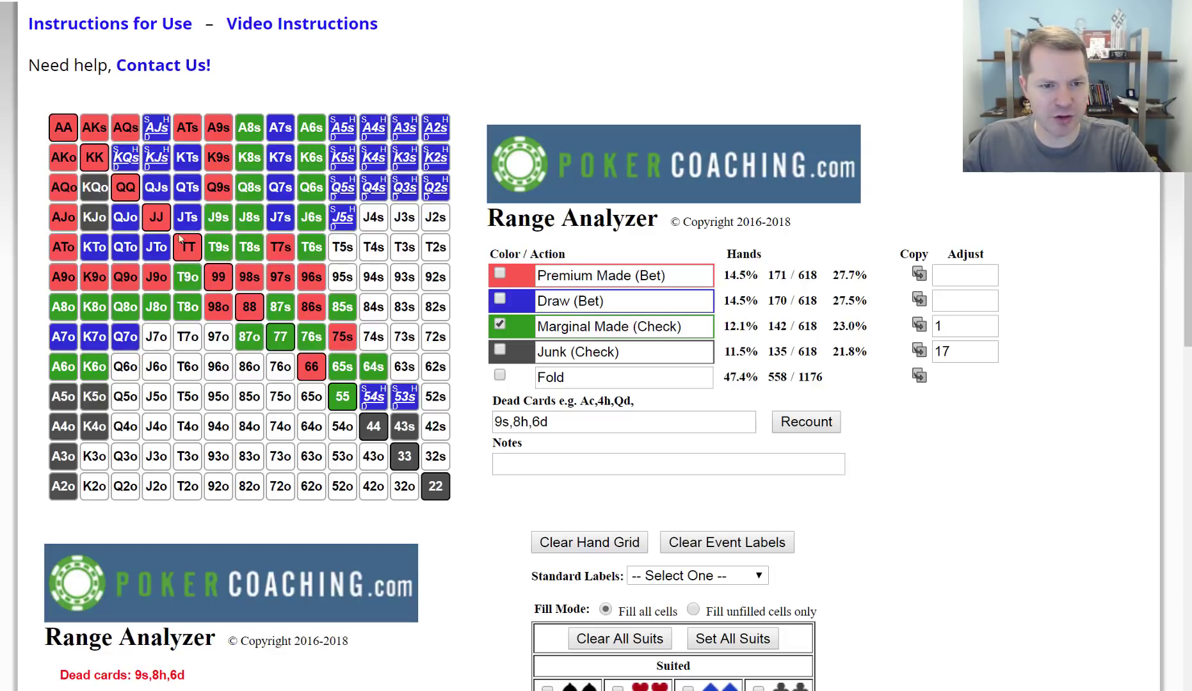
click(152, 278)
click(215, 192)
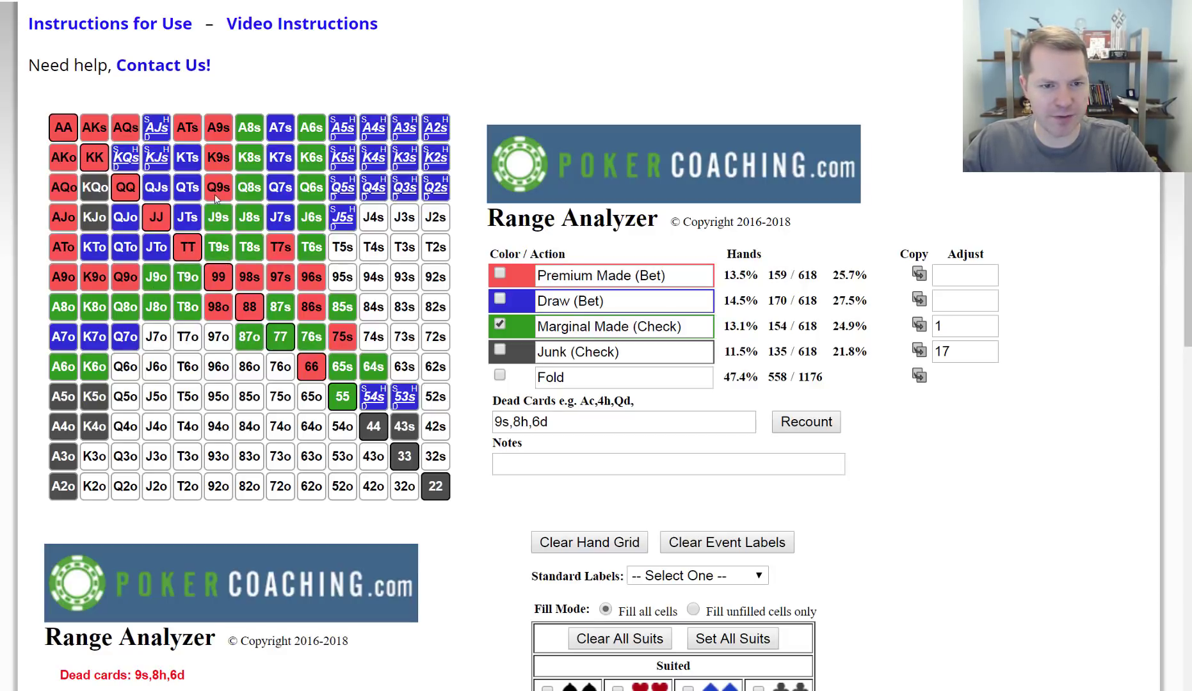
click(123, 279)
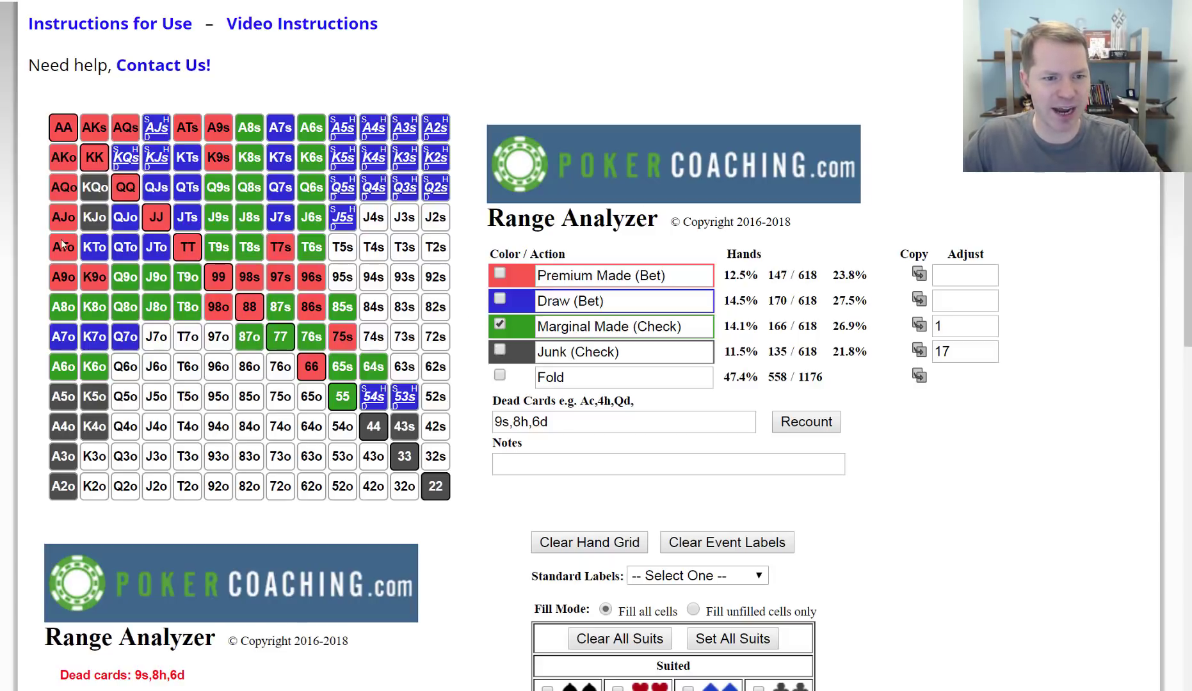
Move AJo, AQo, AKo, ATo, AKs, AQs, ATs and 97s to Marginal Made (Check).
click(62, 215)
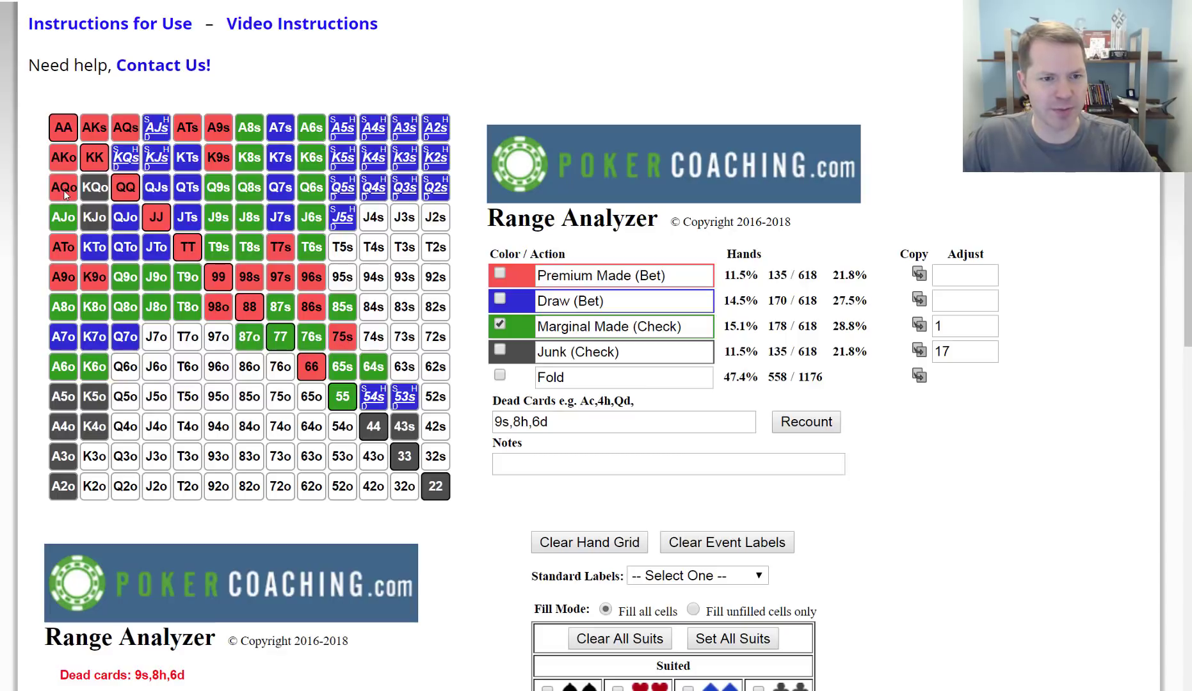
mouse_move(63, 190)
mouse_down()
mouse_move(64, 158)
mouse_move(126, 131)
mouse_up()
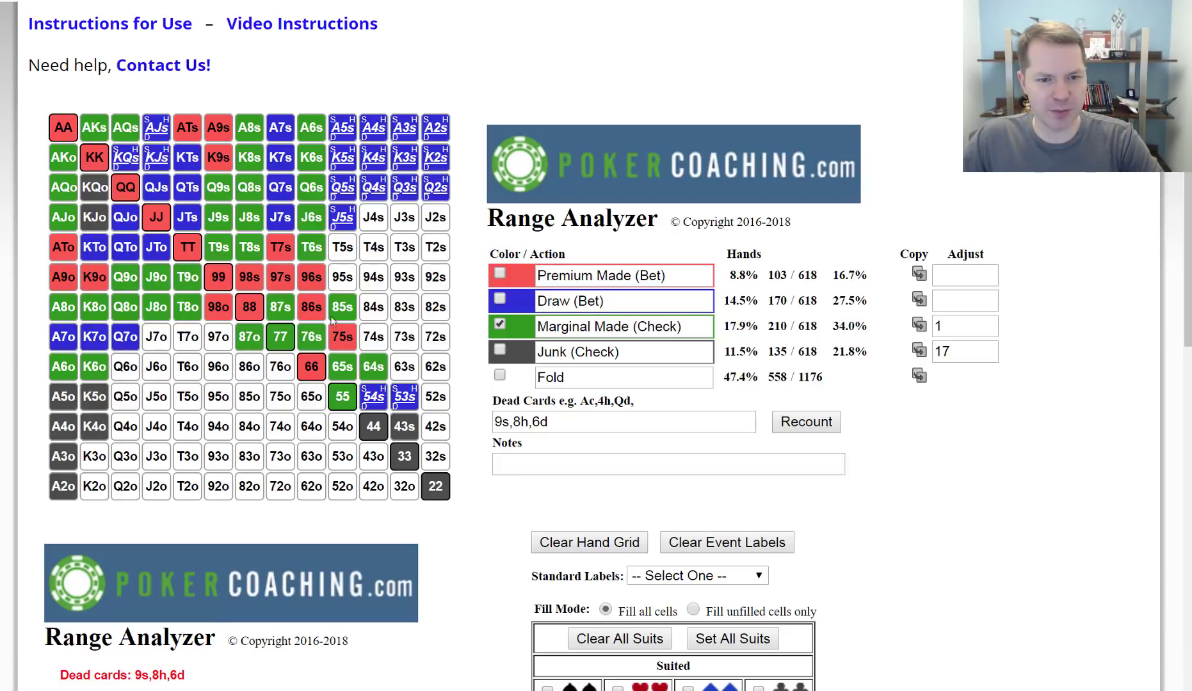
click(275, 277)
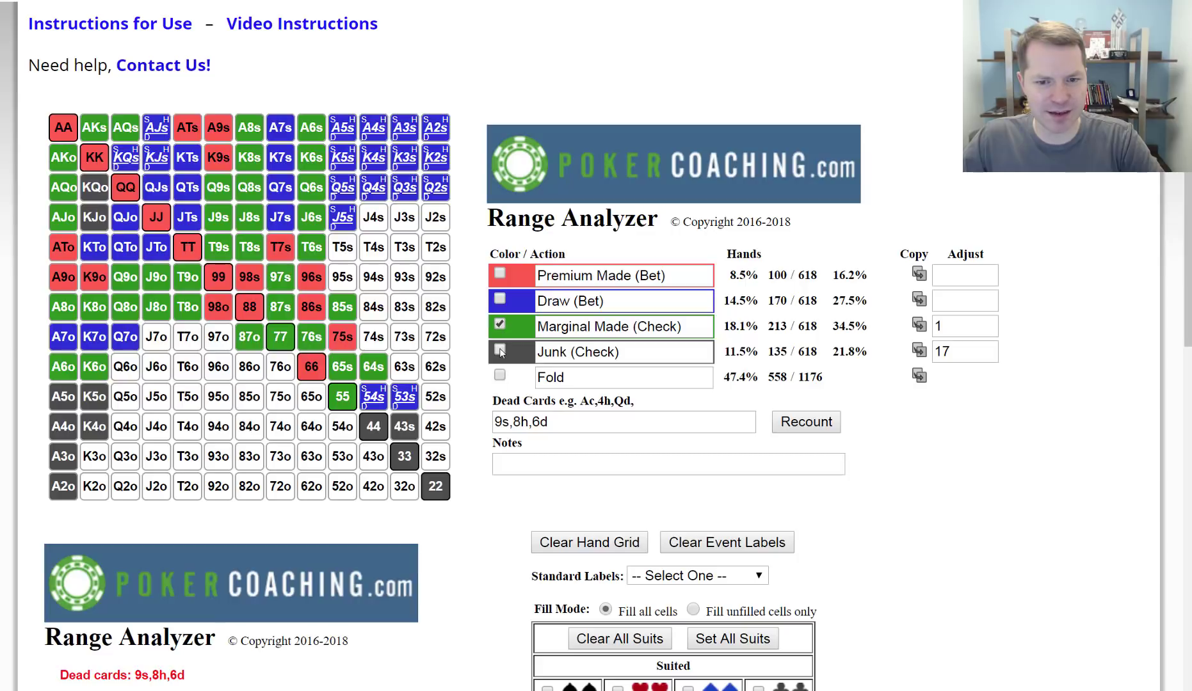
click(195, 122)
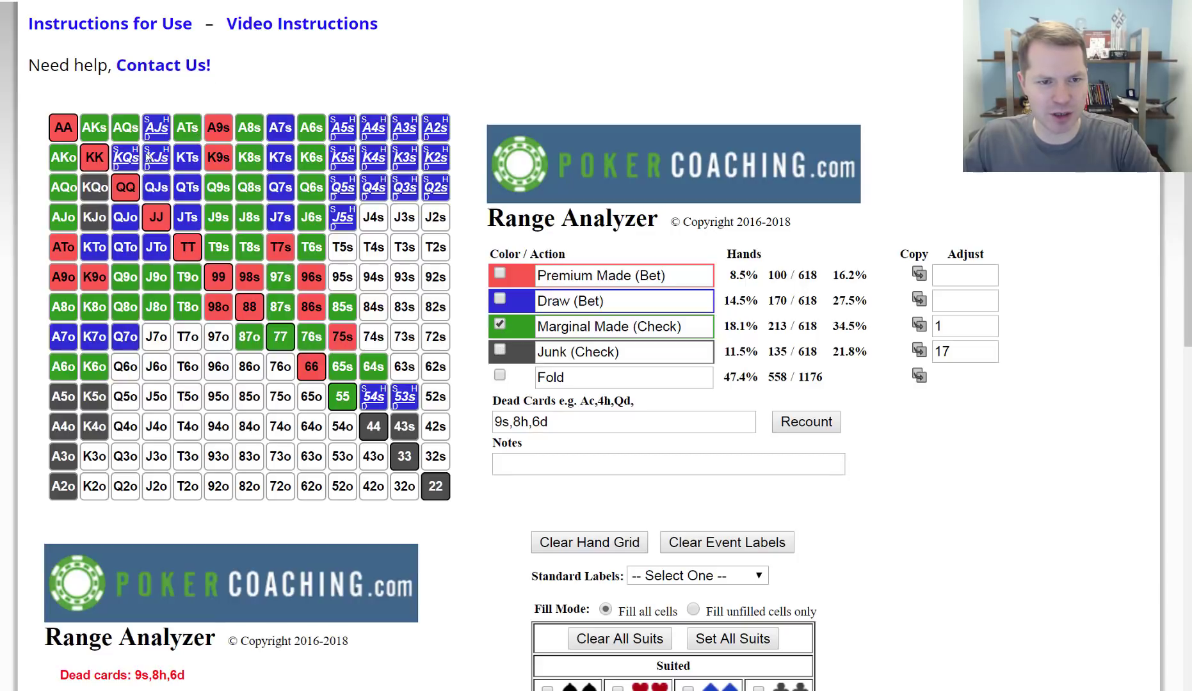
click(64, 247)
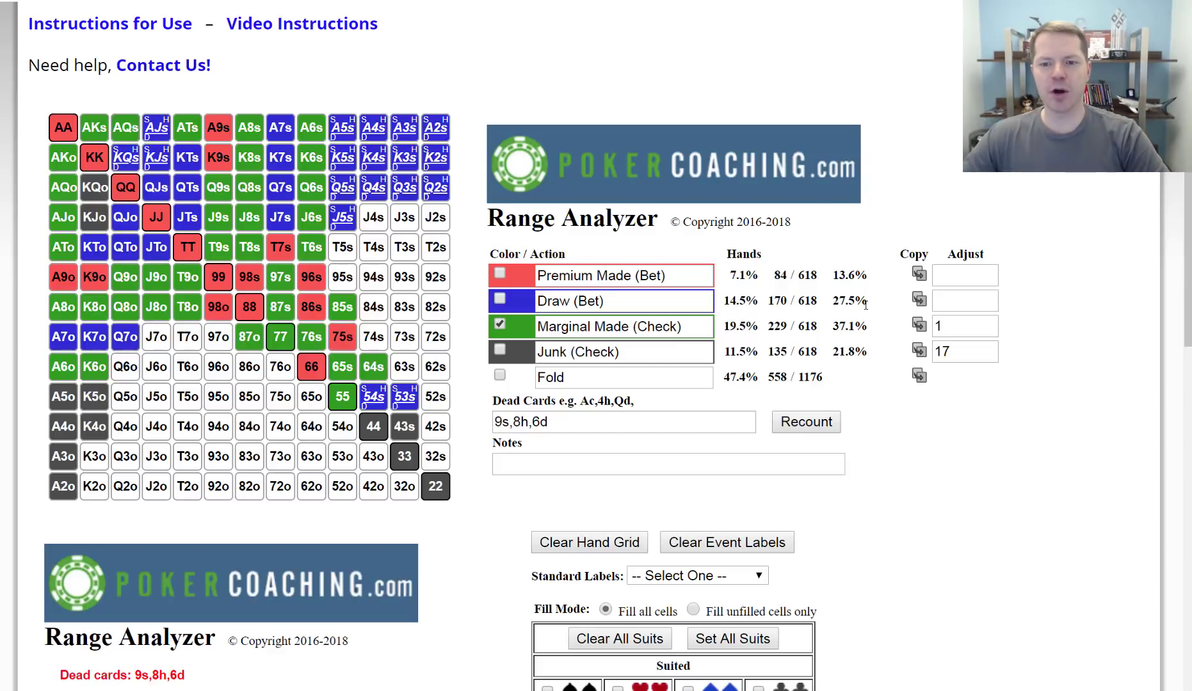
Examine the dead cards and compare the range percentages of the Premium Made, Draw, Marginal Made and Junk actions.
mouse_move(872, 303)
mouse_down()
mouse_move(833, 301)
mouse_move(874, 275)
mouse_move(832, 275)
mouse_move(867, 300)
mouse_move(832, 300)
mouse_move(839, 275)
mouse_up()
click(933, 177)
drag(867, 327, 838, 350)
click(862, 357)
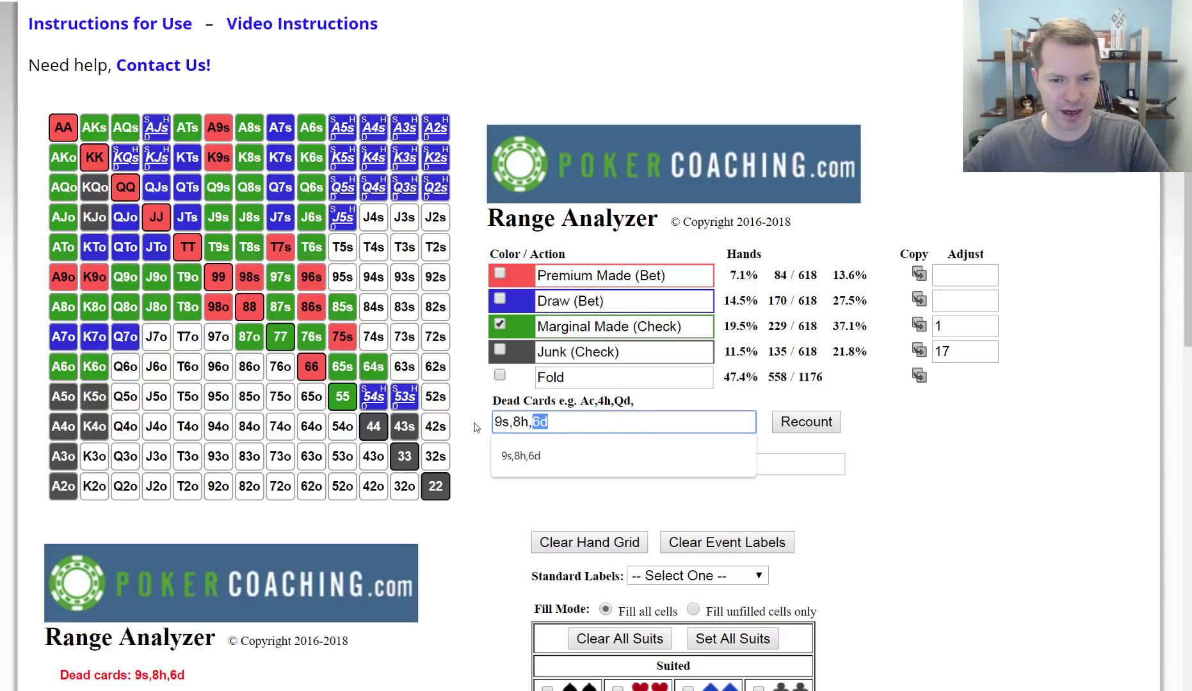
triple_click(567, 426)
click(582, 417)
click(945, 432)
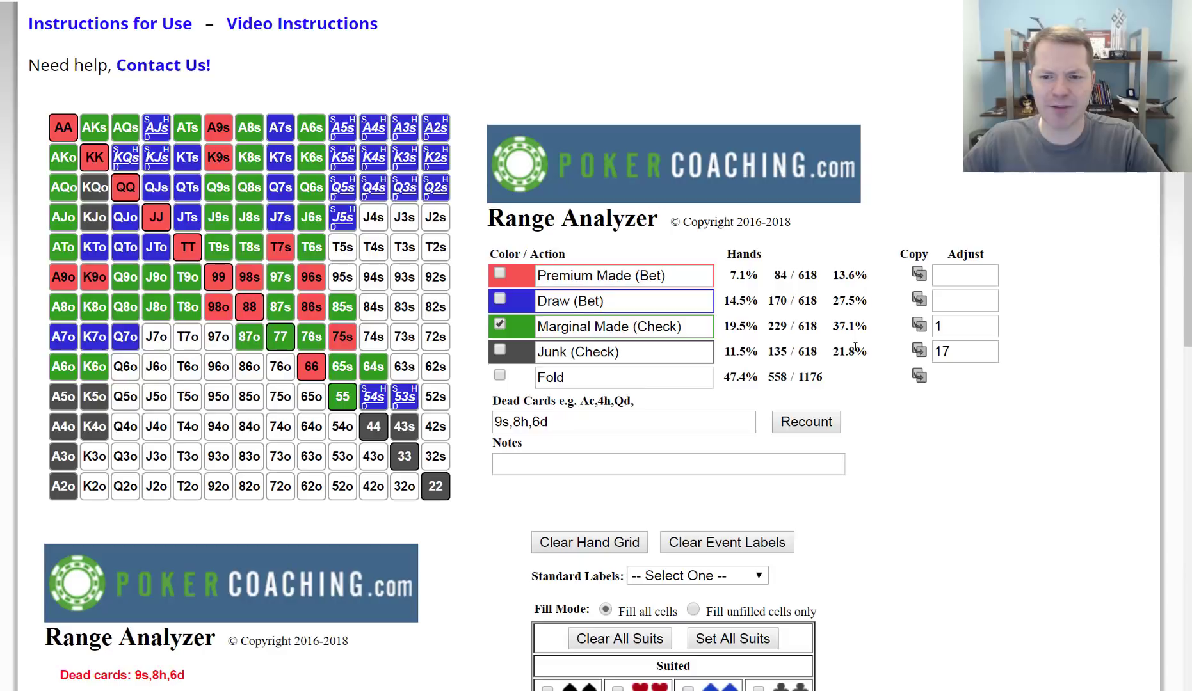
drag(866, 351, 835, 351)
click(836, 351)
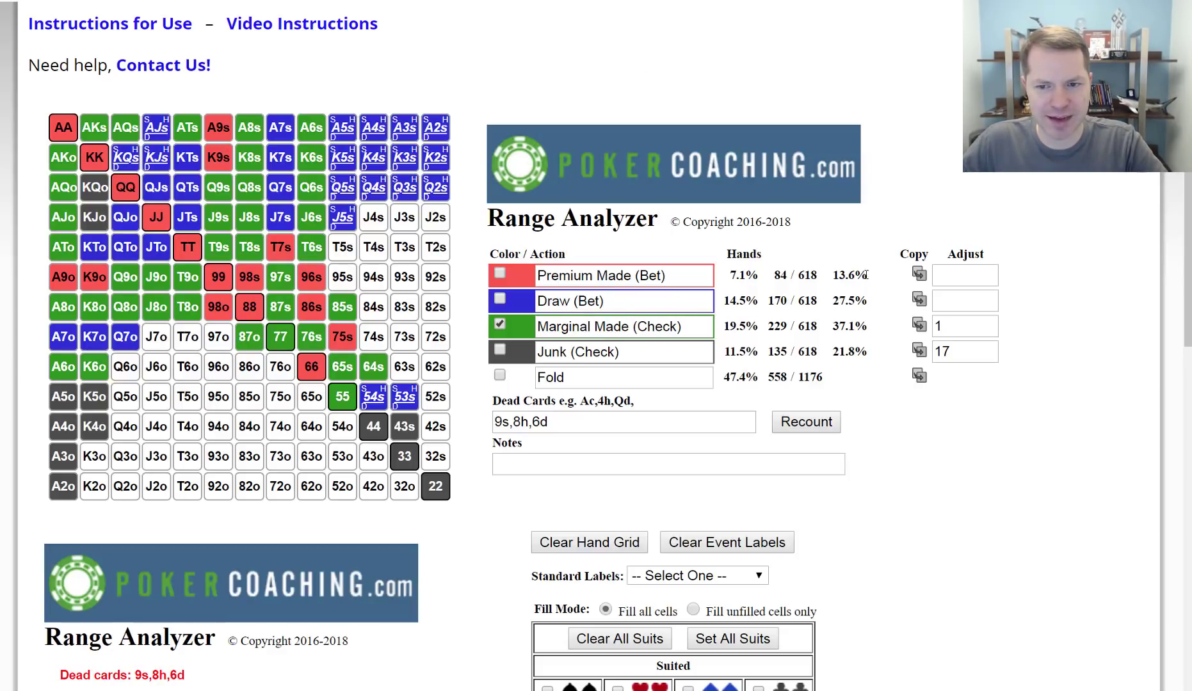
drag(865, 275, 840, 275)
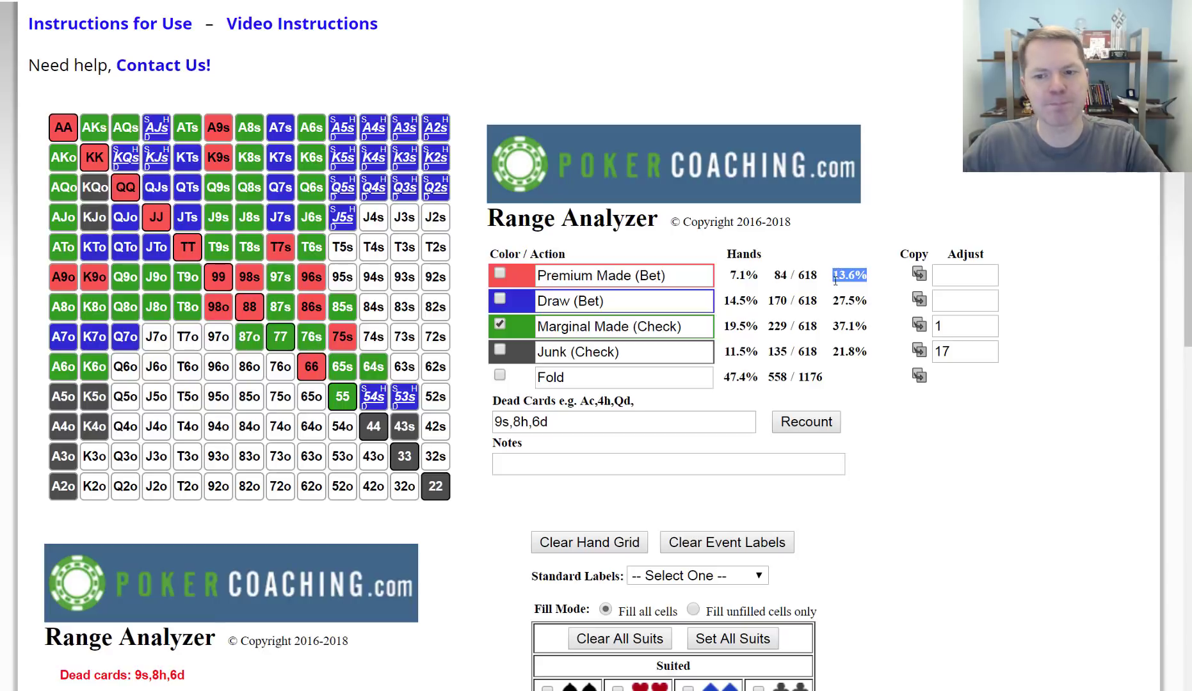
click(835, 275)
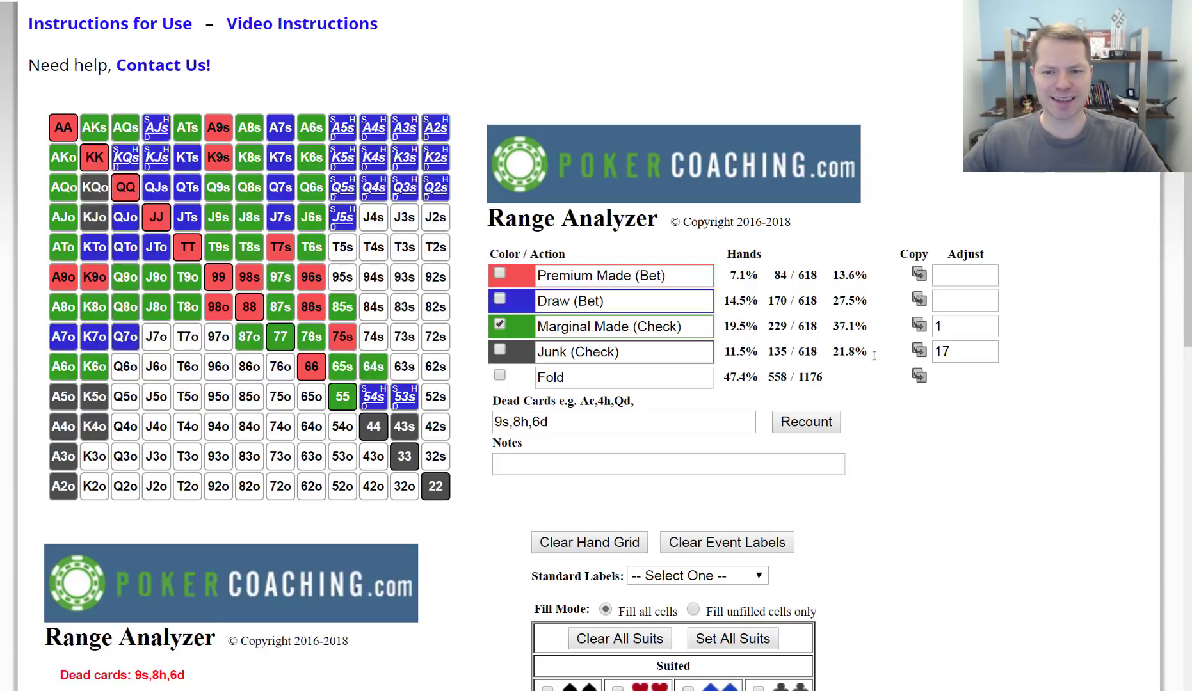
drag(851, 325, 842, 351)
click(842, 351)
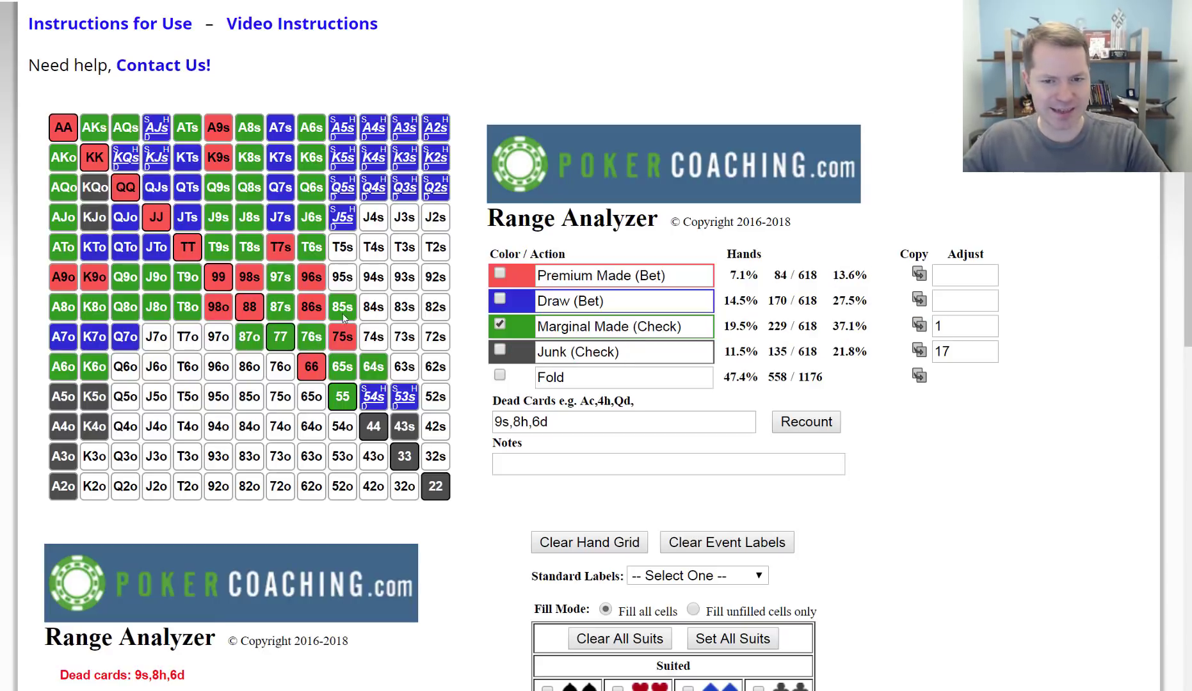
Assign K5o and all suits of K5s, Q5s, J5s, 54s and 53s to Draw (Bet).
click(500, 300)
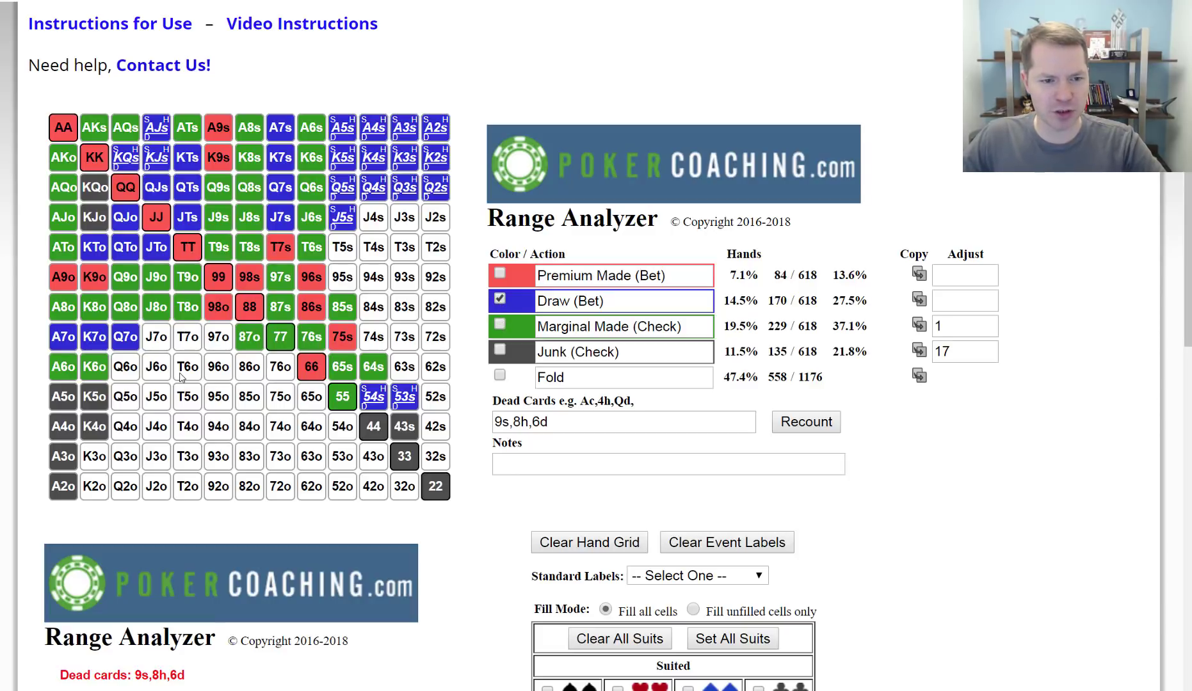
click(93, 399)
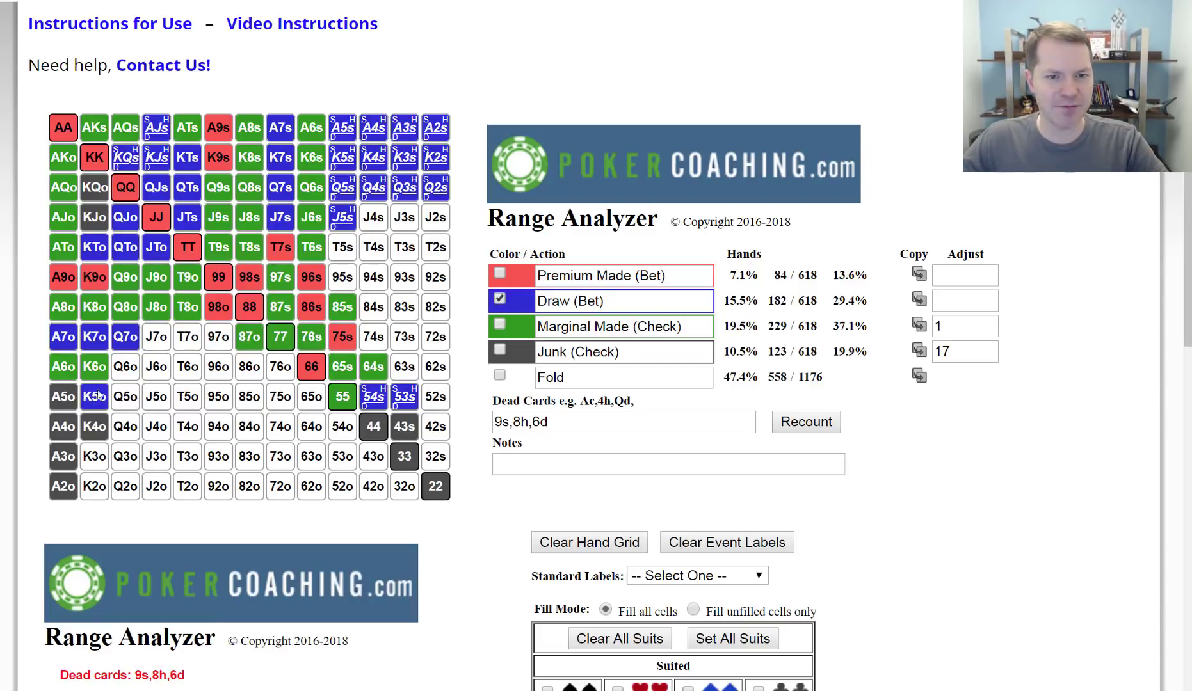
click(350, 156)
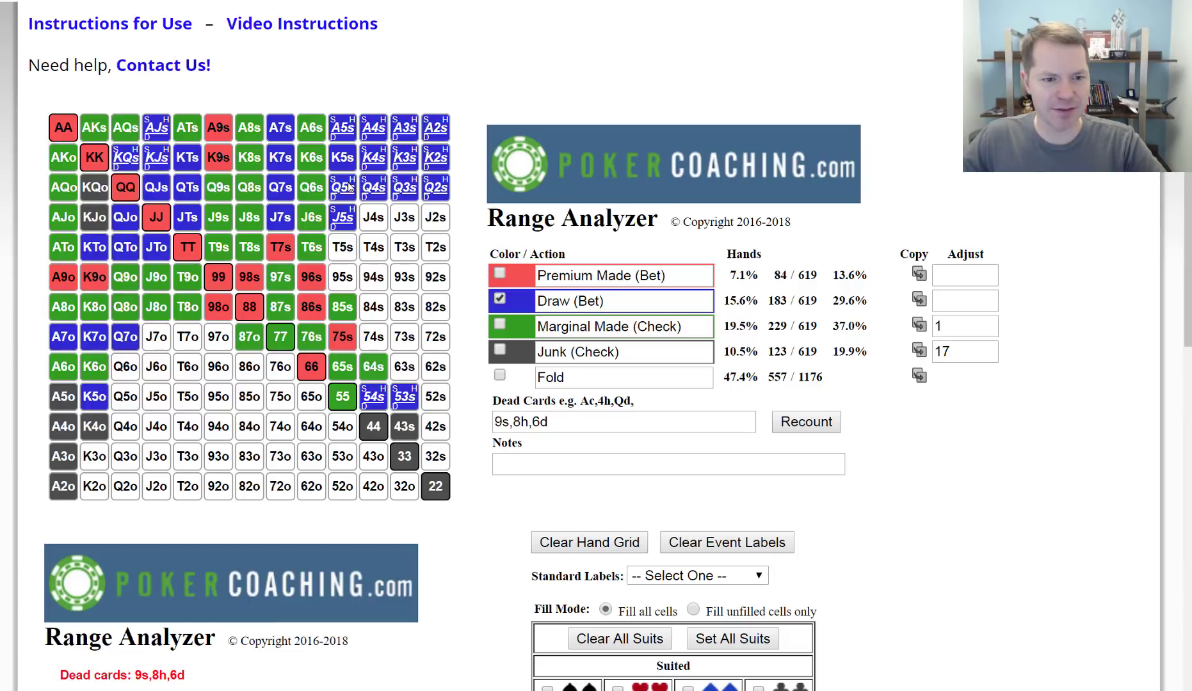
click(349, 186)
click(346, 217)
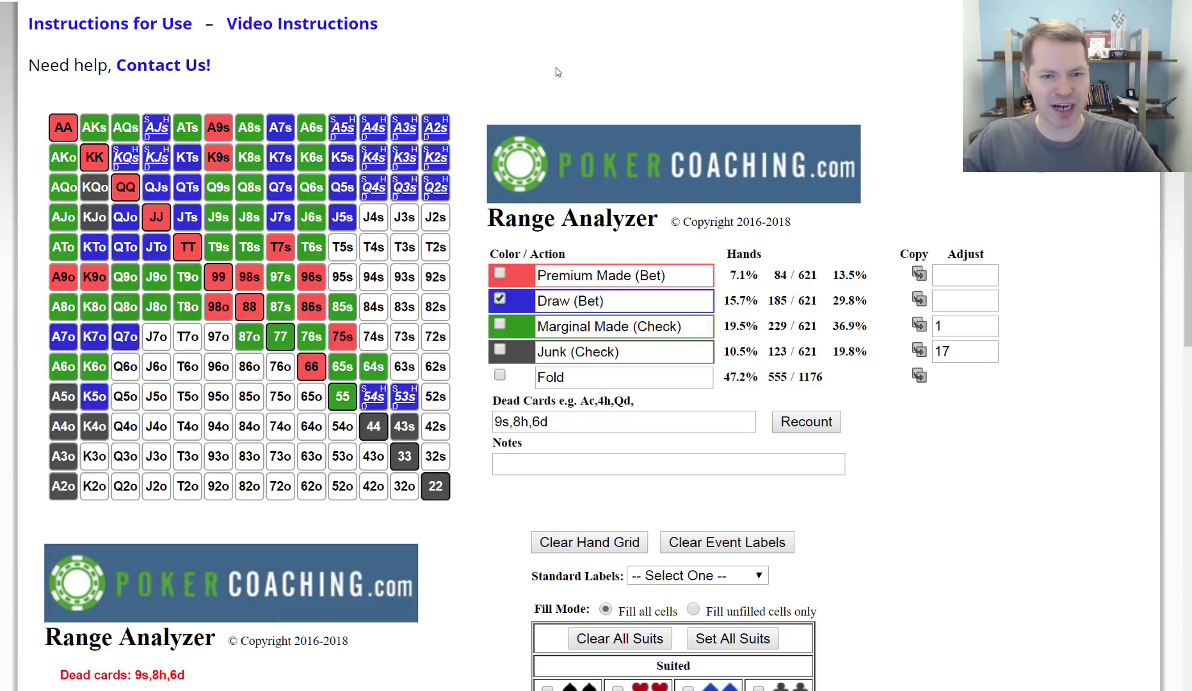
click(366, 400)
click(402, 398)
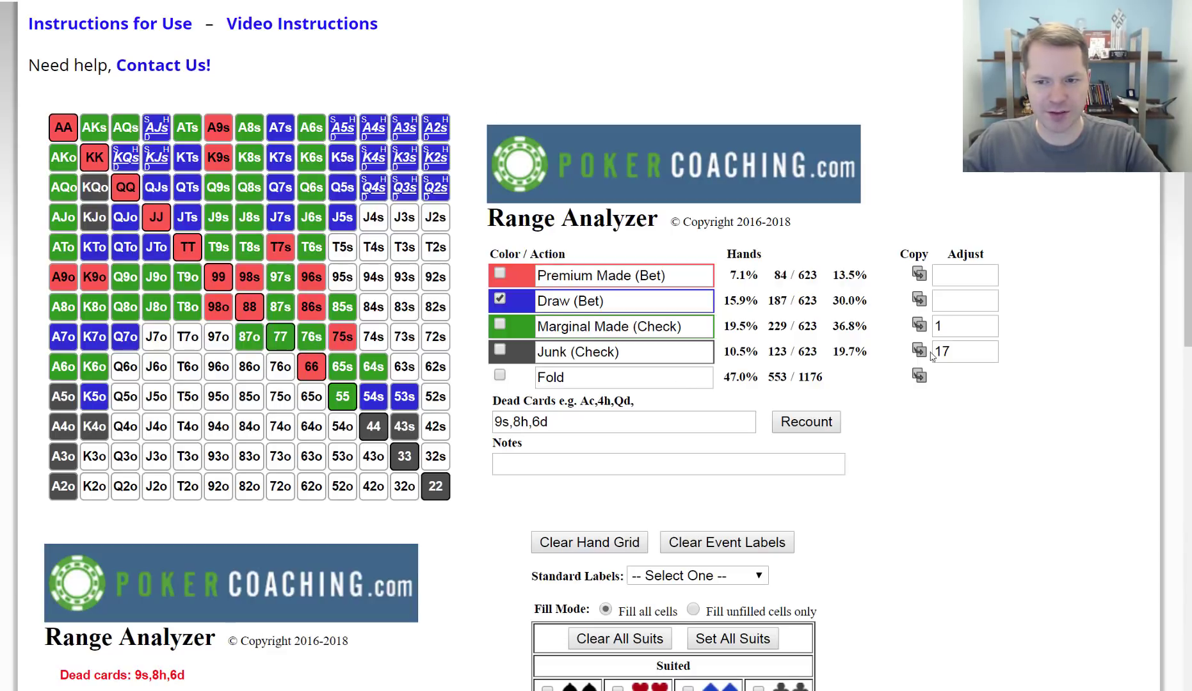
Set the Junk (Check) adjustment to 12 and check the hand count and percentage for Draw (Bet).
drag(976, 351, 818, 365)
text(12)
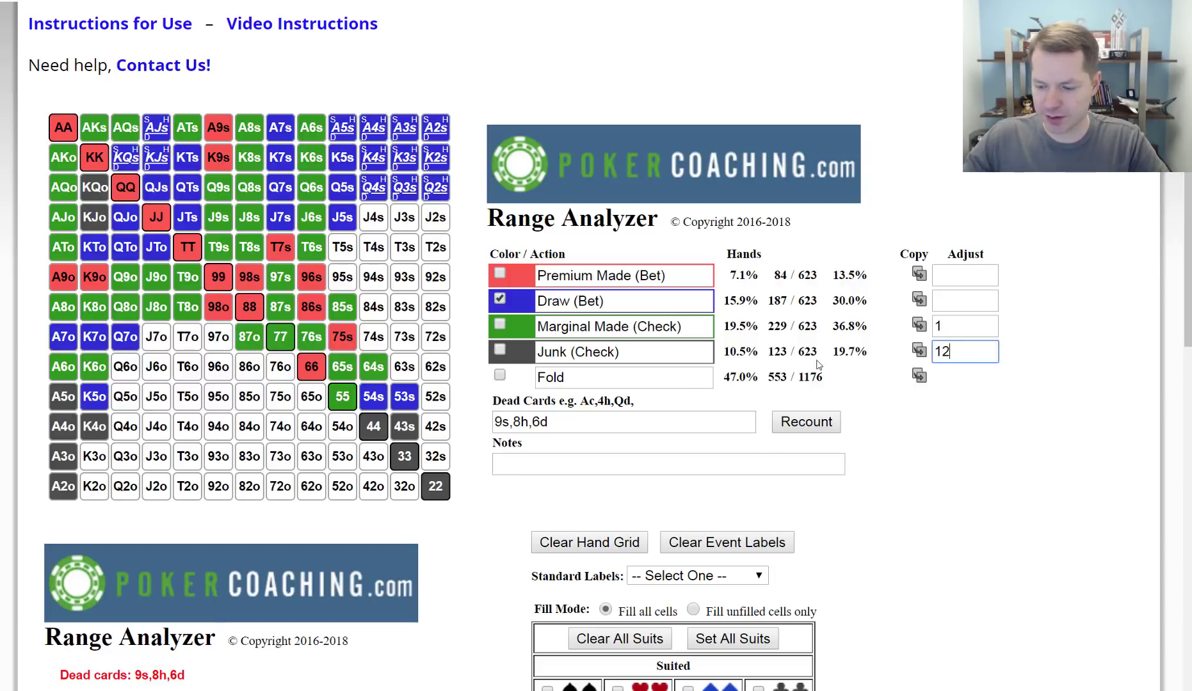
click(909, 461)
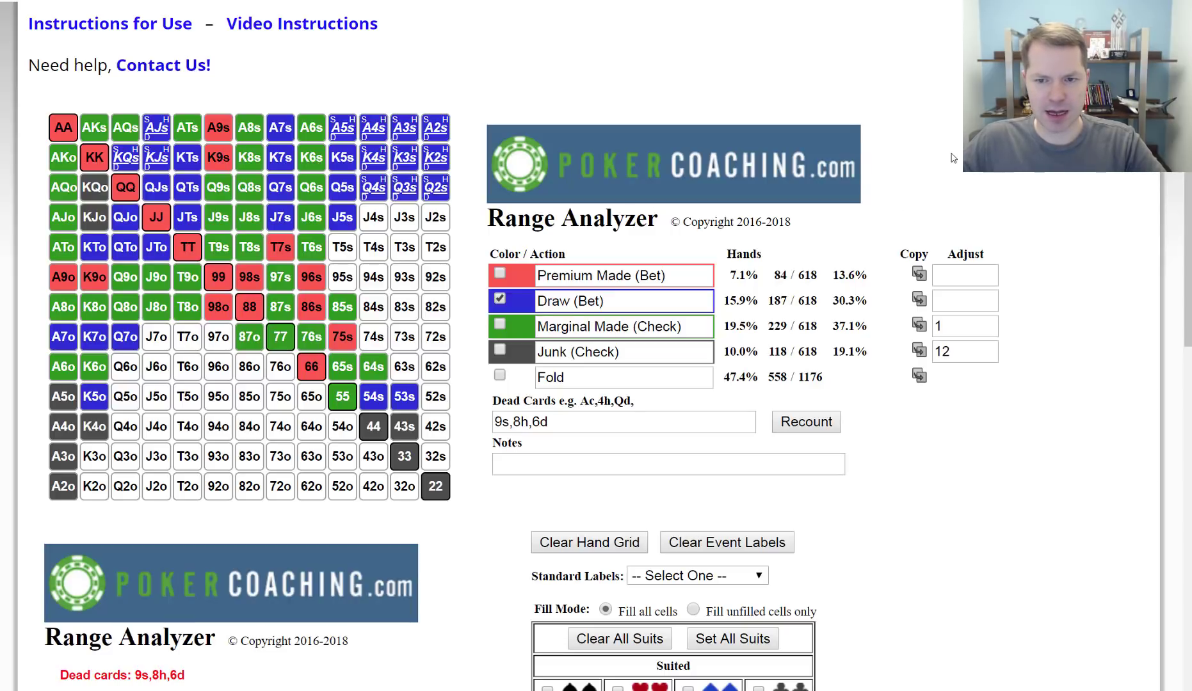
drag(863, 300, 763, 300)
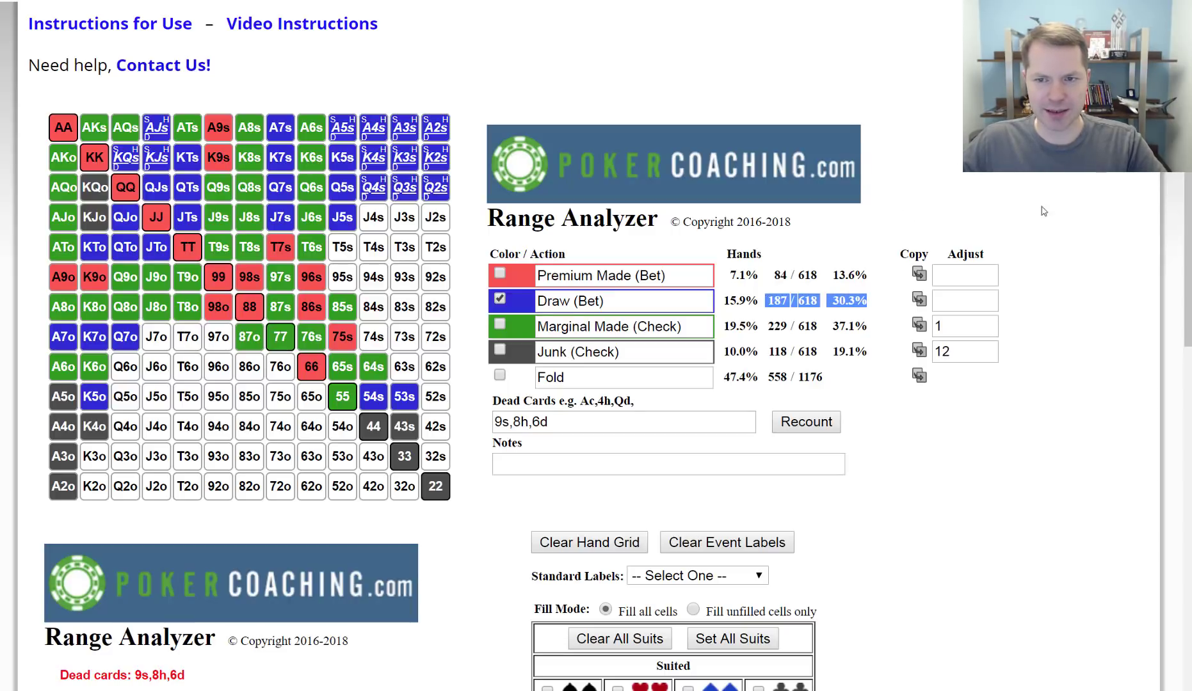
click(777, 171)
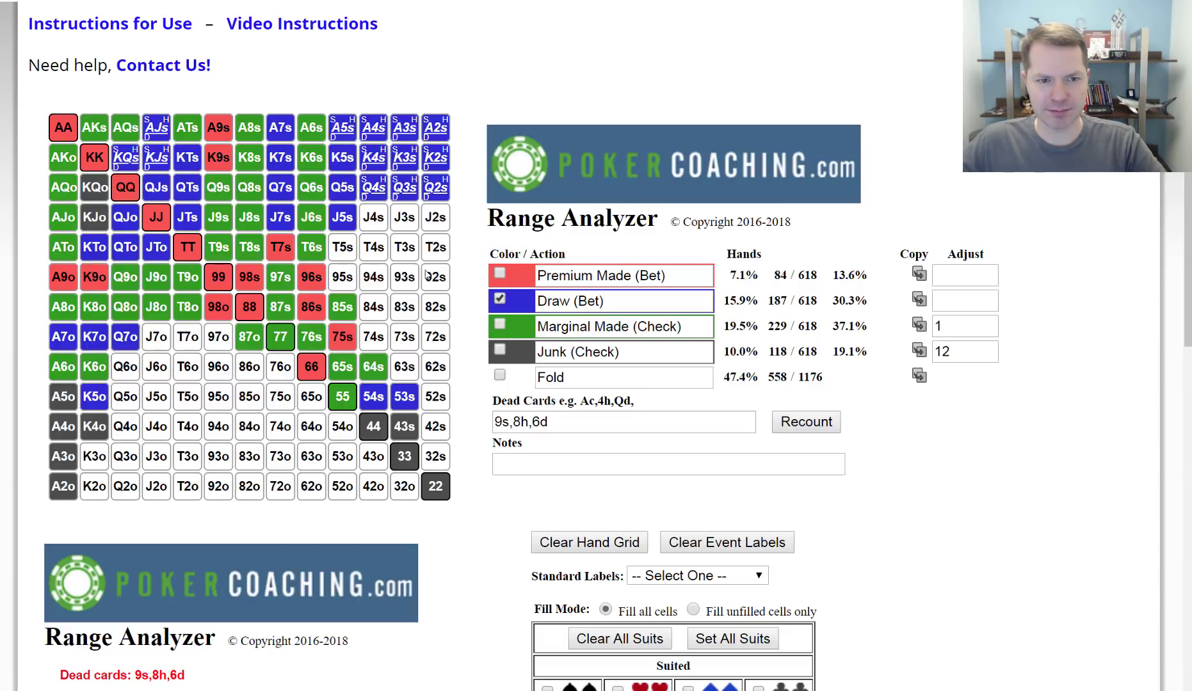
Reassign Q9s and Q9o to Premium Made (Bet) and check the Junk (Check) totals.
click(499, 273)
click(218, 187)
click(129, 274)
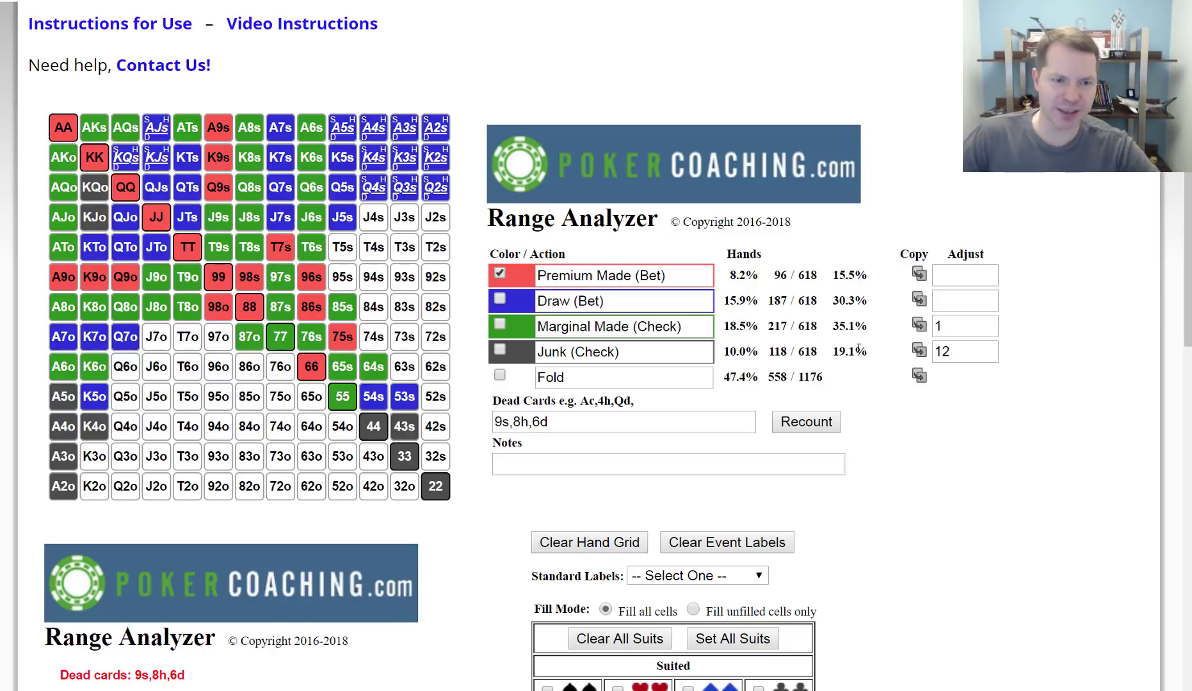
drag(718, 351, 830, 351)
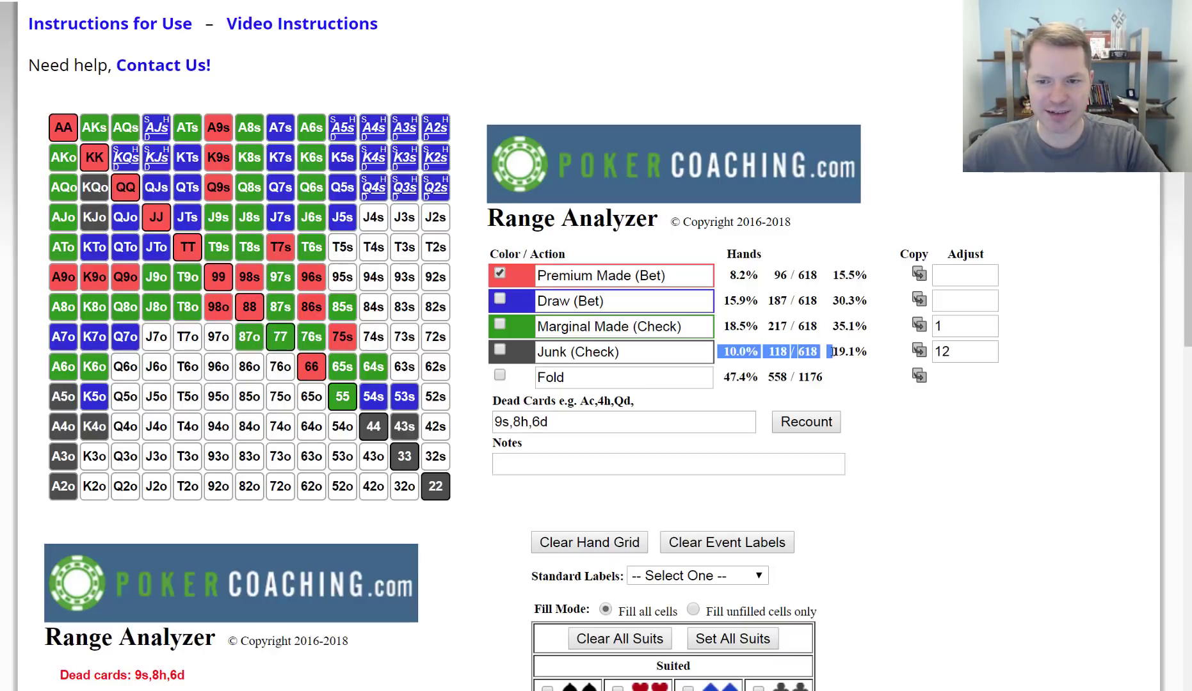
click(848, 349)
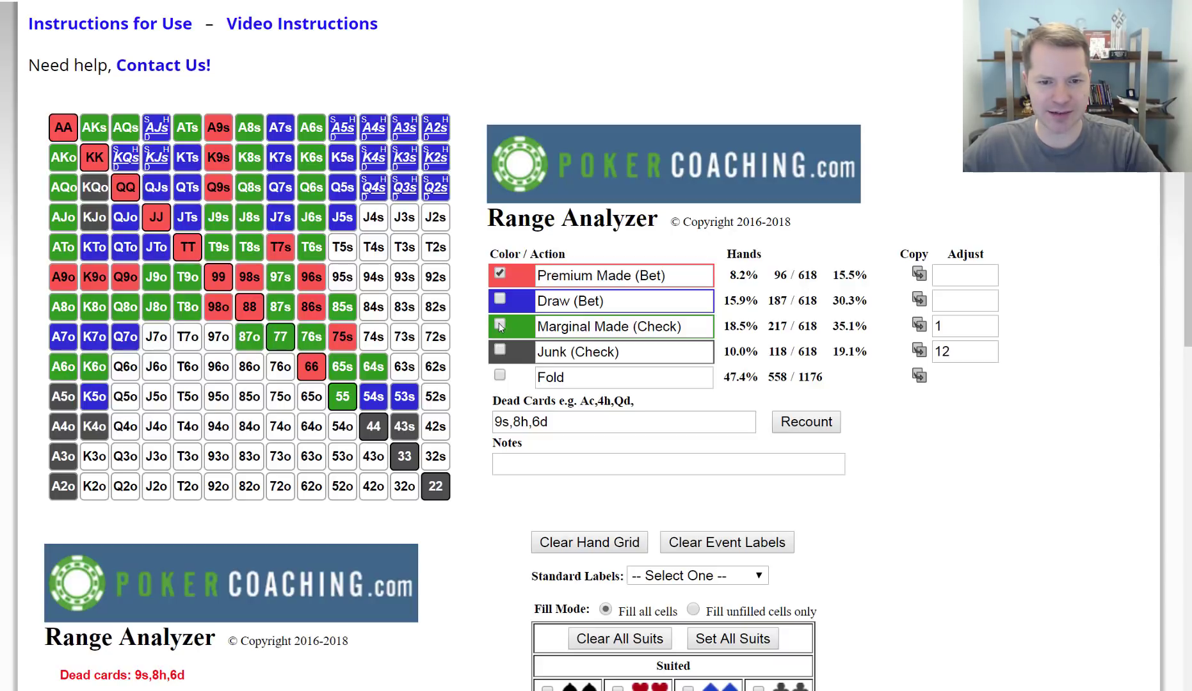
Assign all suits of AJs and A5s plus A5o to Marginal Made (Check) and clear that action's adjustment.
click(157, 131)
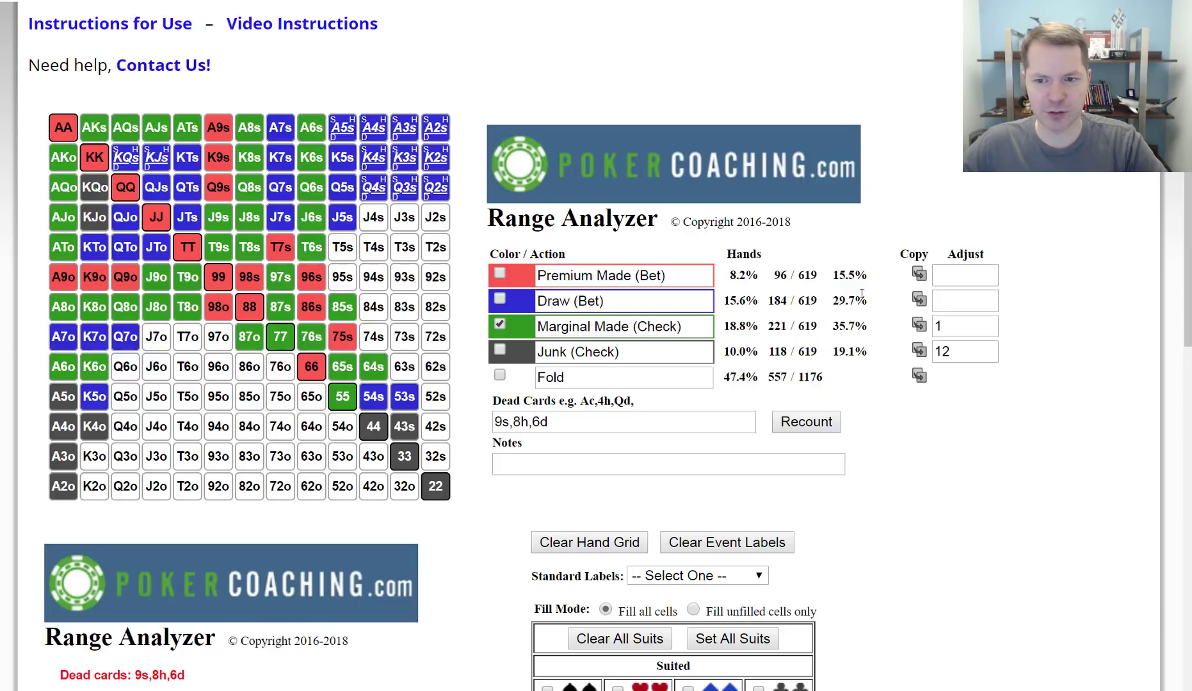
click(941, 326)
key(BackSpace)
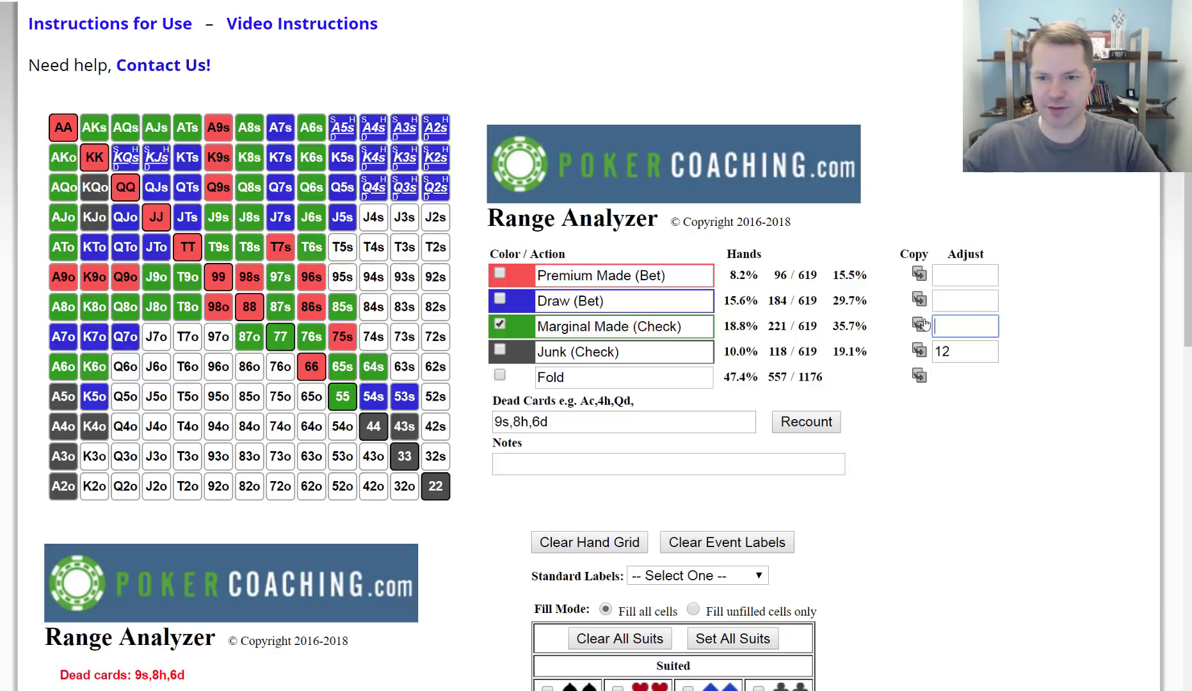
click(1150, 259)
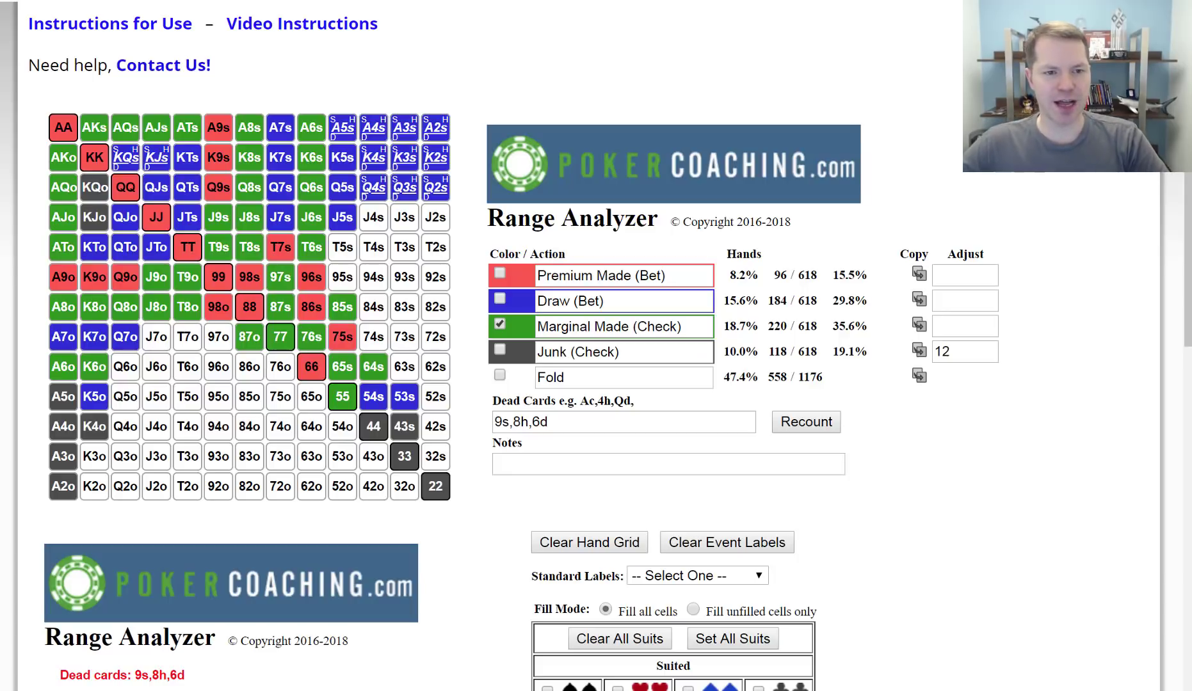
click(57, 404)
click(351, 118)
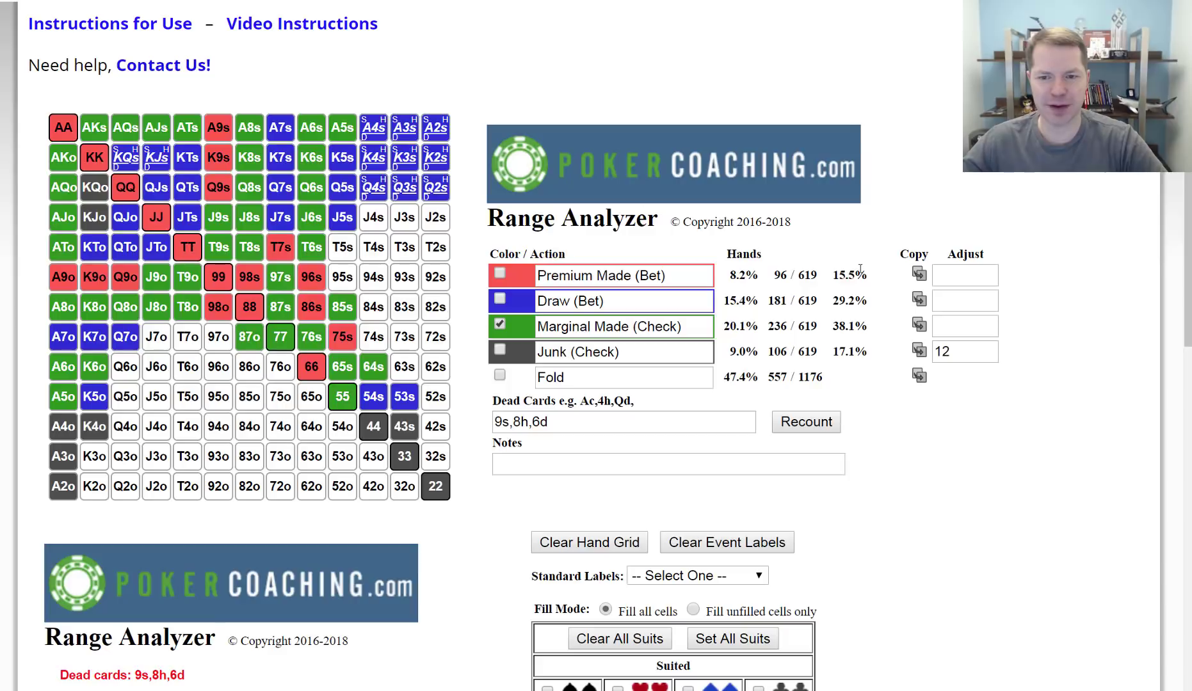
Check the percentage shares of Premium Made (Bet), Draw (Bet) and Marginal Made (Check).
drag(871, 274, 829, 274)
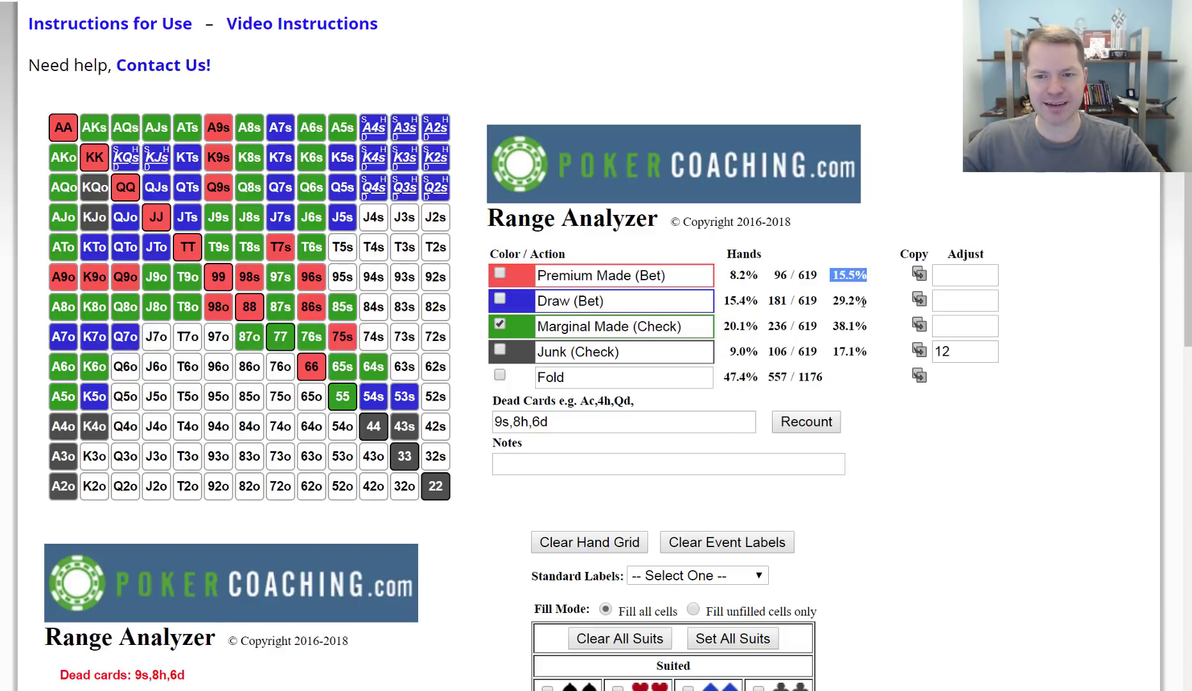
click(836, 286)
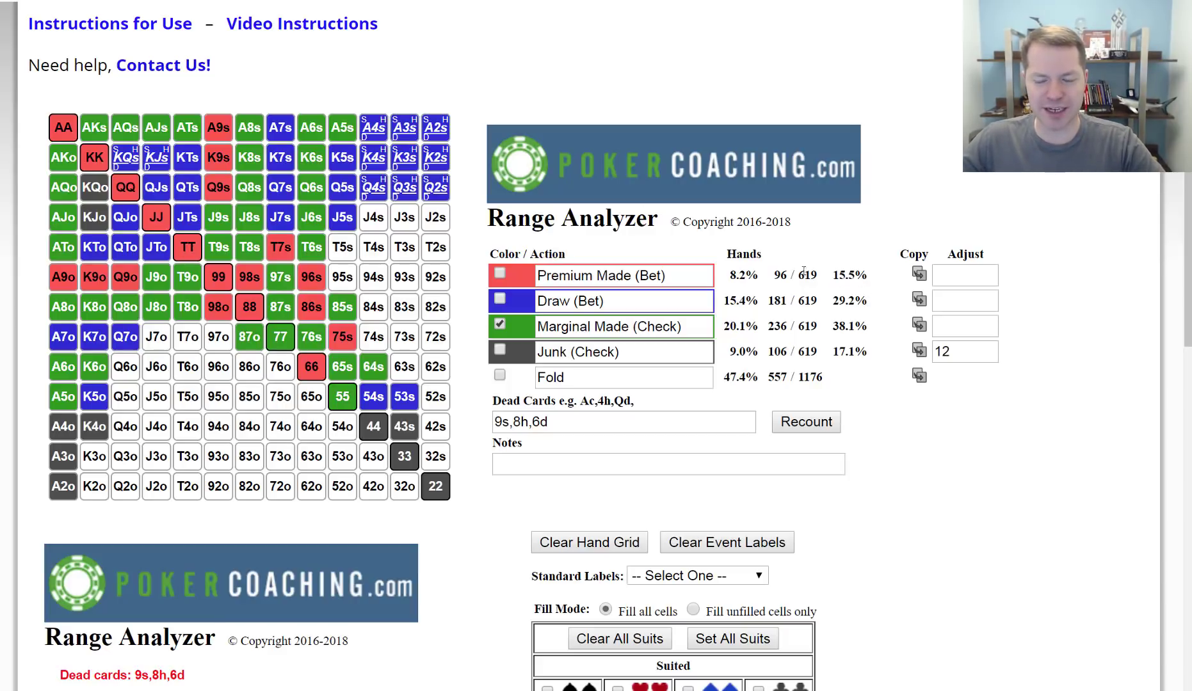
mouse_move(865, 300)
mouse_down()
mouse_move(816, 299)
mouse_move(870, 305)
mouse_move(839, 300)
mouse_up()
click(857, 299)
click(853, 304)
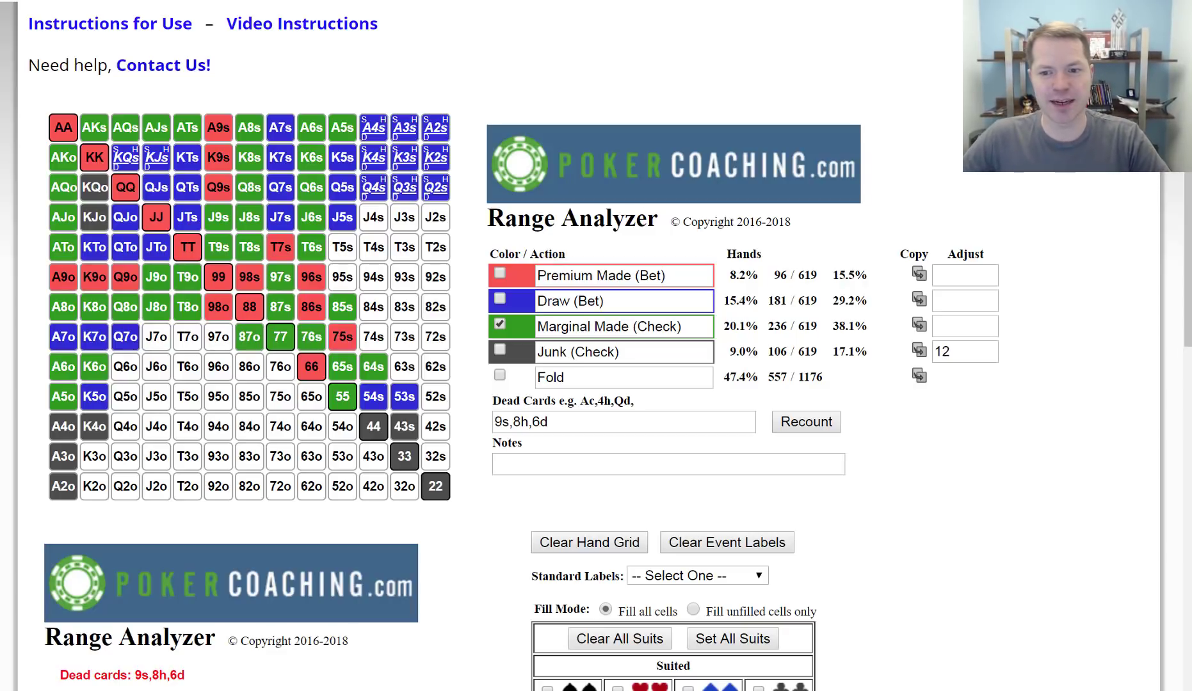
drag(864, 328, 831, 326)
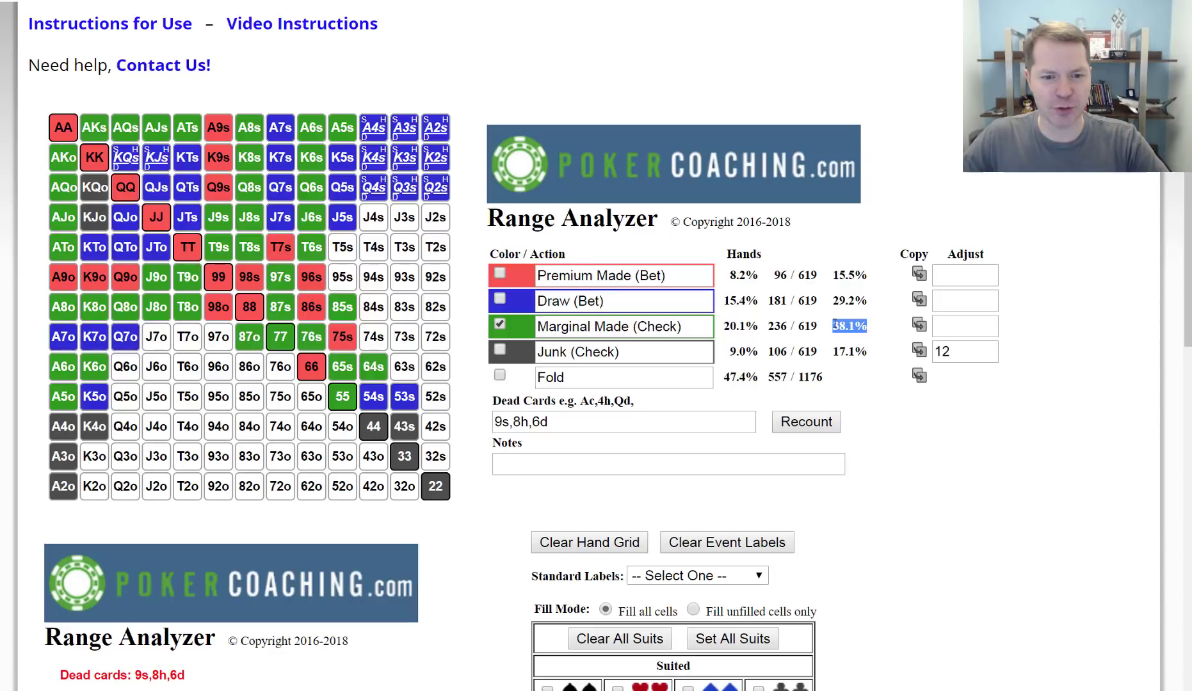
click(838, 327)
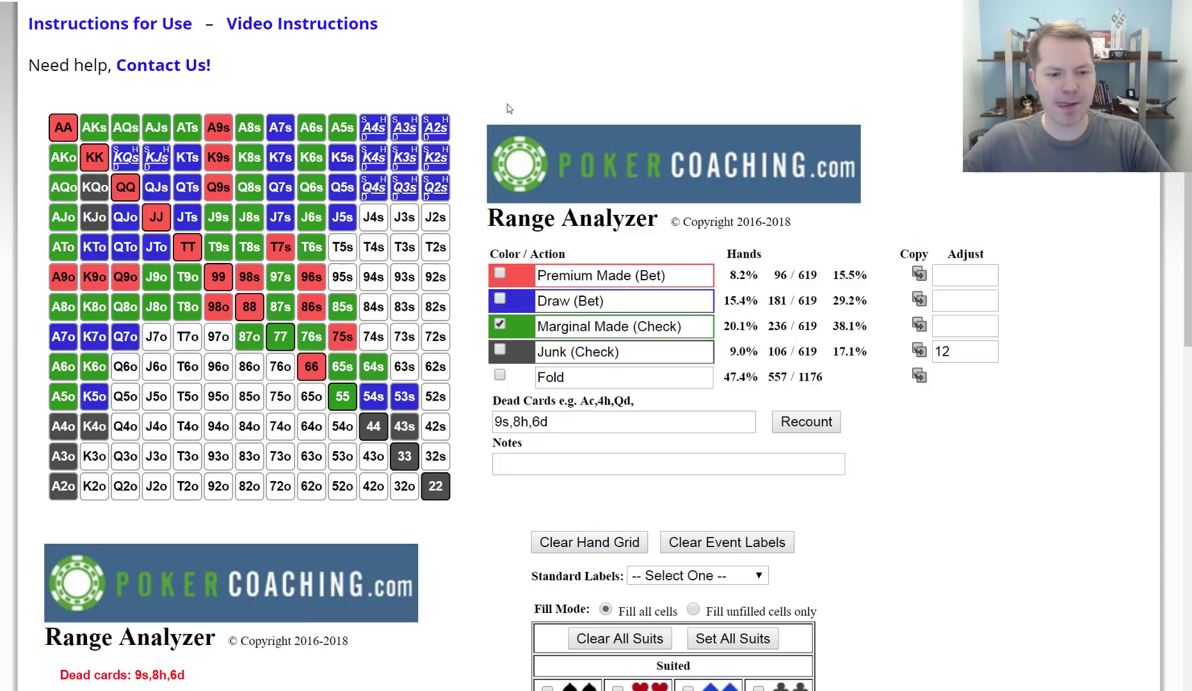
Create the forum image of the flop range, save it to the computer and return to the range analysis.
scroll(464, 544, down, 1)
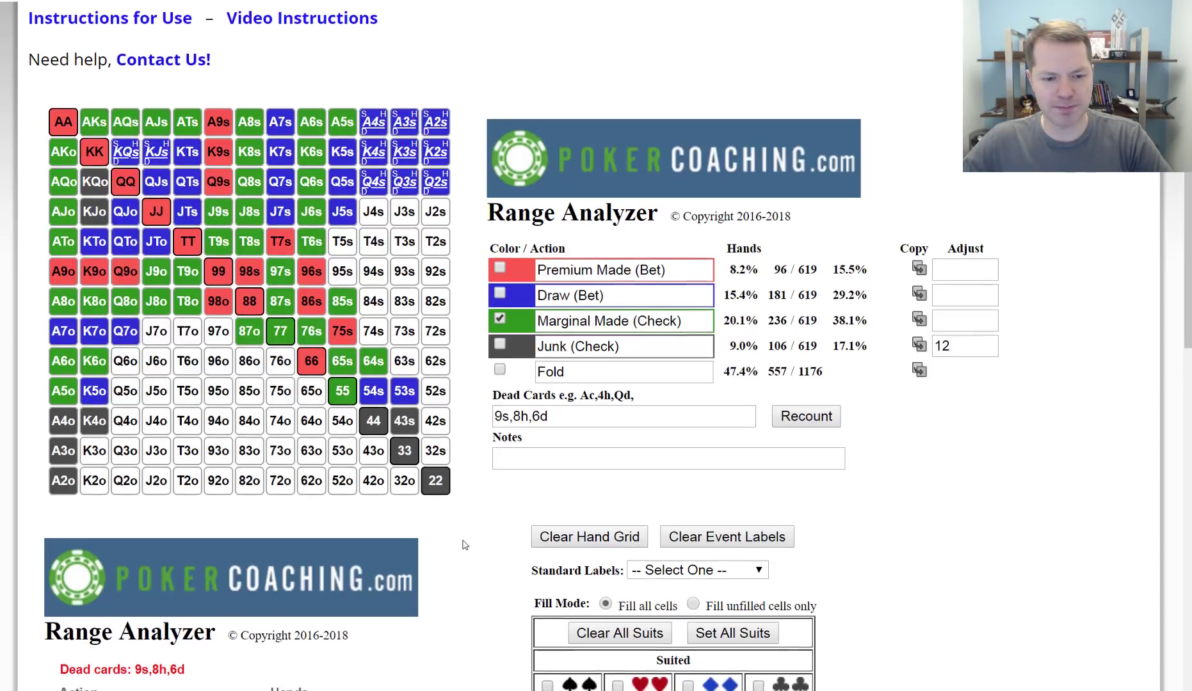
scroll(465, 544, down, 5)
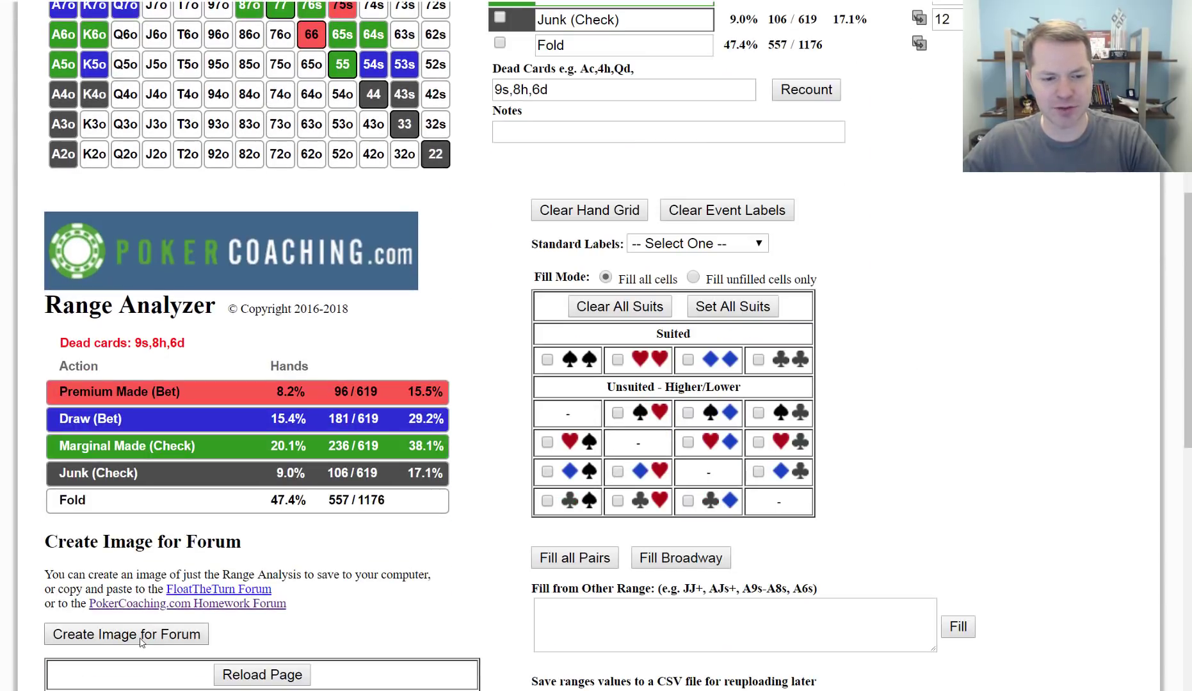
click(142, 642)
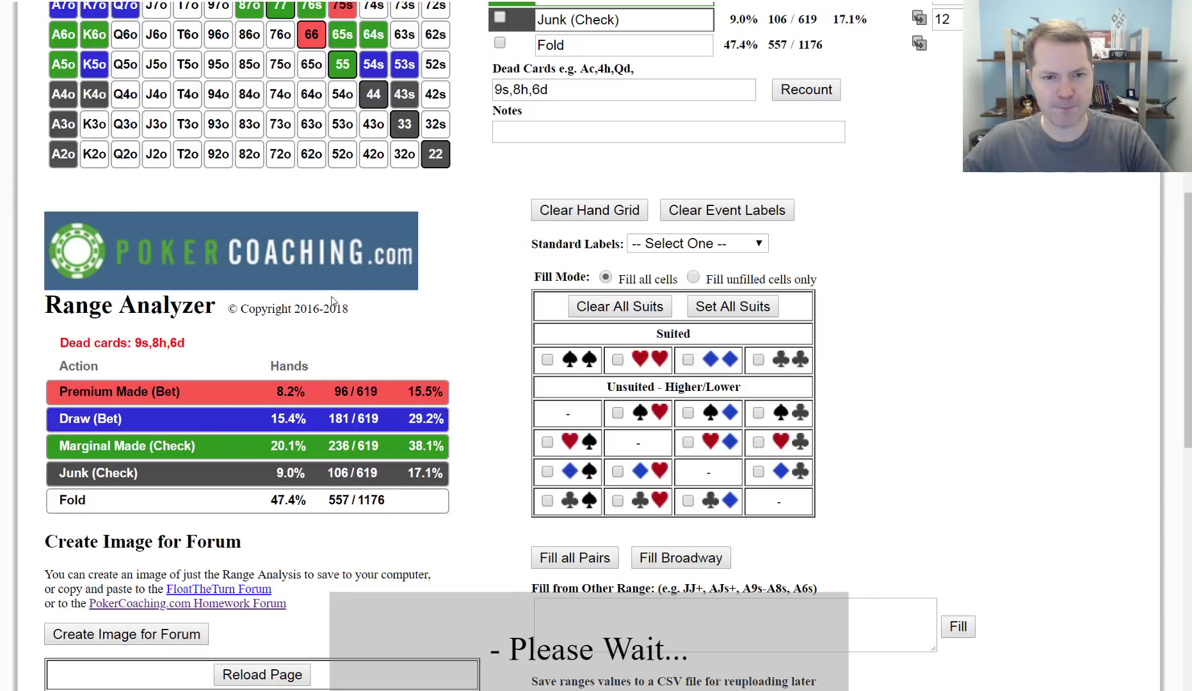
scroll(328, 146, up, 5)
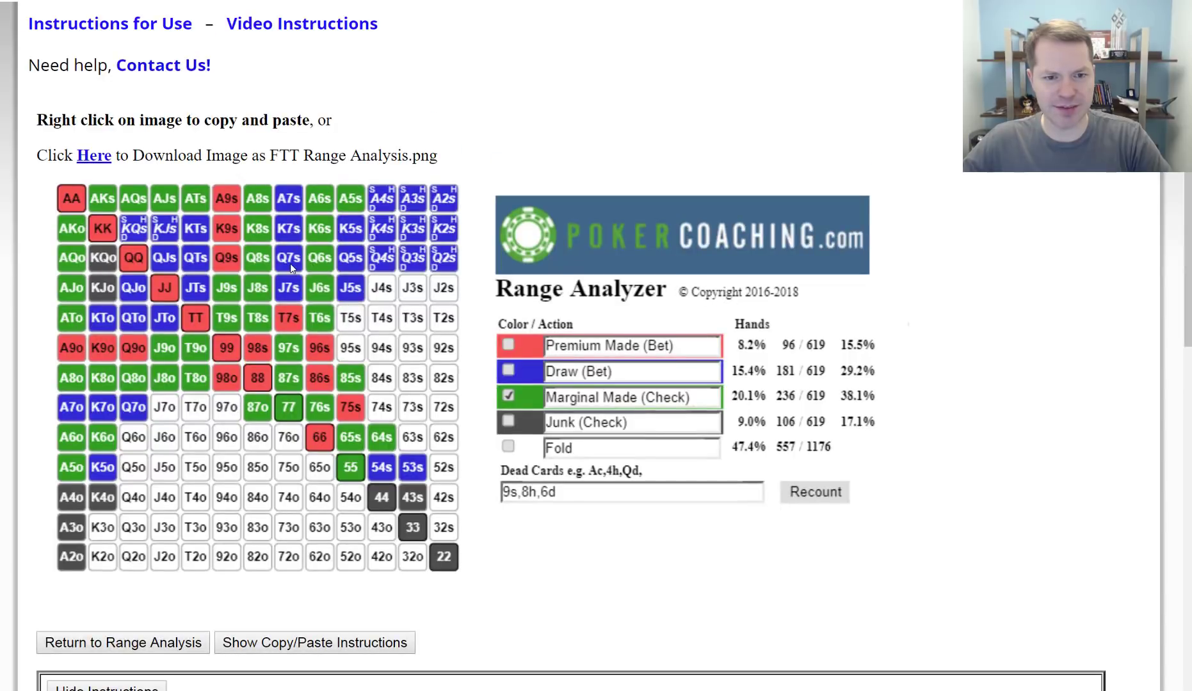
right_click(289, 264)
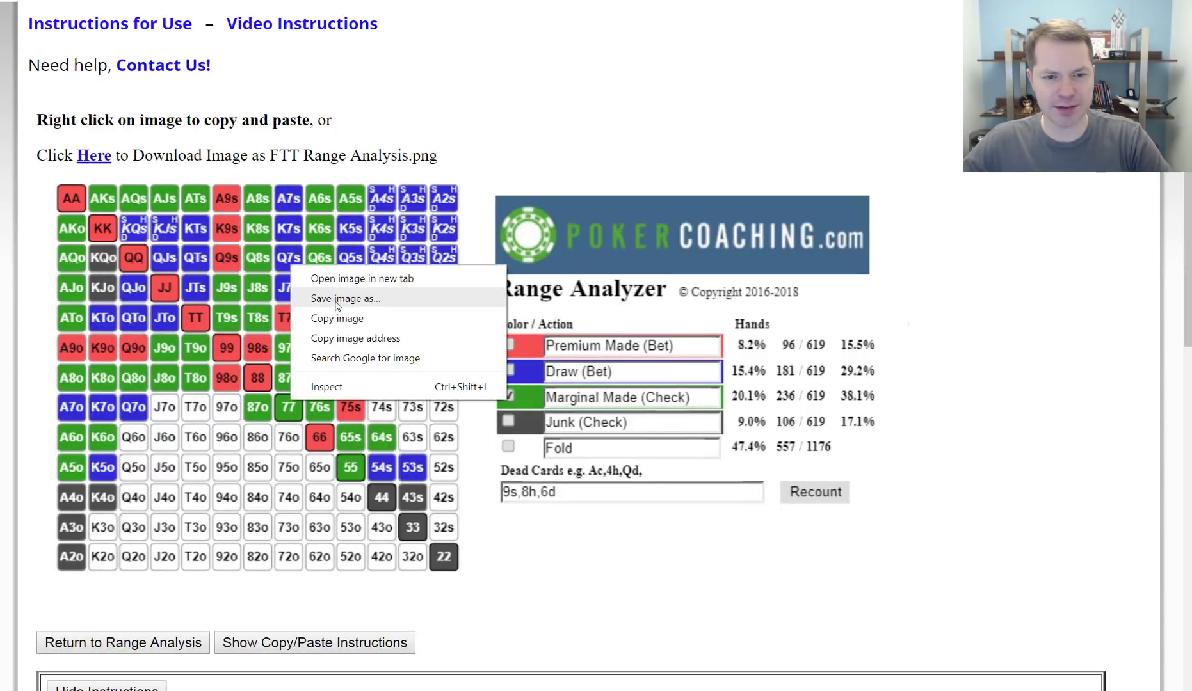
click(337, 306)
key(Return)
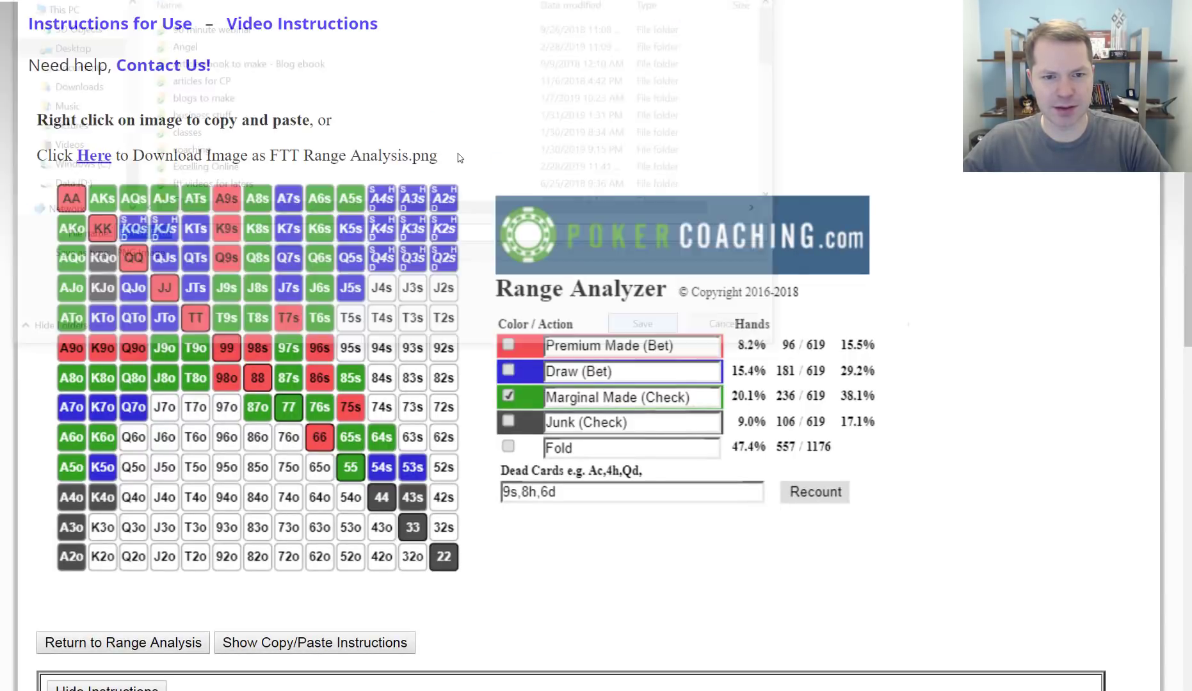
click(115, 642)
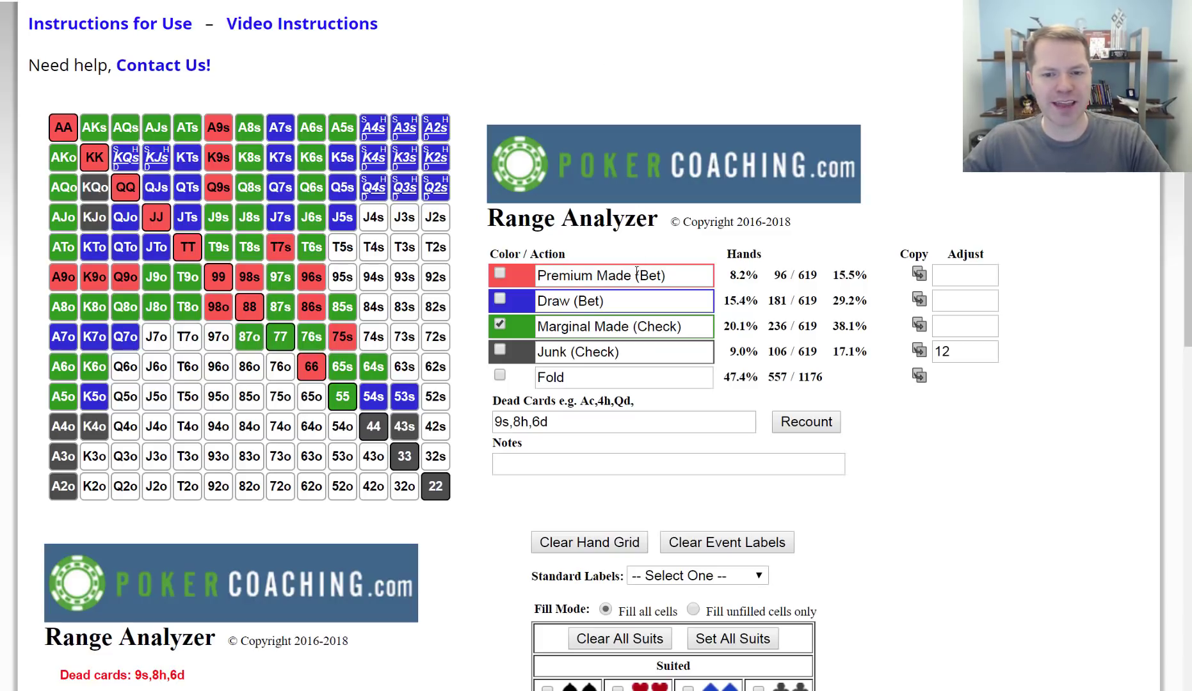
Reassign AA, KK, QQ, JJ, TT, A9s, K9s and Q9s to Fold.
click(500, 374)
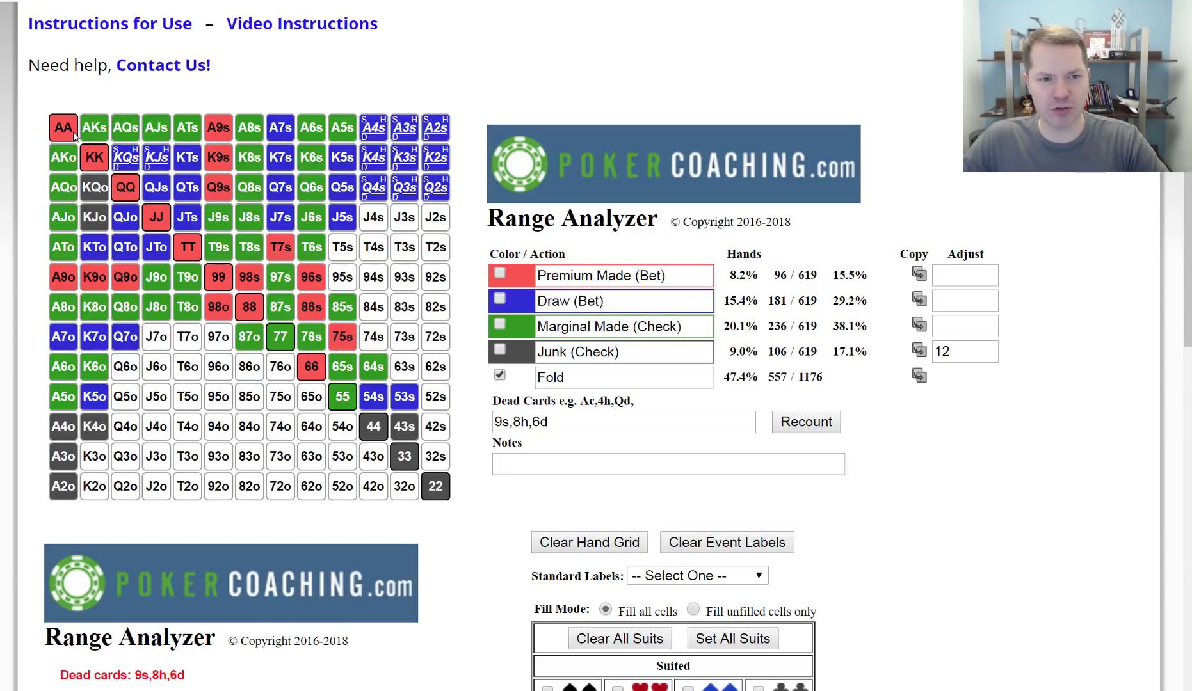
click(96, 159)
click(70, 128)
click(125, 187)
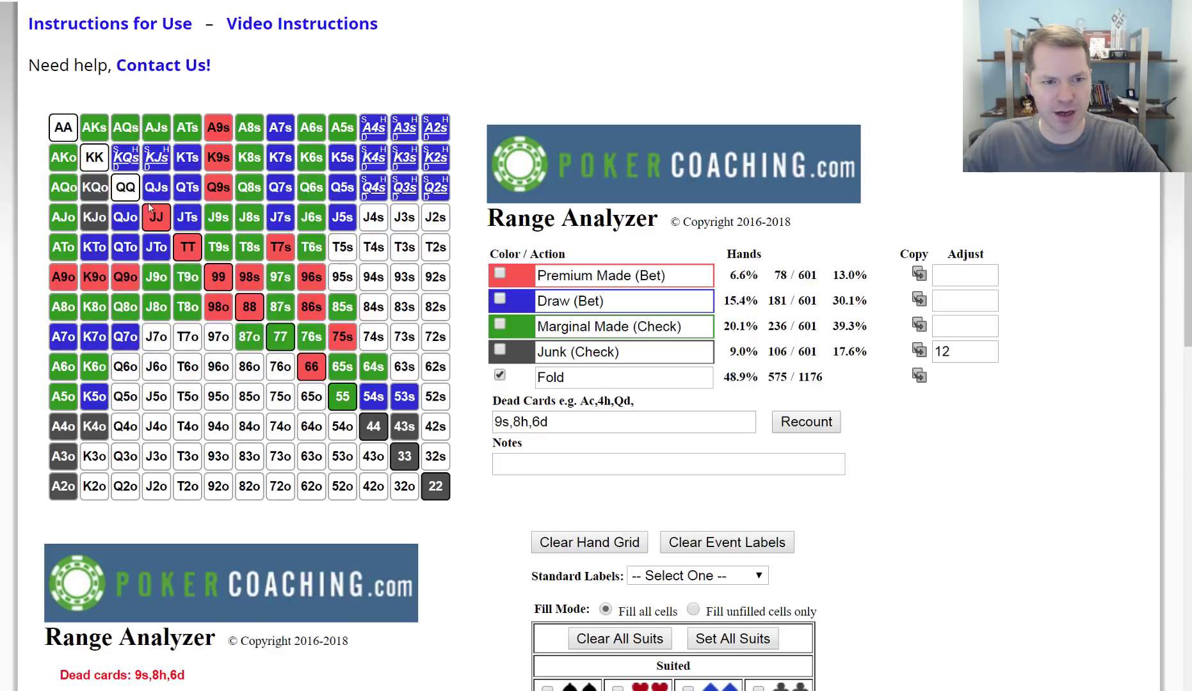
click(153, 211)
click(188, 246)
click(219, 189)
click(218, 157)
click(218, 126)
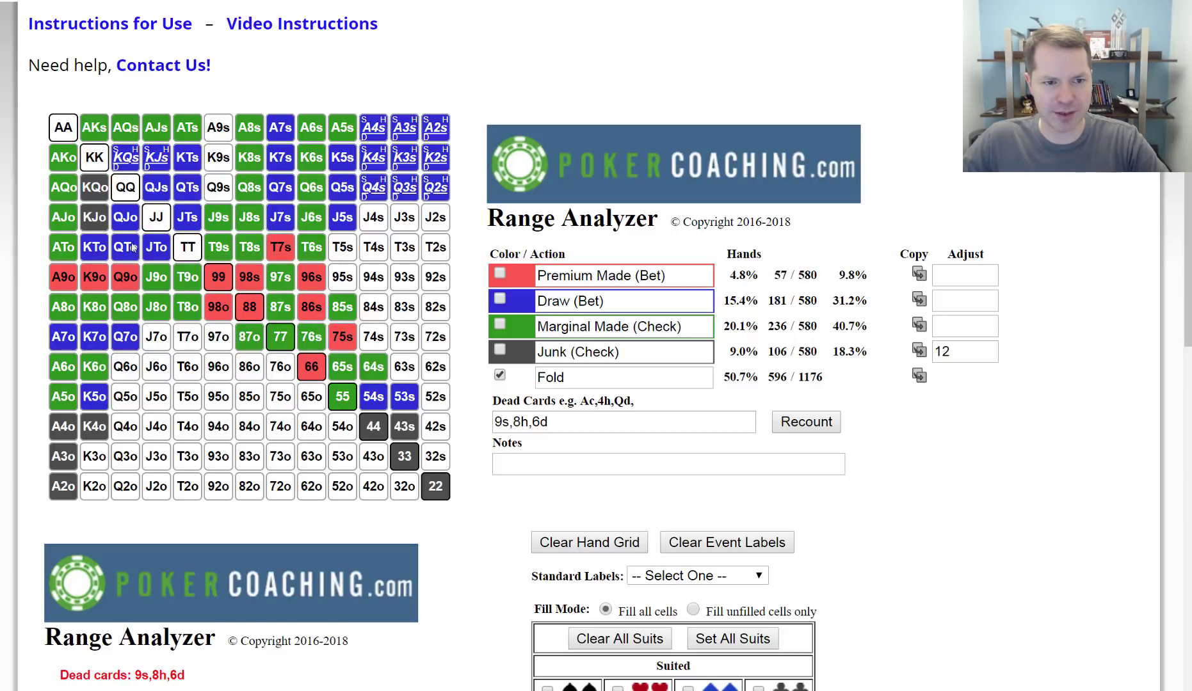
Move A9o, K9o, Q9o, 99 and 98o to Fold.
click(126, 276)
click(63, 277)
click(94, 276)
click(218, 277)
click(218, 307)
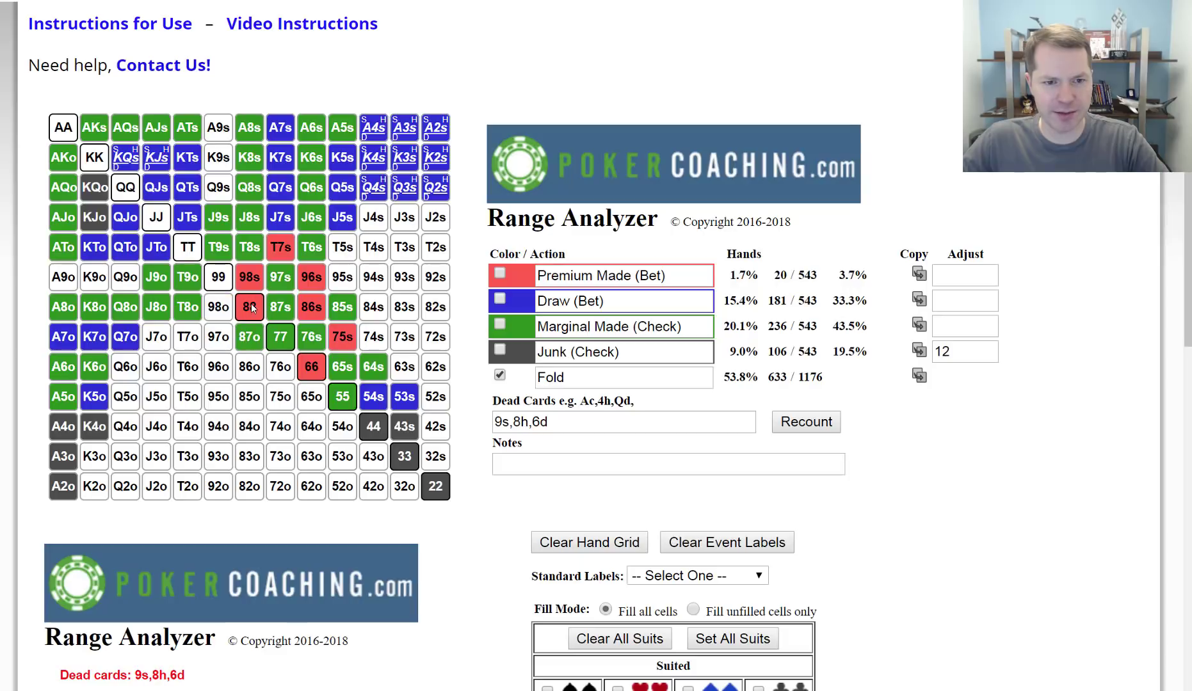
Move the remaining Premium Made (Bet) hands 88, 98s, T7s, 96s, 86s, 75s and 66 to Fold.
click(251, 303)
click(249, 276)
click(281, 246)
click(311, 276)
click(312, 307)
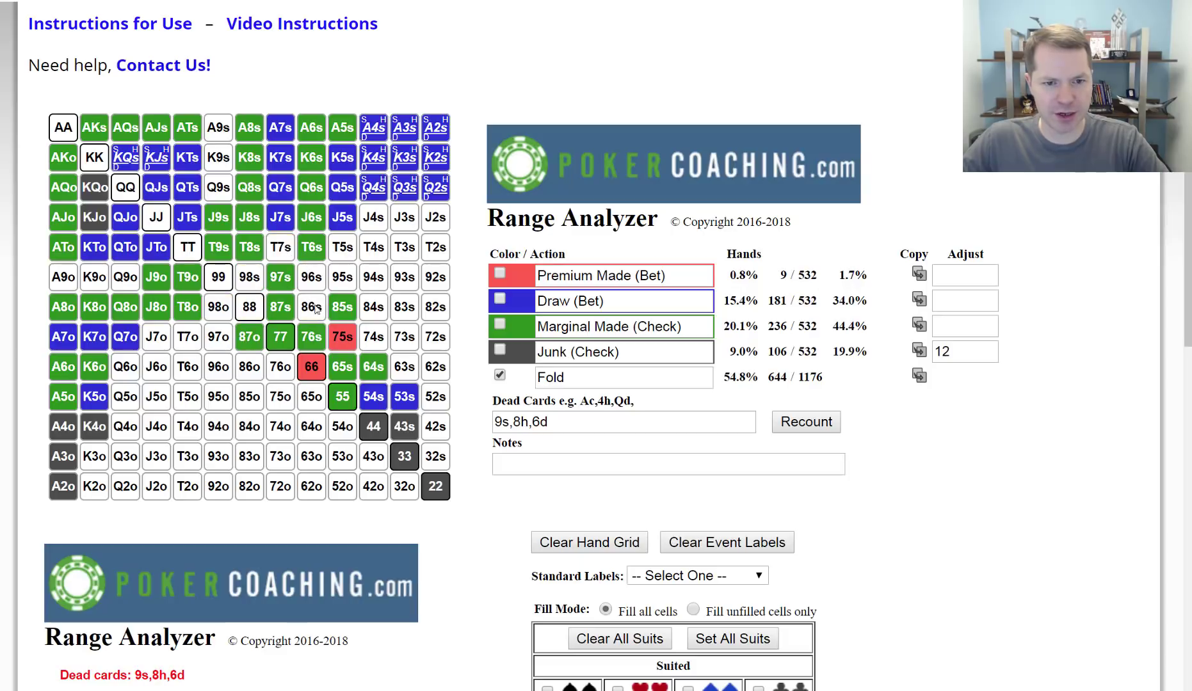
click(342, 336)
click(311, 367)
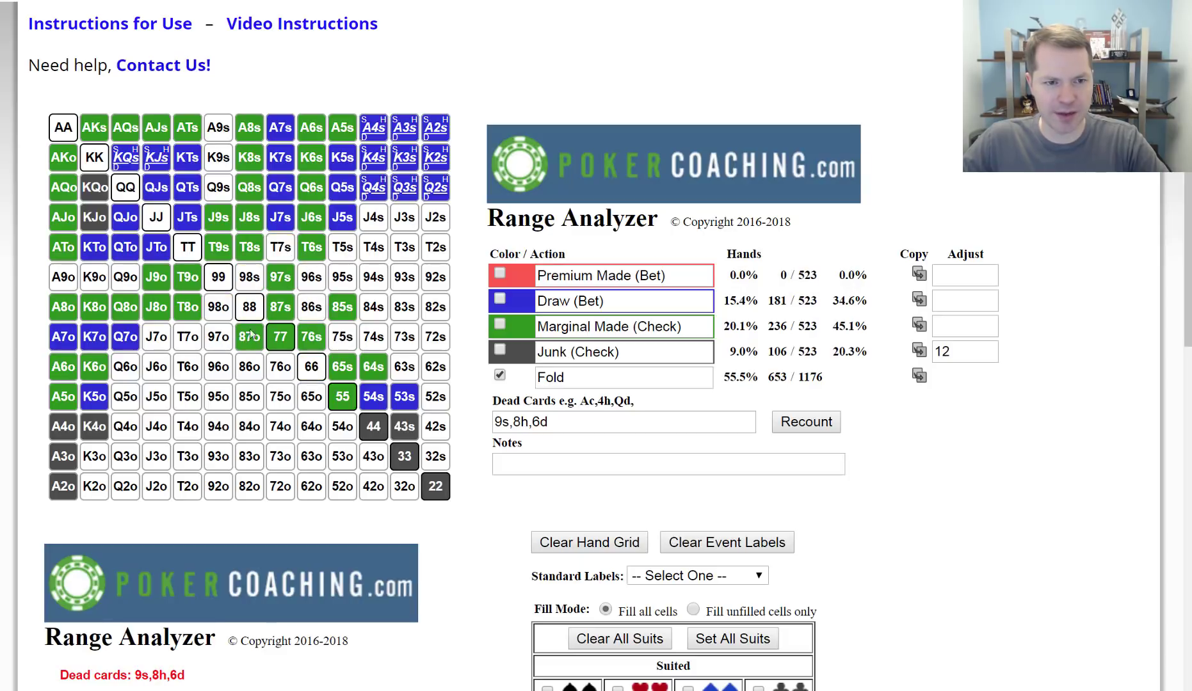
Reassign the Draw (Bet) hands A7o, K7o, Q7o, K5o, 54s, 53s, QJo, QTo, JTo and KTo to Fold.
click(64, 337)
click(94, 337)
click(126, 337)
click(96, 394)
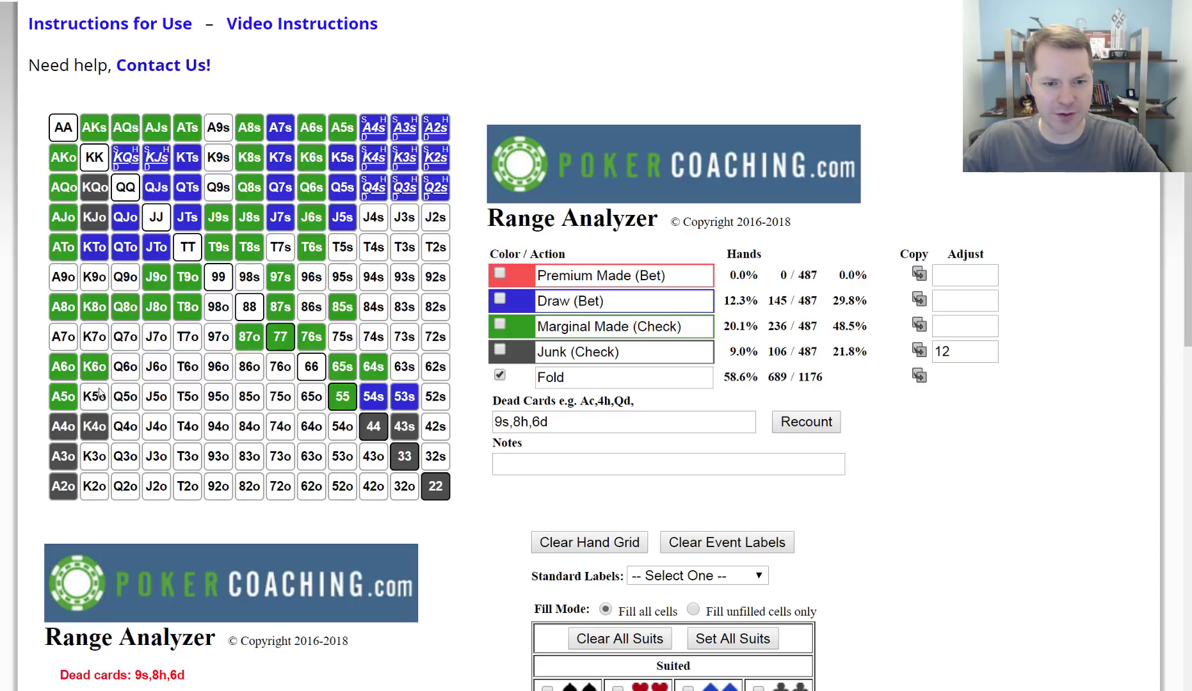
click(373, 396)
click(404, 396)
click(126, 218)
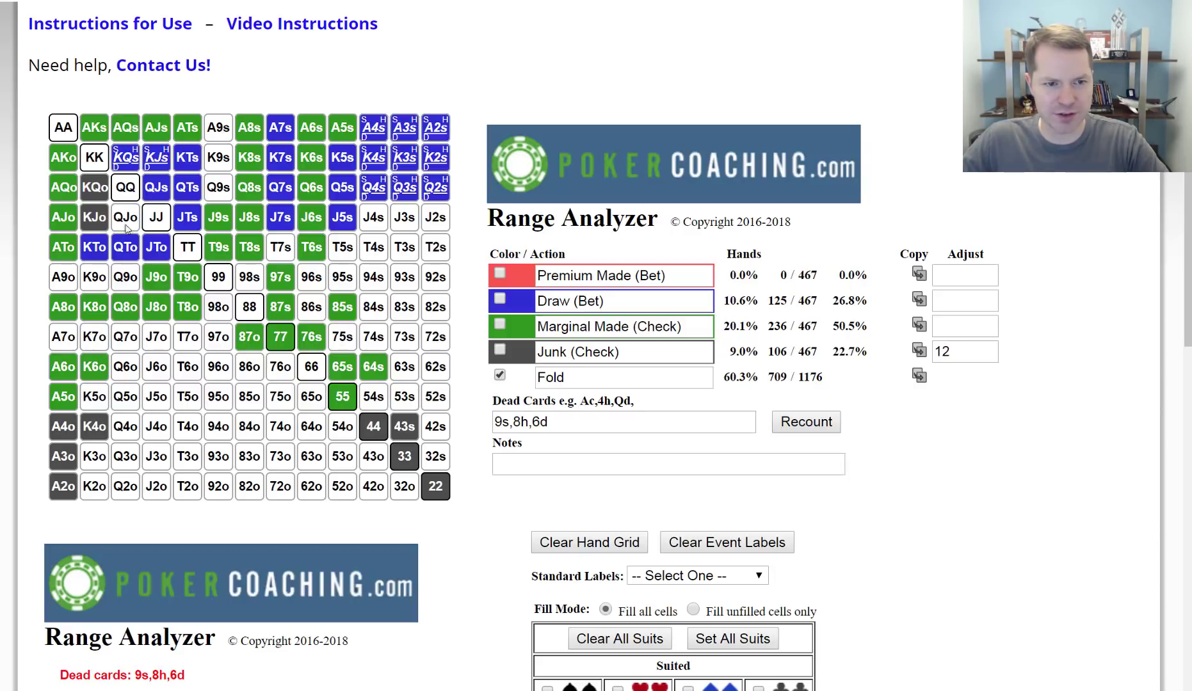
click(125, 247)
click(156, 247)
click(94, 247)
Move QJs, QTs, JTs, KTs, A7s, K7s, Q7s, J7s, K5s, Q5s and J5s to Fold.
click(156, 188)
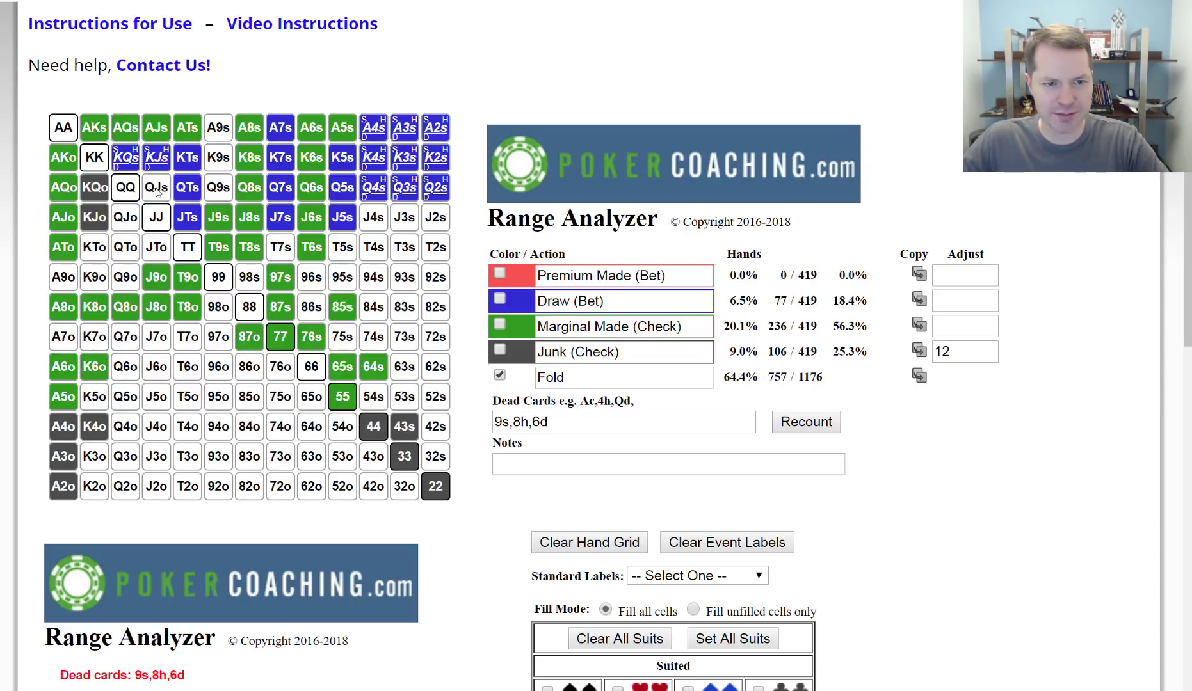
click(187, 188)
click(187, 217)
click(187, 157)
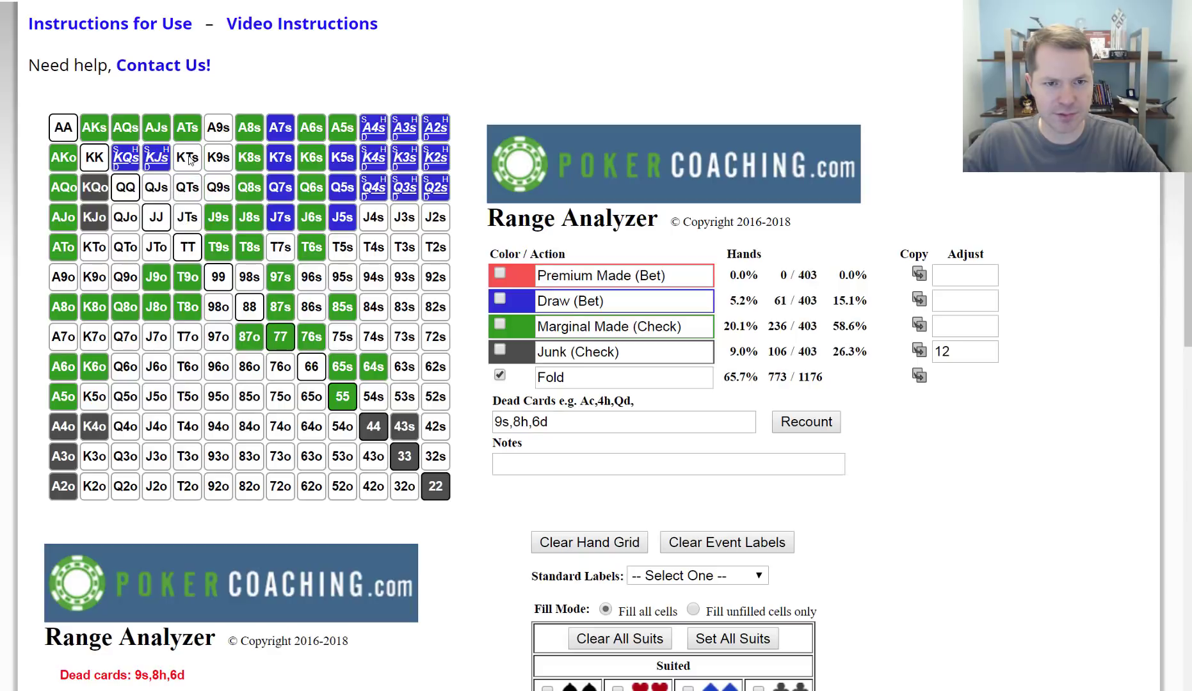
click(280, 127)
click(280, 157)
click(280, 186)
click(280, 217)
click(343, 158)
click(342, 187)
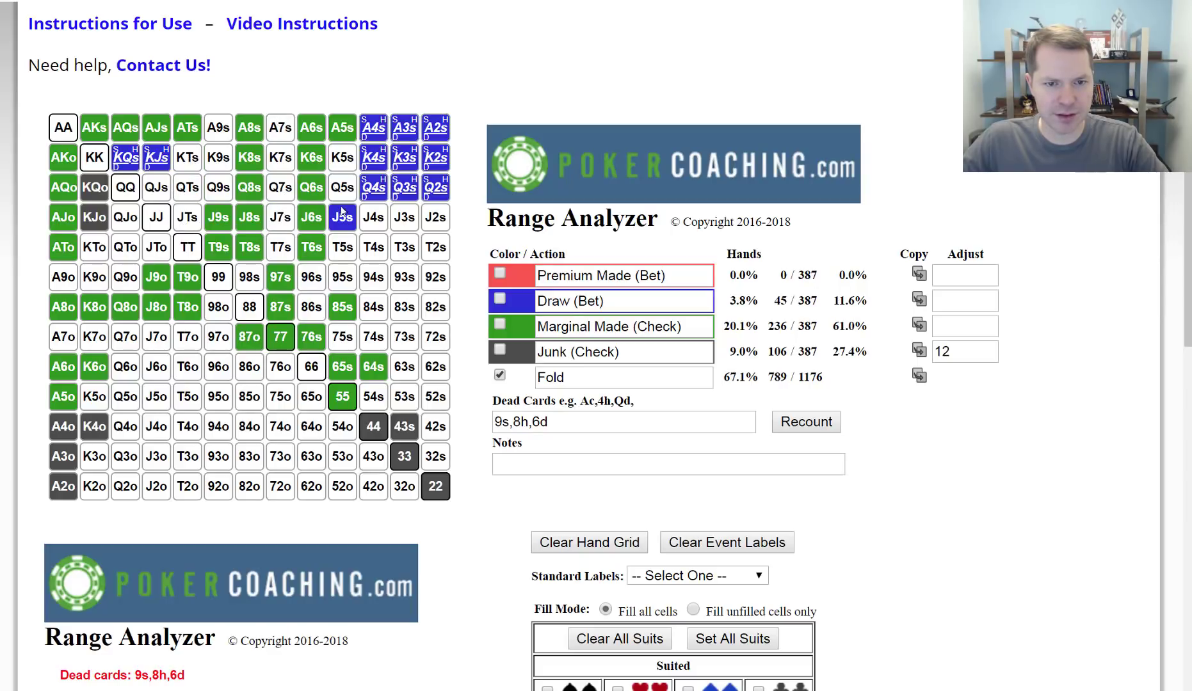
click(343, 215)
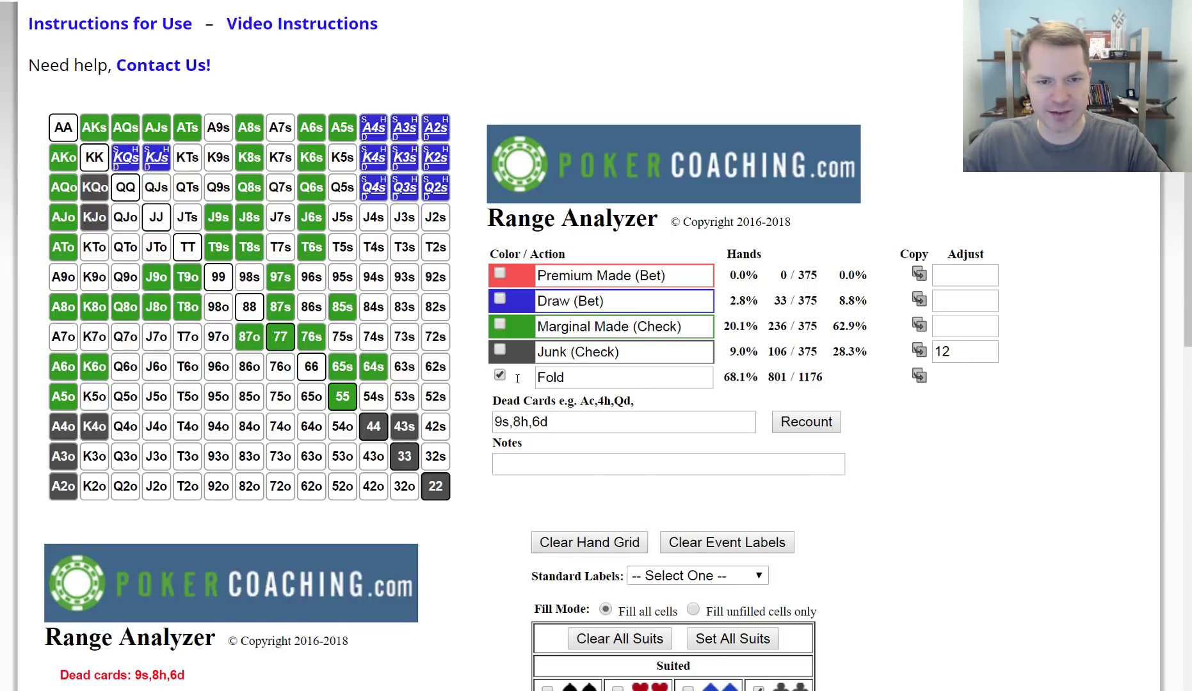
Assign only the club suits of A4s–A2s, K4s–K2s, Q4s–Q2s, KJs and KQs to Marginal Made (Check).
click(500, 326)
mouse_move(374, 128)
mouse_down()
mouse_move(436, 128)
mouse_move(426, 162)
mouse_move(400, 160)
mouse_move(375, 187)
mouse_move(436, 187)
mouse_up()
click(156, 160)
click(126, 160)
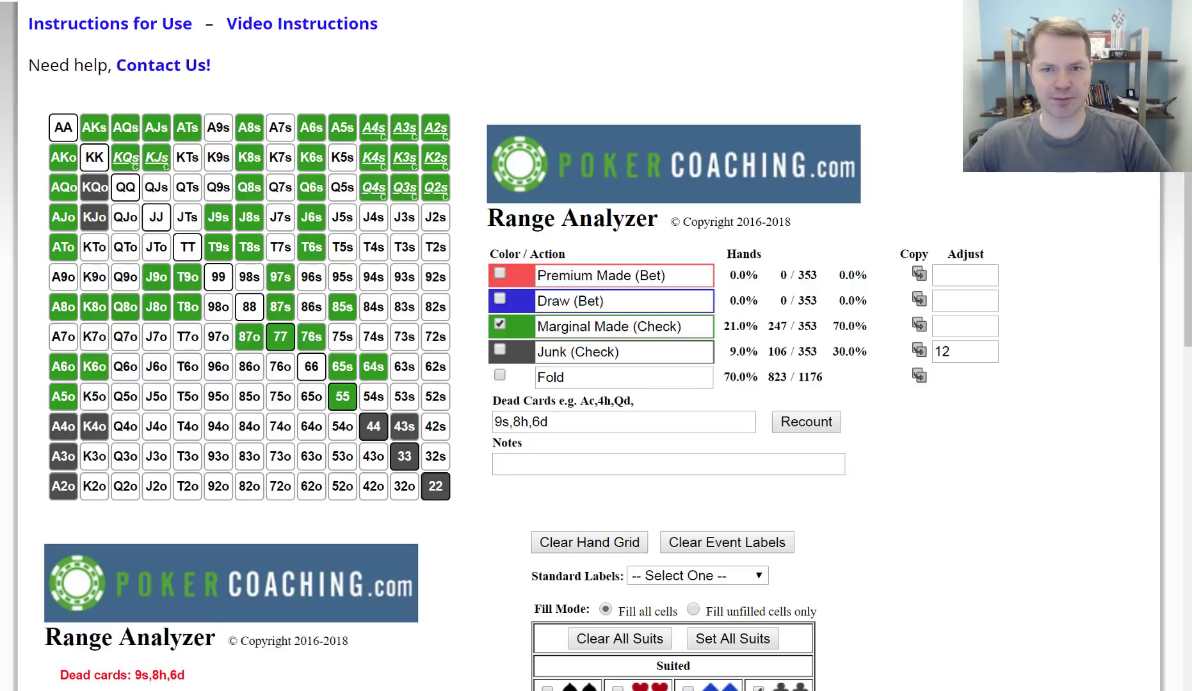
Look up the turn card in the homework question, add ac to the dead cards and clear the Junk (Check) adjustment.
key(ctrl+Tab)
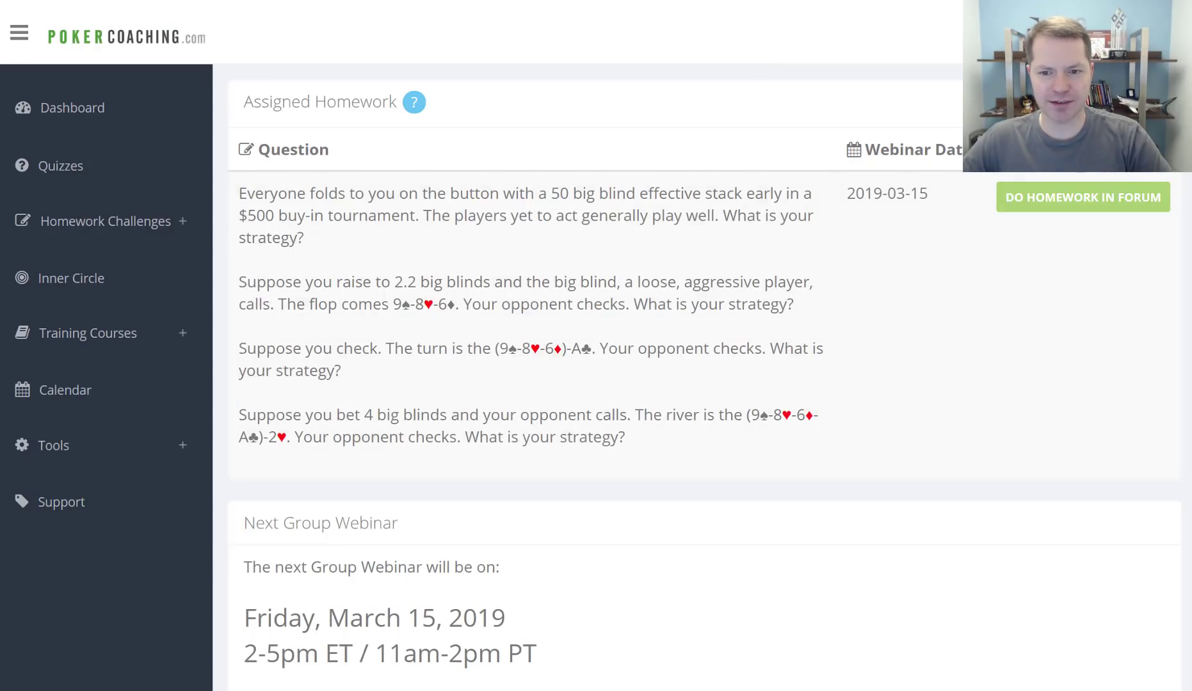
key(ctrl+Tab)
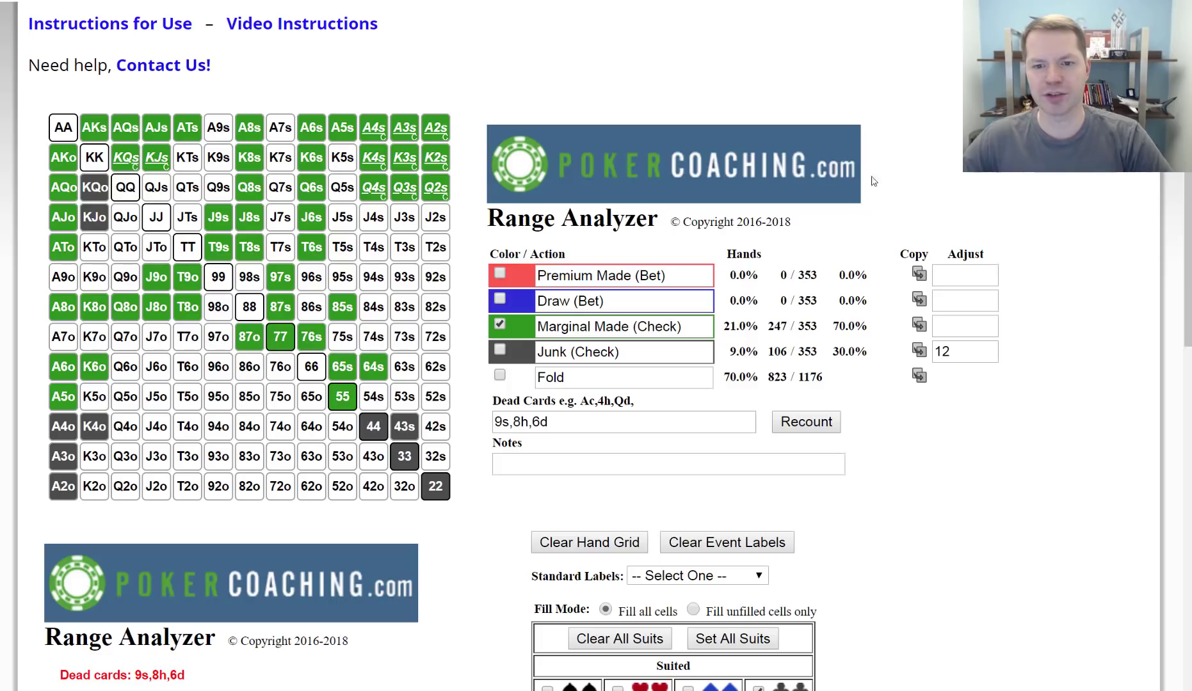
click(621, 427)
text(,ac)
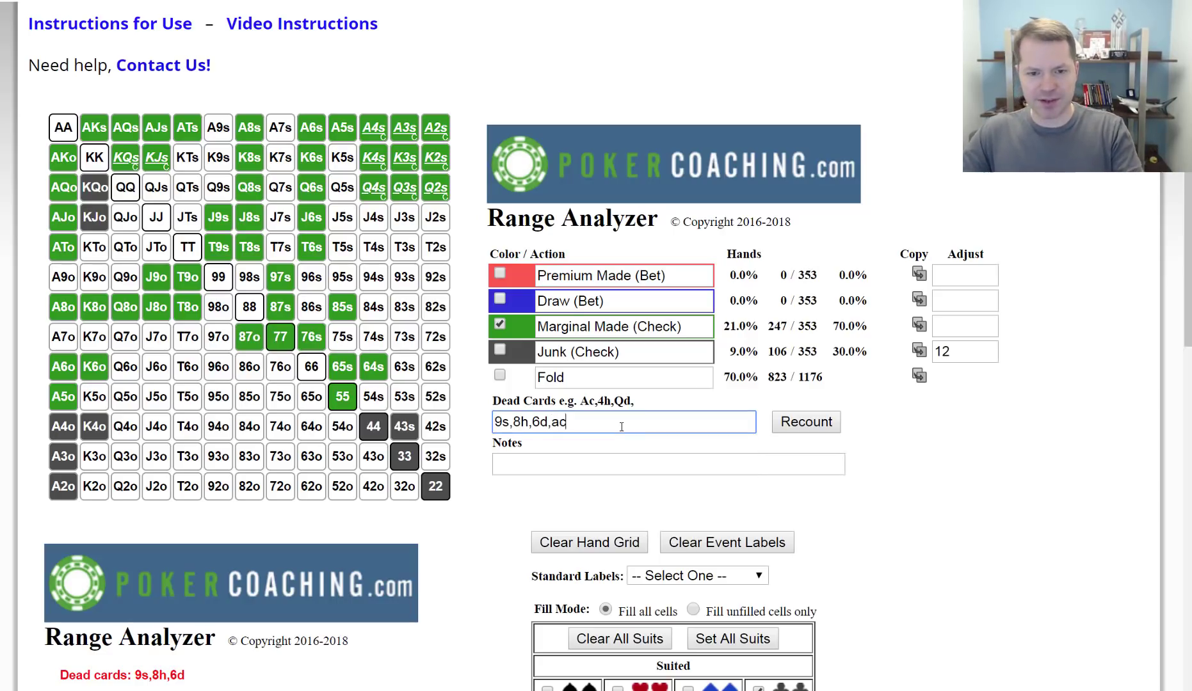
click(608, 491)
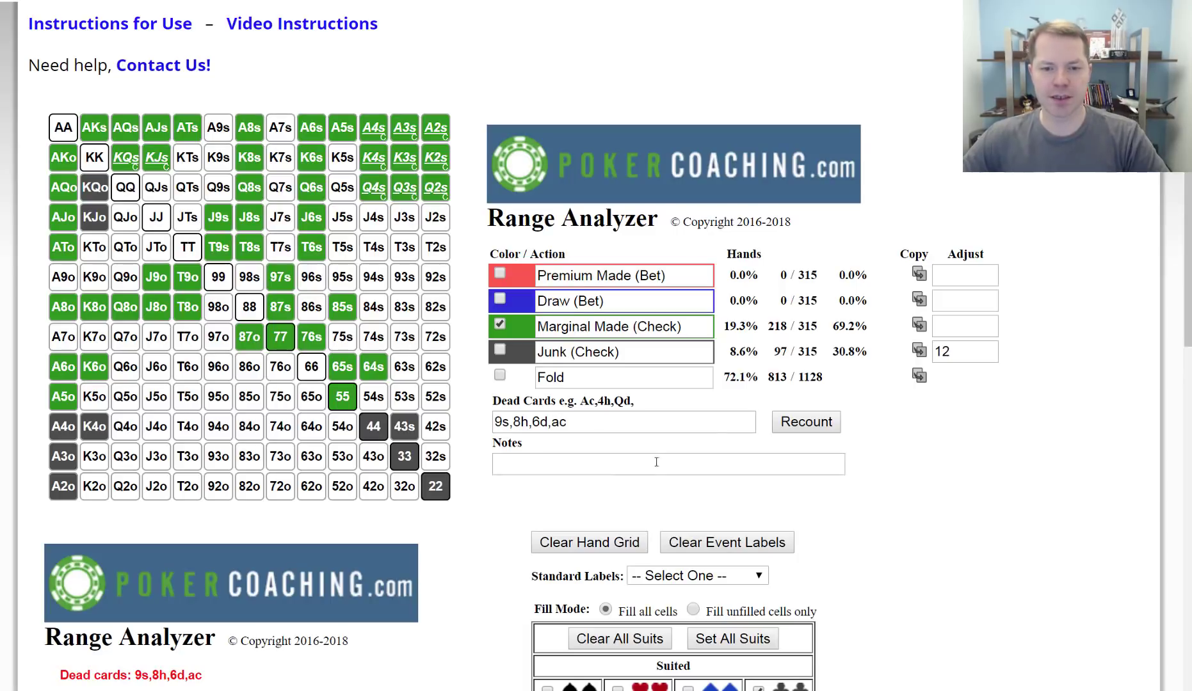
click(966, 351)
key(Return)
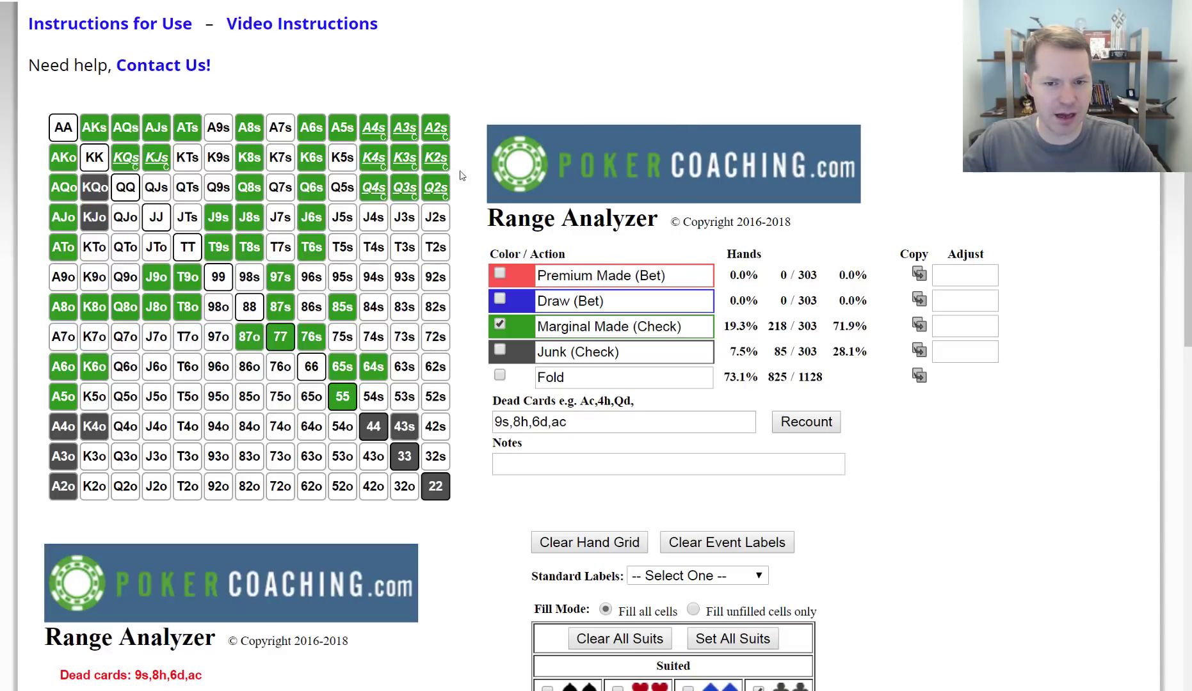
click(616, 389)
double_click(575, 382)
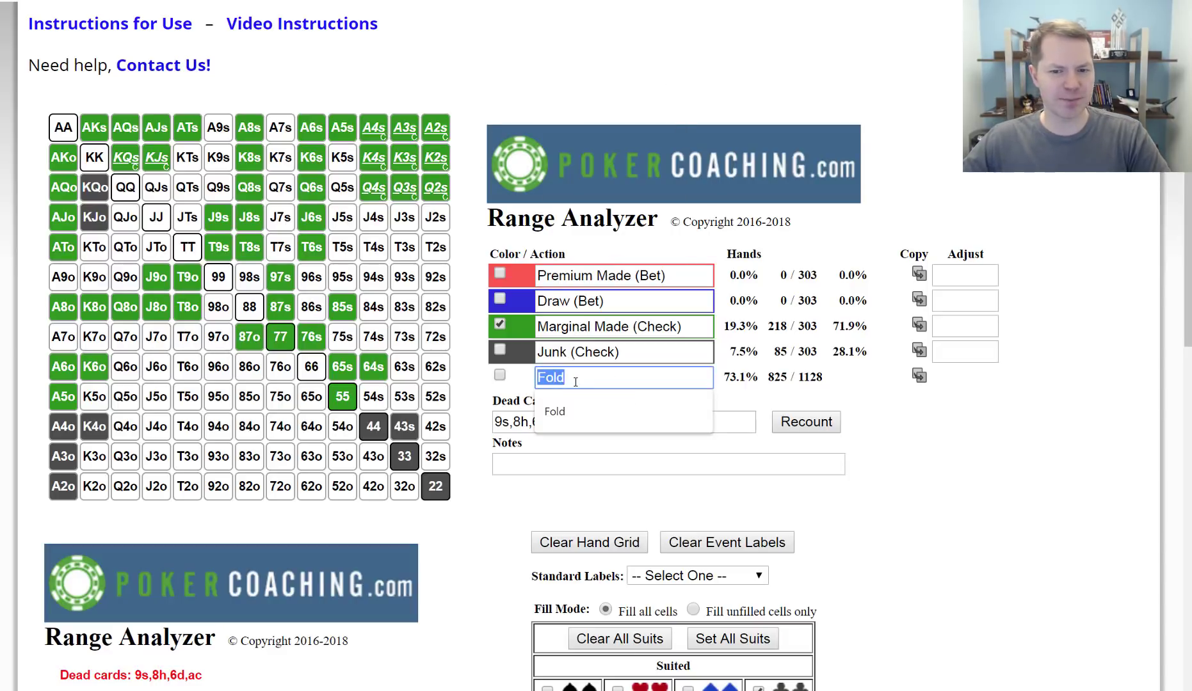
click(575, 382)
click(617, 114)
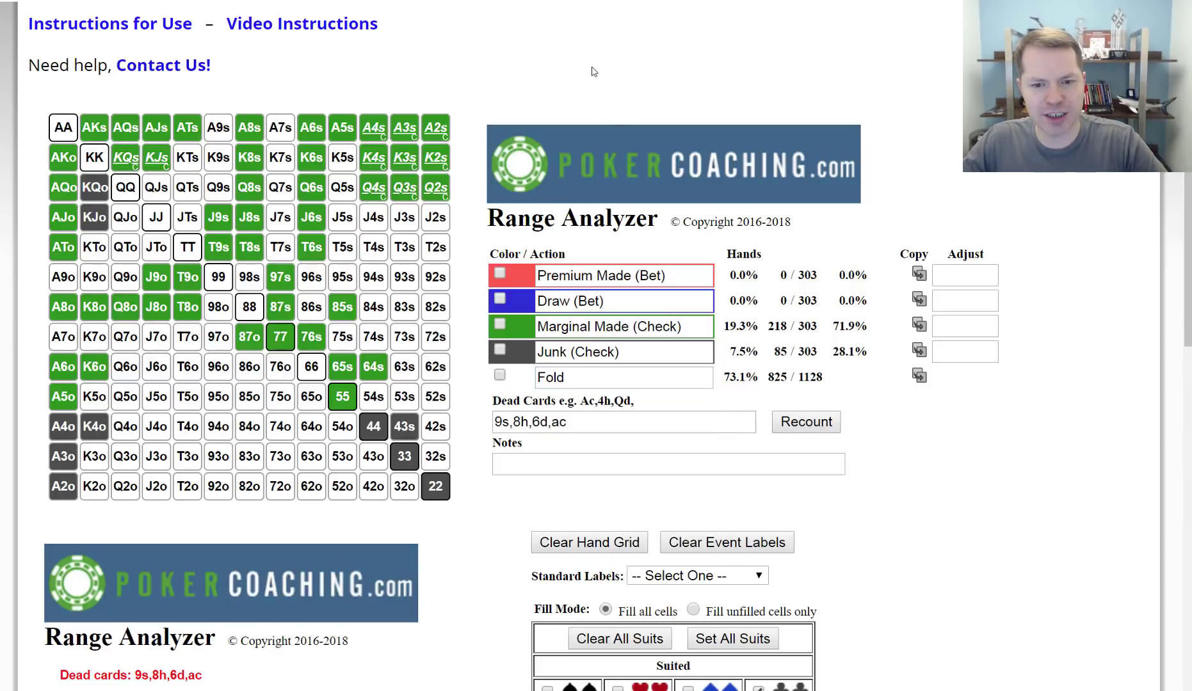
Capitalize the ace in the dead cards so the list reads 9s,8h,6d,Ac.
click(559, 421)
key(BackSpace)
text(A)
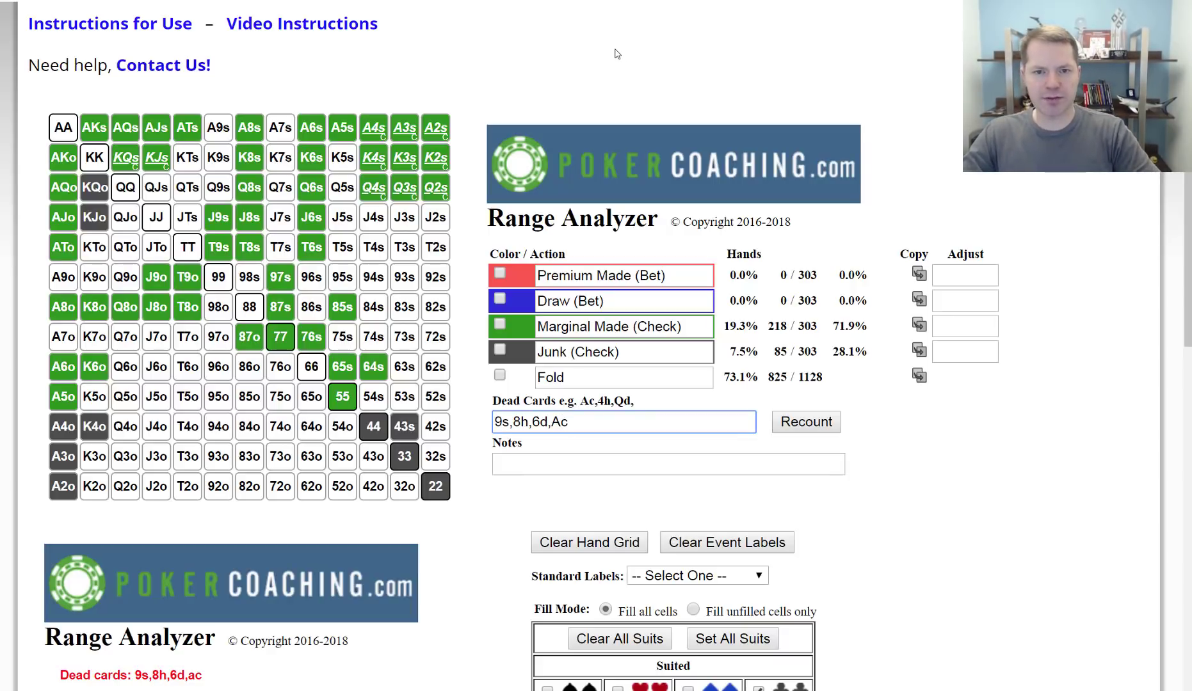
Assign all suits of AK, AQ, AJ, AT, A8 and A6, both suited and offsuit, to Premium Made (Bet).
click(500, 274)
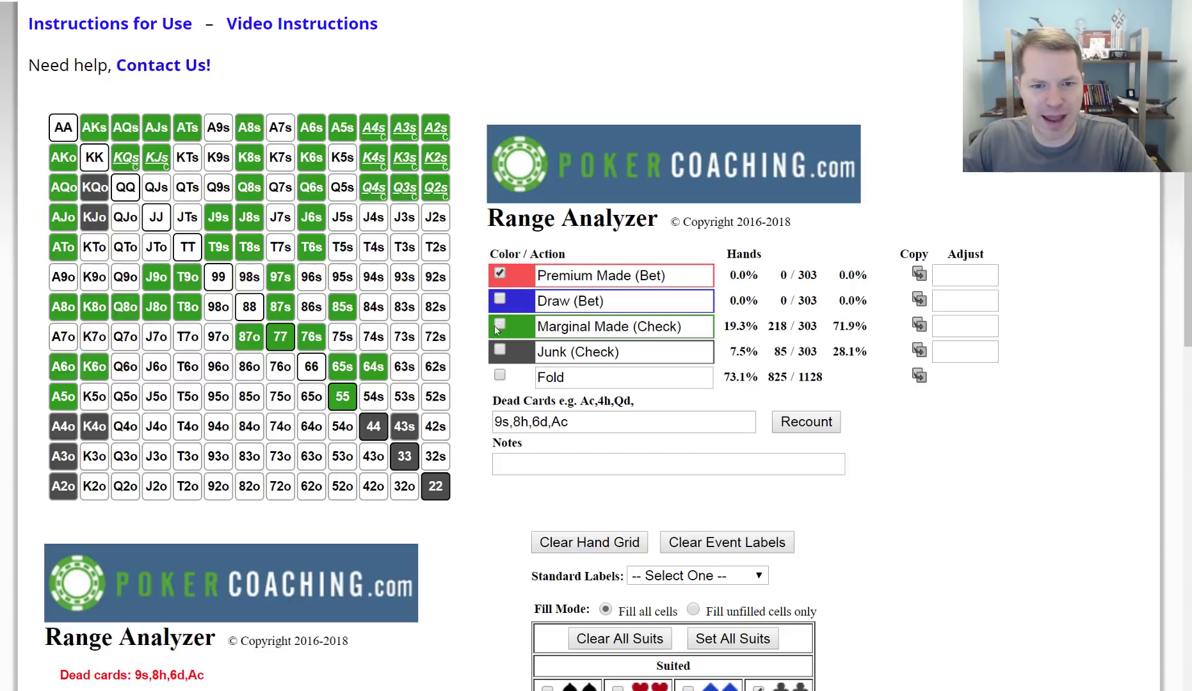
drag(96, 128, 126, 128)
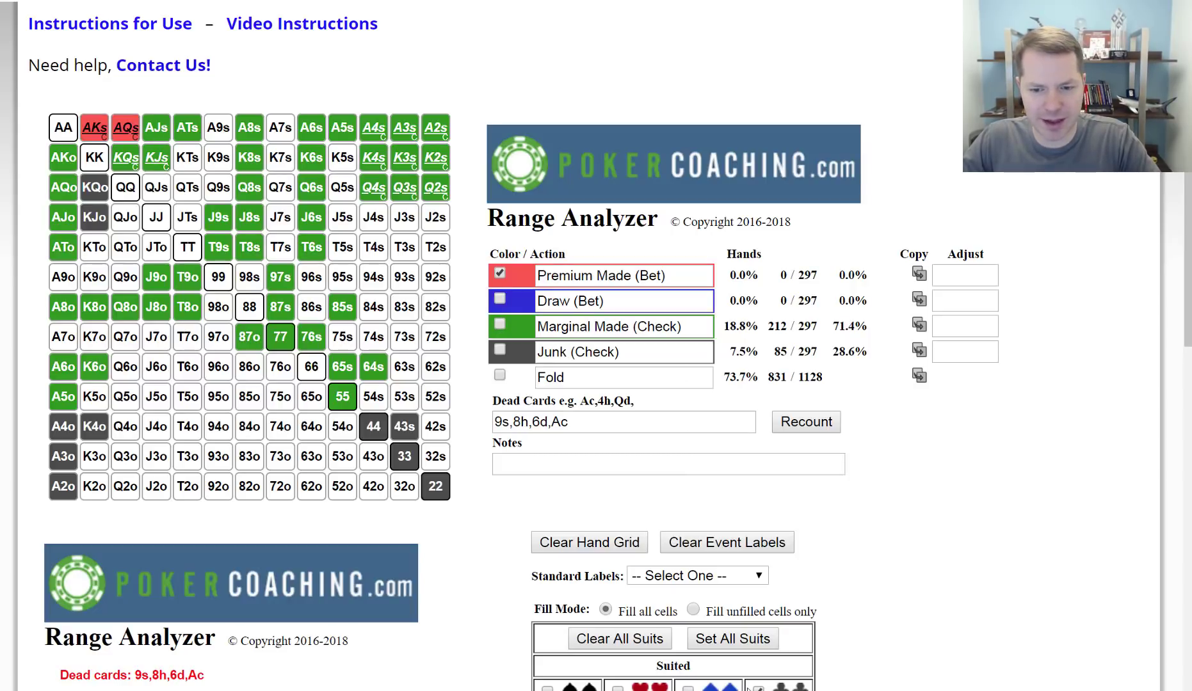
drag(117, 134, 188, 131)
drag(64, 160, 63, 217)
click(60, 246)
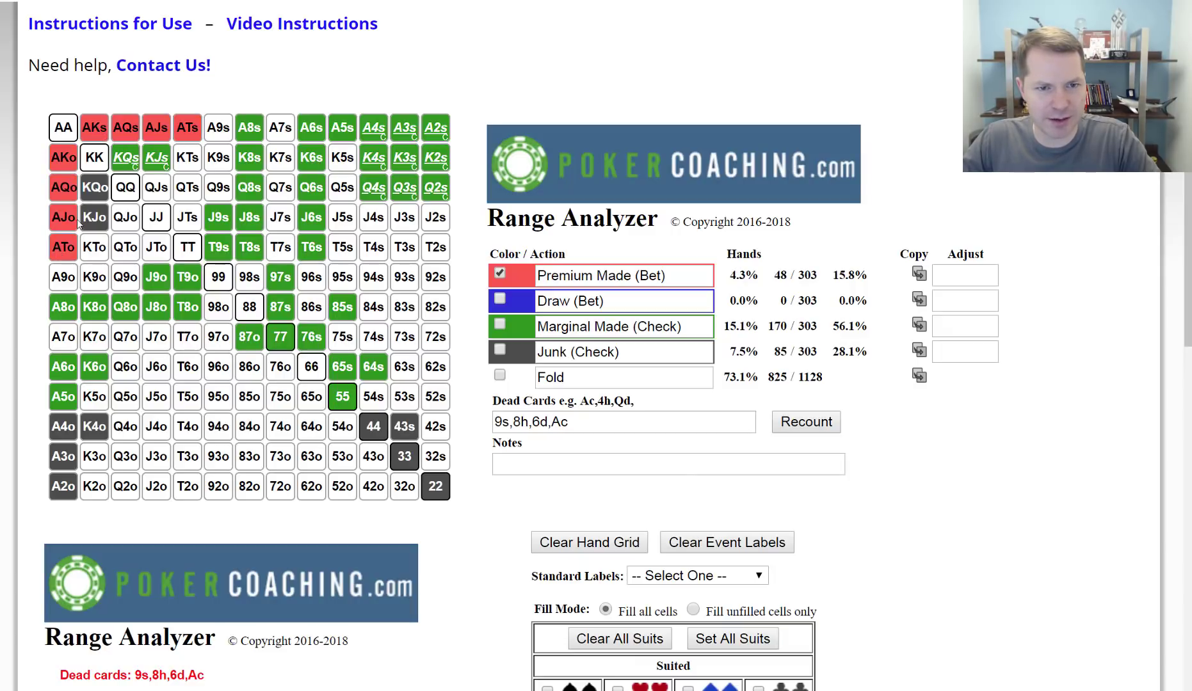
click(250, 127)
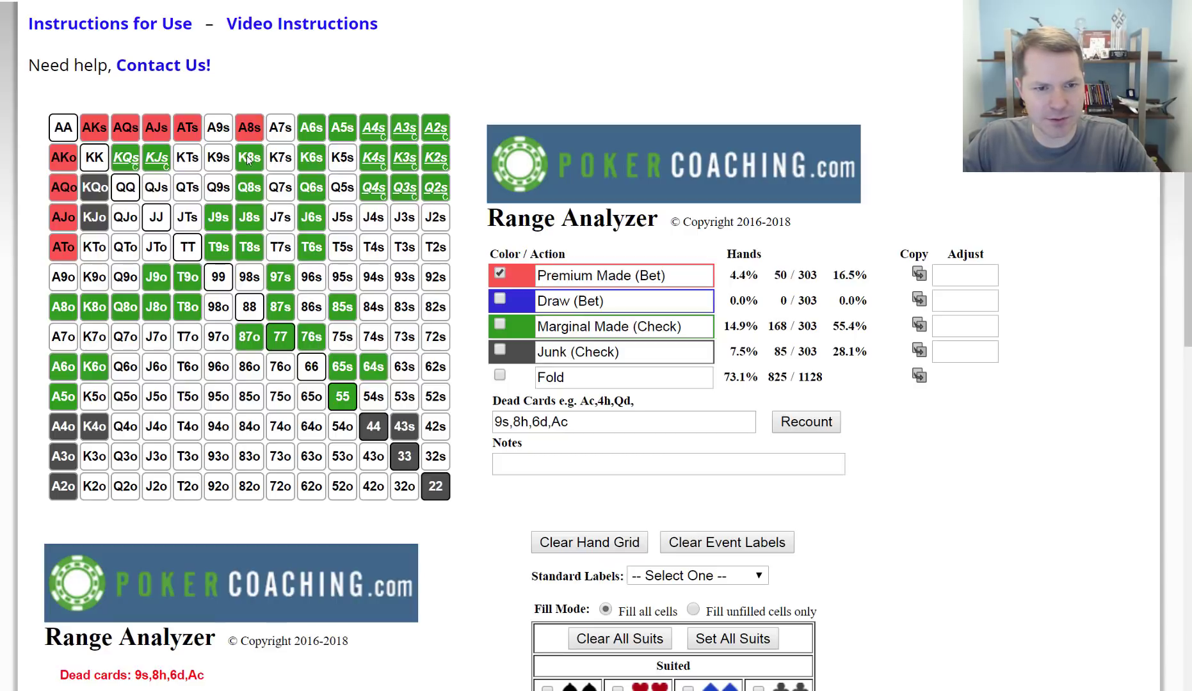
click(63, 307)
click(64, 368)
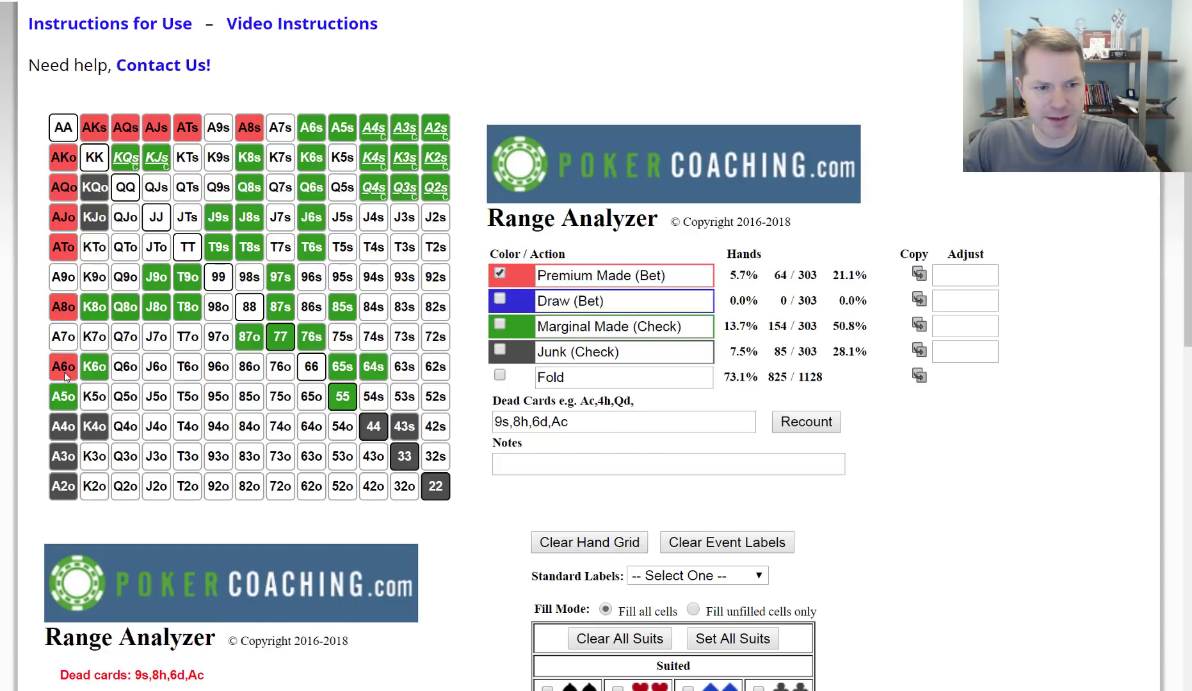
click(325, 125)
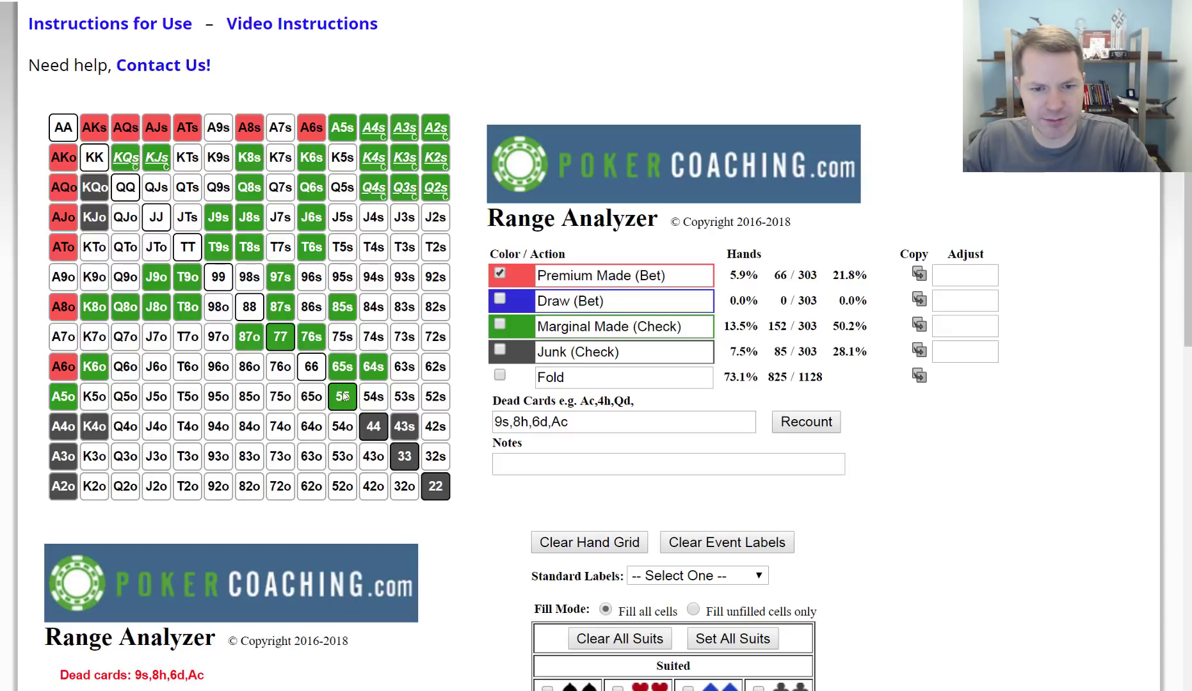
Move A4o, A3o and A2o to Marginal Made (Check).
click(500, 350)
click(504, 324)
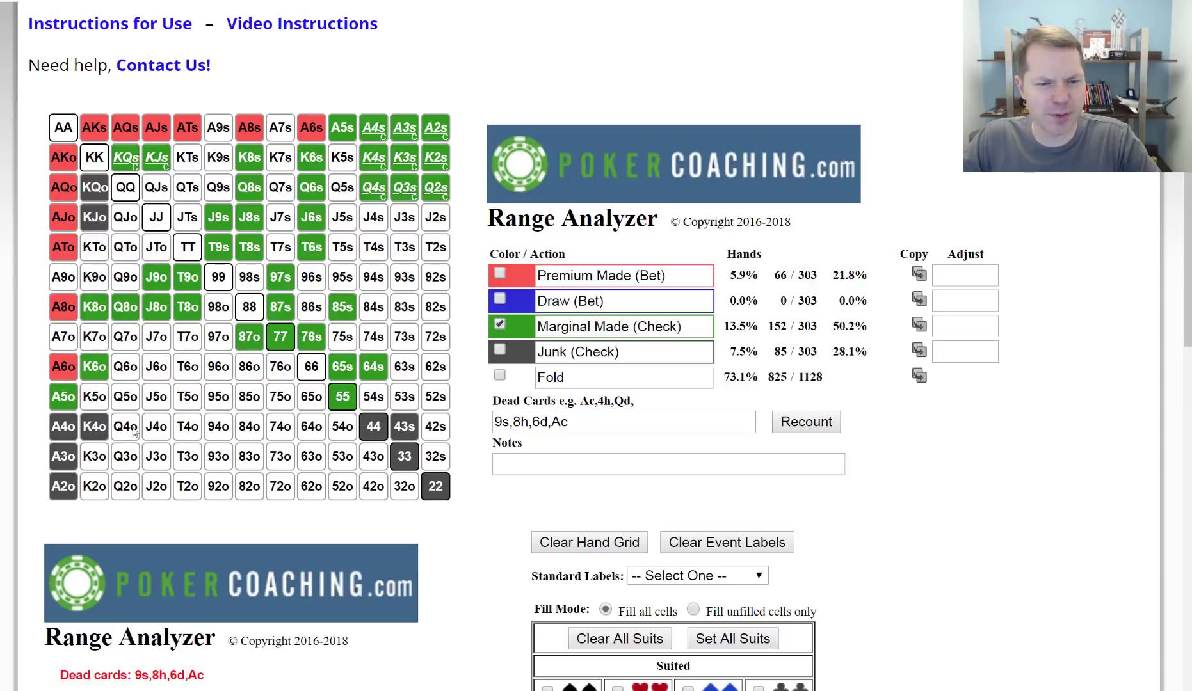
drag(63, 435, 63, 490)
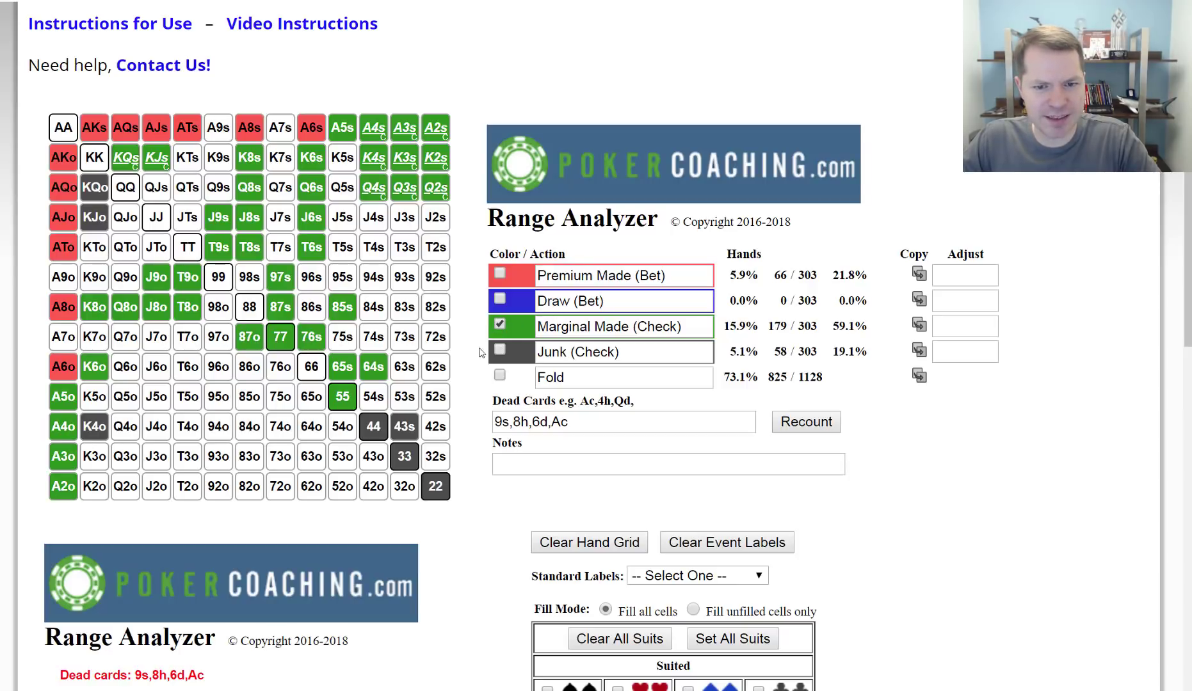
Assign 65s, 64s, 43s, J6s, T6s and 76s to Draw (Bet) and review that category's share of the range.
click(373, 375)
click(343, 368)
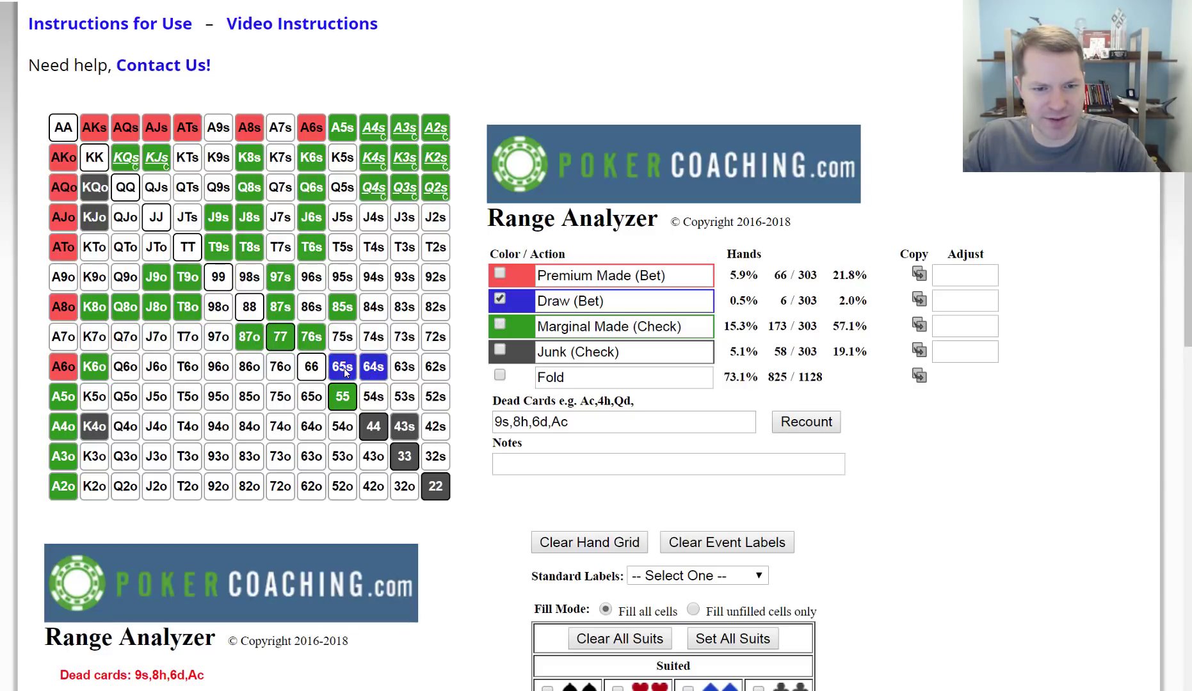
click(403, 427)
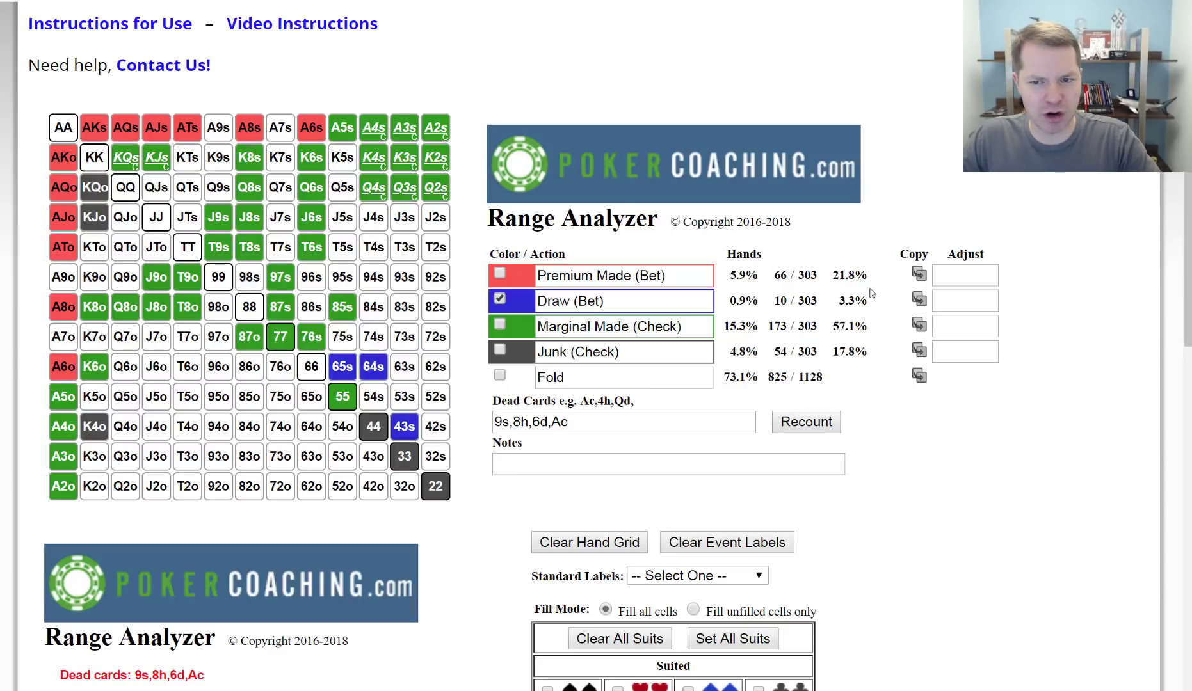
drag(868, 300, 841, 301)
click(840, 300)
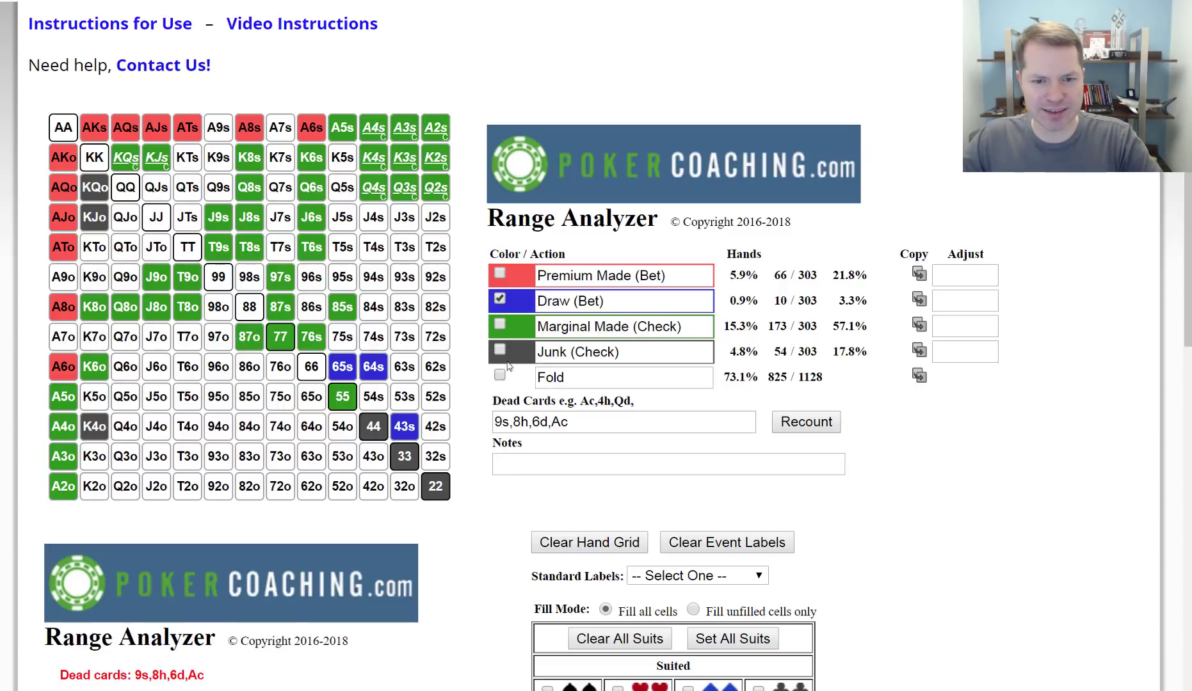
click(320, 245)
click(312, 220)
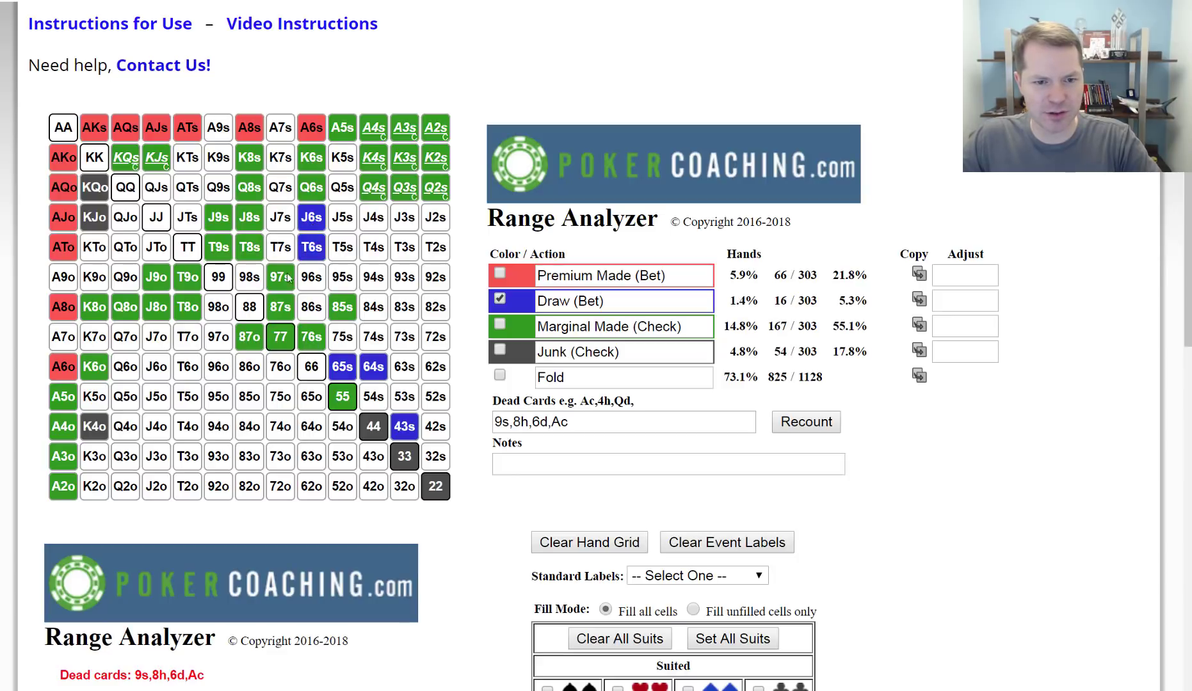
click(310, 334)
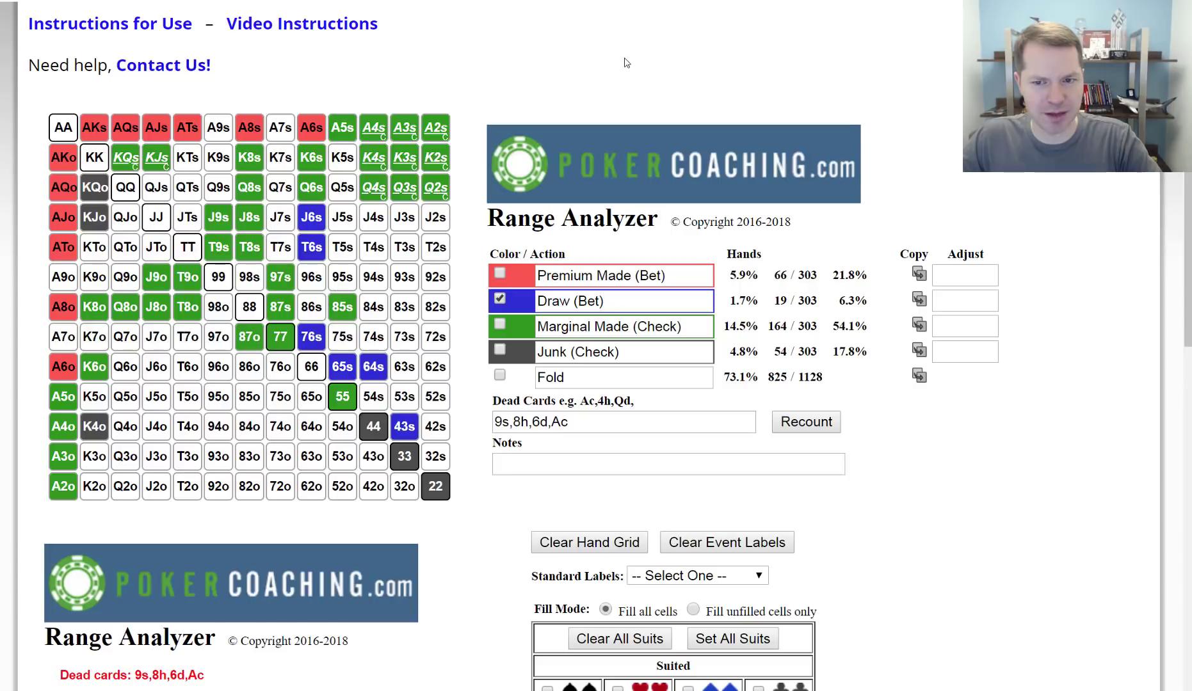
double_click(854, 300)
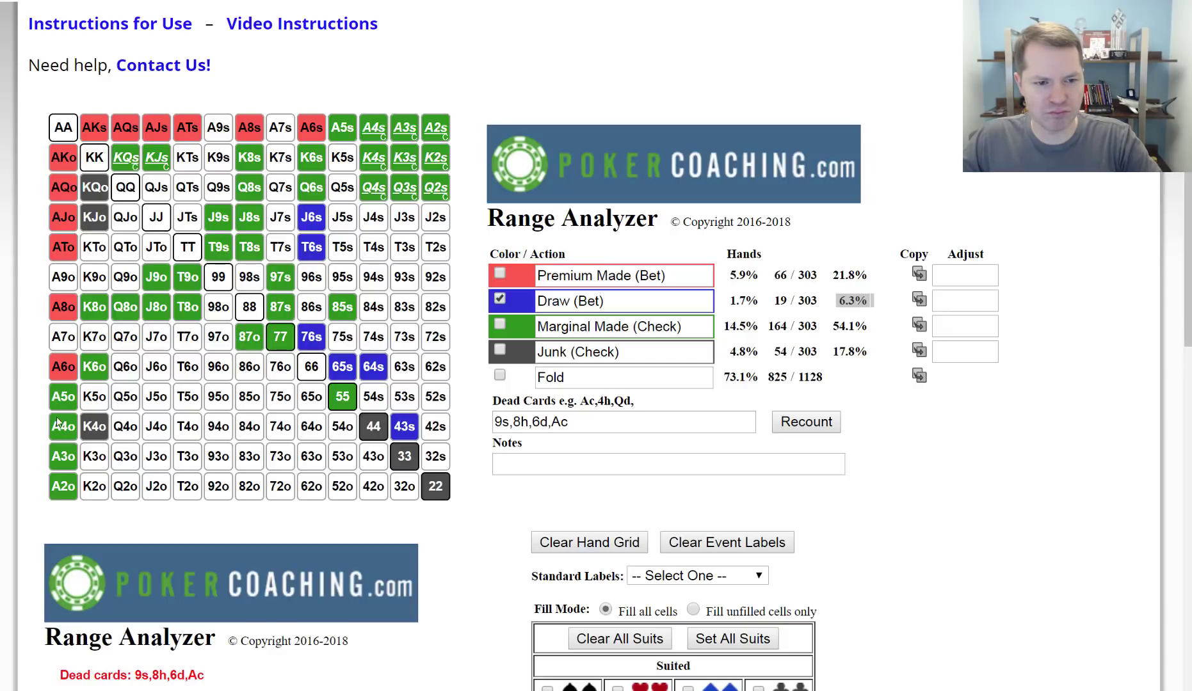
click(567, 507)
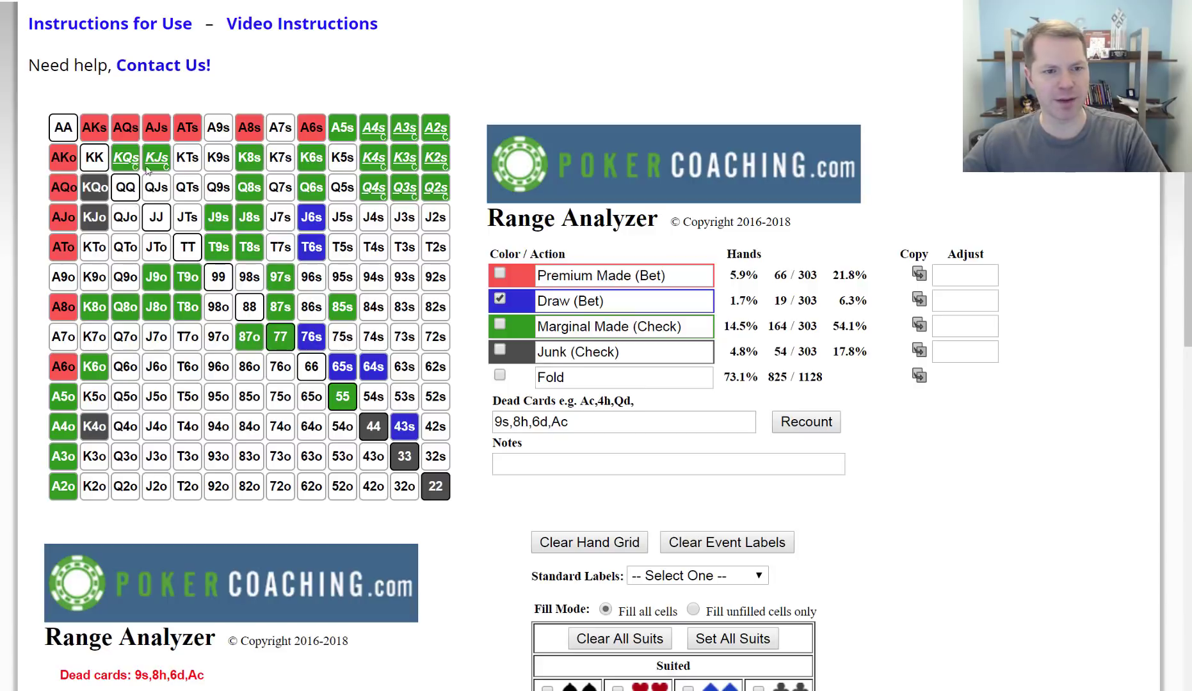
Add KQo, KJo and the club suits of KQs and KJs to Draw (Bet), and check the resulting category percentages.
click(96, 188)
click(95, 217)
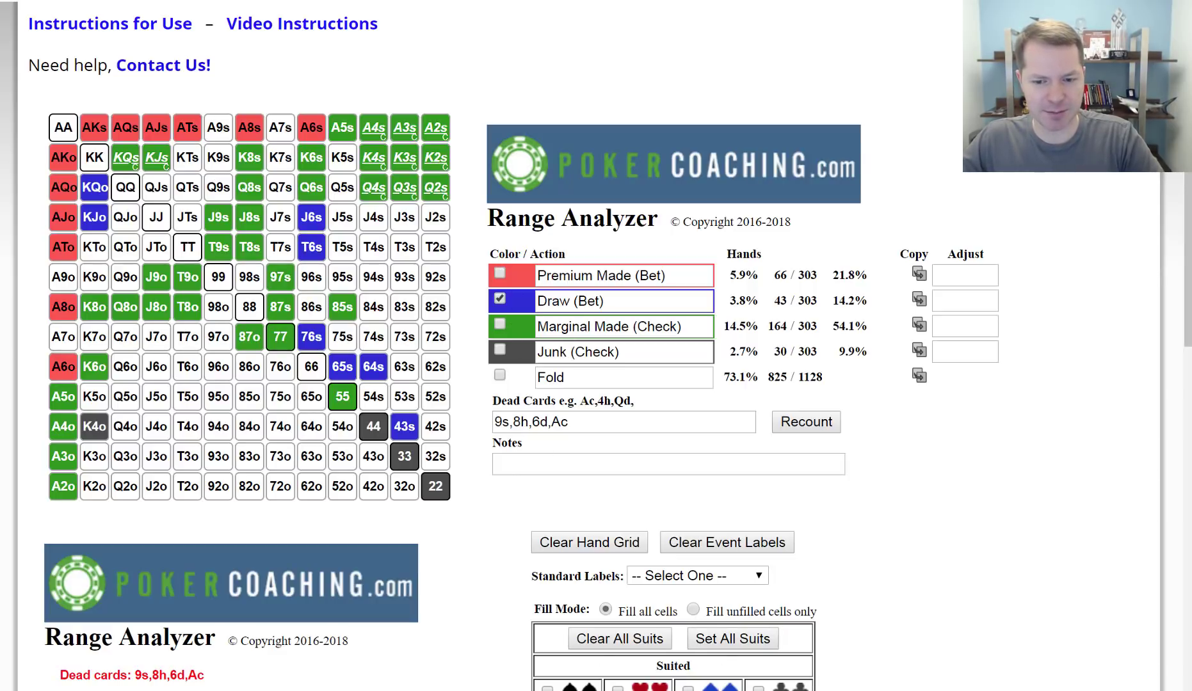
click(126, 157)
click(157, 156)
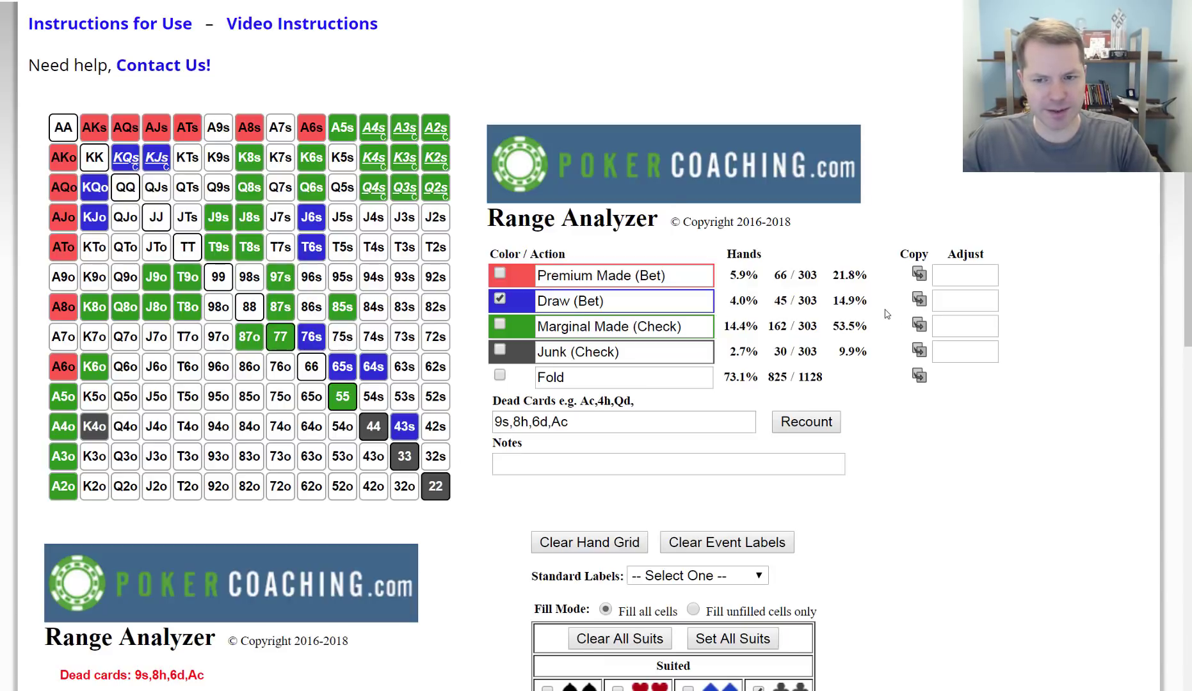
double_click(850, 300)
click(852, 323)
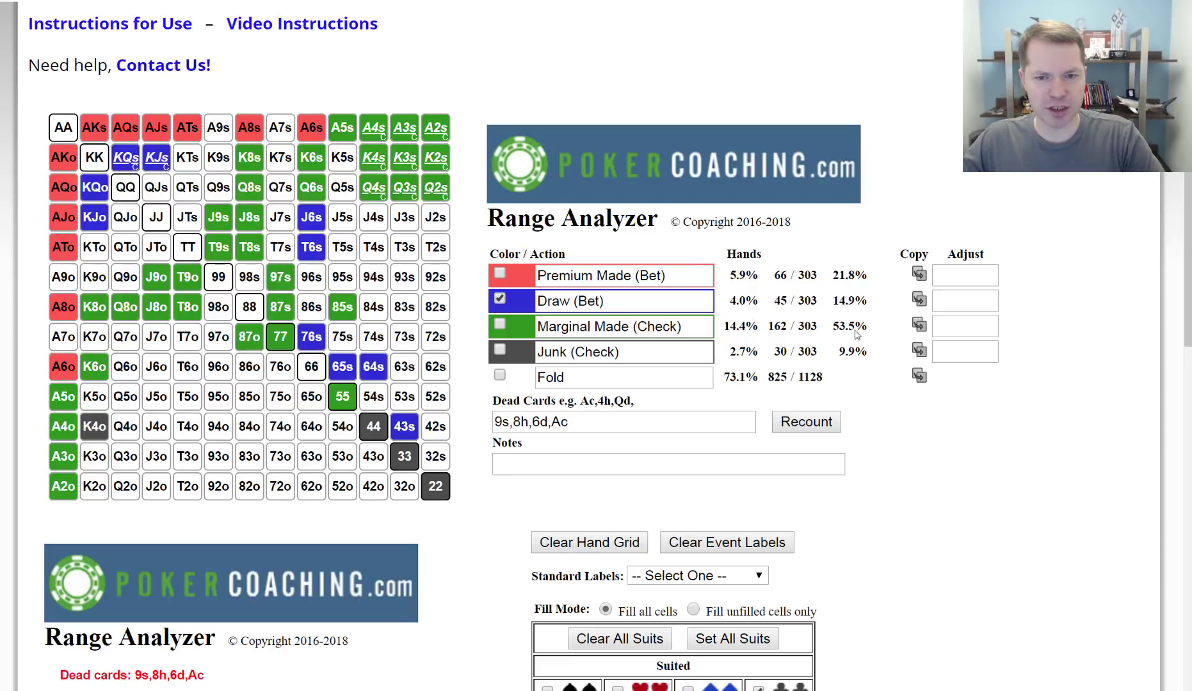
Move the club suits of K4s–K2s and Q4s–Q2s to Junk (Check) and compare the category percentages.
click(500, 350)
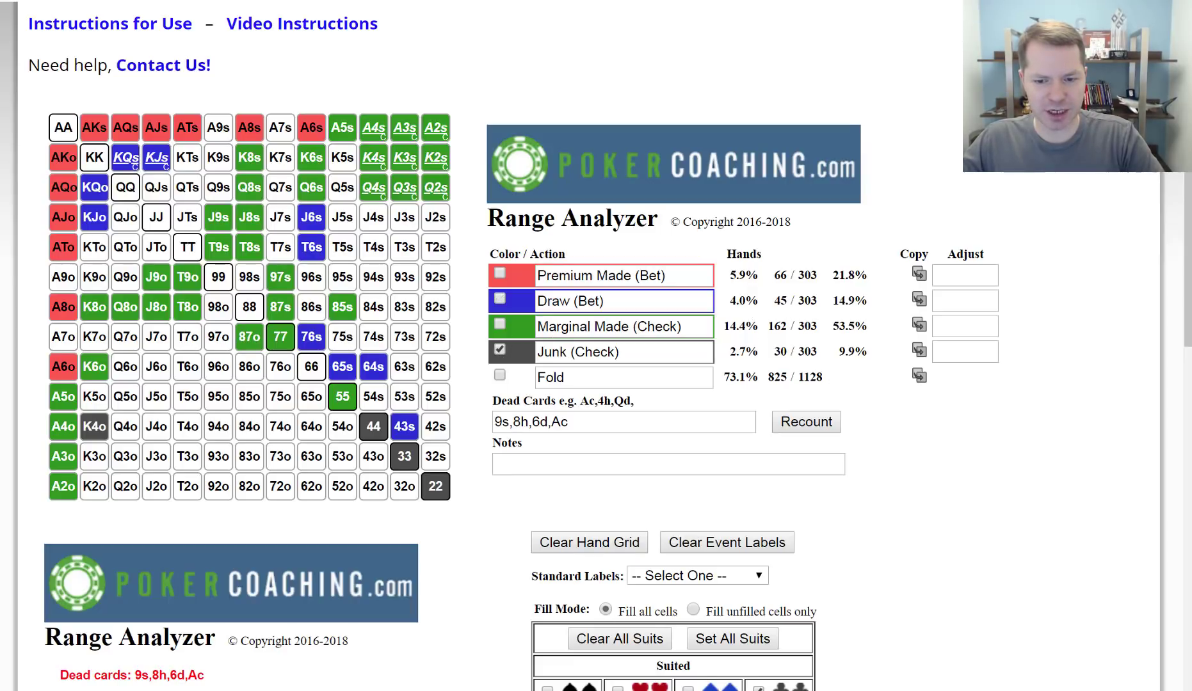
mouse_move(379, 168)
mouse_down()
mouse_move(403, 190)
mouse_move(436, 161)
mouse_move(457, 174)
mouse_up()
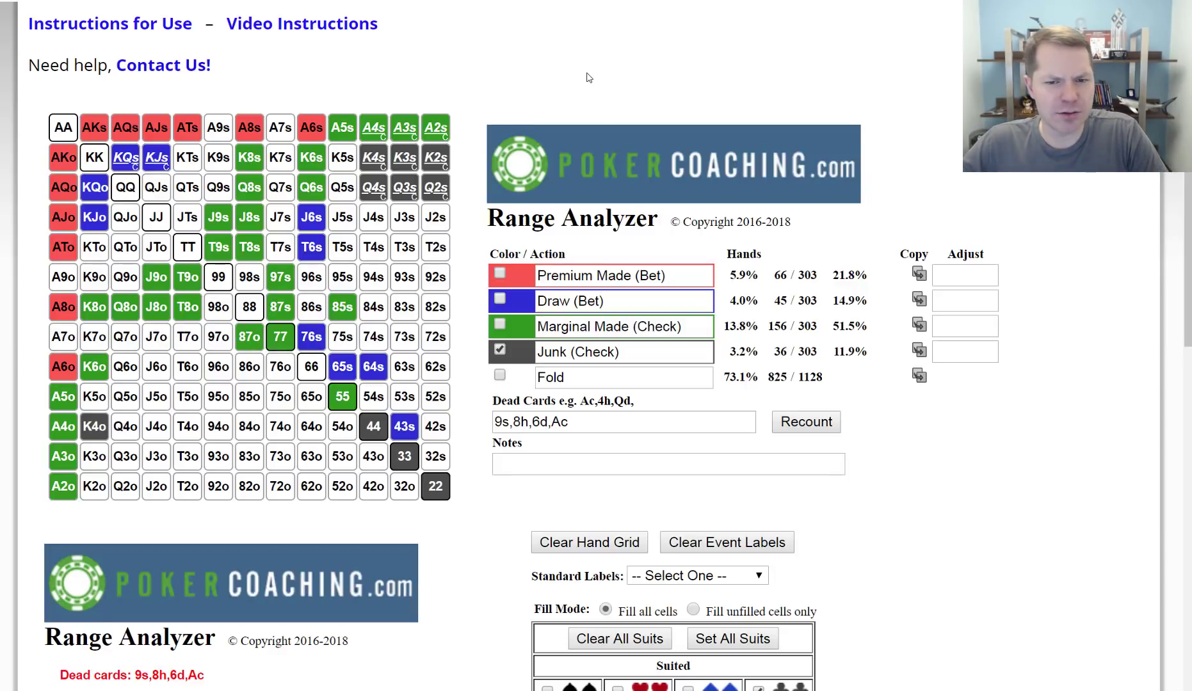
drag(861, 324, 850, 350)
click(946, 146)
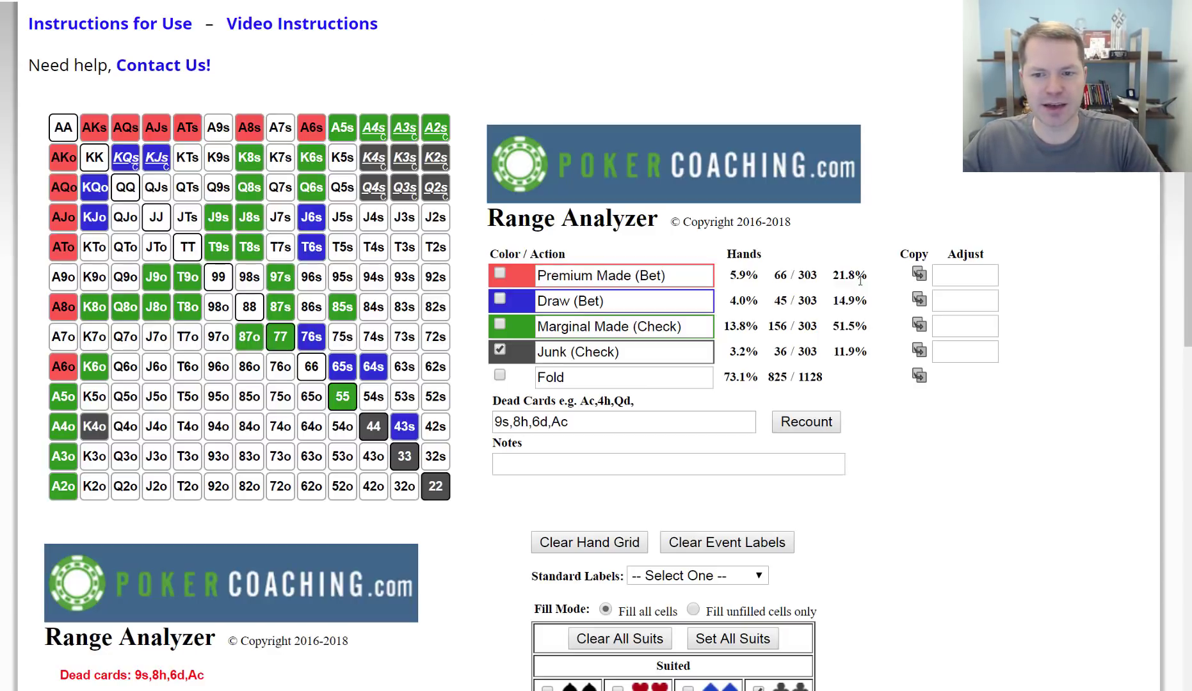
drag(868, 299, 836, 299)
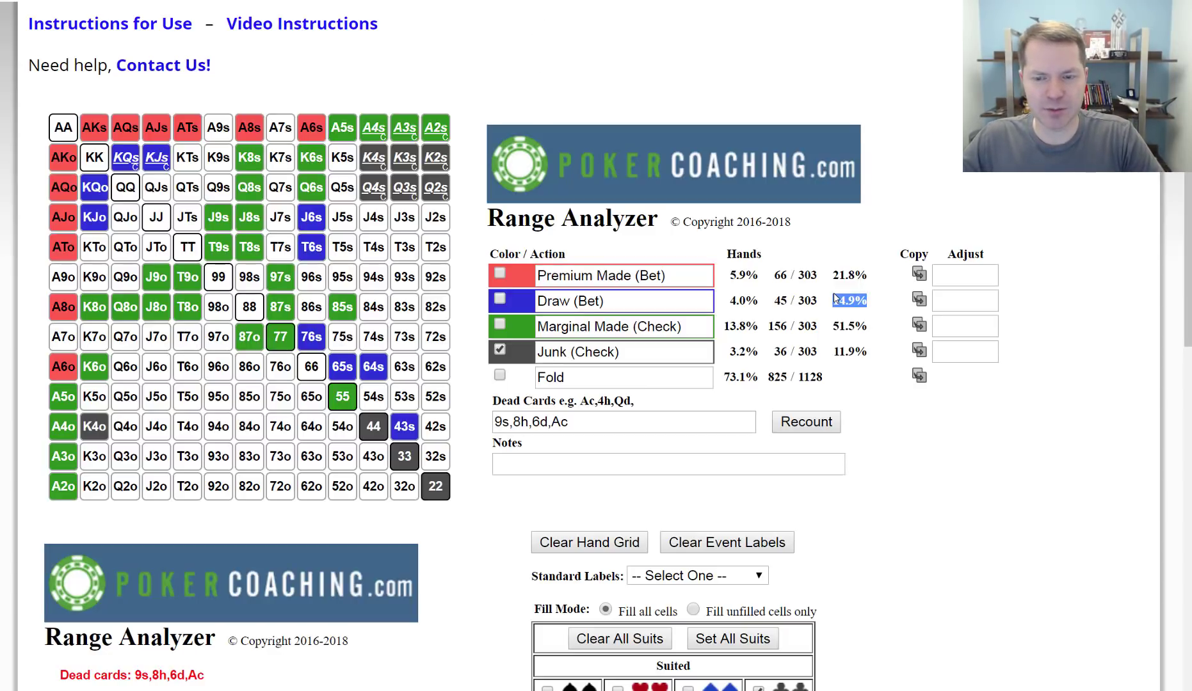
click(902, 126)
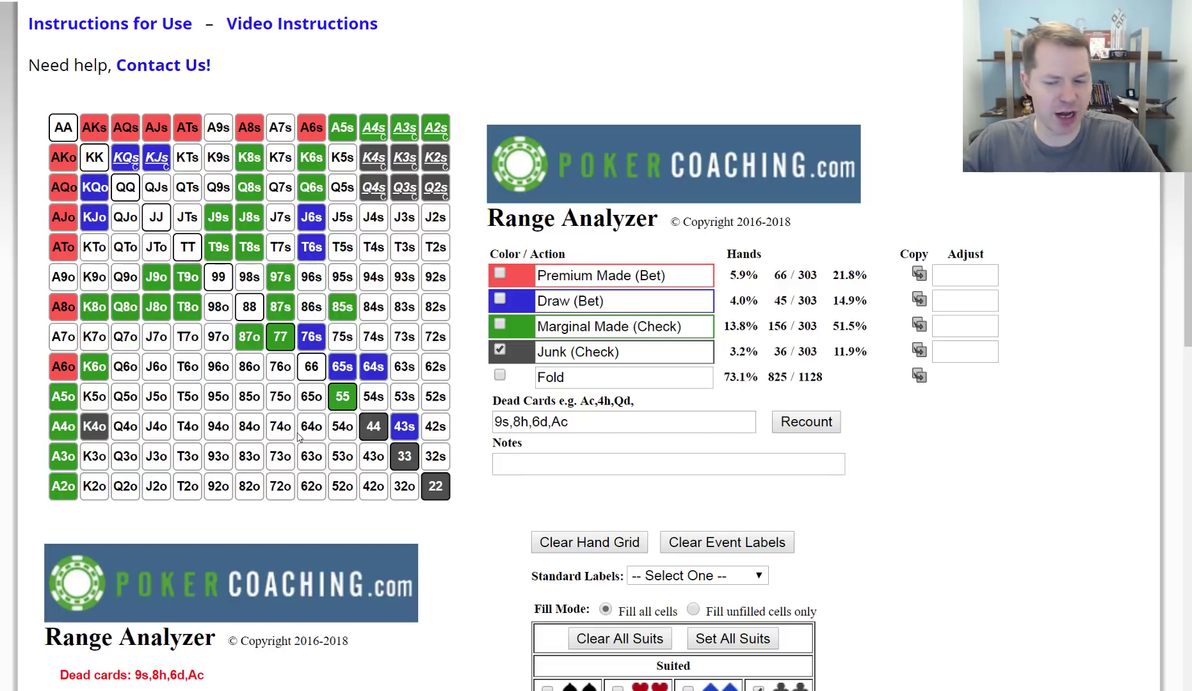
Create the forum image of the turn range and save it as a PNG image on the Desktop.
scroll(297, 437, down, 8)
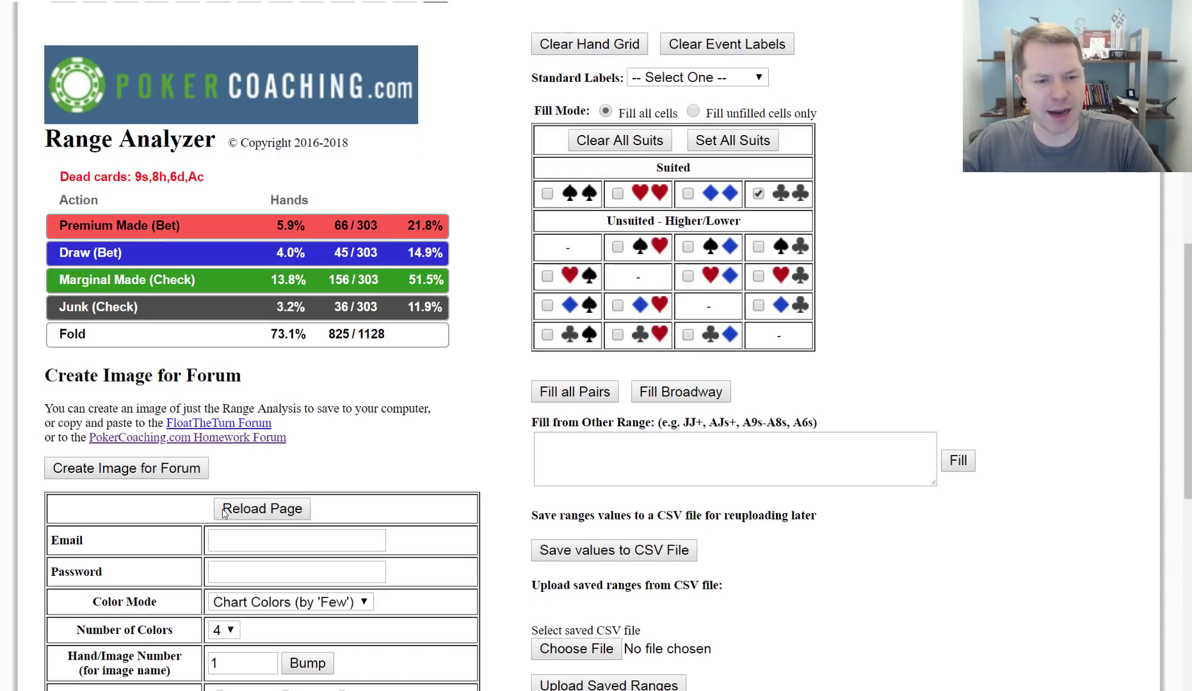
click(157, 476)
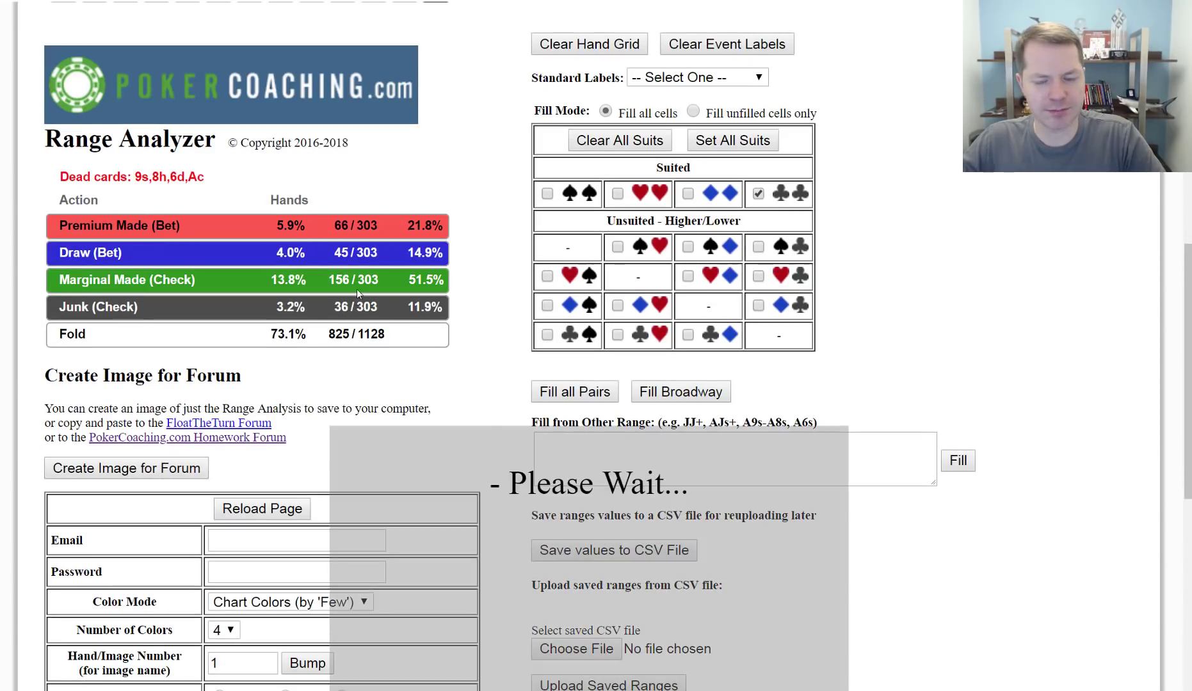
scroll(282, 179, up, 10)
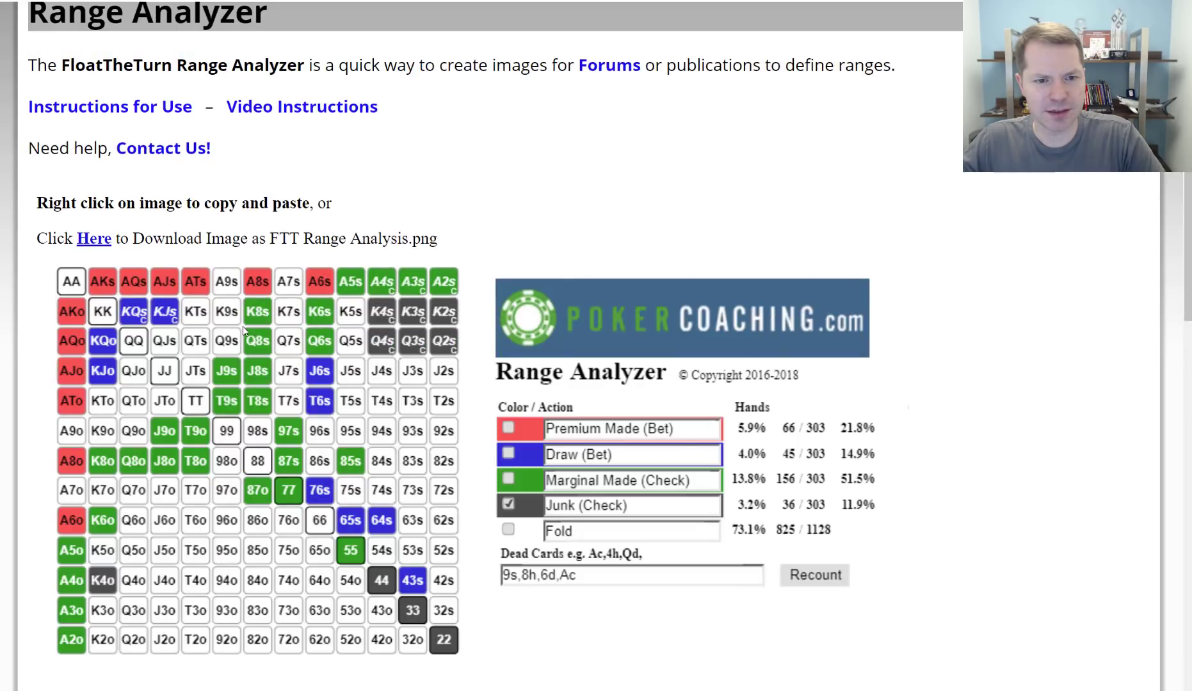
right_click(244, 329)
click(288, 361)
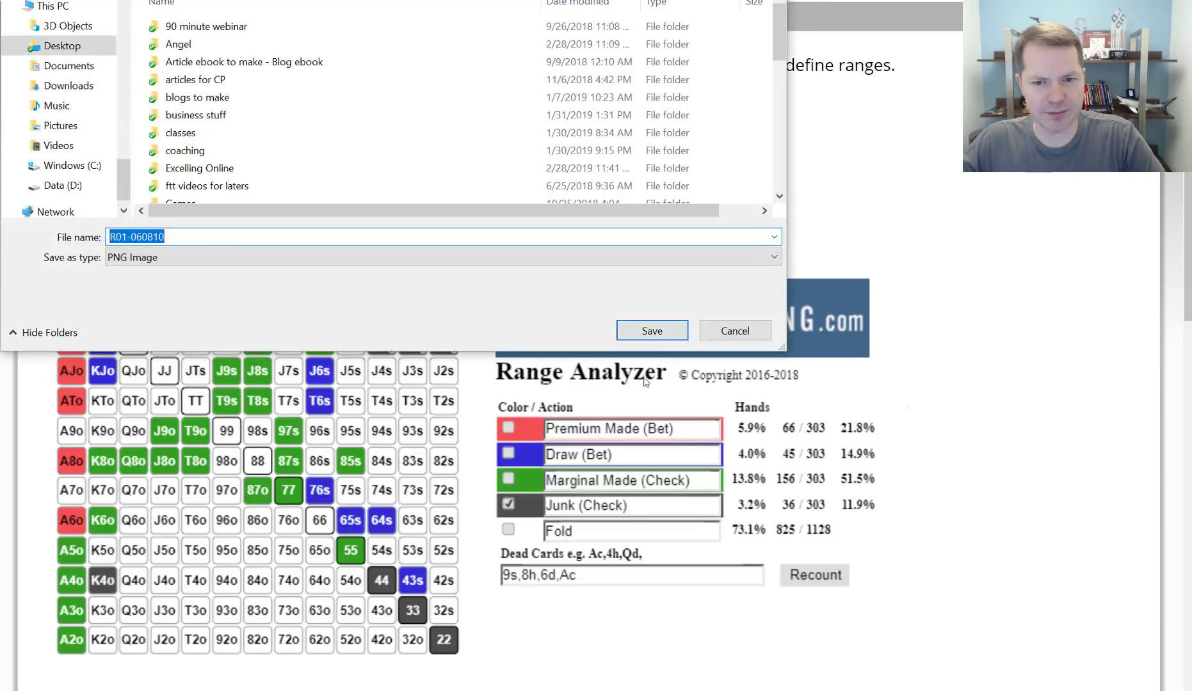
click(652, 330)
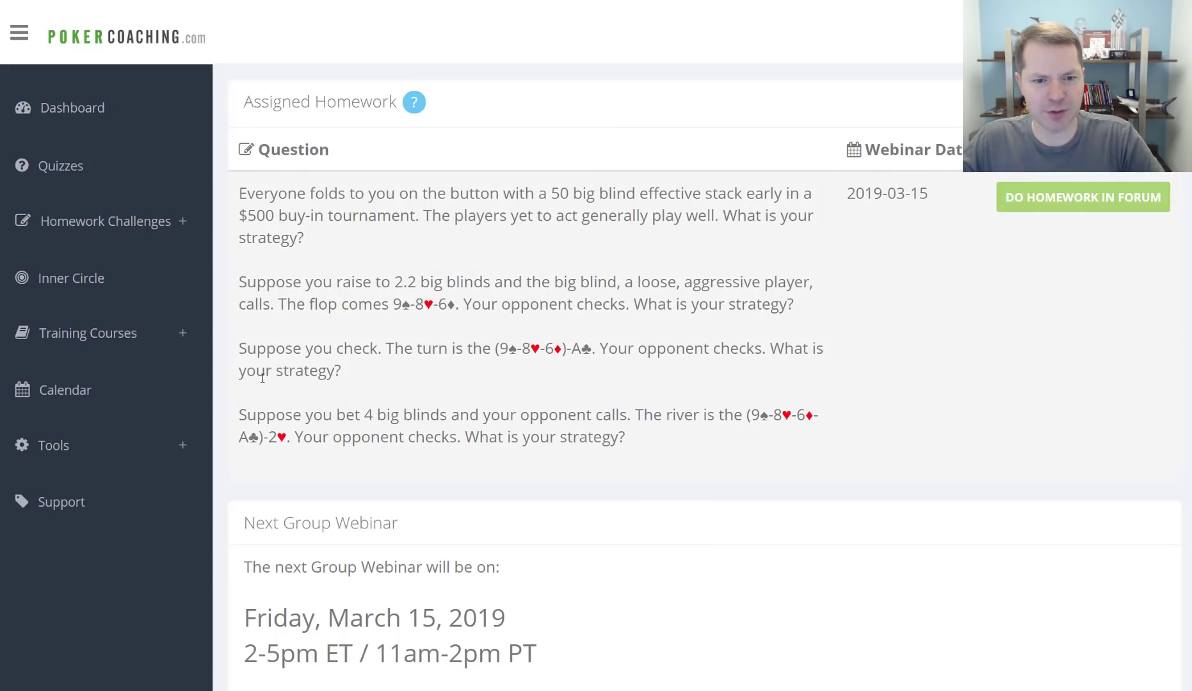
Look up the turn bet size in the homework's river question and return the Range Analyzer from the generated image to the editable grid.
drag(628, 415, 236, 416)
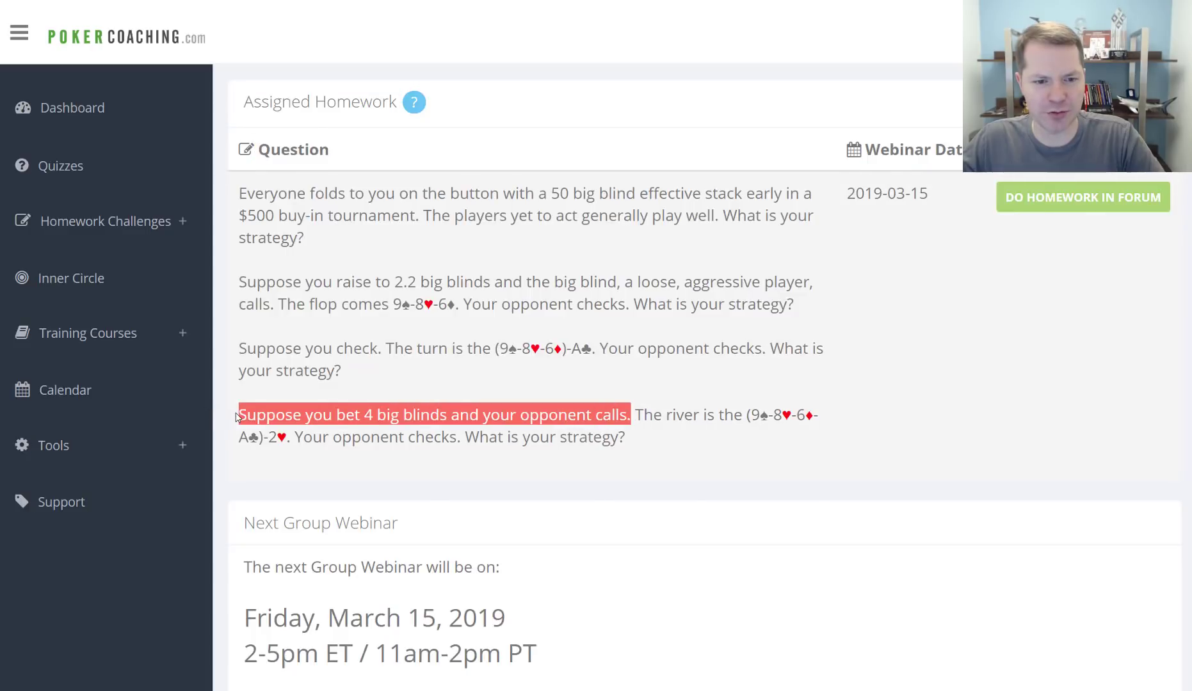
key(alt+Tab)
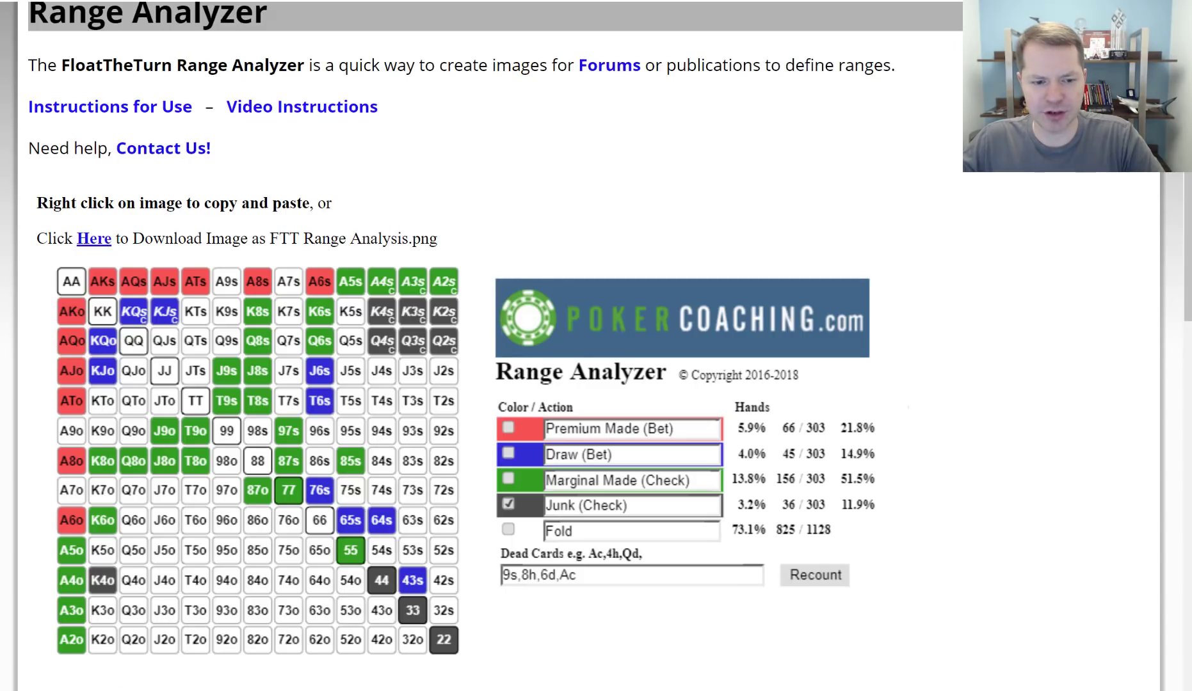
scroll(151, 511, down, 3)
click(122, 567)
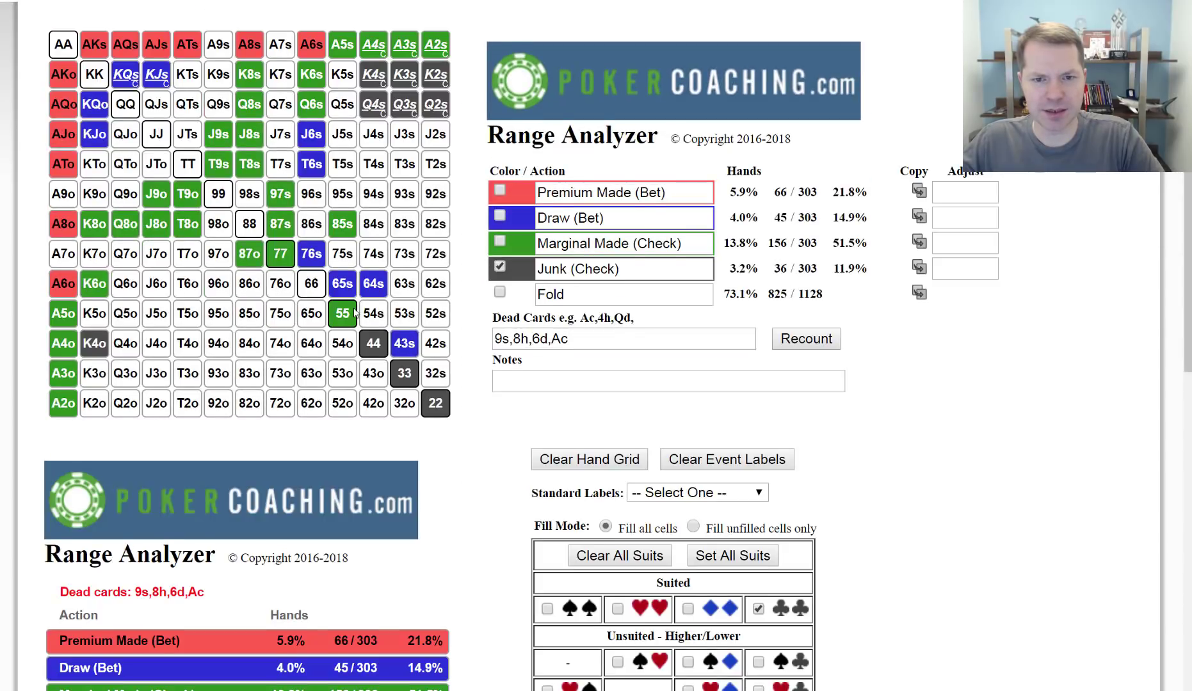
Move 55, 44, 33, 22 and the club suits of A5s–A2s, K4s–K2s and Q4s–Q2s to Fold.
scroll(355, 312, up, 4)
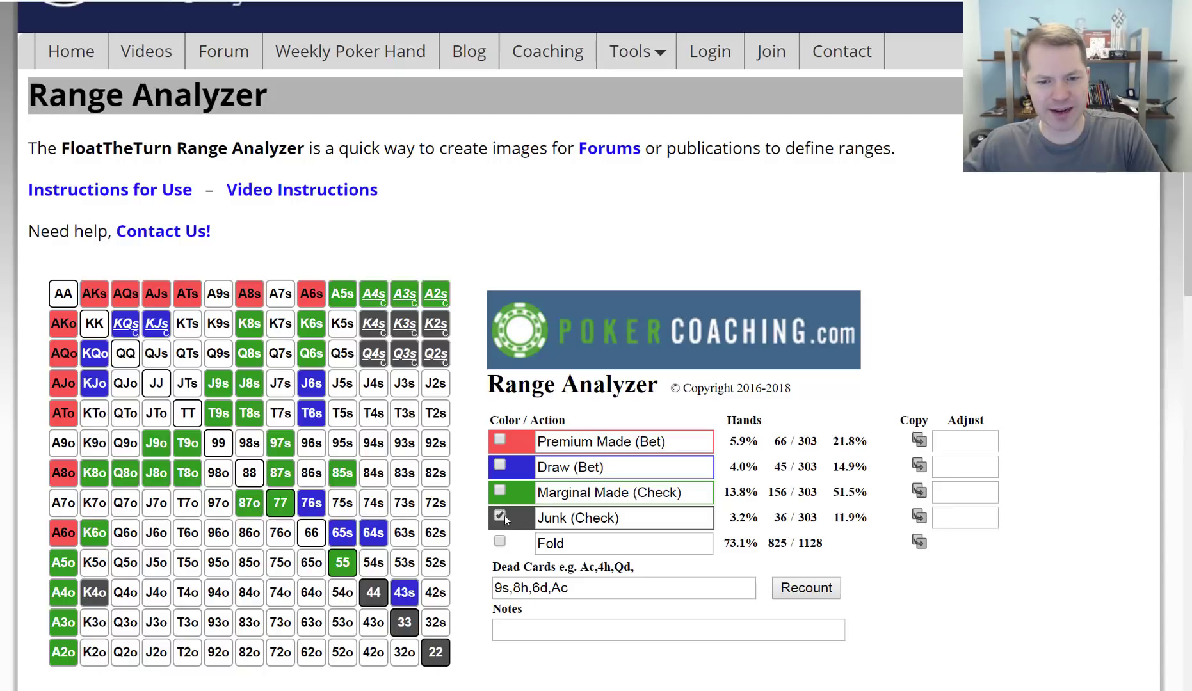
click(500, 542)
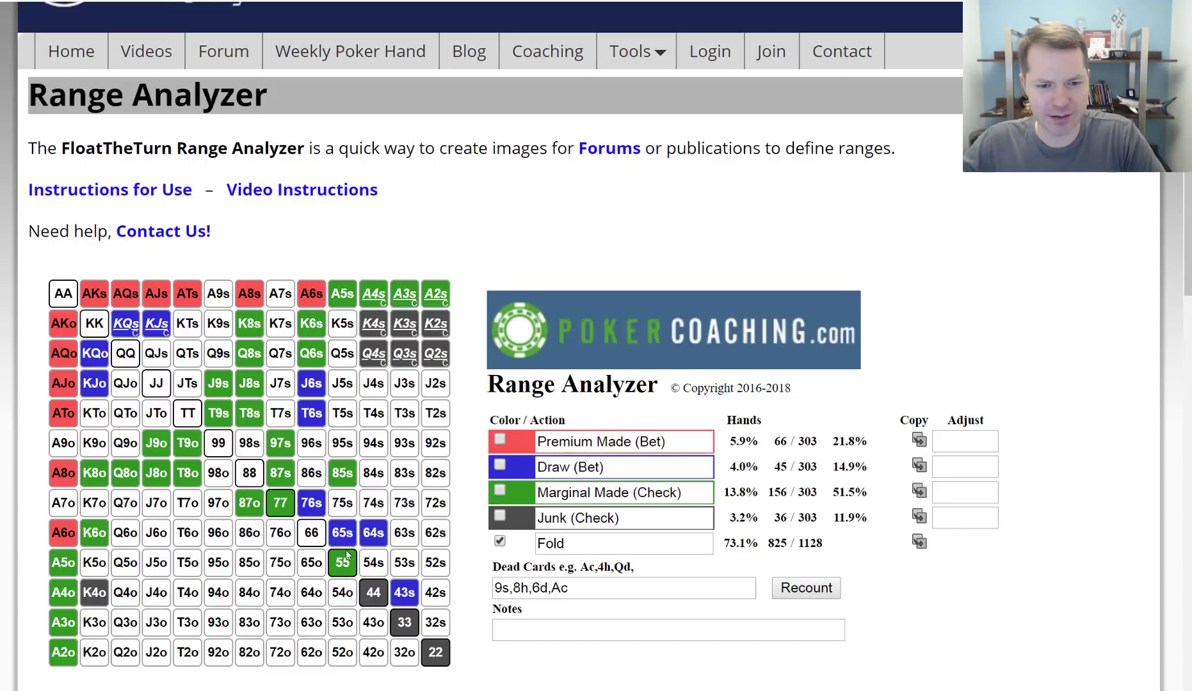
click(346, 555)
click(371, 600)
click(403, 622)
click(435, 652)
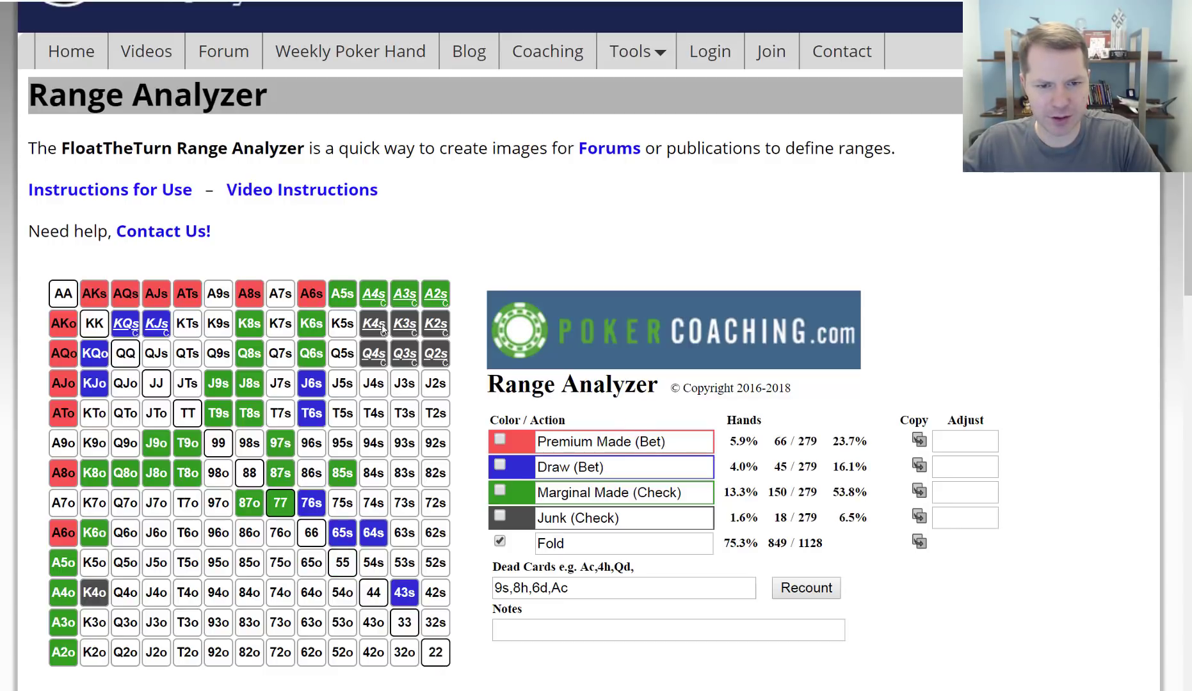
mouse_move(350, 298)
mouse_down()
mouse_move(408, 295)
mouse_move(435, 355)
mouse_move(374, 330)
mouse_move(405, 356)
mouse_up()
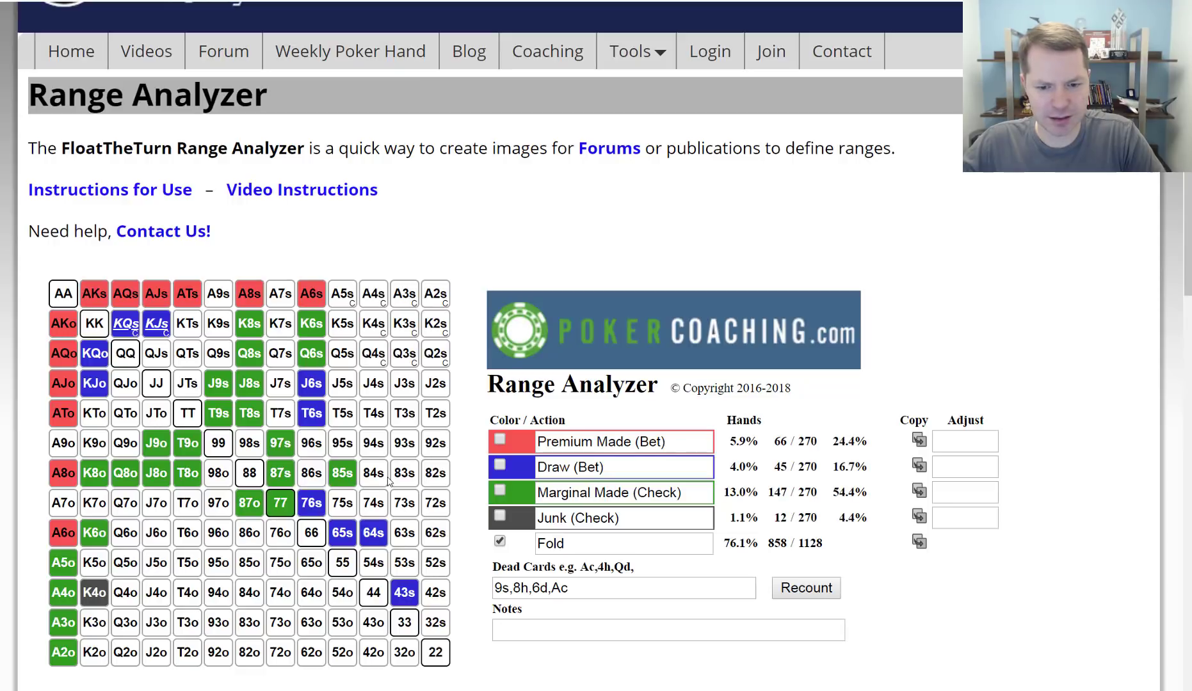
Move all remaining Marginal Made (Check) hands and K4o to Fold, keeping only the Premium Made and Draw betting hands.
scroll(486, 358, down, 3)
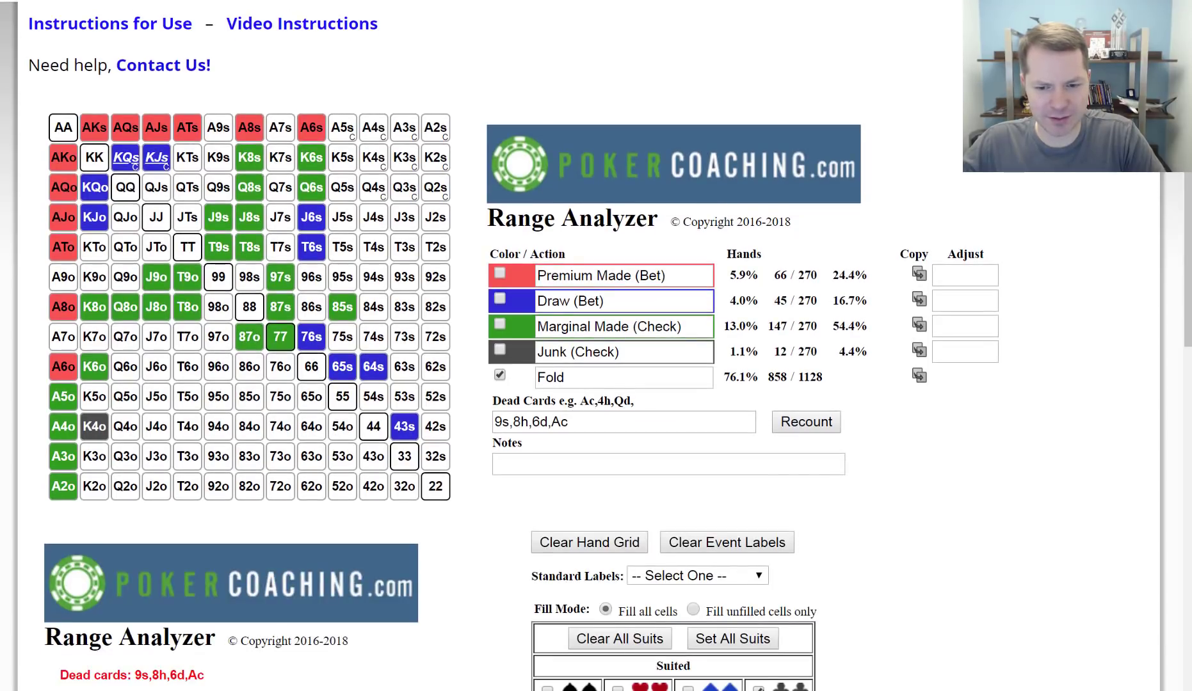
scroll(416, 439, up, 4)
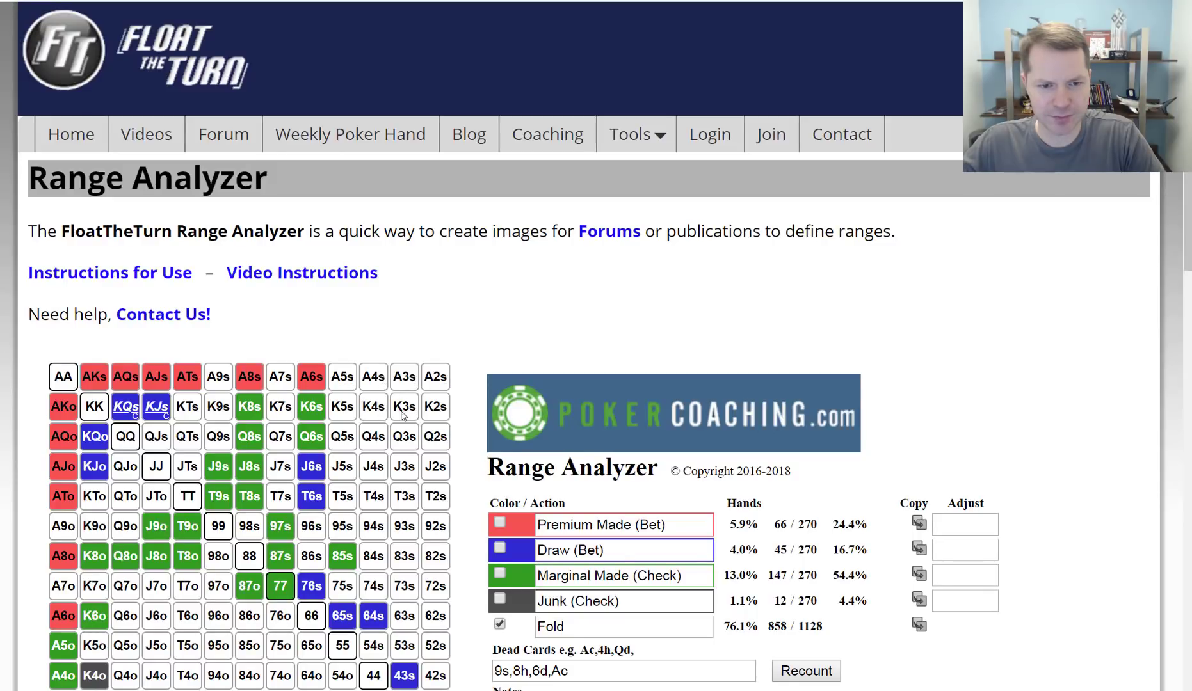
mouse_move(270, 398)
mouse_down()
mouse_move(251, 410)
mouse_move(237, 497)
mouse_move(219, 466)
mouse_up()
mouse_move(267, 500)
mouse_down()
mouse_move(282, 556)
mouse_move(249, 586)
mouse_move(227, 540)
mouse_move(109, 560)
mouse_move(62, 688)
mouse_move(94, 673)
mouse_up()
scroll(310, 493, down, 1)
drag(311, 324, 312, 352)
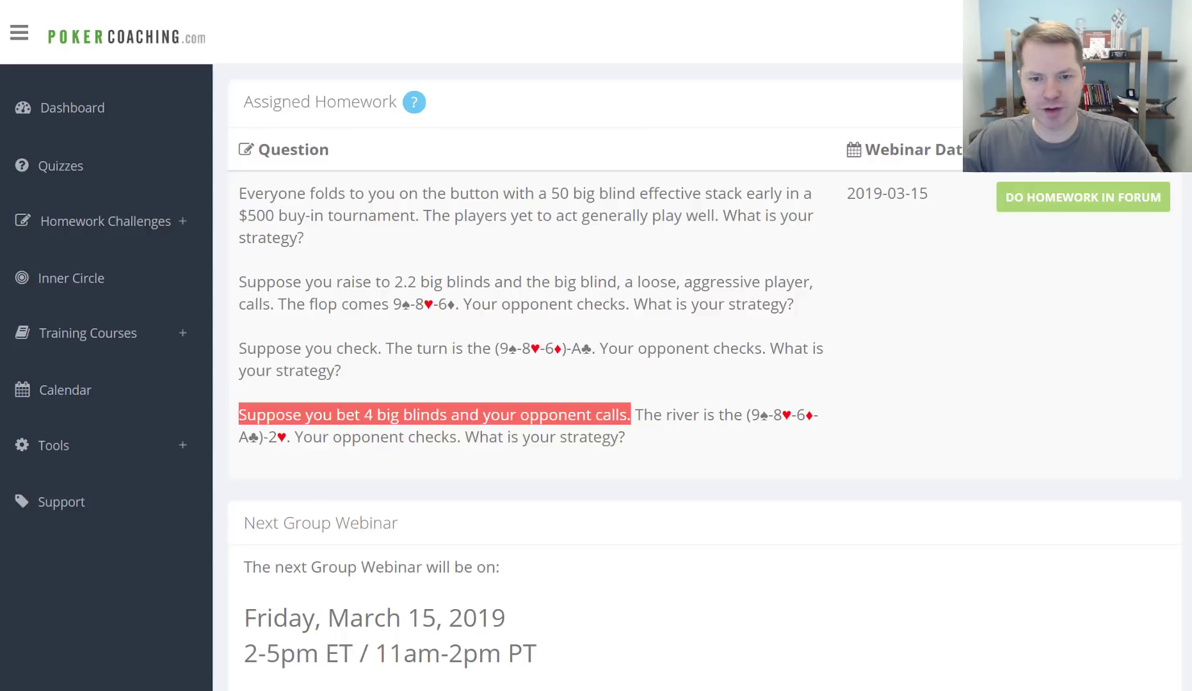
Look up the river card in the homework question, add 2h to the dead cards and recount the range.
key(ctrl+Tab)
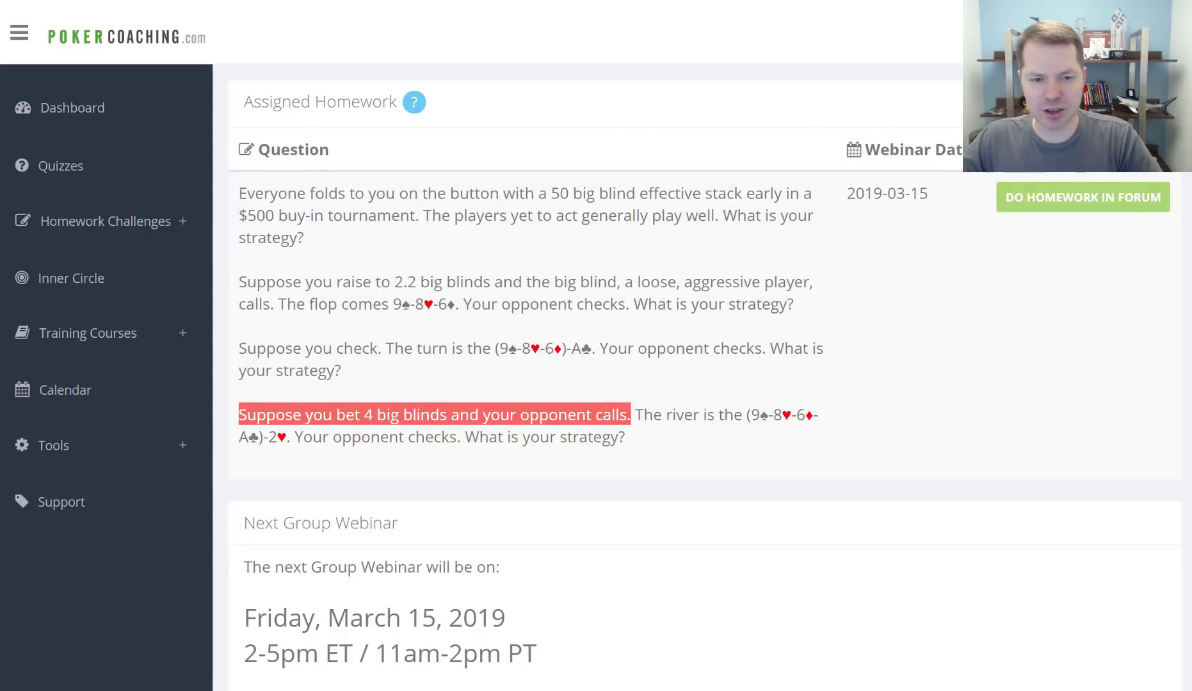
key(ctrl+Tab)
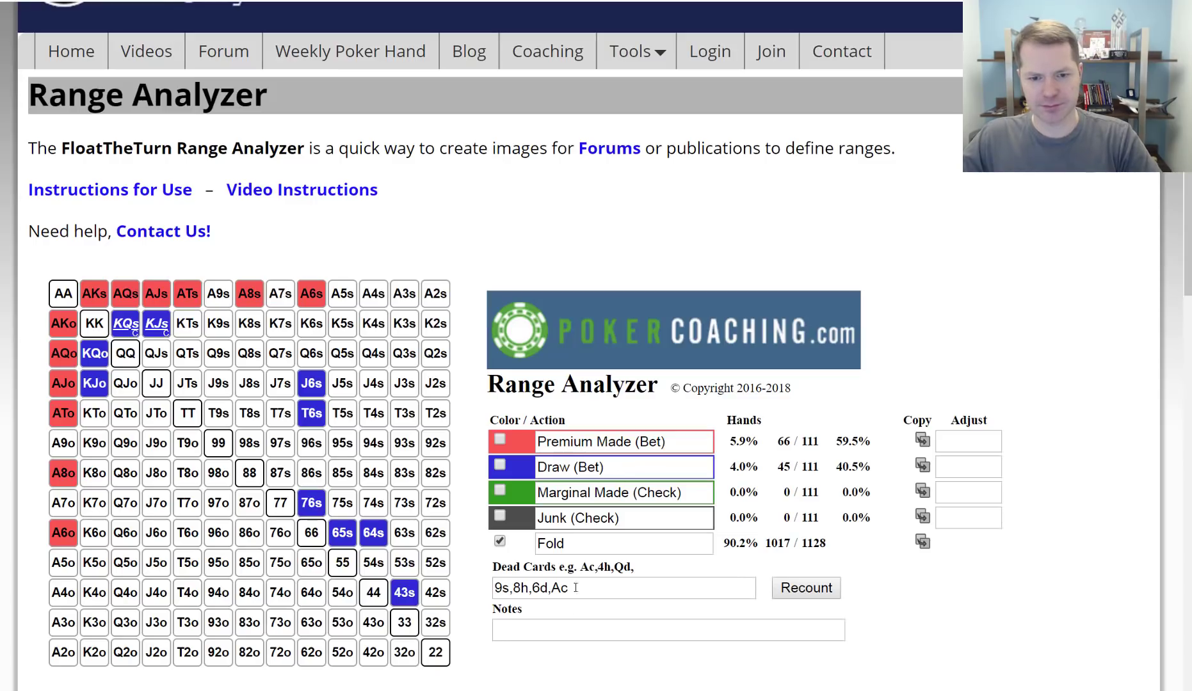
click(588, 594)
text(,2)
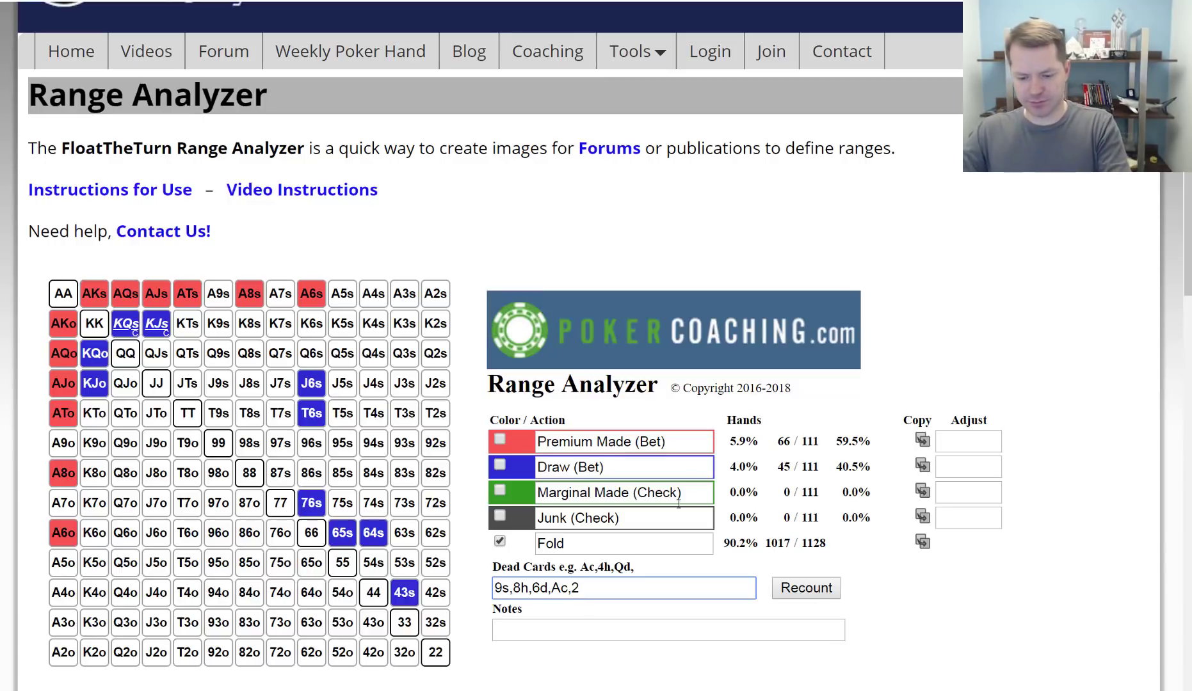
text(h)
click(799, 250)
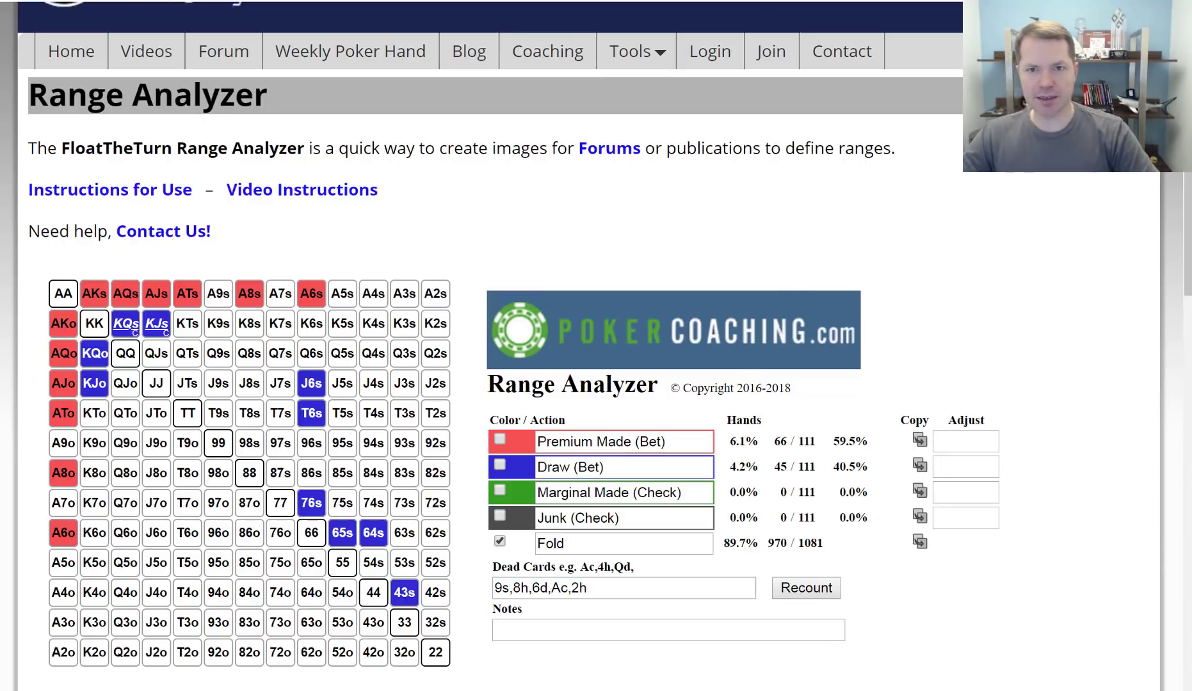
Reread the homework's river question and examine the share of Draw (Bet) hands in the range.
key(ctrl+Tab)
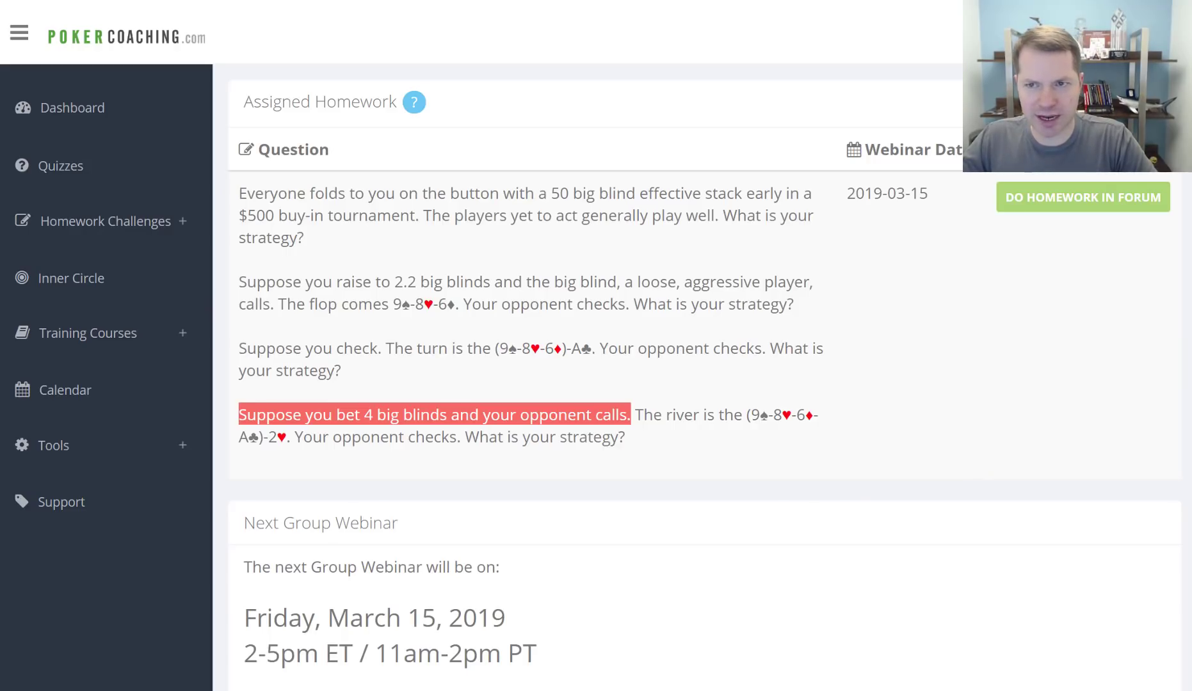
key(ctrl+Tab)
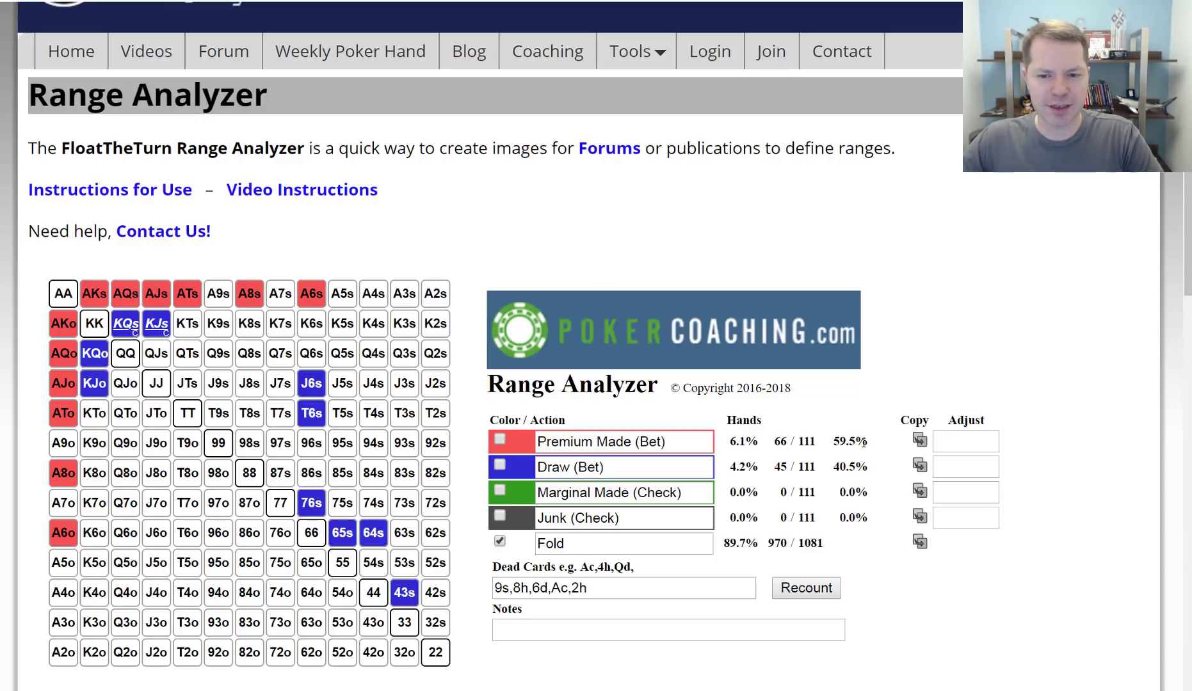
drag(863, 468, 834, 467)
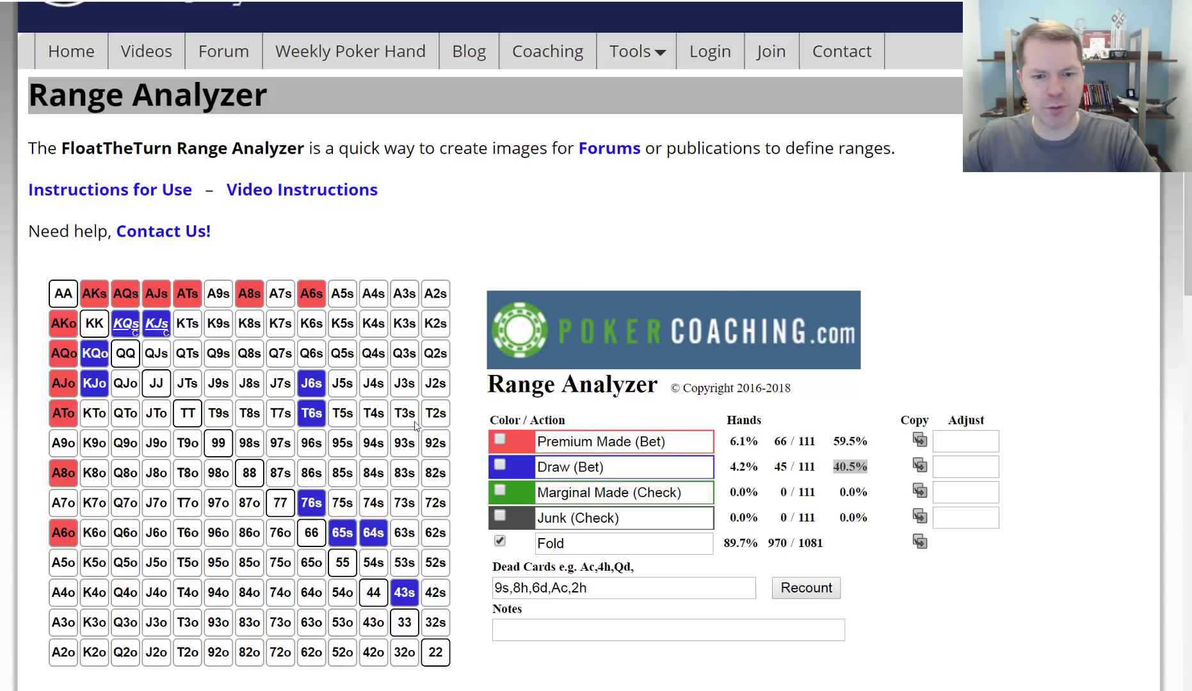
Move J6s, T6s, 76s, 65s and 64s from Draw to Marginal Made (Check).
click(502, 492)
click(307, 393)
click(310, 413)
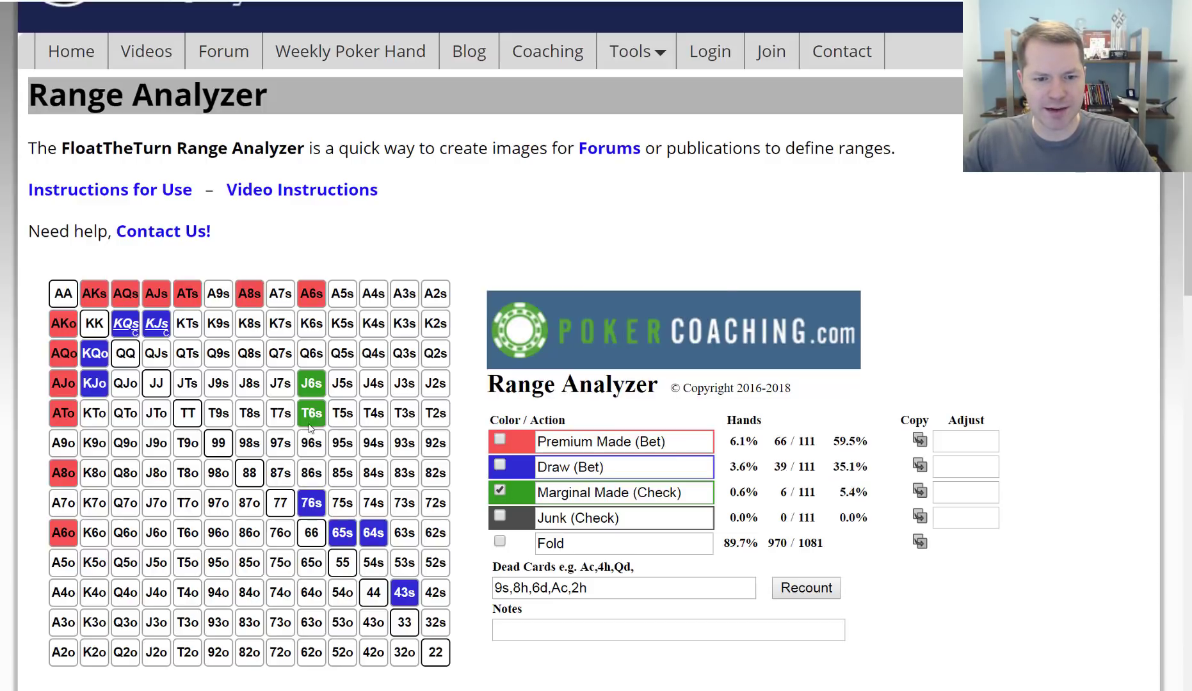
click(311, 503)
click(353, 539)
click(373, 534)
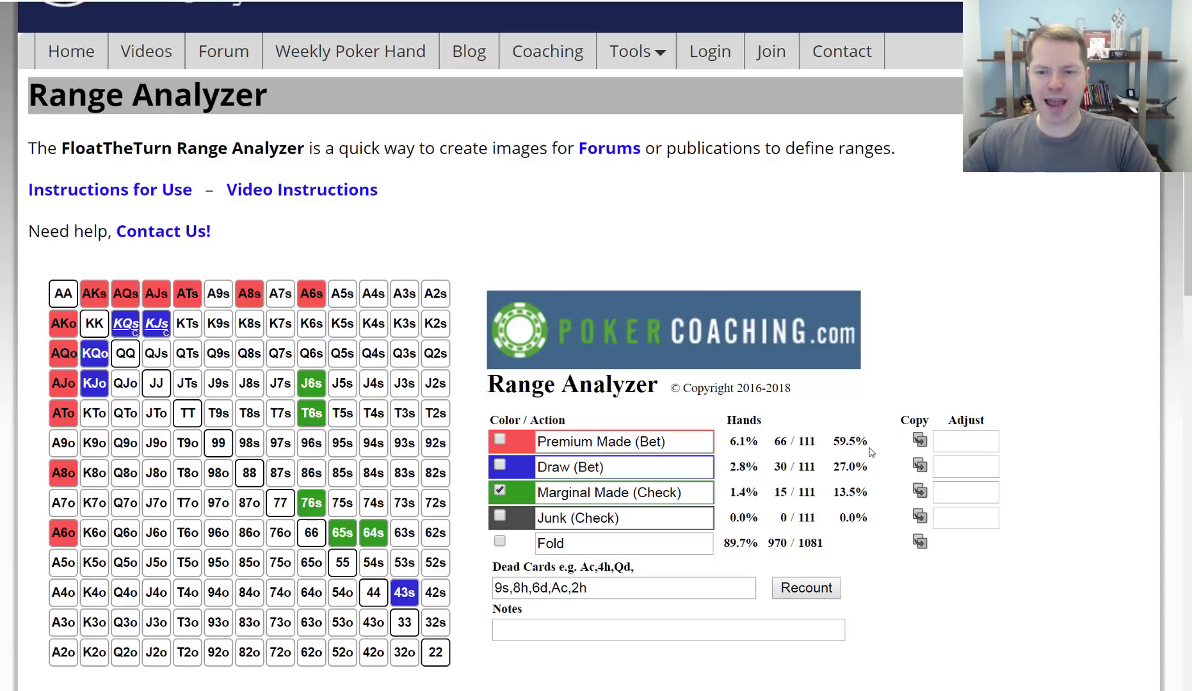
Compare the Premium Made and Draw percentages and review the Marginal Made (Check) category.
mouse_move(871, 452)
mouse_down()
mouse_move(844, 445)
mouse_move(855, 447)
mouse_move(839, 466)
mouse_up()
click(846, 445)
click(856, 448)
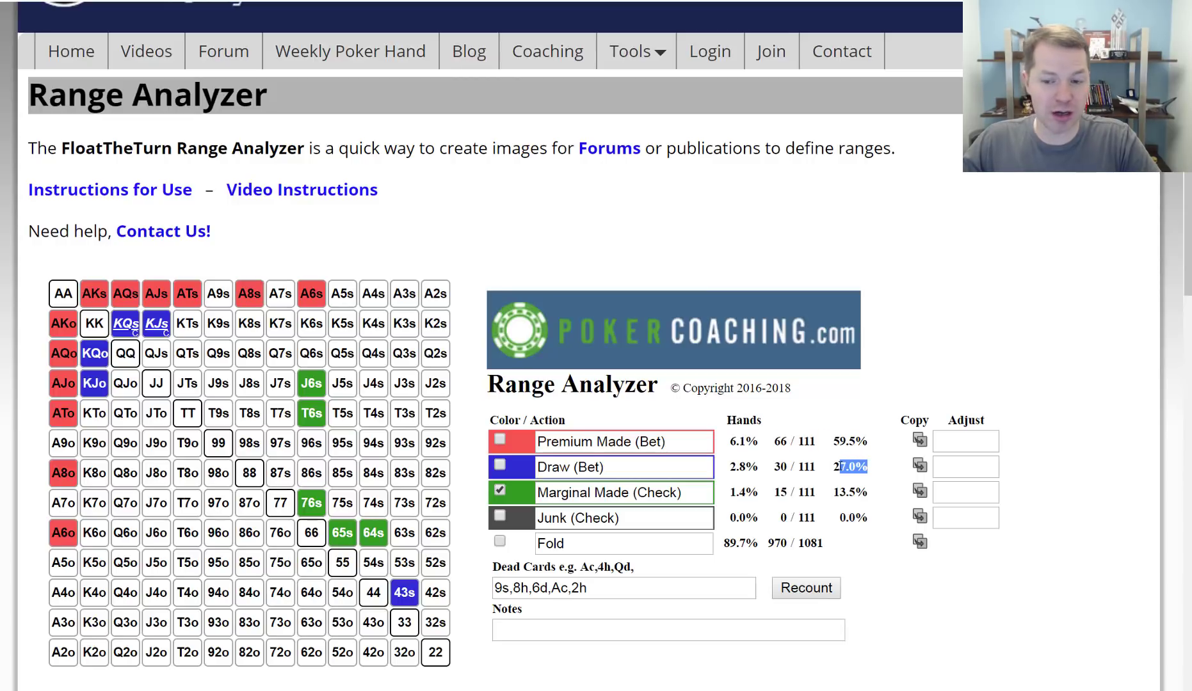
click(840, 466)
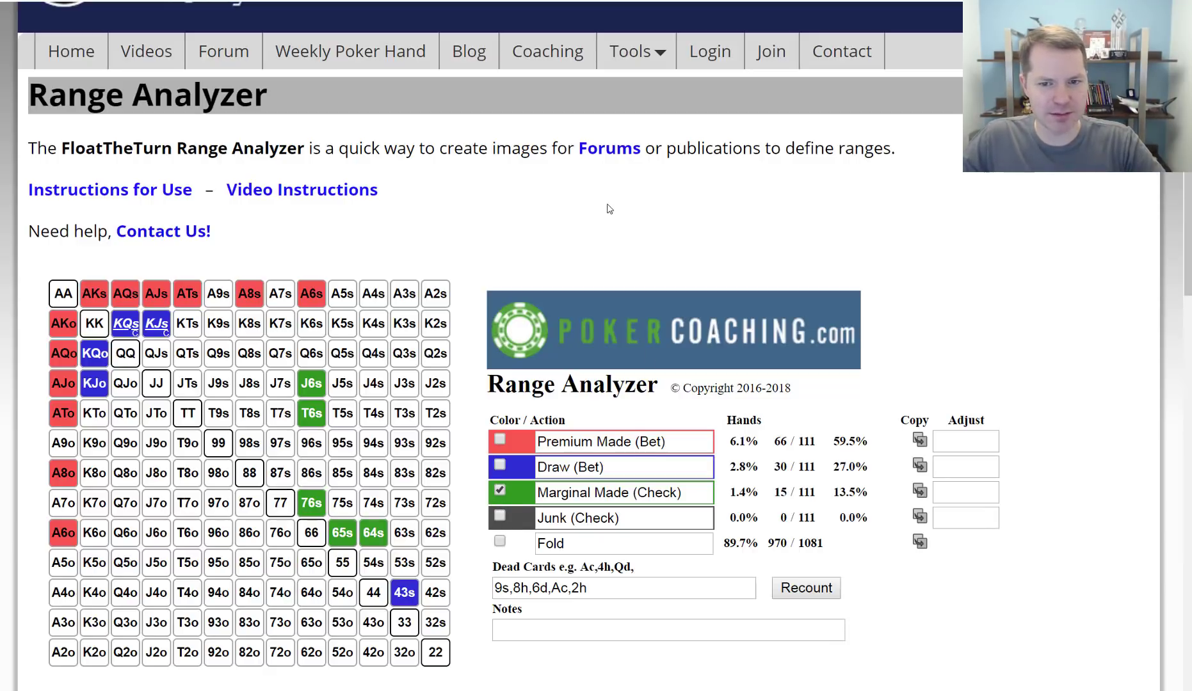
drag(680, 493, 559, 492)
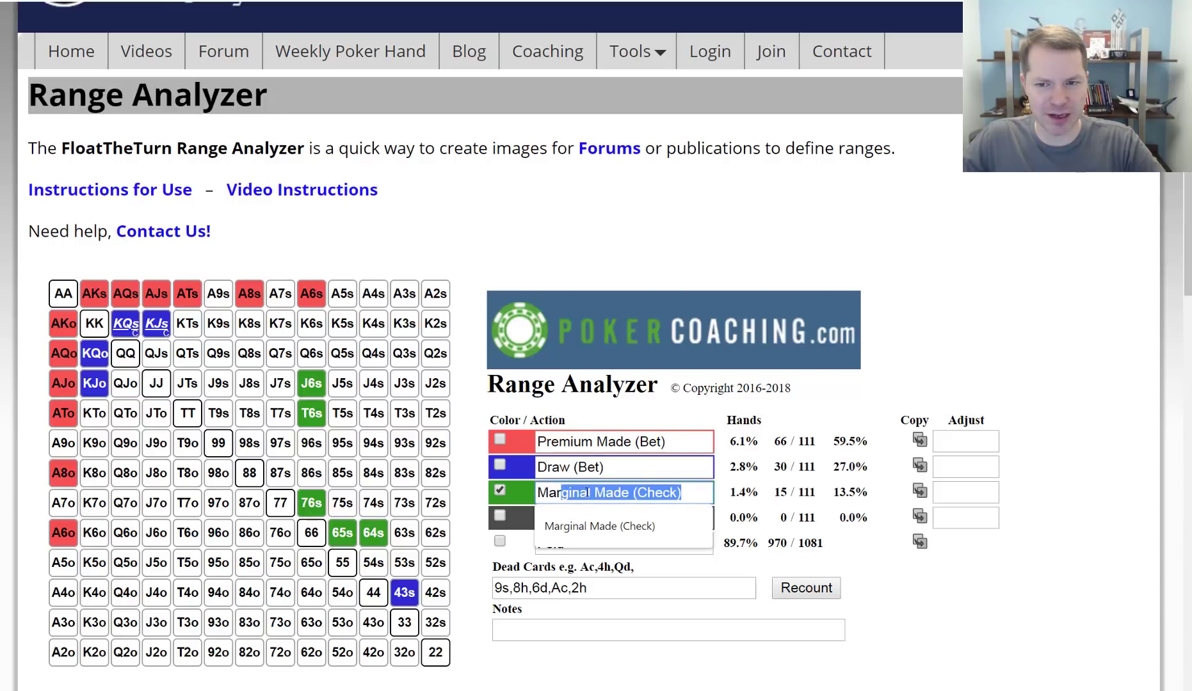
click(1035, 271)
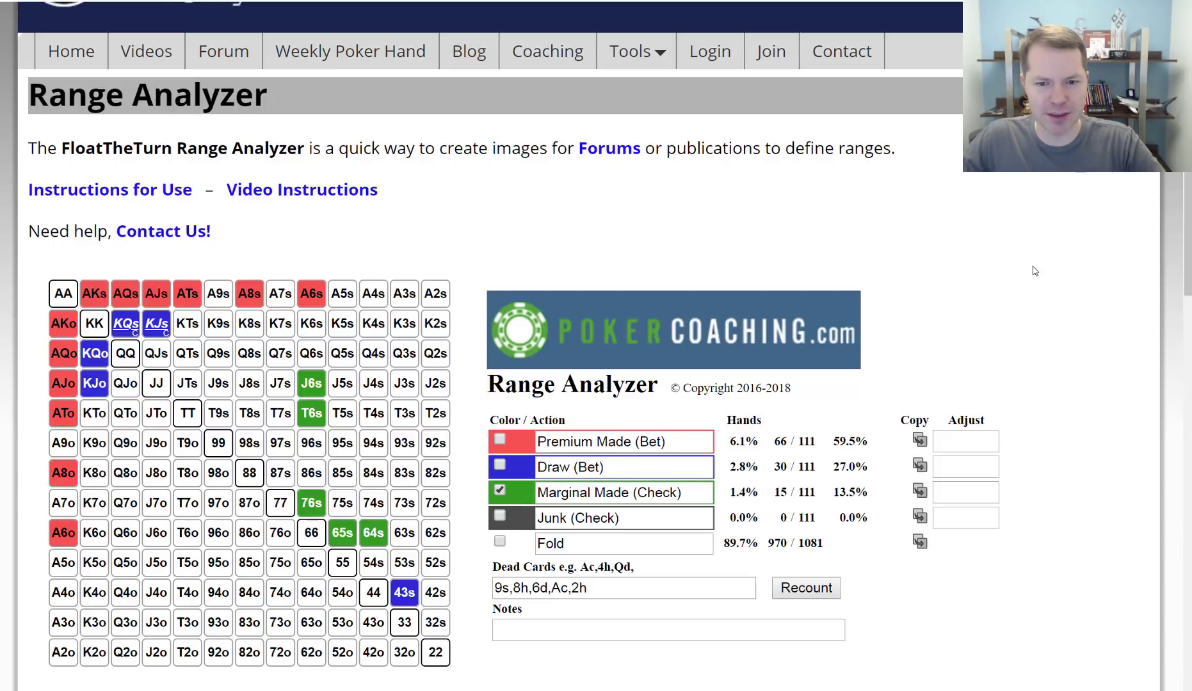
Move KQo and the club suit of KQs to Junk (Check) and compare the Premium Made and Draw shares.
click(503, 517)
click(92, 353)
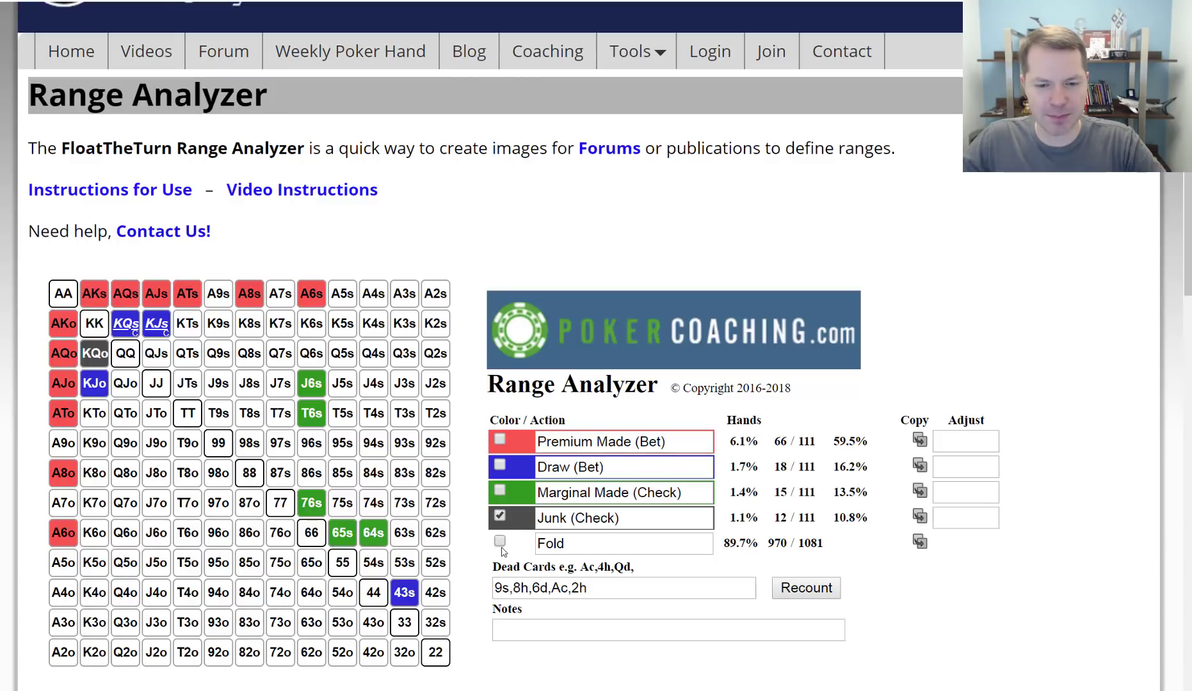
scroll(714, 621, down, 3)
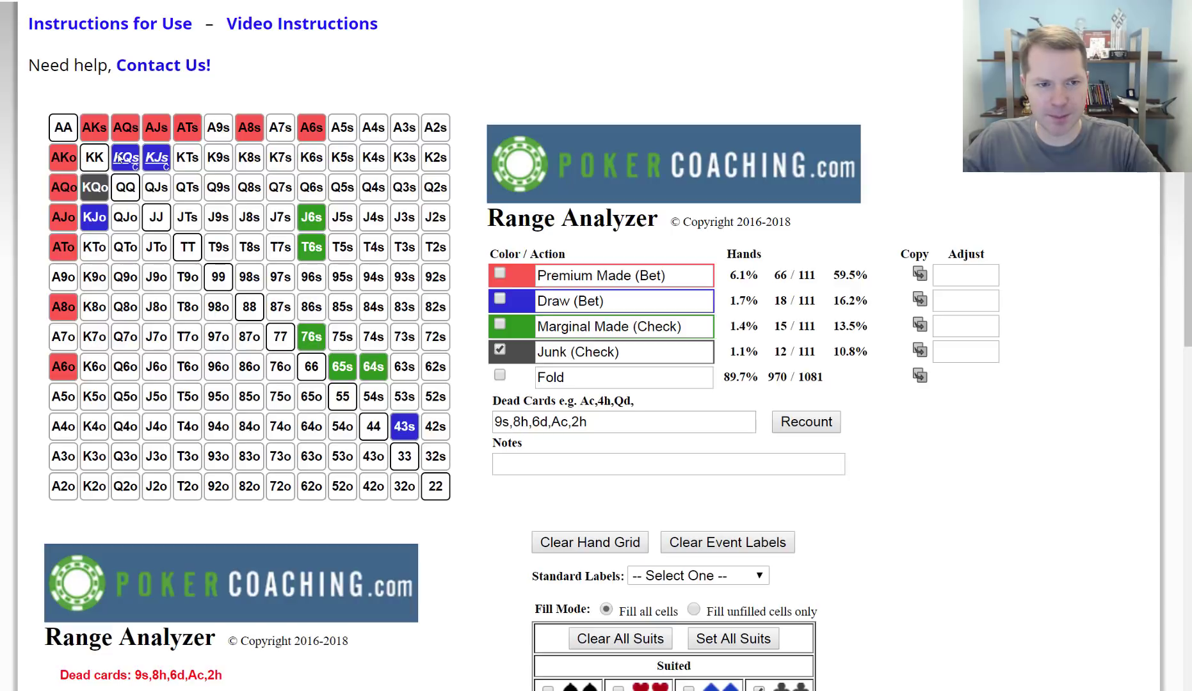
click(122, 158)
scroll(918, 191, up, 2)
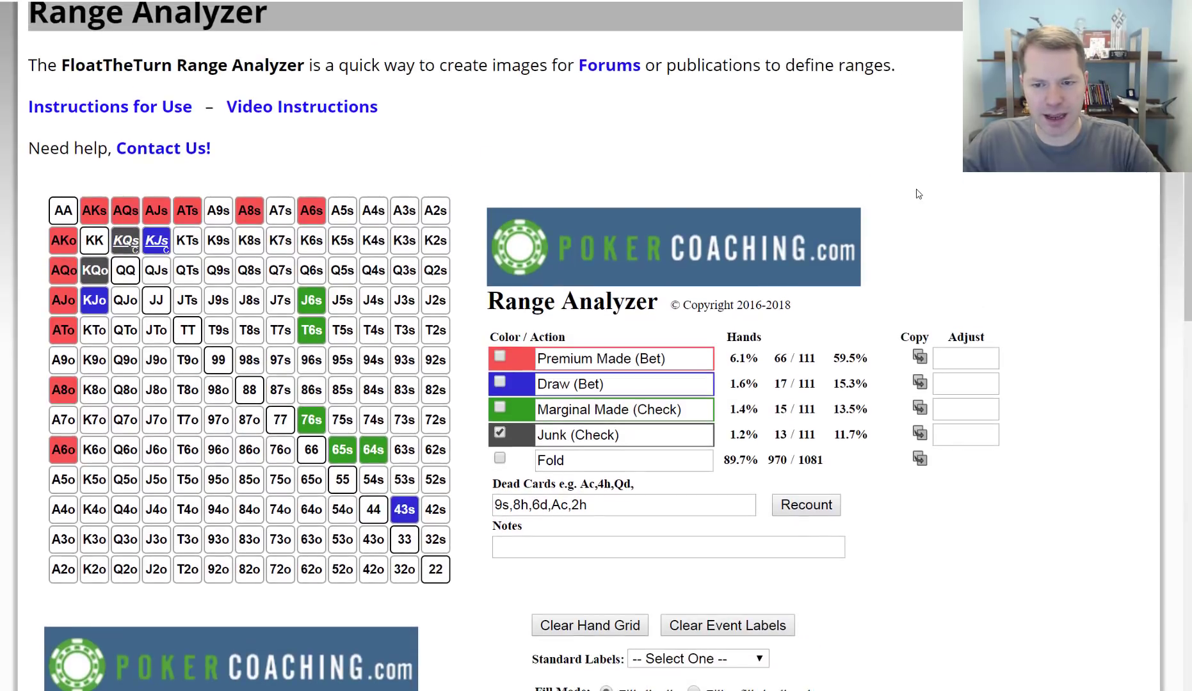
drag(868, 358, 833, 358)
drag(727, 384, 832, 384)
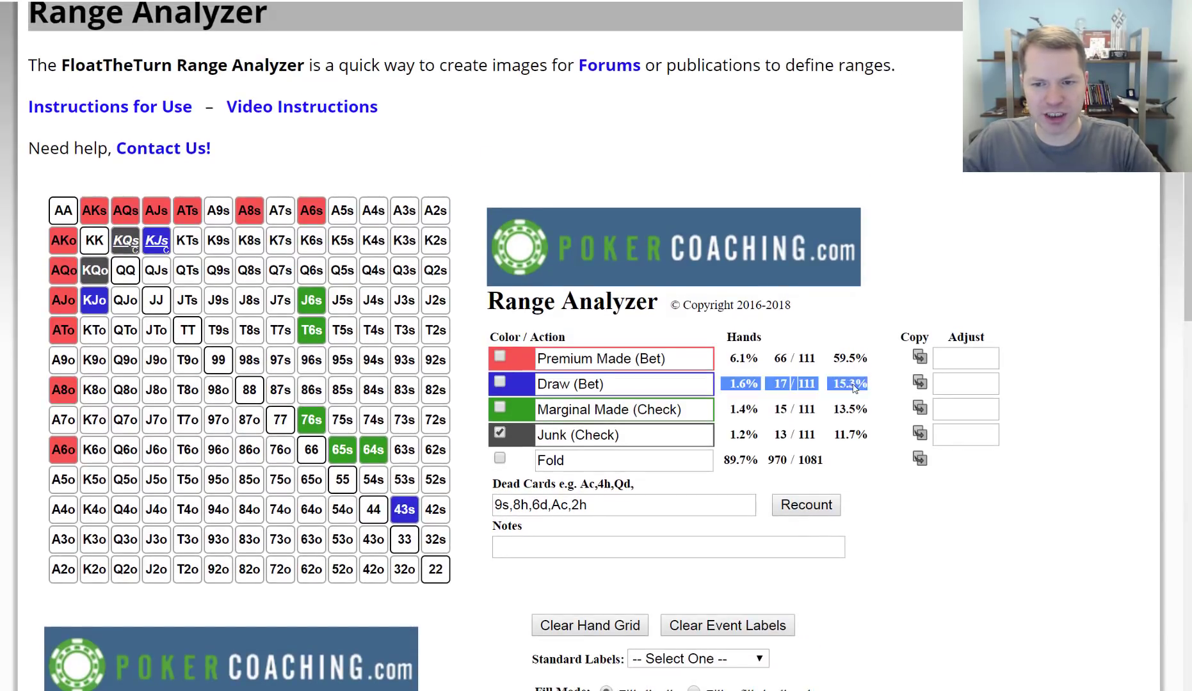
click(971, 207)
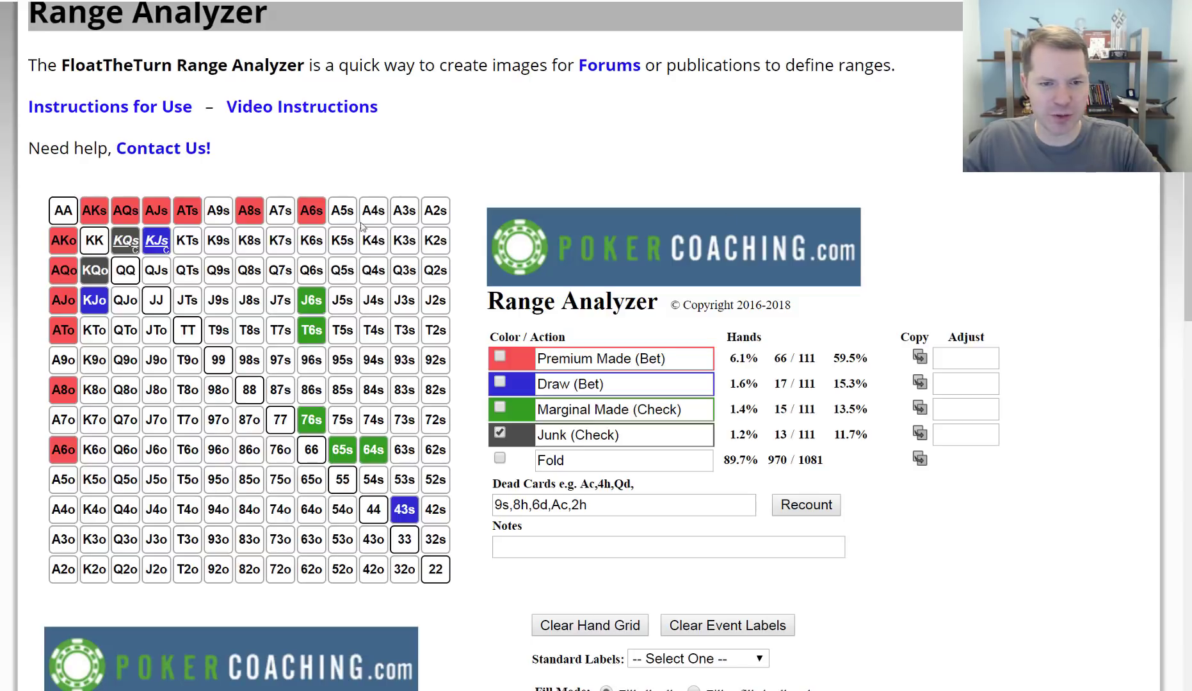
Select the unsuited heart-spade, diamond-spade, club-spade, spade-heart, diamond-heart and club-heart combinations, assign those of KJo to Junk (Check) and compare the bet percentages.
scroll(540, 484, down, 6)
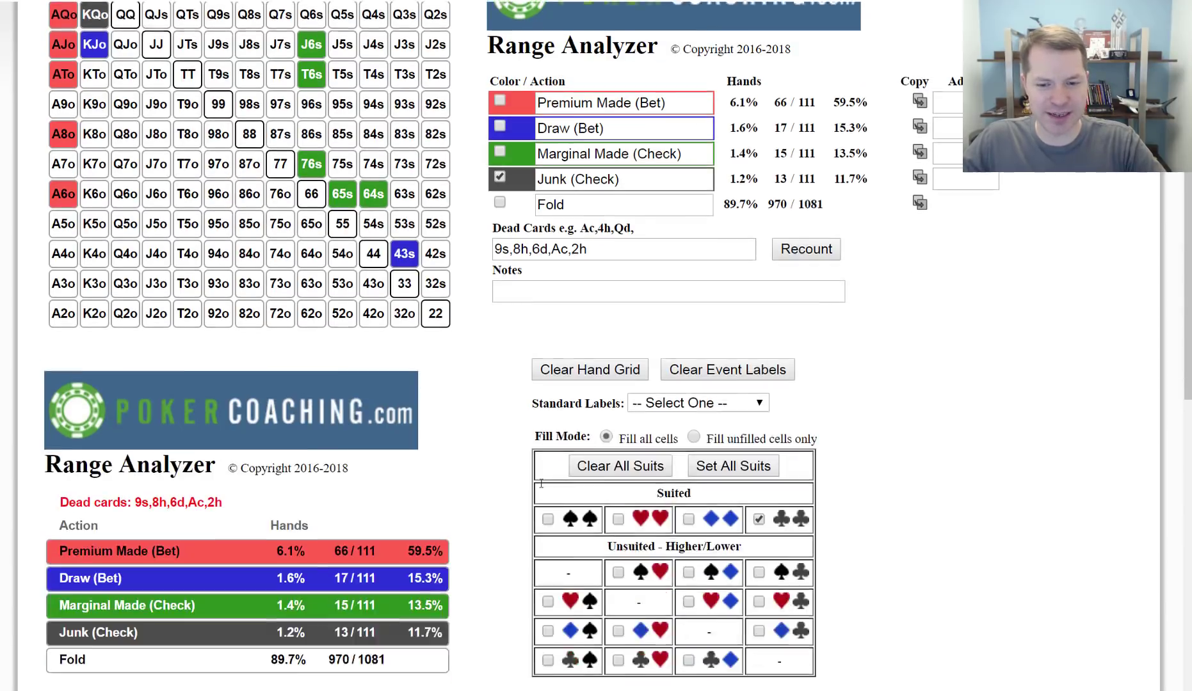
click(547, 442)
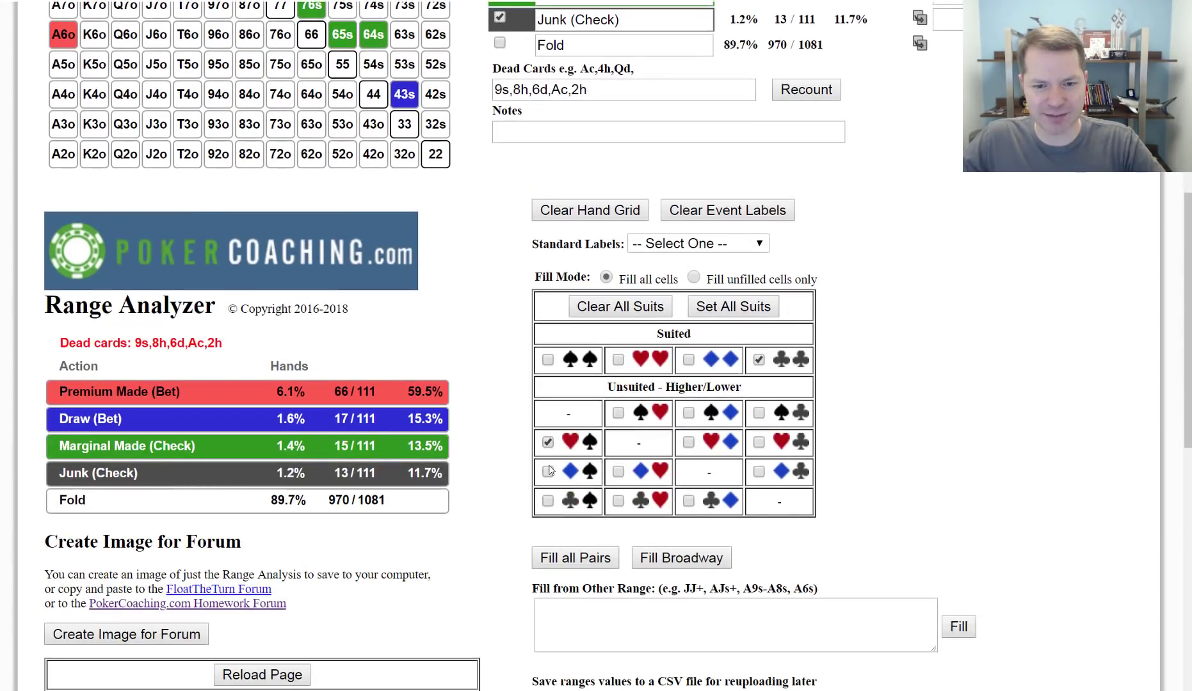
click(547, 501)
click(618, 500)
click(618, 471)
click(547, 471)
click(617, 413)
scroll(575, 420, up, 1)
scroll(575, 420, up, 8)
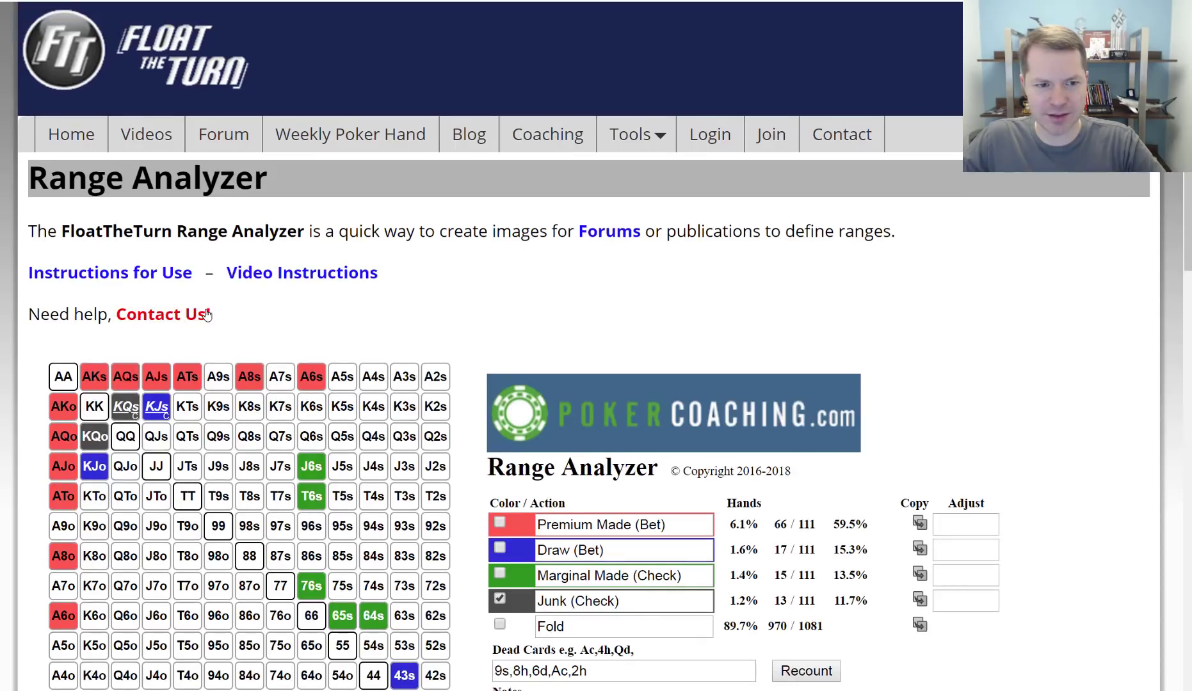
click(95, 466)
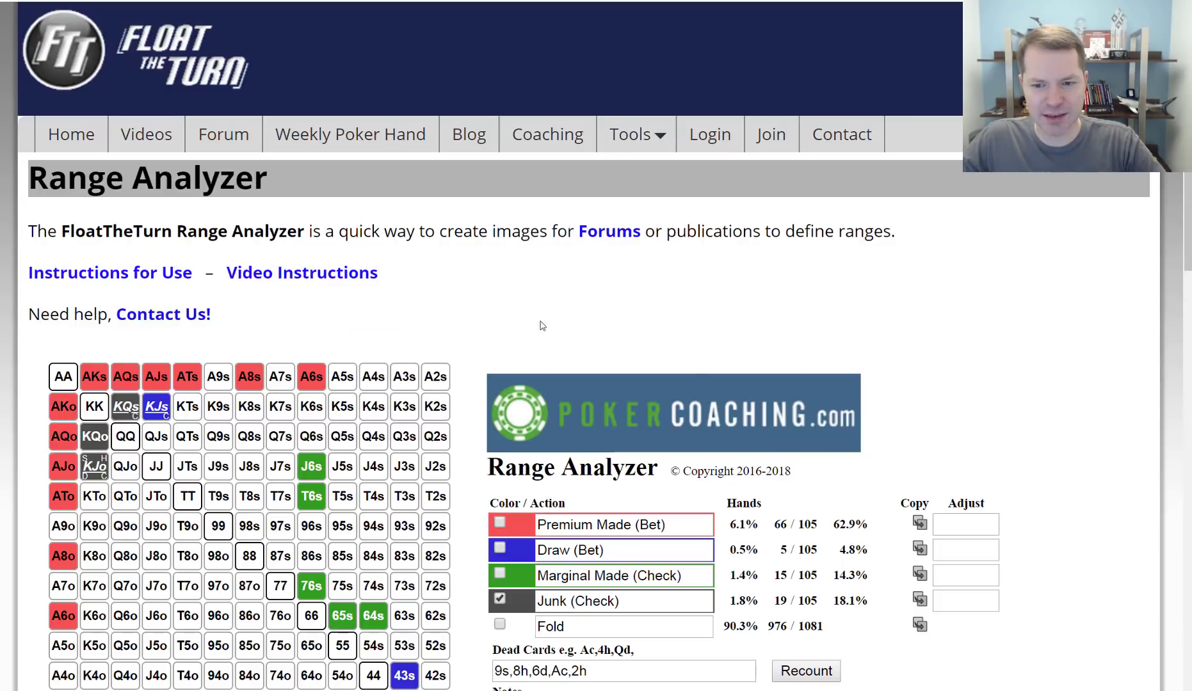
drag(856, 525, 849, 546)
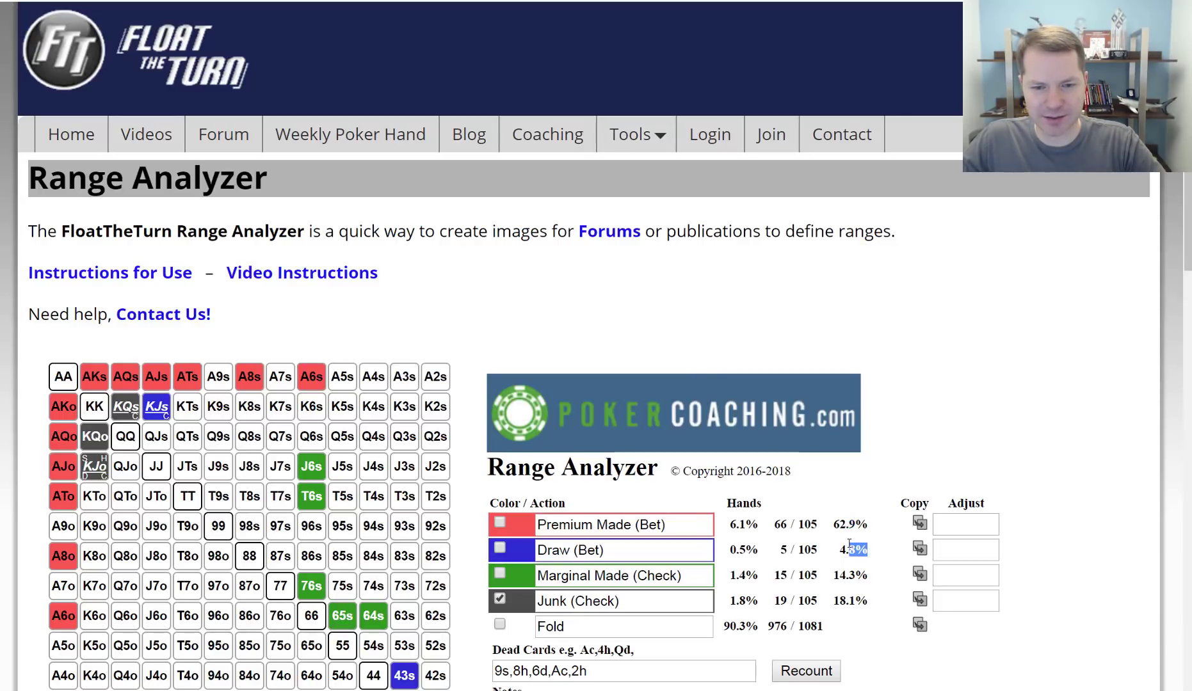
Deselect the unsuited spade-heart, diamond-heart and club-heart combinations and check the suit selection against the grid.
scroll(826, 351, down, 6)
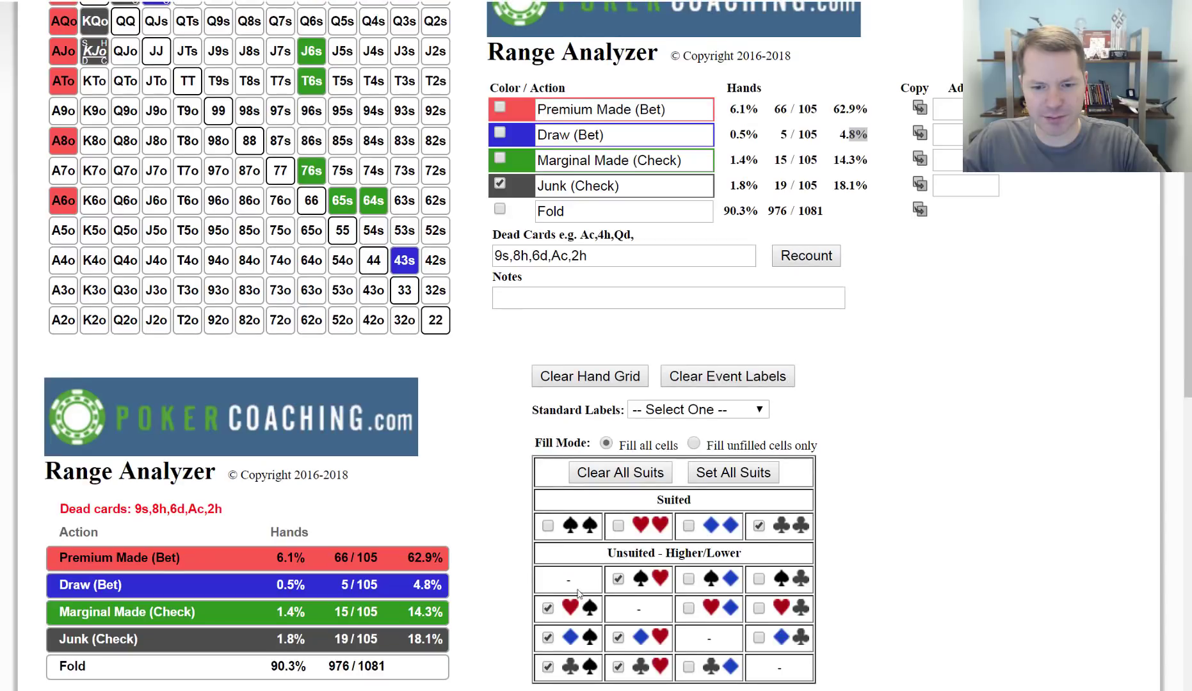
click(618, 638)
click(618, 667)
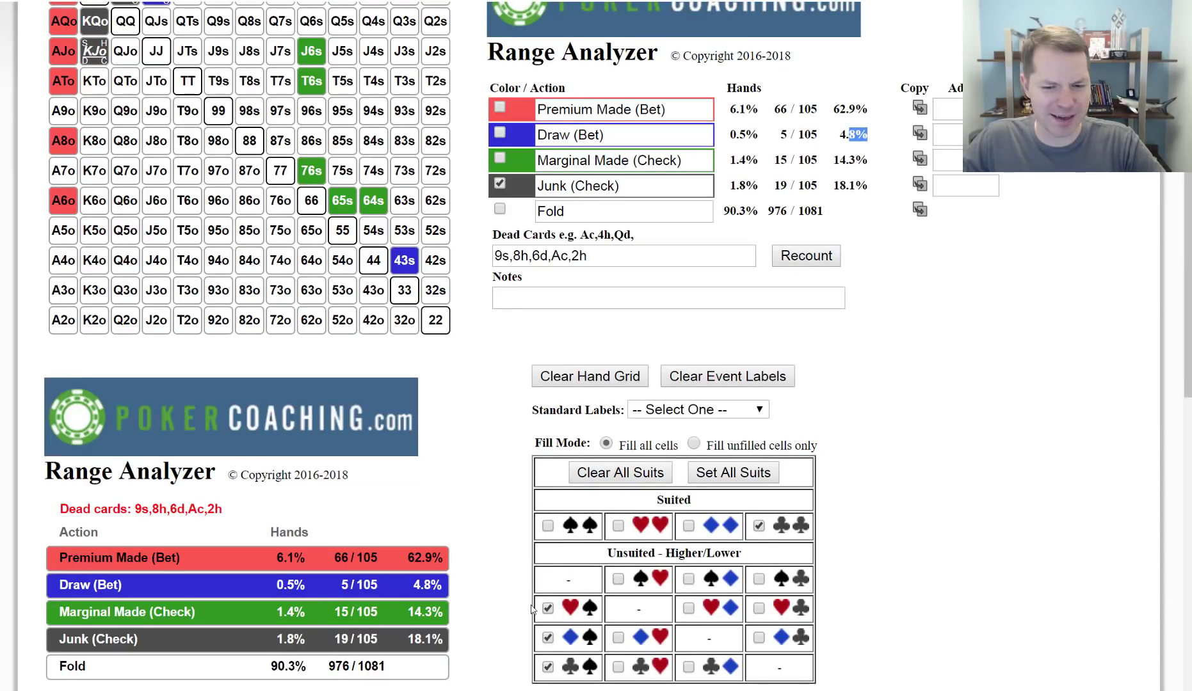
scroll(619, 602, up, 5)
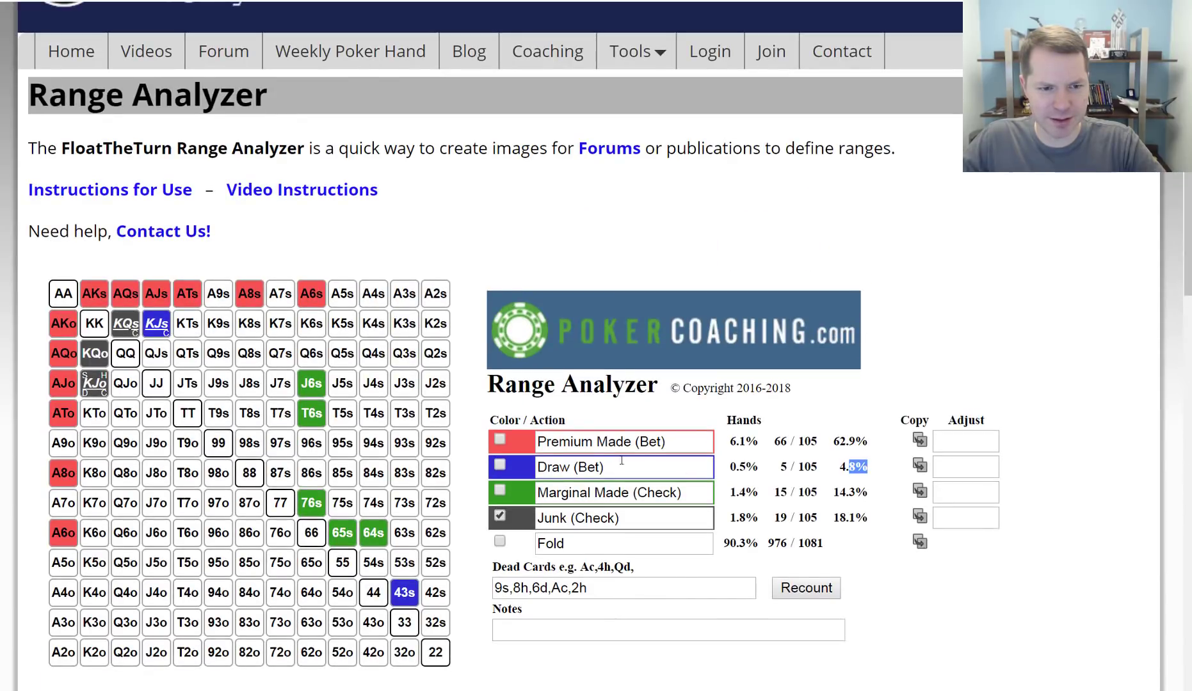
scroll(696, 463, down, 8)
scroll(566, 418, up, 8)
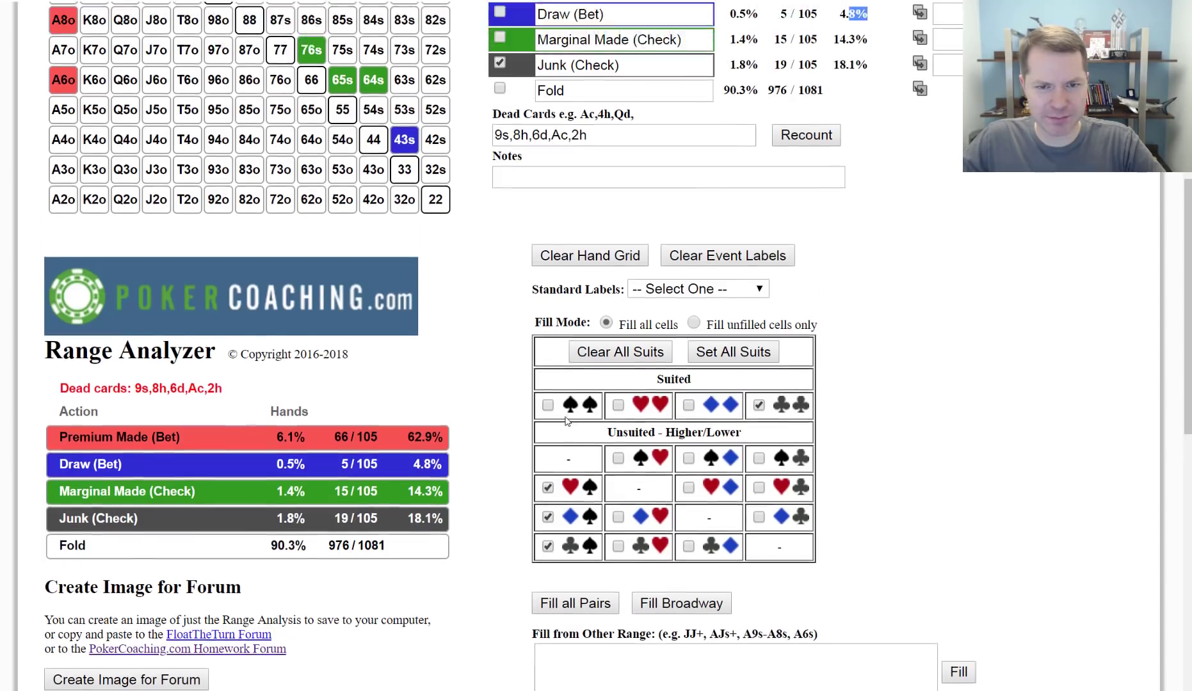
scroll(567, 417, down, 8)
scroll(780, 420, up, 8)
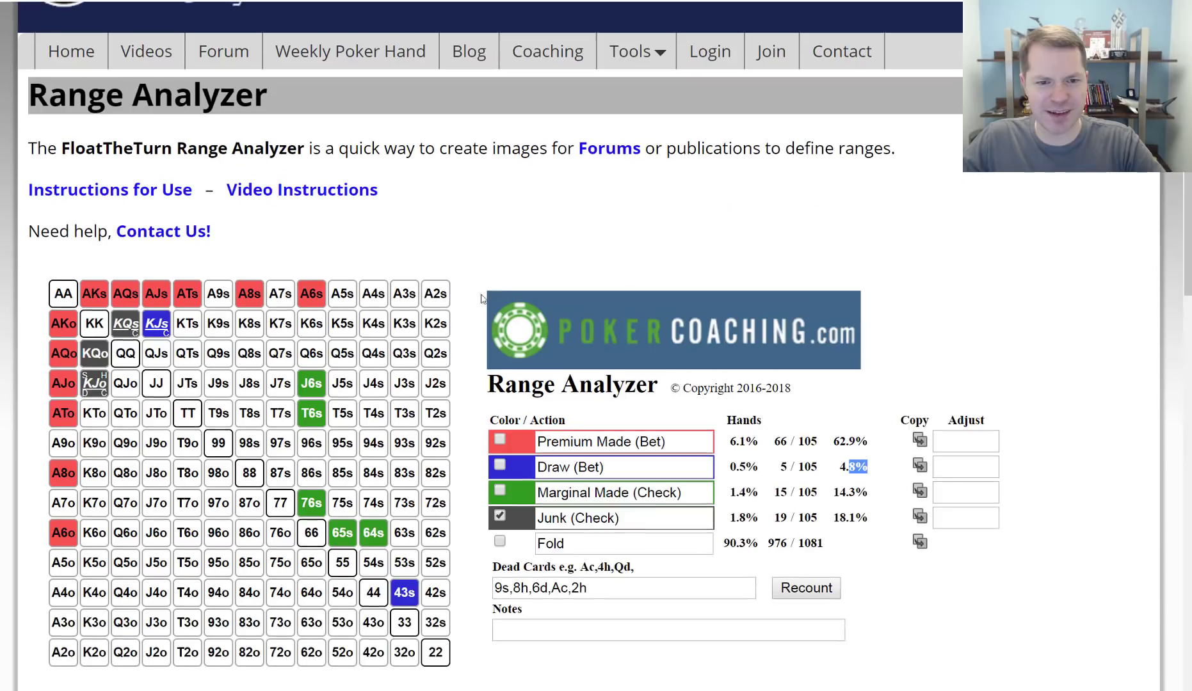
Reassign KJo to Junk (Check) with only its heart-spade, diamond-spade and club-spade combinations.
click(99, 374)
click(97, 382)
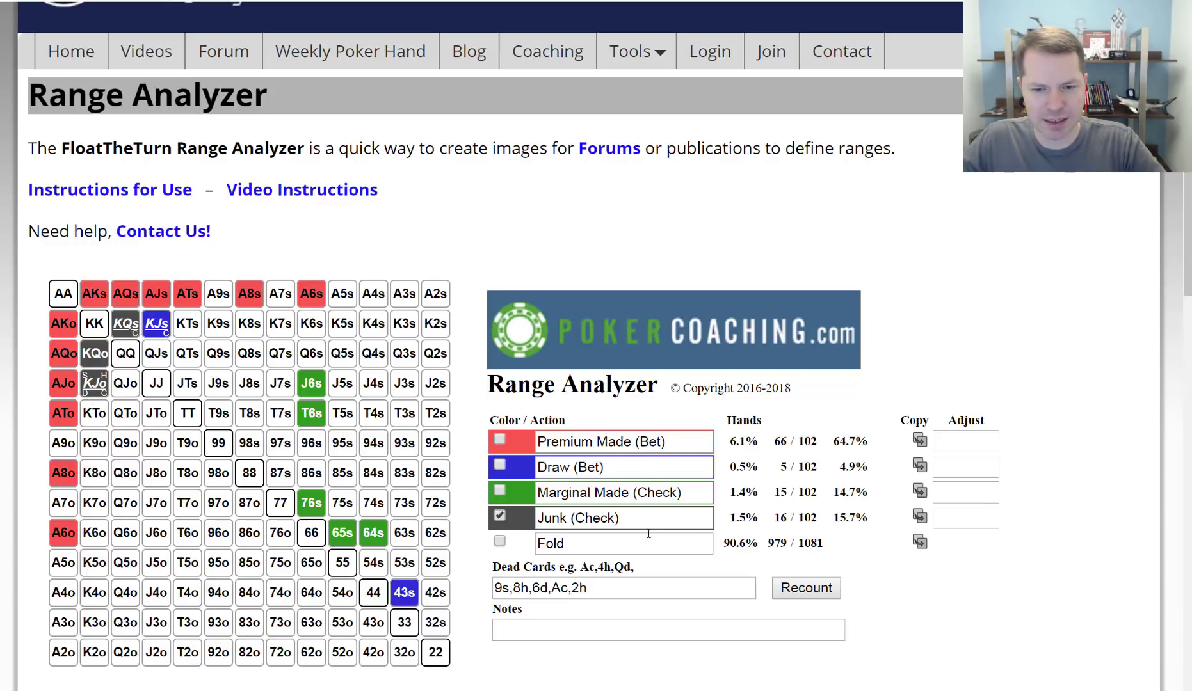
click(100, 388)
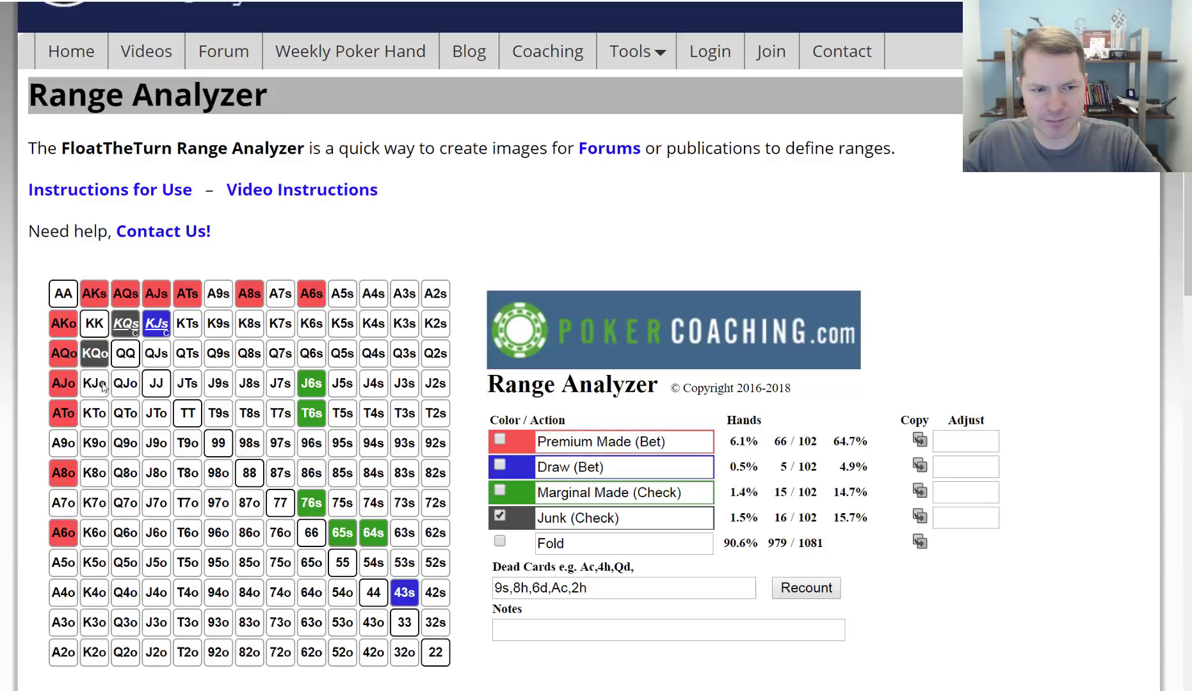
click(91, 387)
click(91, 387)
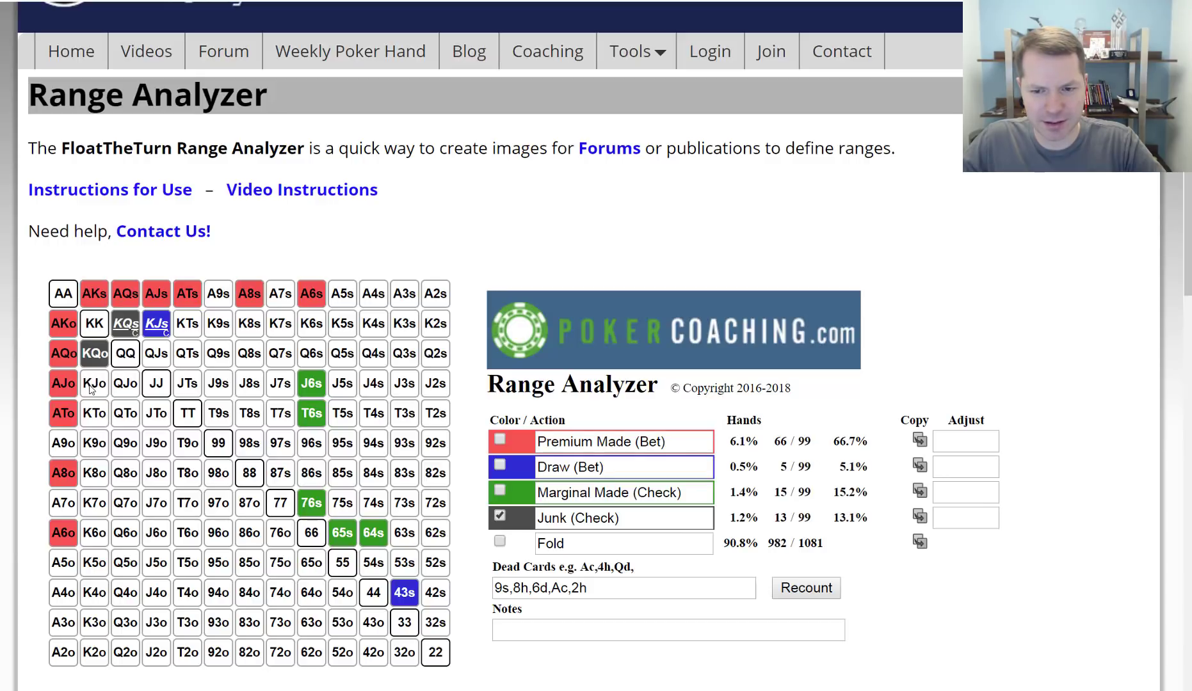
click(91, 387)
click(91, 387)
click(91, 388)
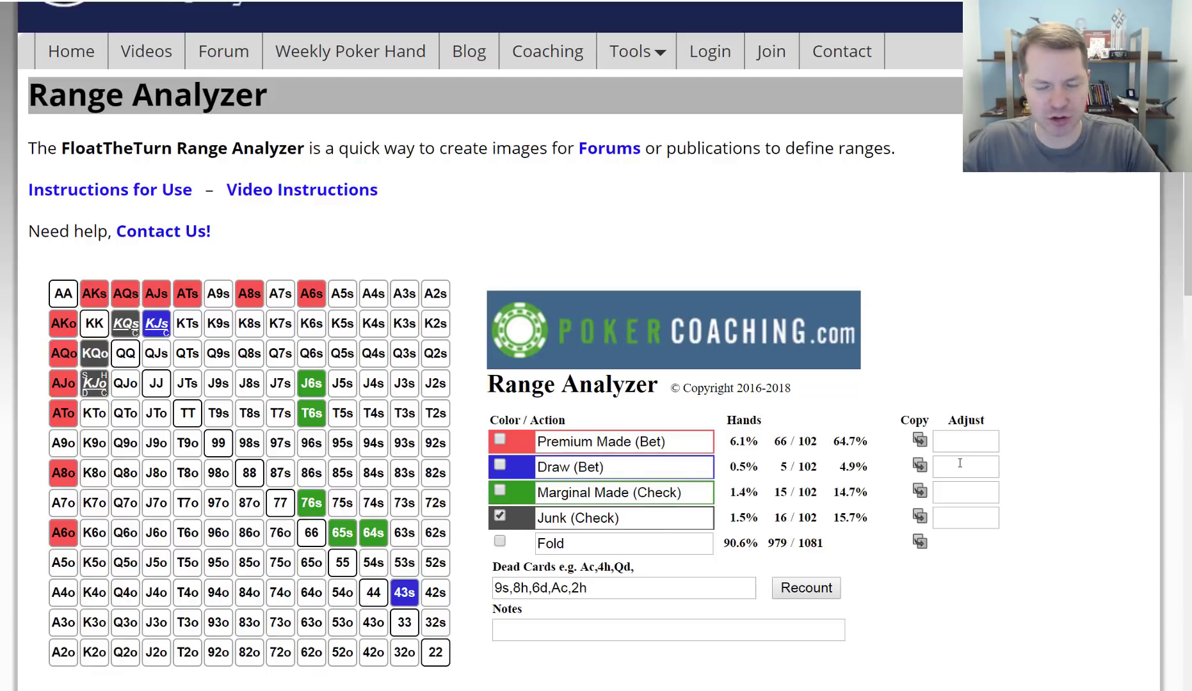
Set the Draw (Bet) adjustment to 9 and compare the resulting action shares.
scroll(571, 283, down, 9)
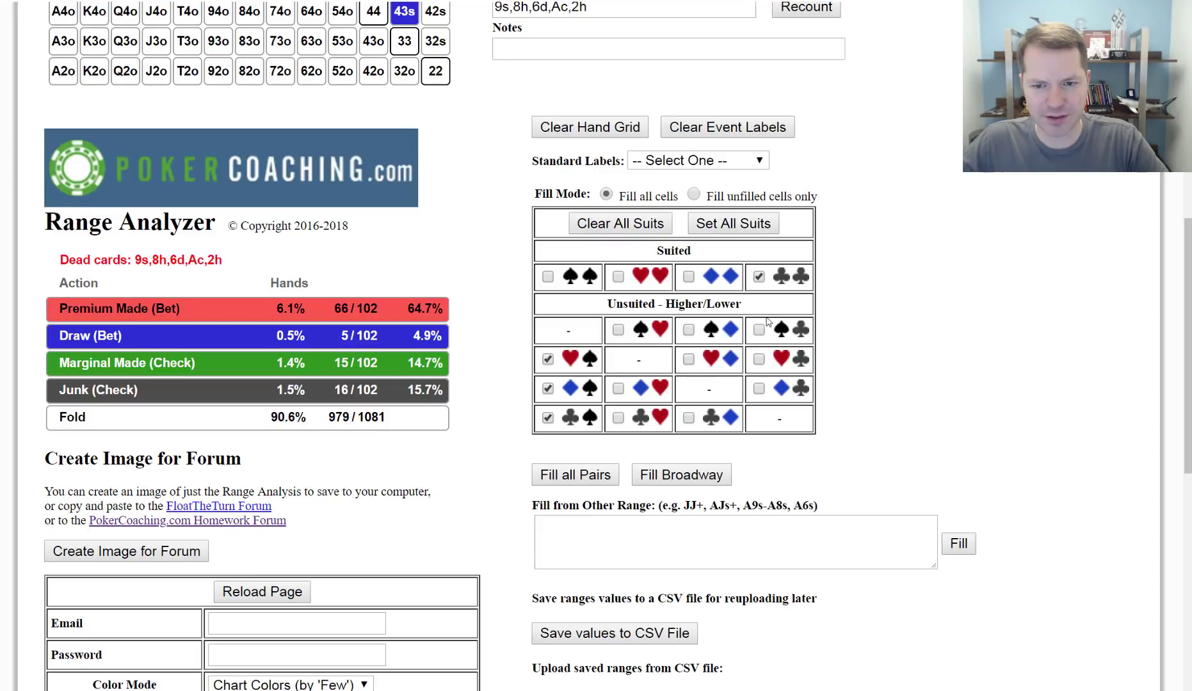
scroll(770, 390, up, 10)
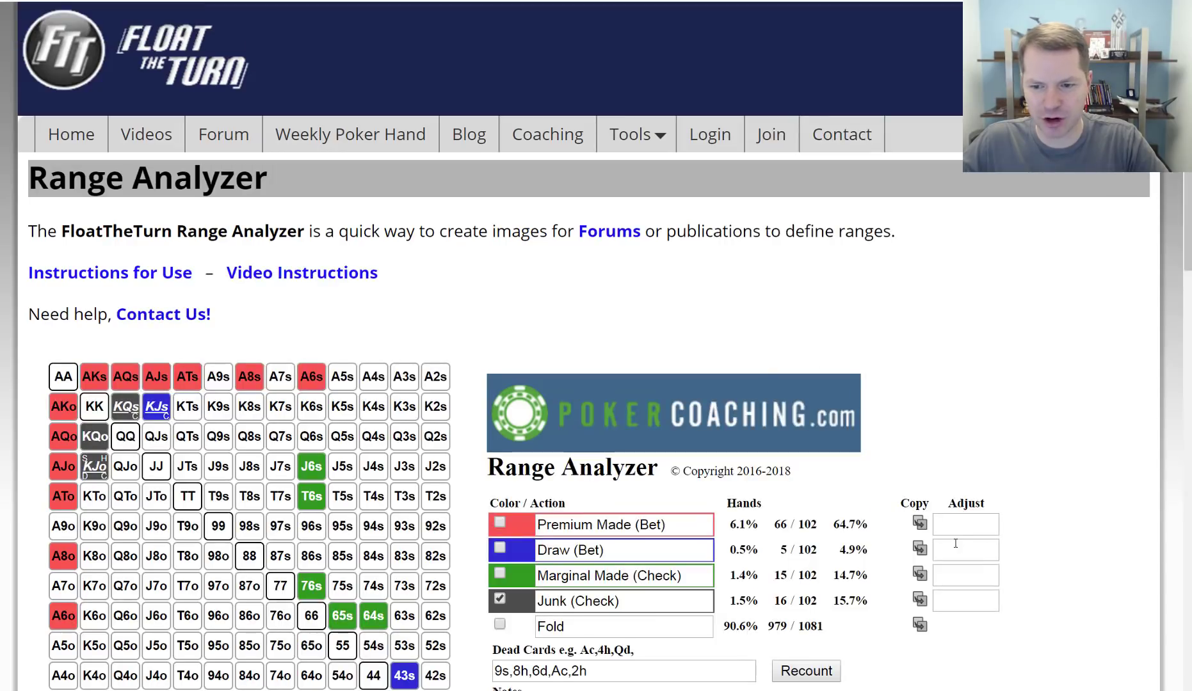
click(955, 544)
text(9)
click(977, 428)
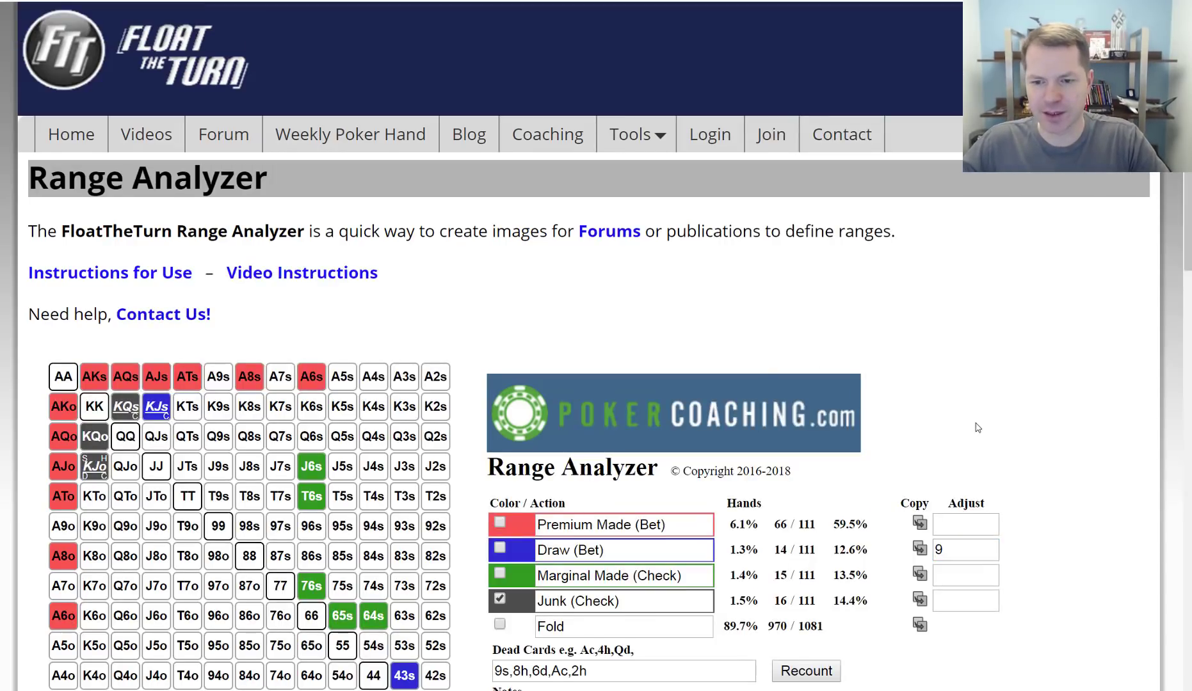
scroll(978, 427, down, 3)
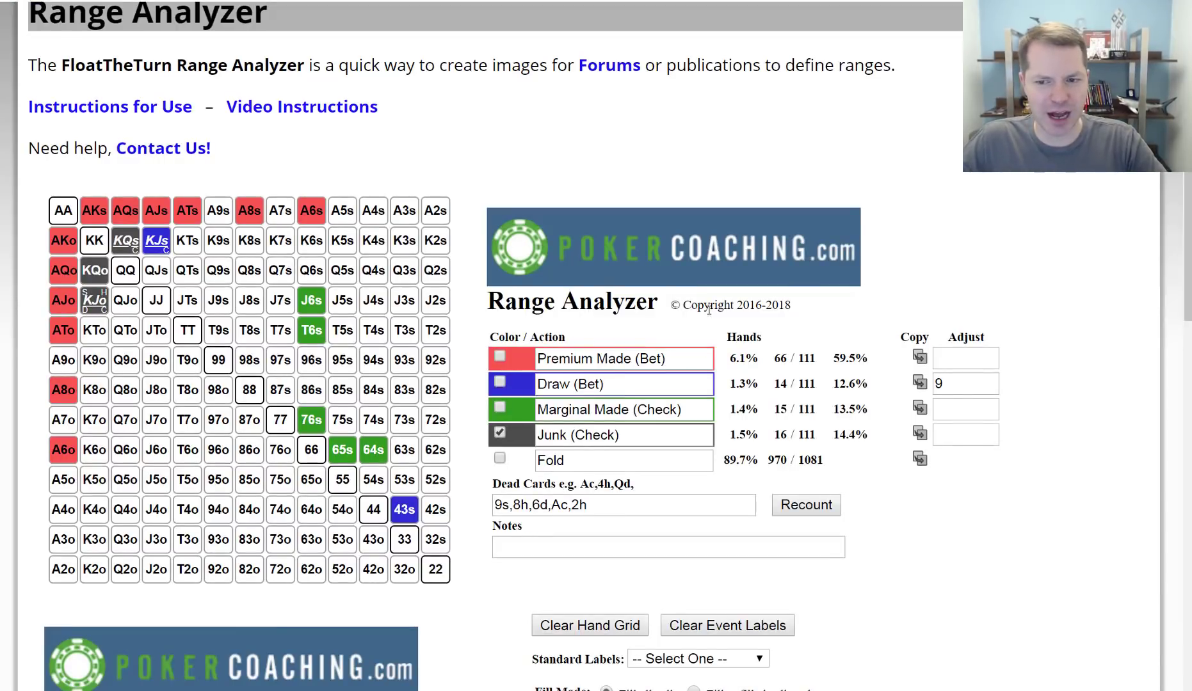
double_click(965, 380)
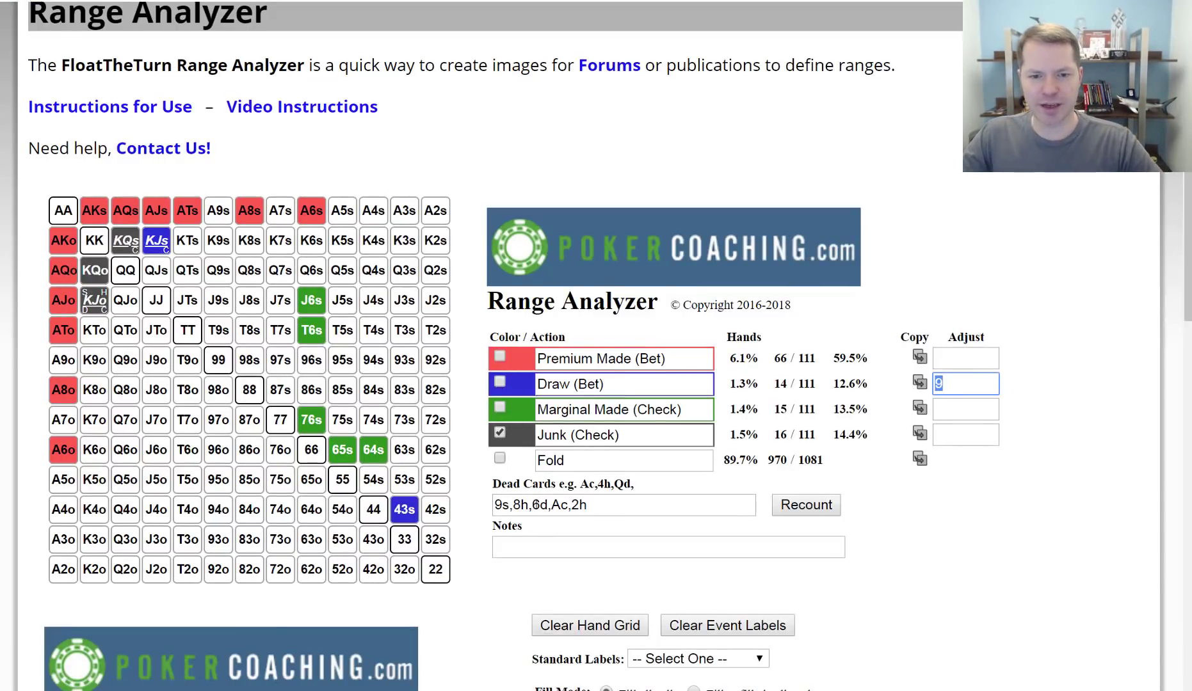
Make Draw (Bet) the active action and invert the unsuited selection, excluding only heart-spade, diamond-spade and club-spade.
click(500, 383)
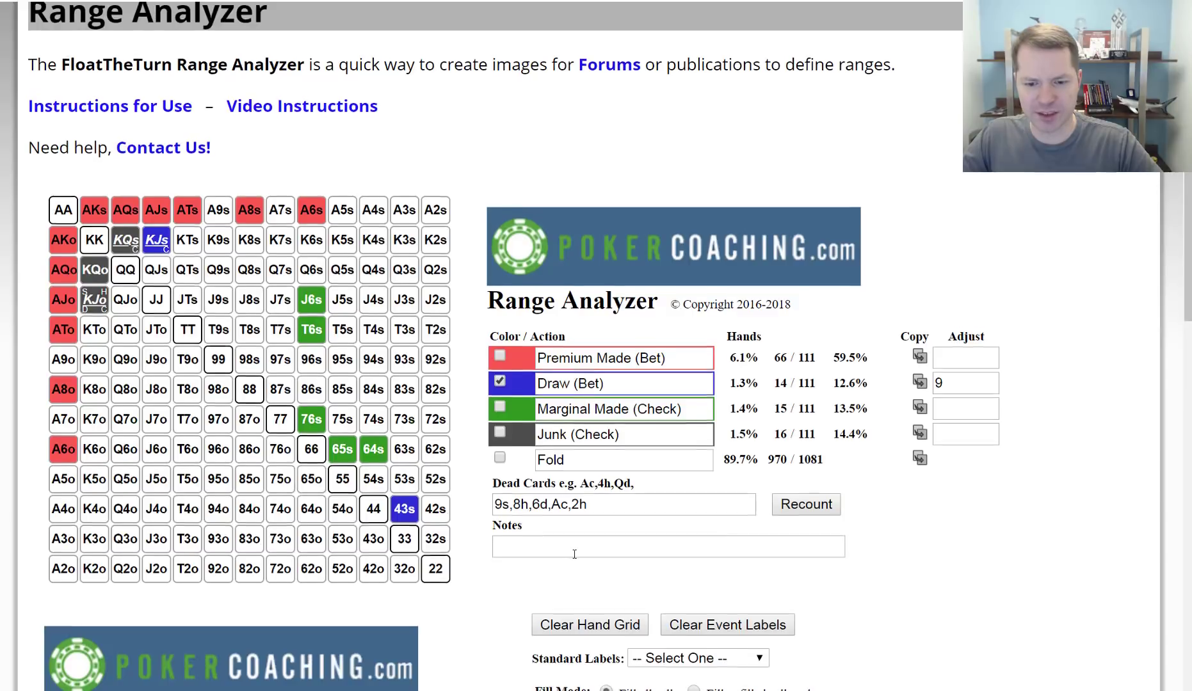
scroll(621, 584, down, 5)
click(549, 525)
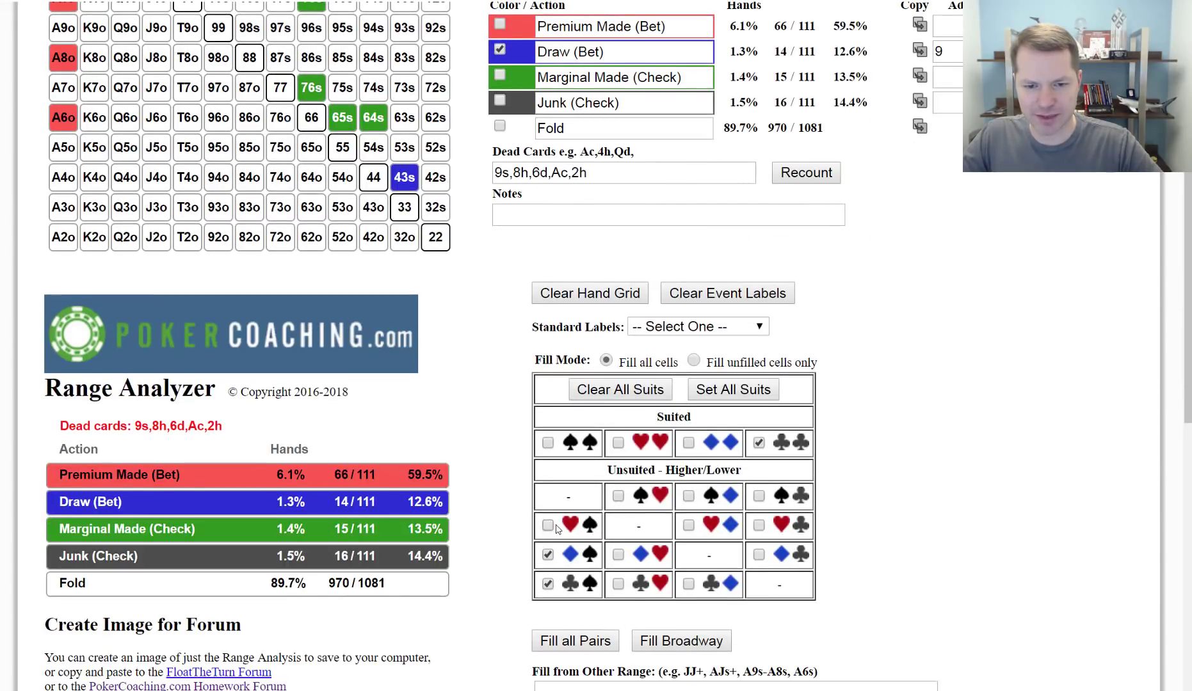
click(548, 554)
click(548, 584)
click(618, 496)
click(619, 555)
click(618, 584)
click(688, 583)
click(689, 525)
click(689, 496)
click(759, 496)
click(759, 555)
click(759, 526)
scroll(910, 526, up, 6)
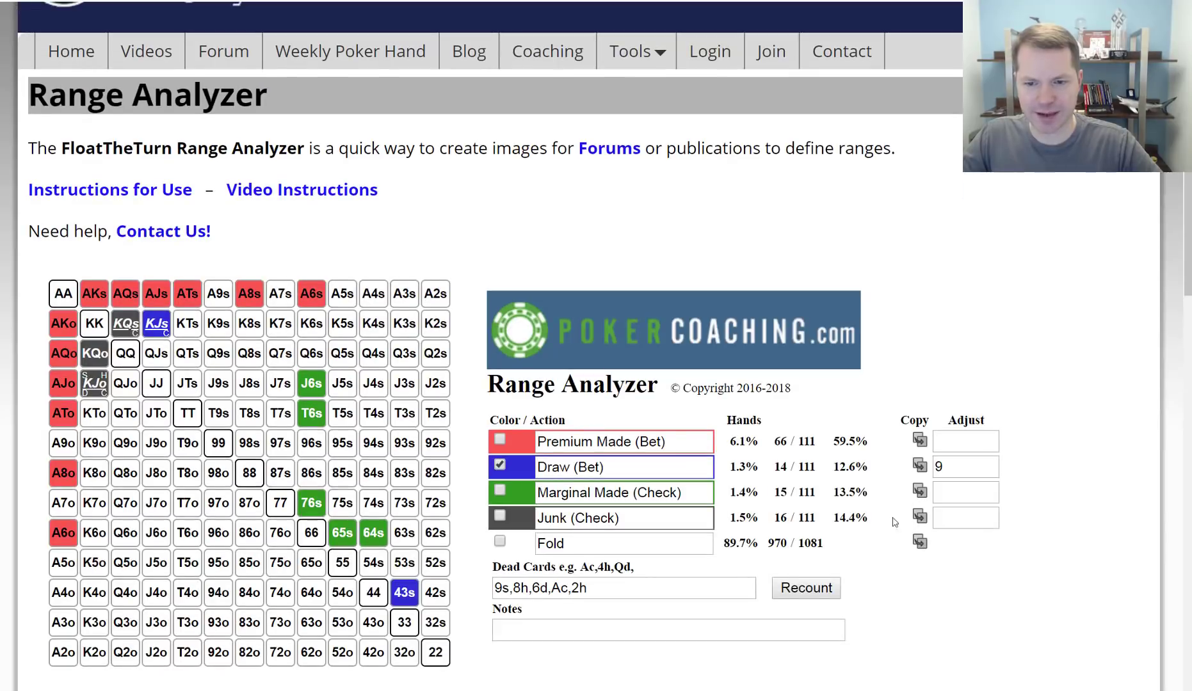
Replace the Draw adjustment with a Junk (Check) adjustment of 3 and assign the selected KJo combinations to Draw (Bet).
double_click(967, 467)
key(BackSpace)
click(965, 517)
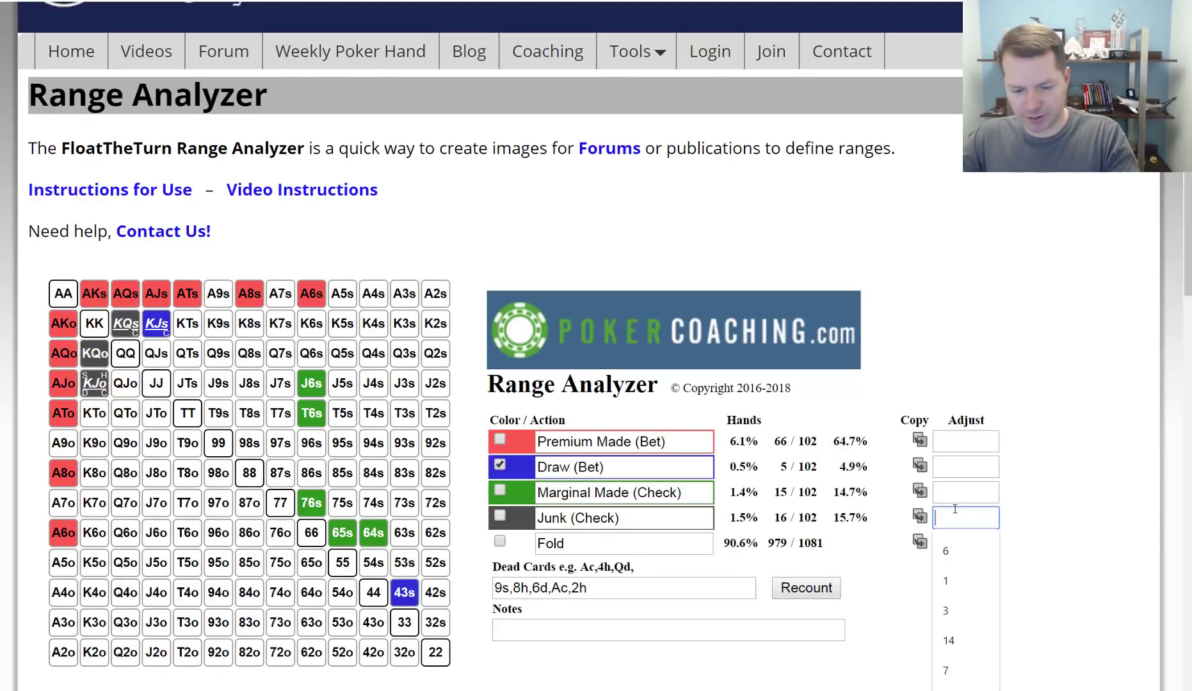
text(3)
click(1055, 535)
click(89, 386)
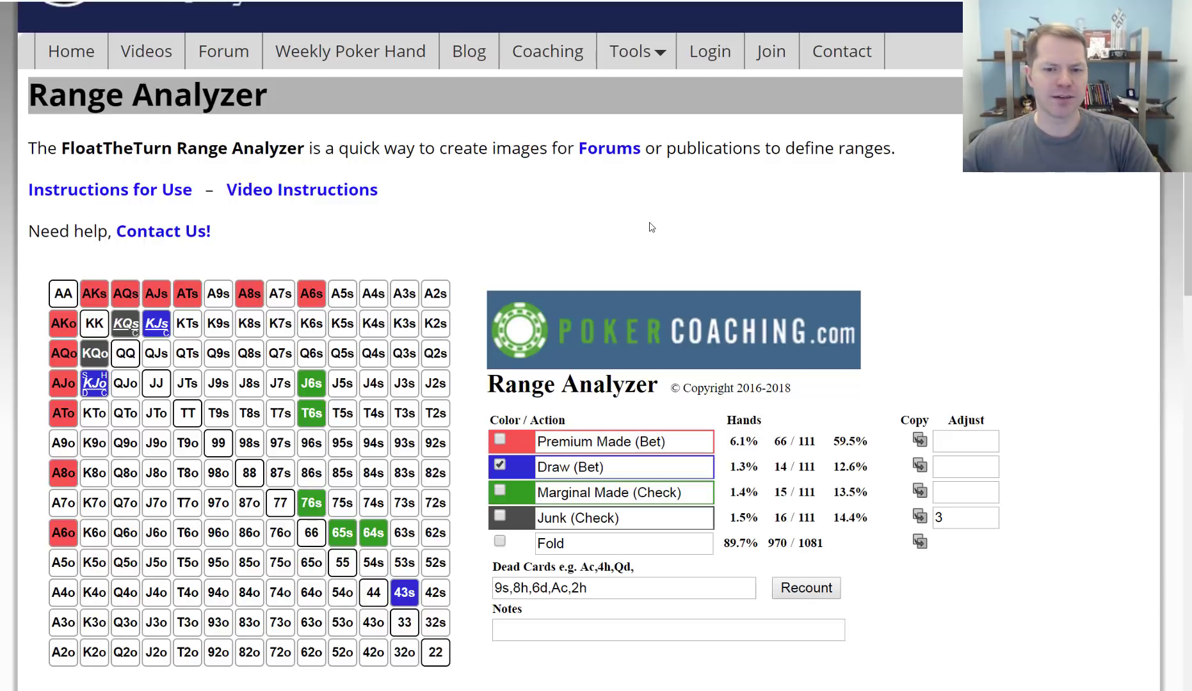
Create the forum image of the river range, save it to the desktop as a PNG and return to the range analysis.
scroll(651, 228, down, 6)
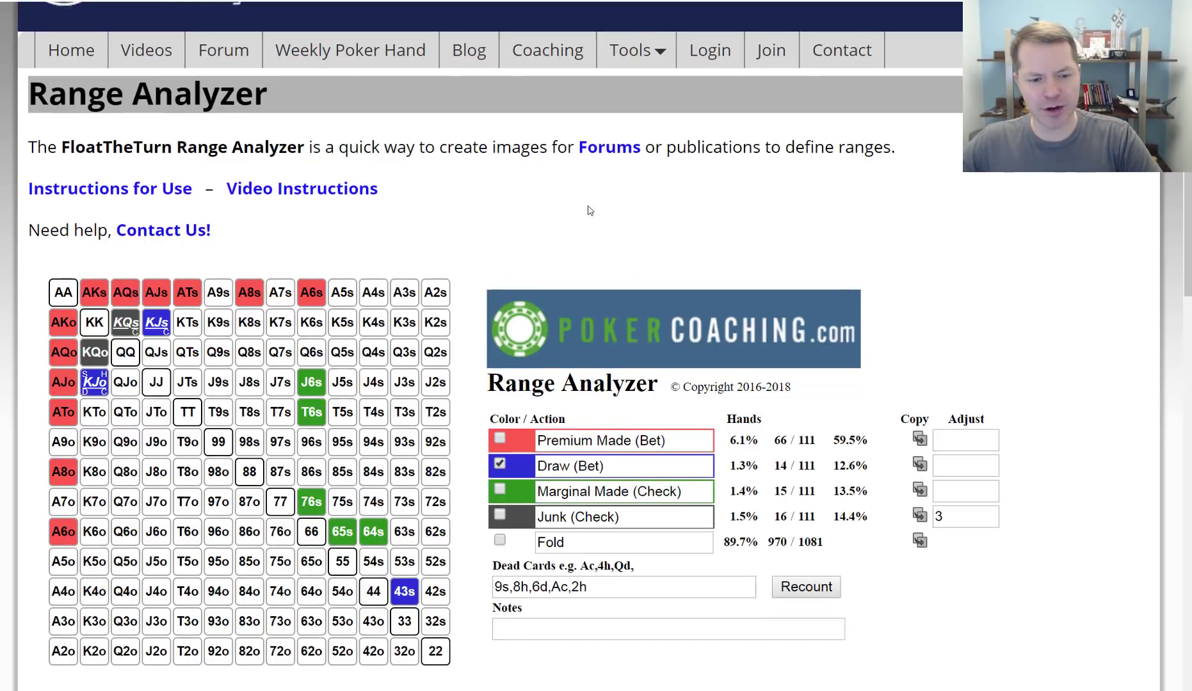
scroll(107, 656, down, 1)
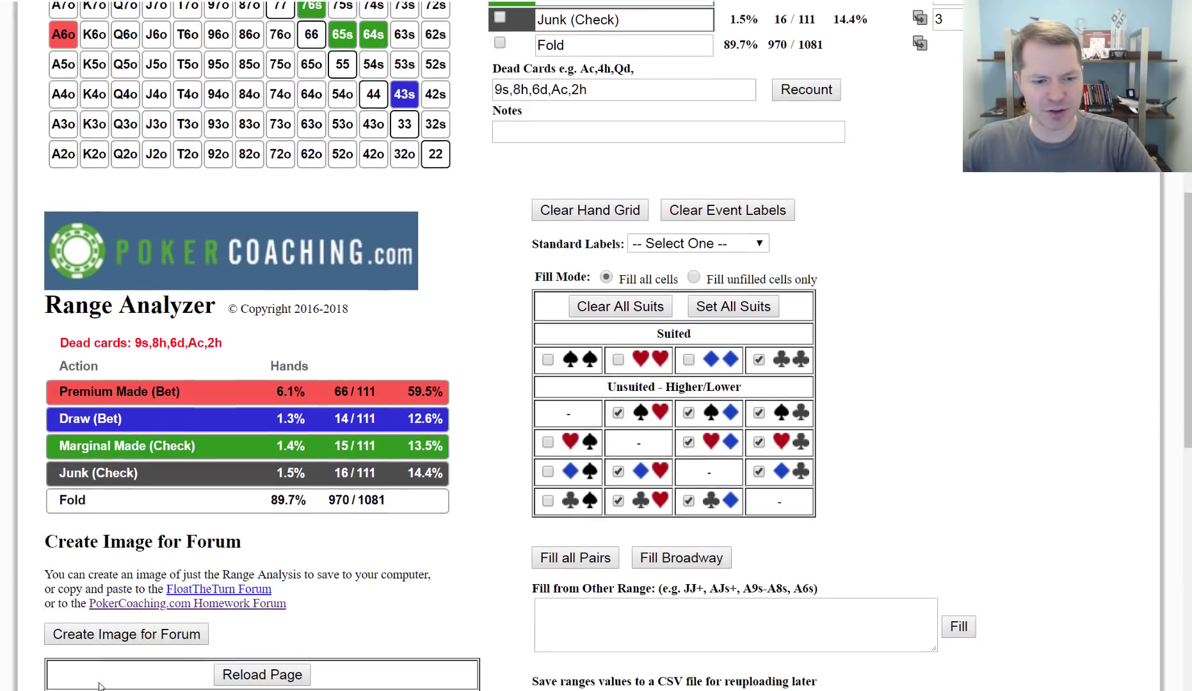
click(105, 639)
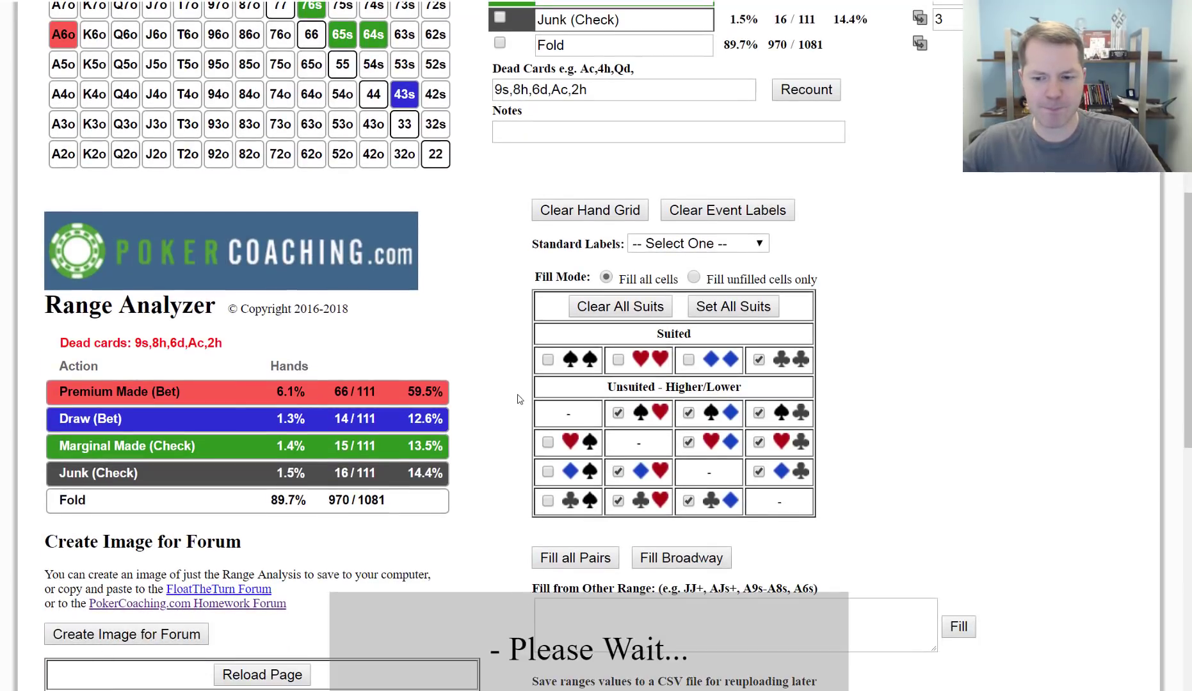
scroll(381, 195, up, 1)
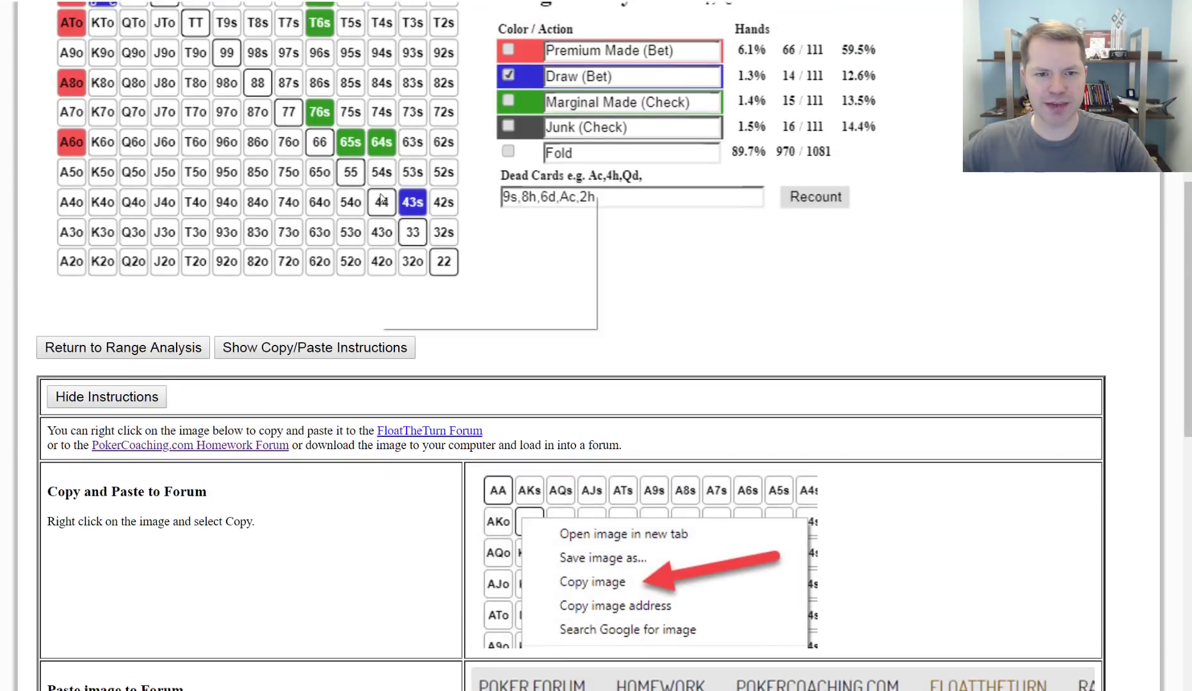
right_click(381, 193)
click(423, 222)
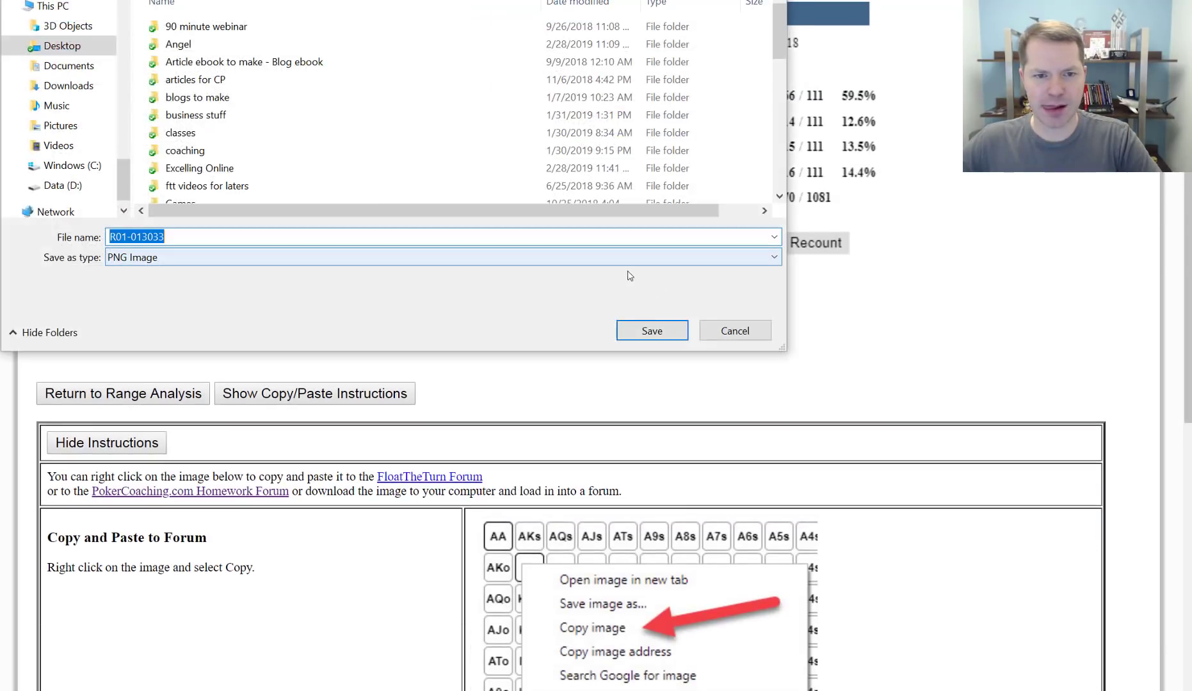
click(652, 330)
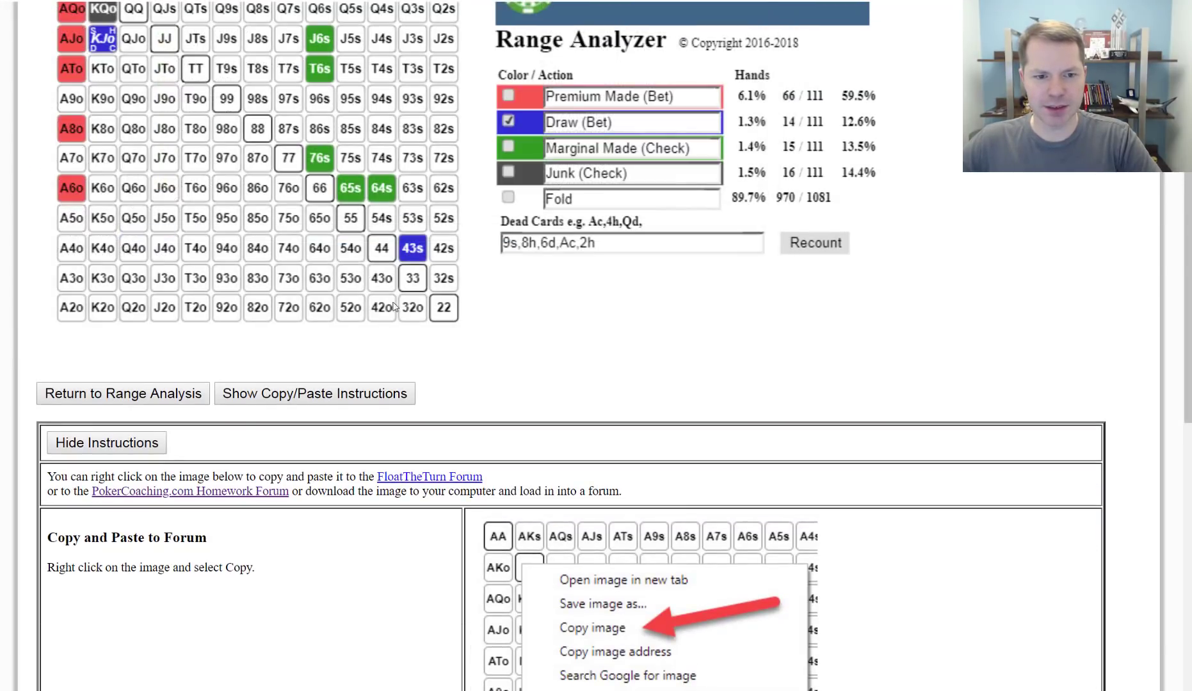
click(128, 397)
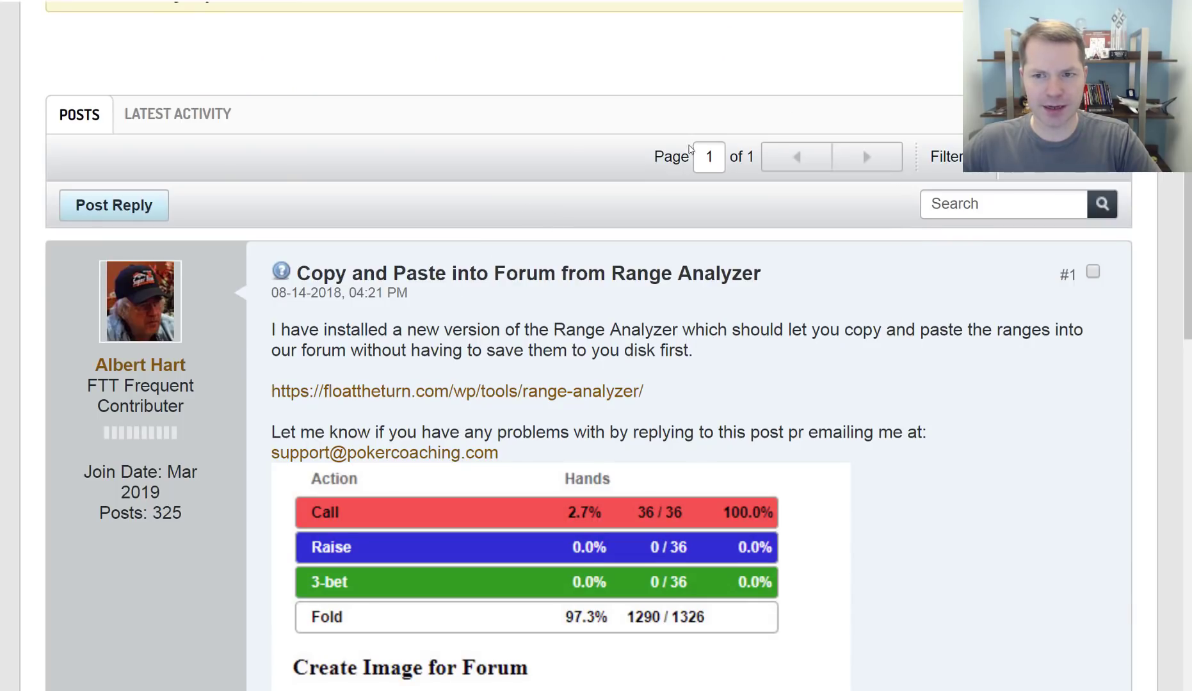
Look over the posted answers in the forum's March 2019 Homework Topic and go to its reply box.
scroll(595, 180, up, 5)
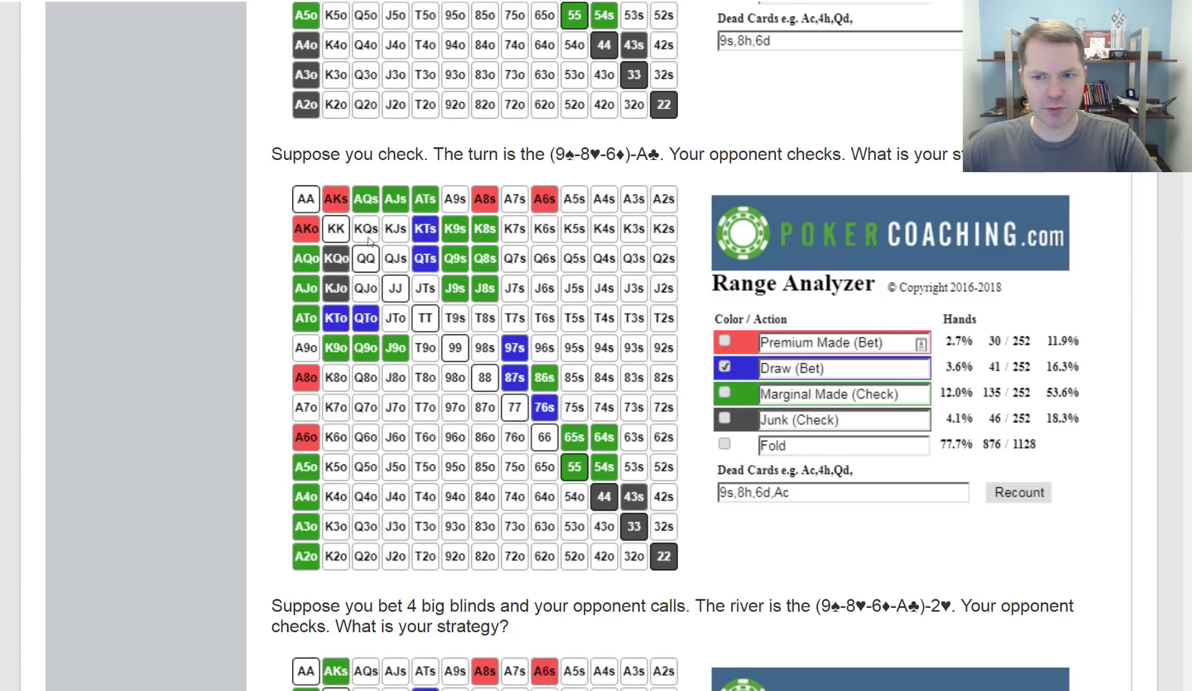
scroll(1160, 496, up, 6)
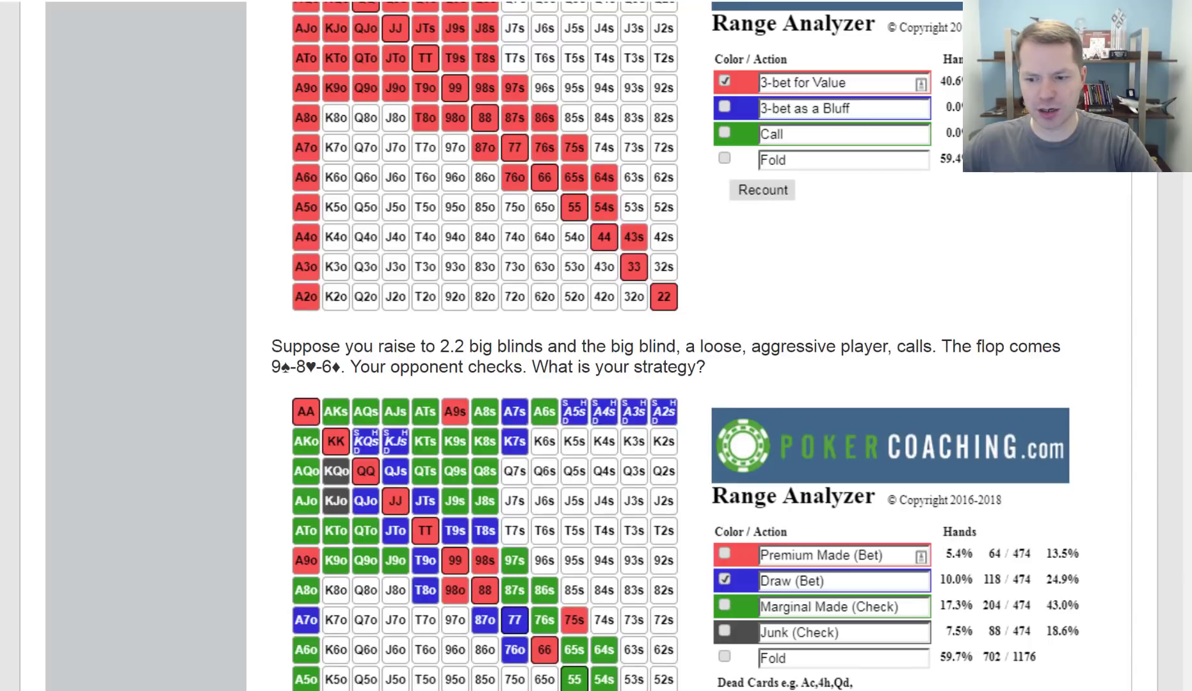
scroll(596, 346, up, 15)
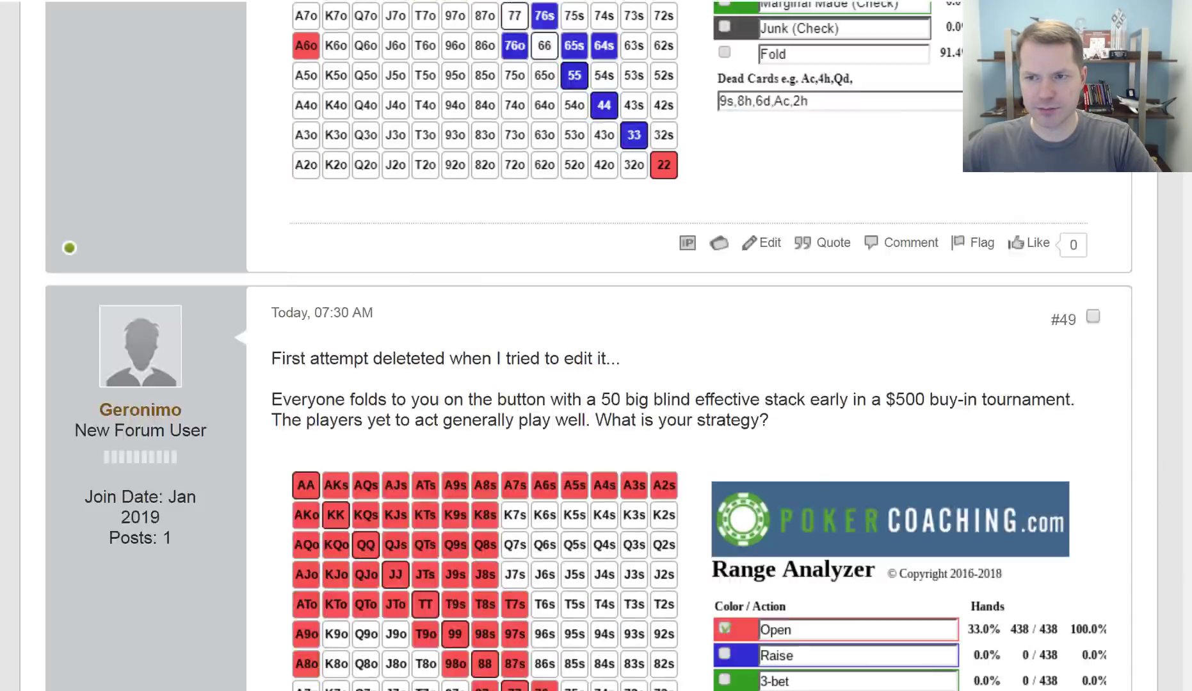
scroll(518, 381, down, 10)
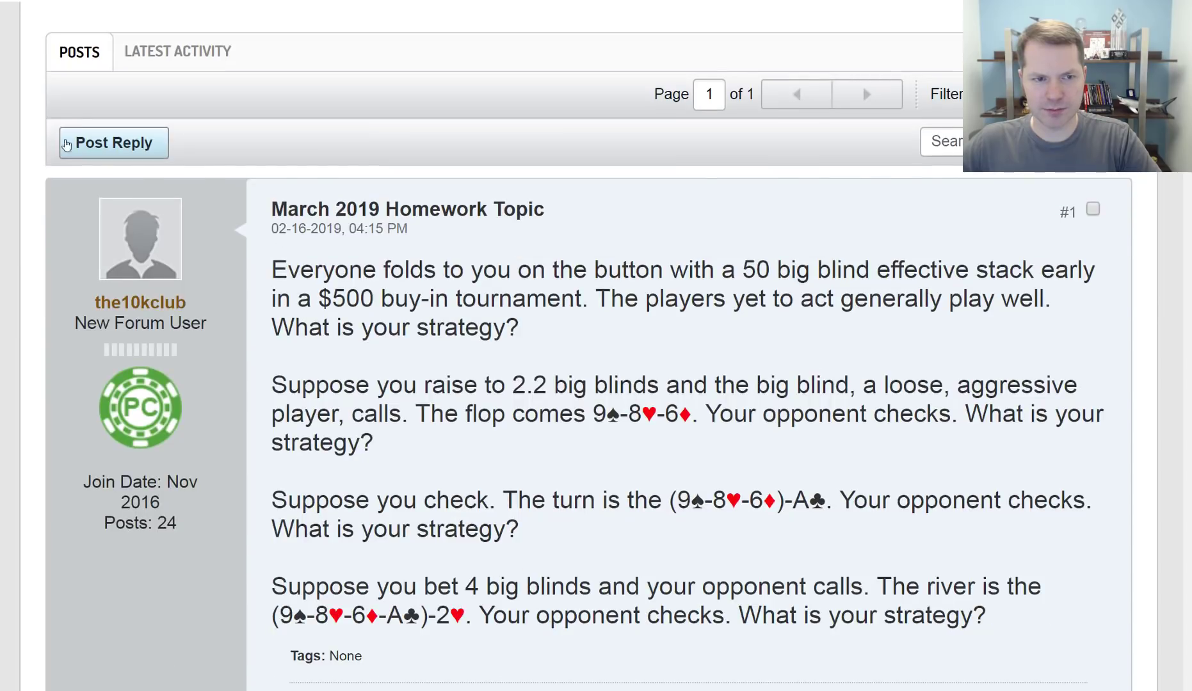
scroll(544, 341, down, 15)
scroll(544, 341, down, 10)
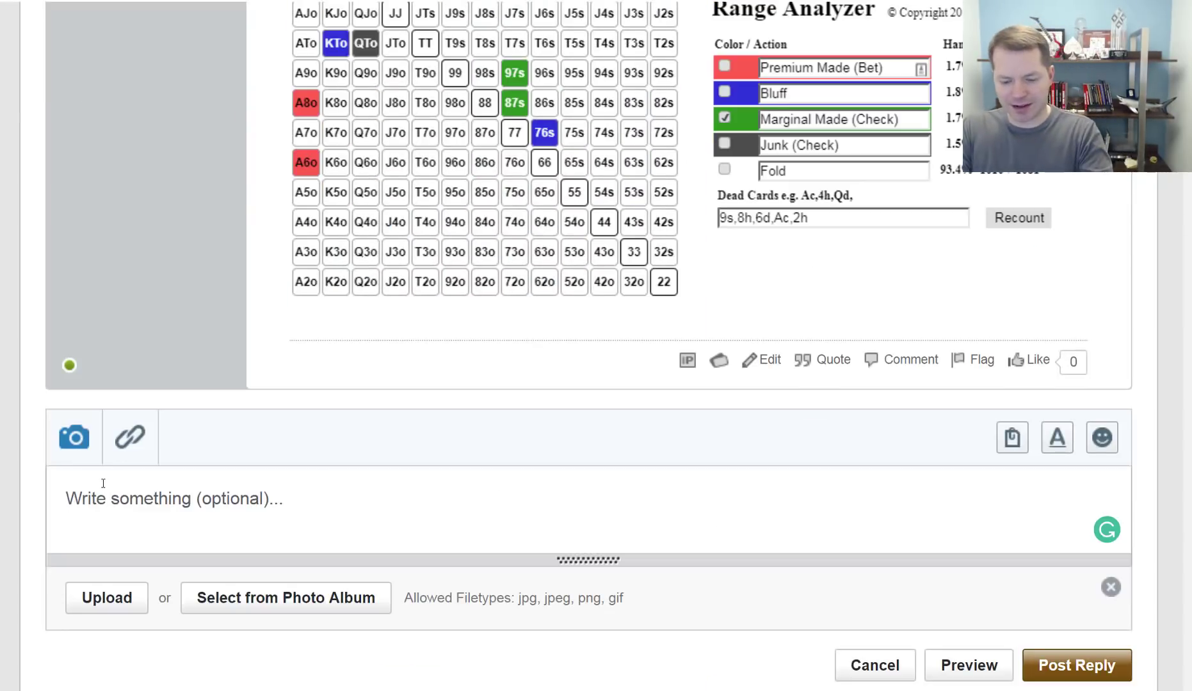
Write "In would do XXXXXXX" in the reply, correcting the misspelled "would", and add a line break.
text(In wouild )
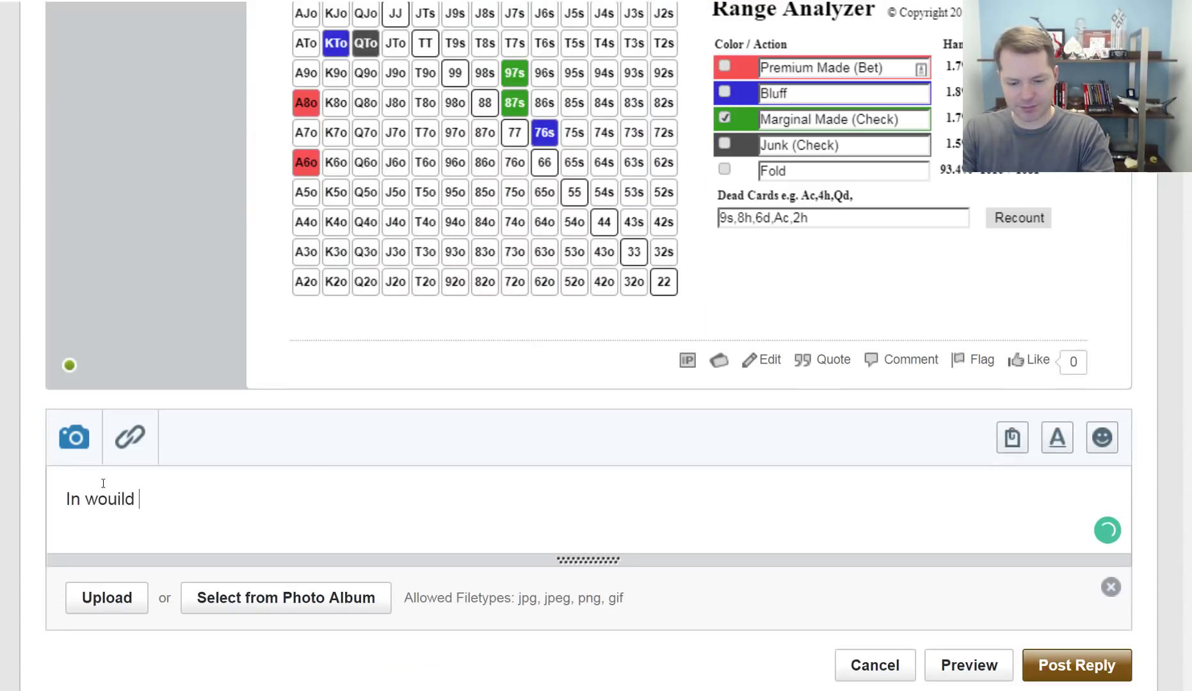
text(do XXXXXXX)
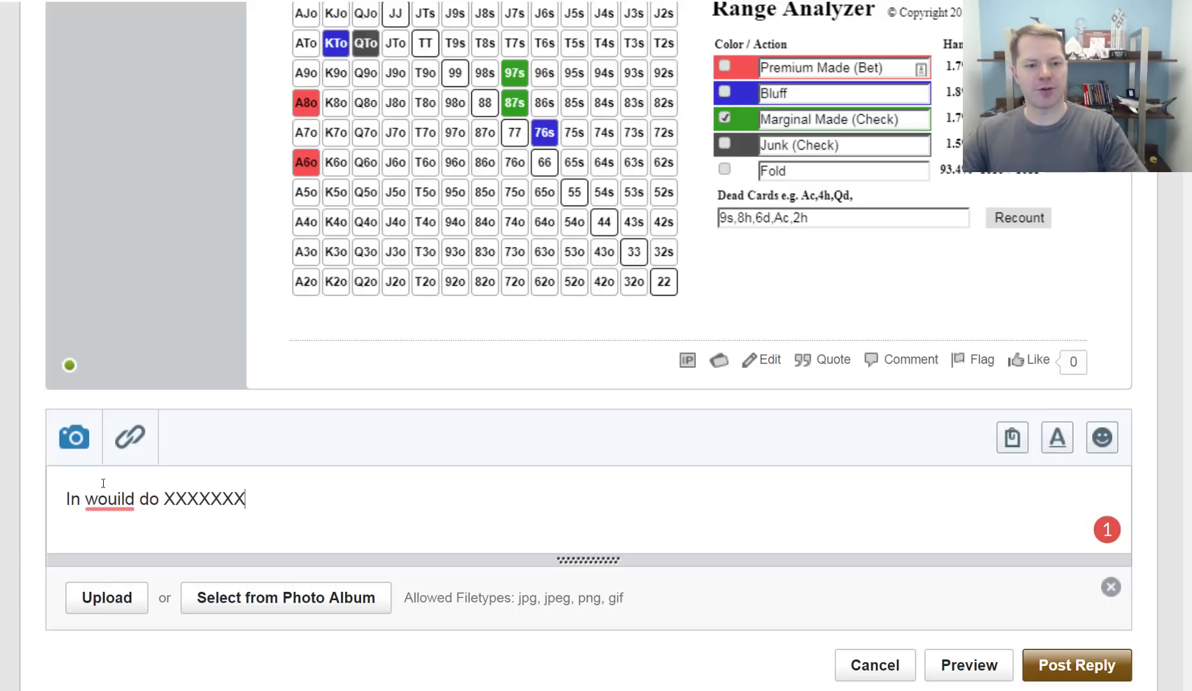
right_click(109, 499)
click(121, 340)
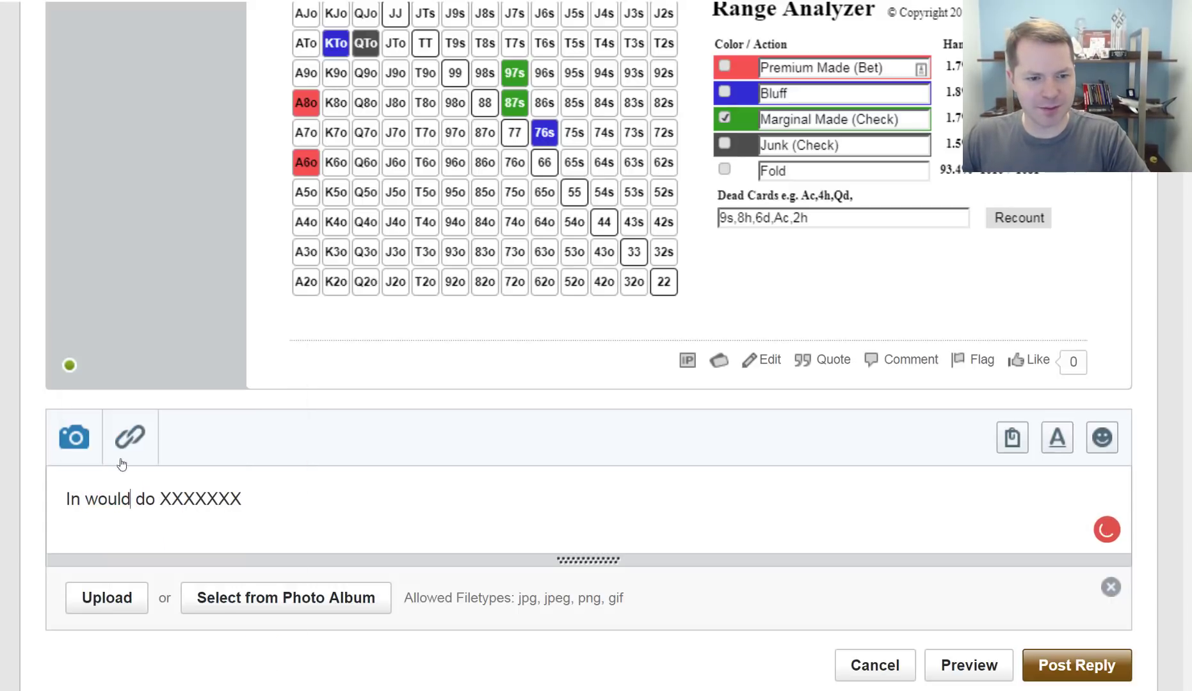
click(311, 500)
key(Return)
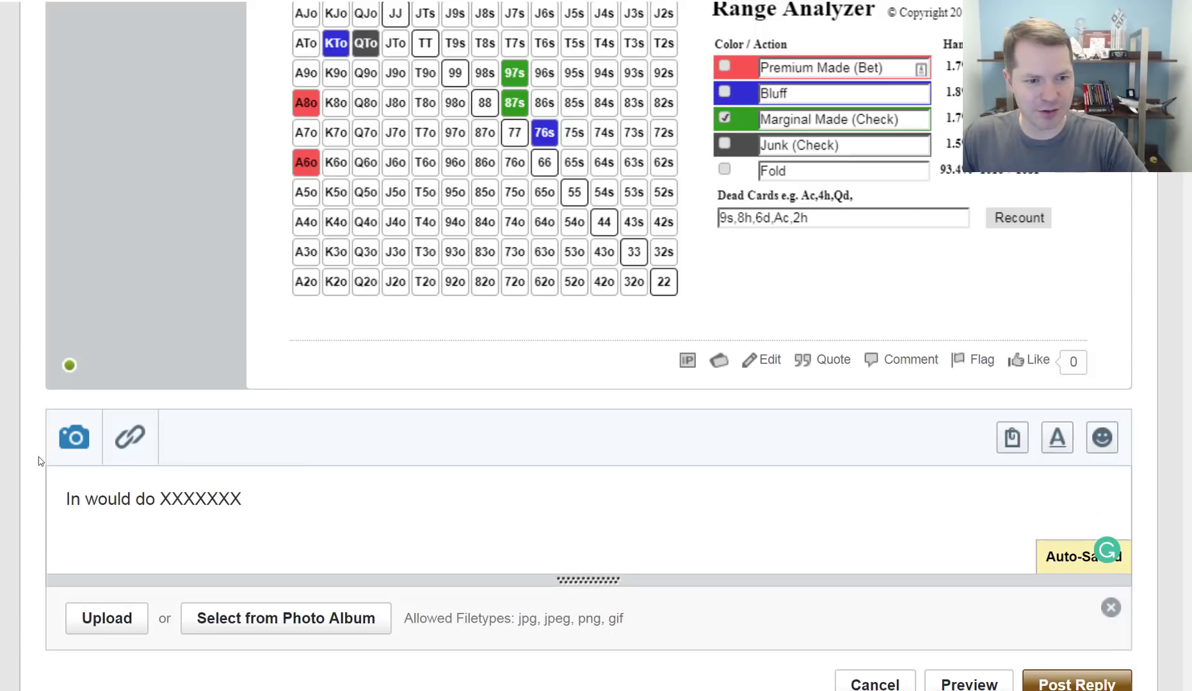
Upload the images R01-013033, R01-035180 and R01-060810 from the desktop and attach them to the reply.
click(64, 453)
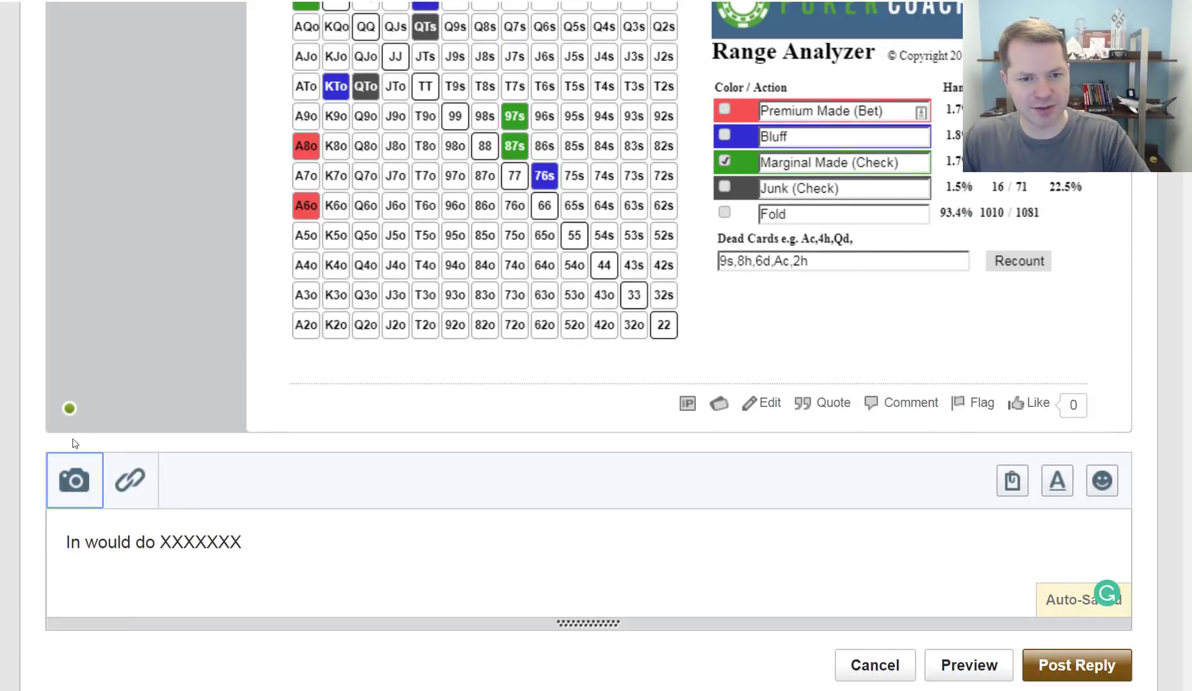
click(75, 482)
click(120, 625)
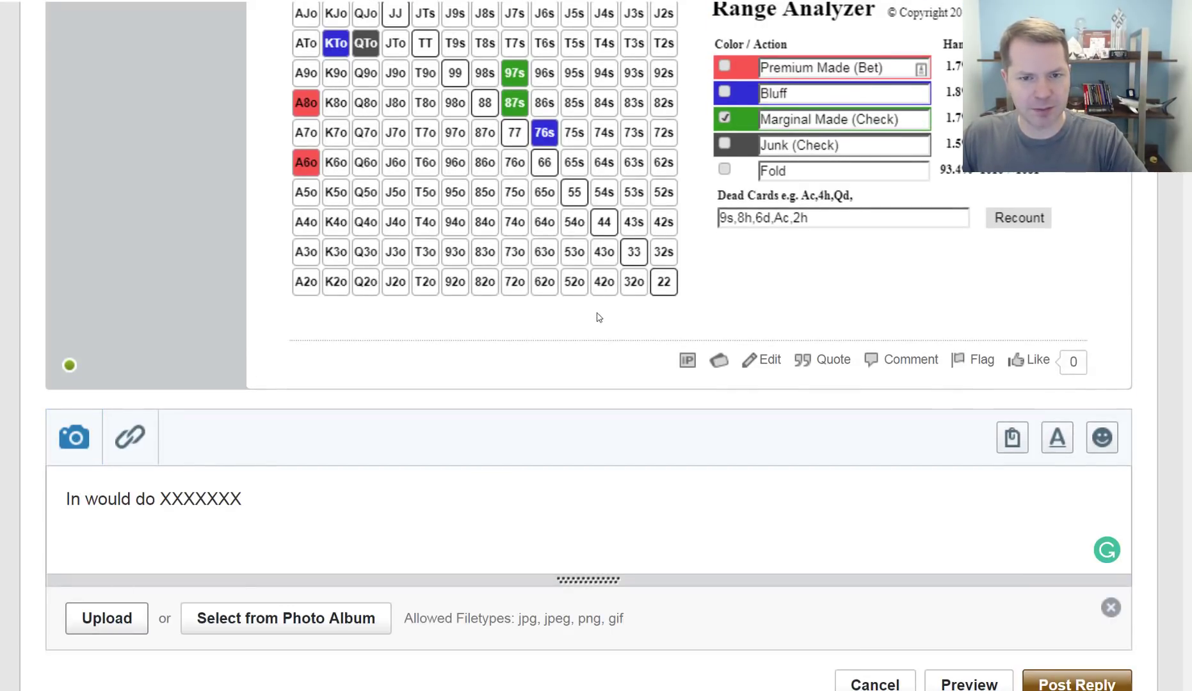
scroll(498, 131, down, 10)
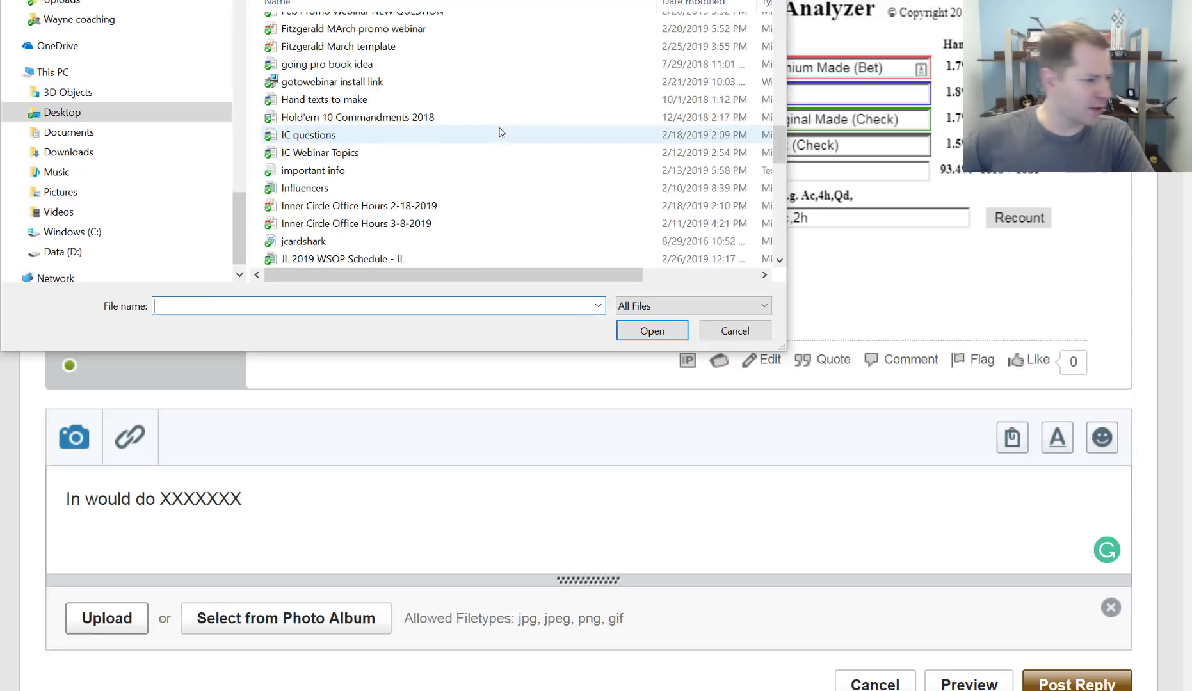
scroll(499, 134, down, 10)
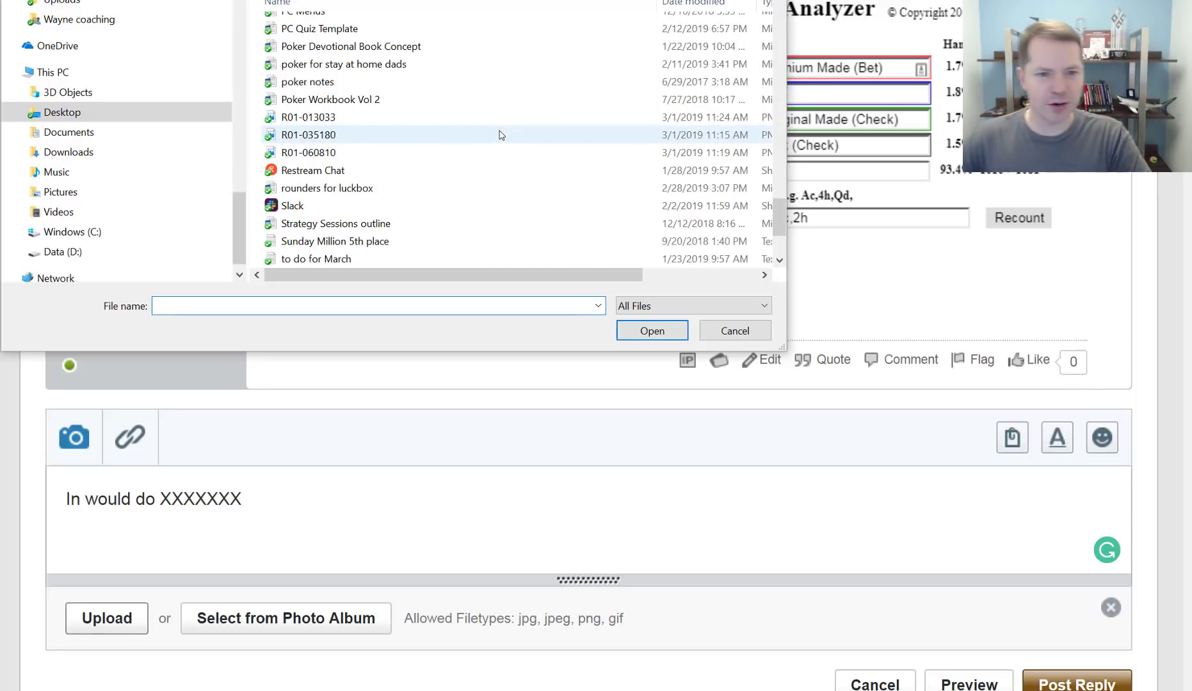
scroll(448, 131, up, 2)
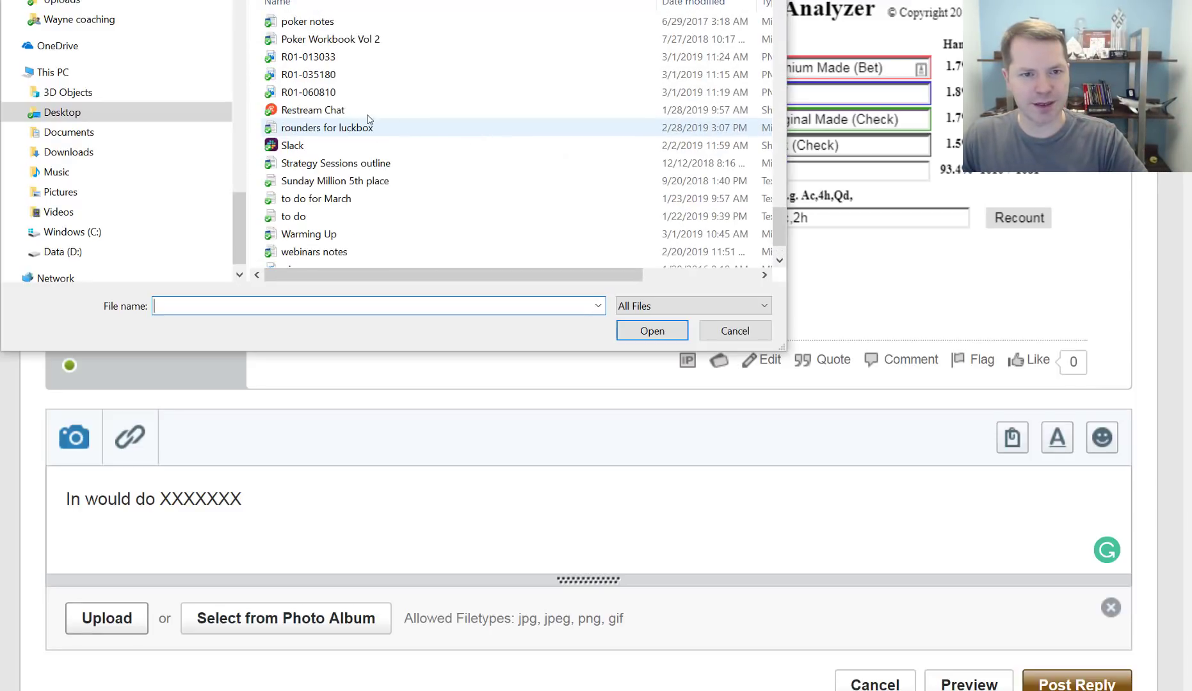
click(327, 58)
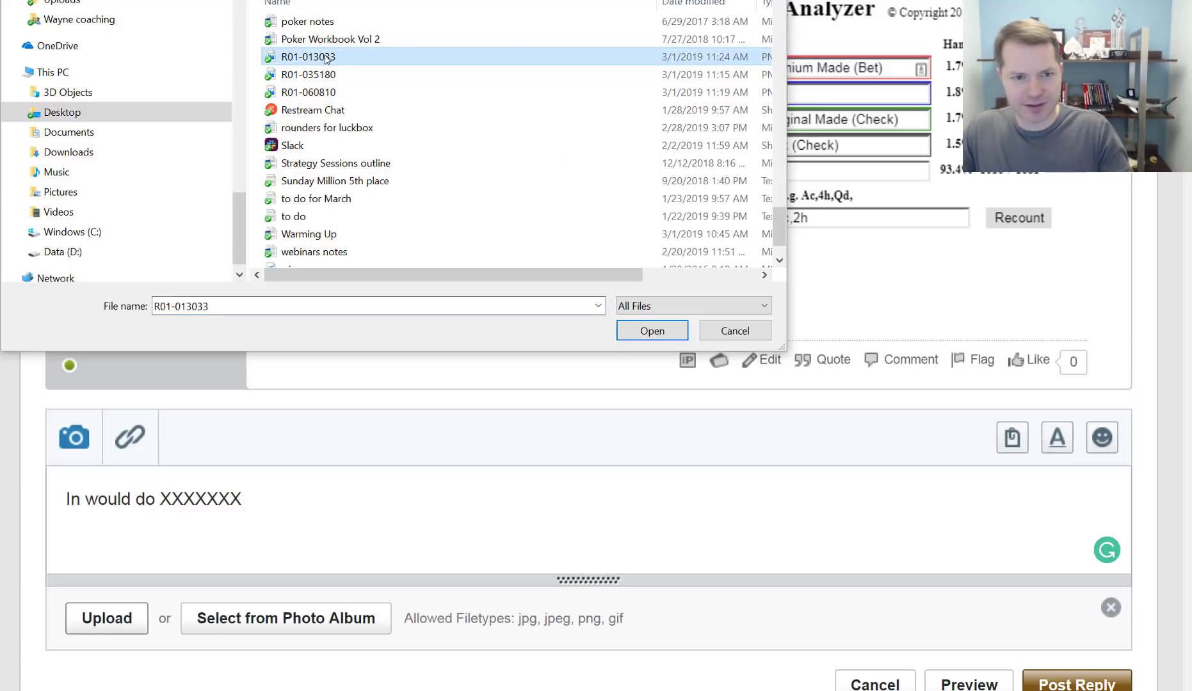
shift+click(323, 75)
shift+click(320, 92)
click(642, 331)
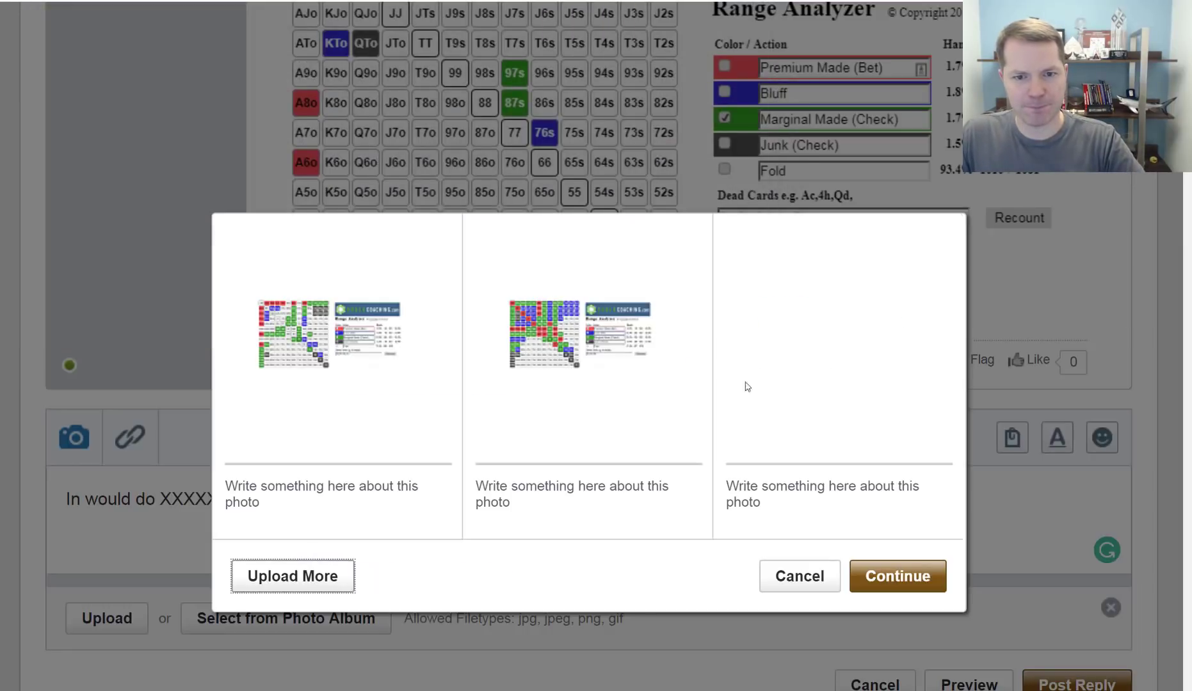
click(896, 575)
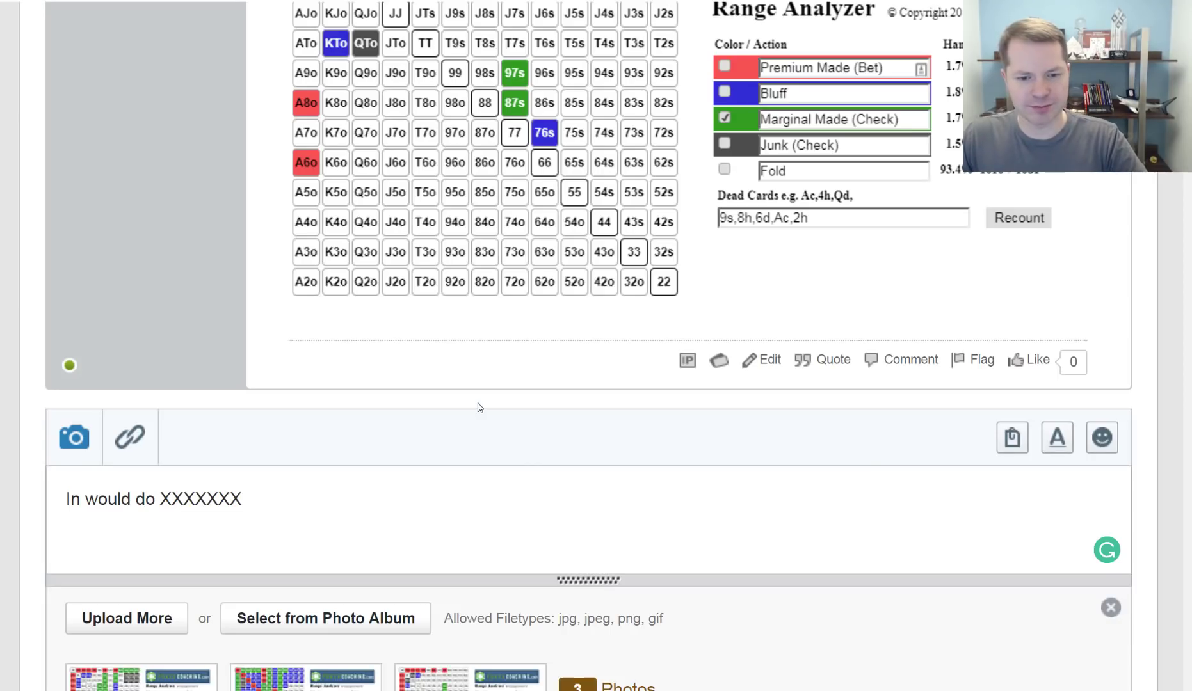
Add another blank line below the reply text, above the attached photos.
scroll(141, 679, down, 1)
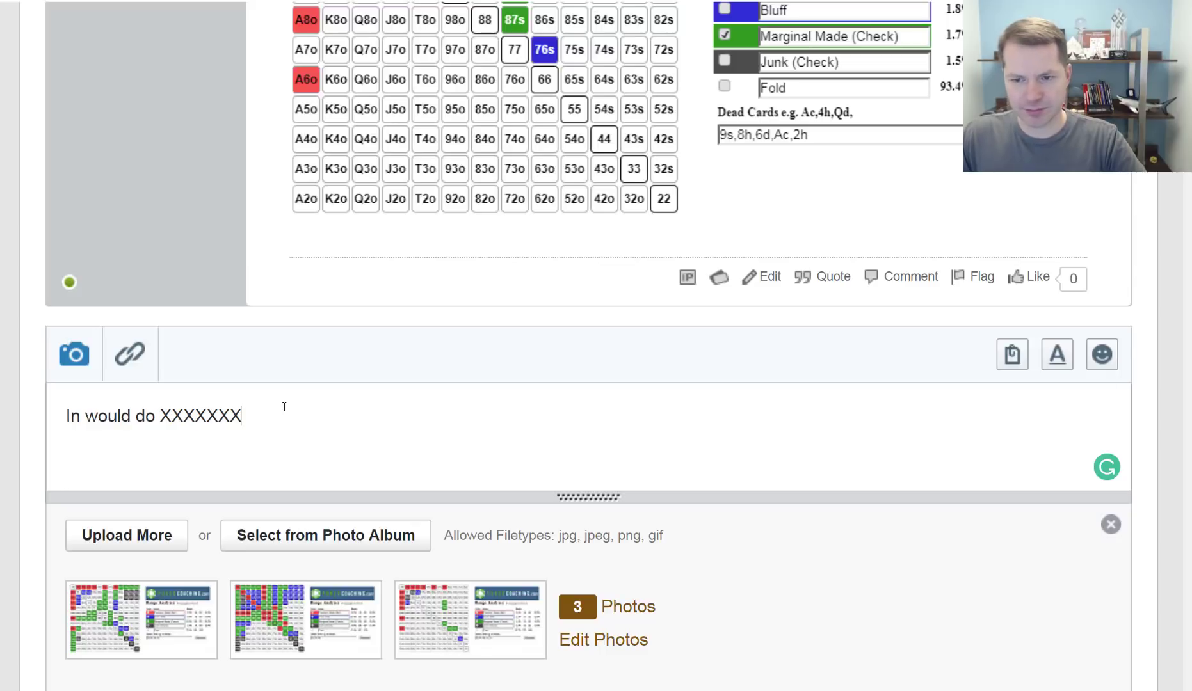
key(Return)
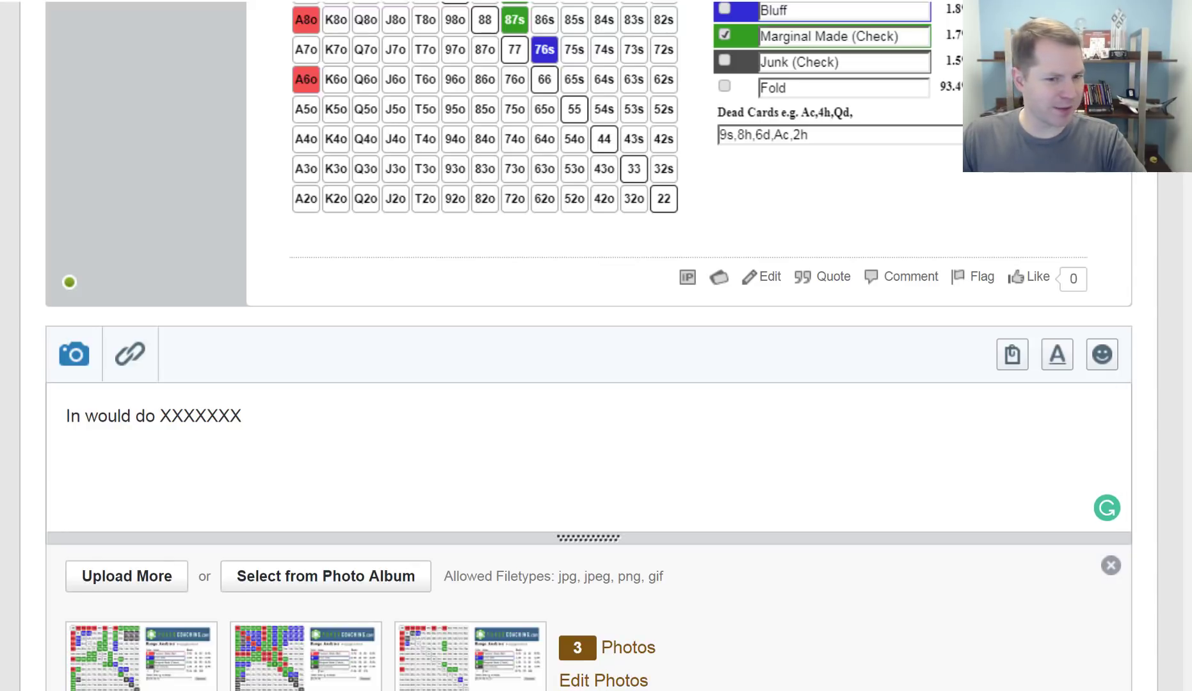
drag(480, 407, 276, 491)
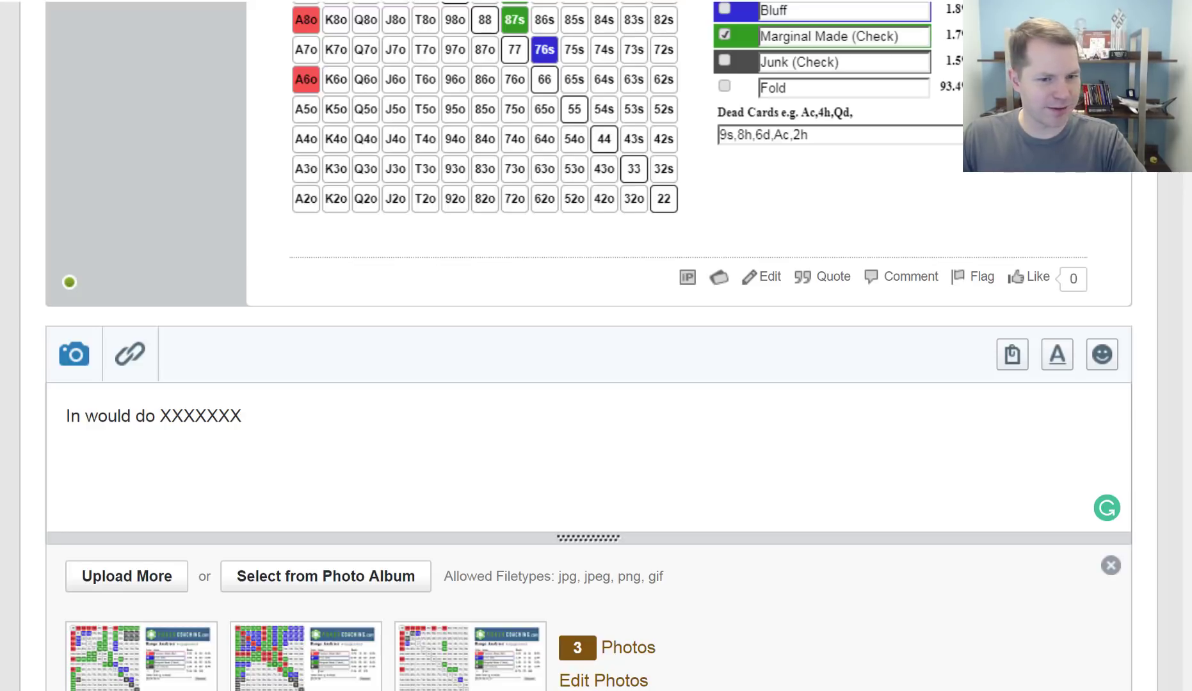
drag(787, 338, 150, 447)
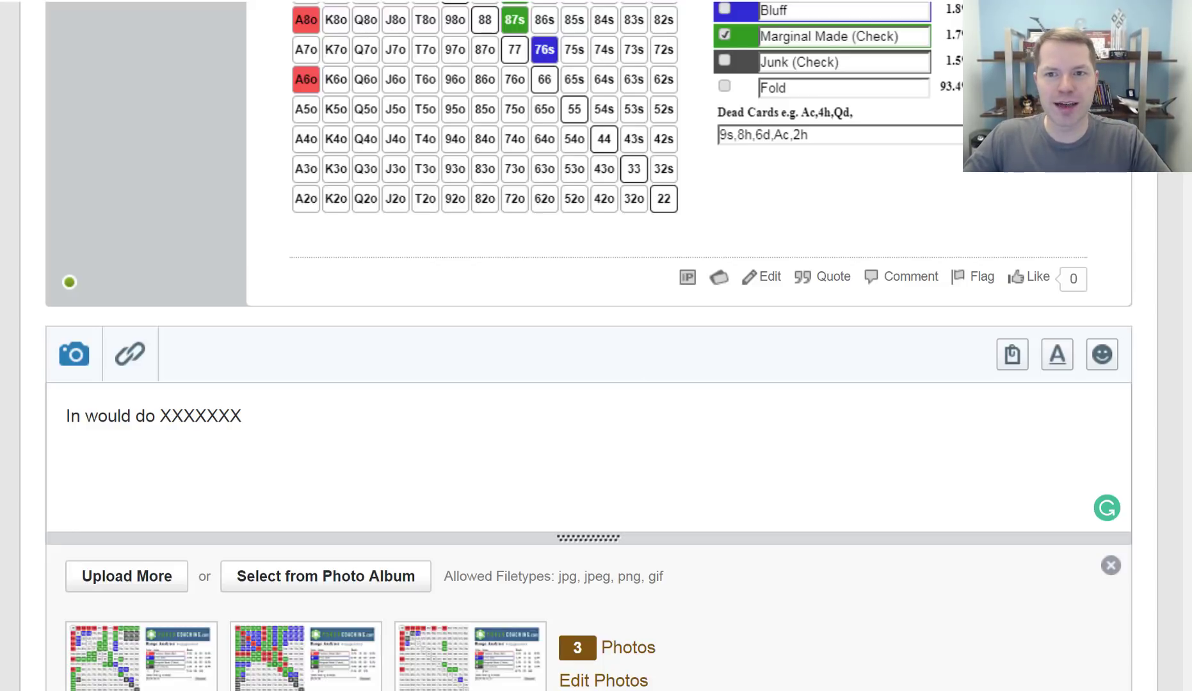
Switch back to the Range Analyzer and examine the finished river range grid and its action shares.
key(ctrl+Tab)
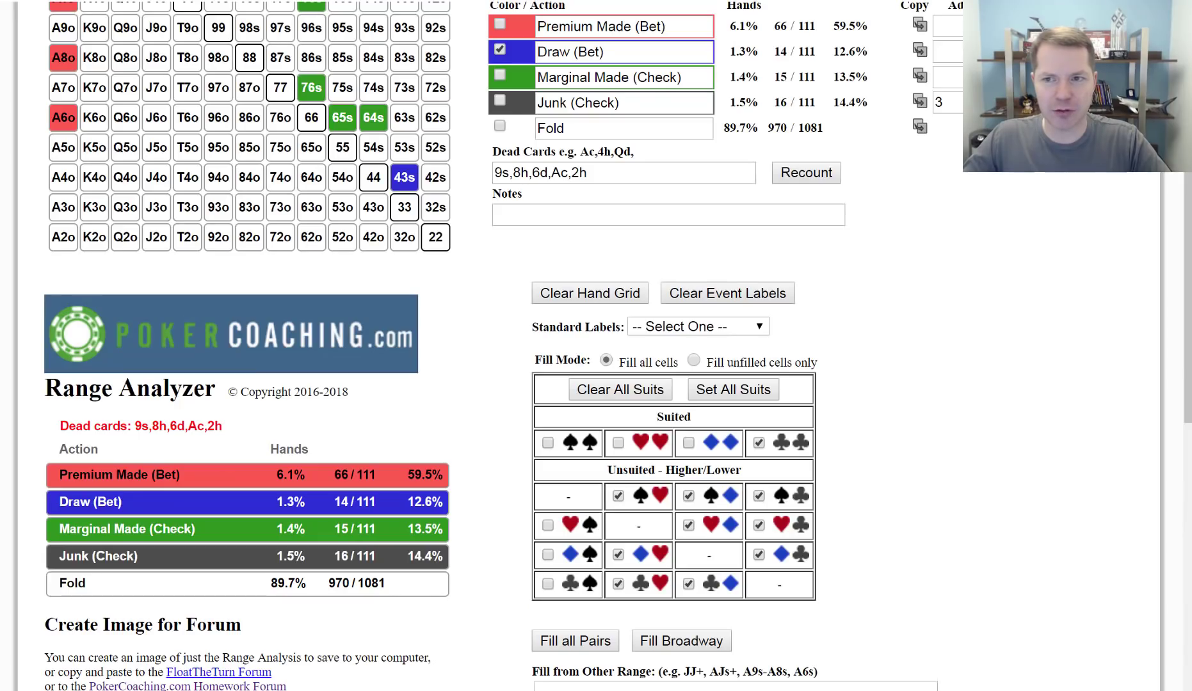
scroll(1074, 254, up, 5)
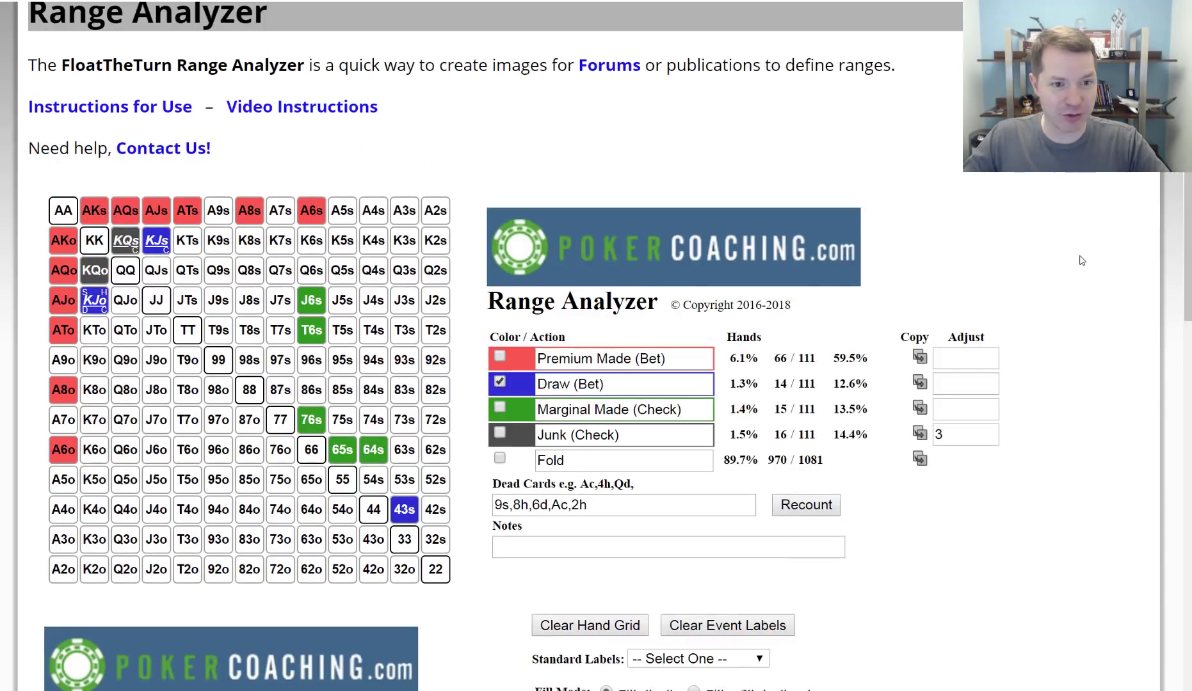